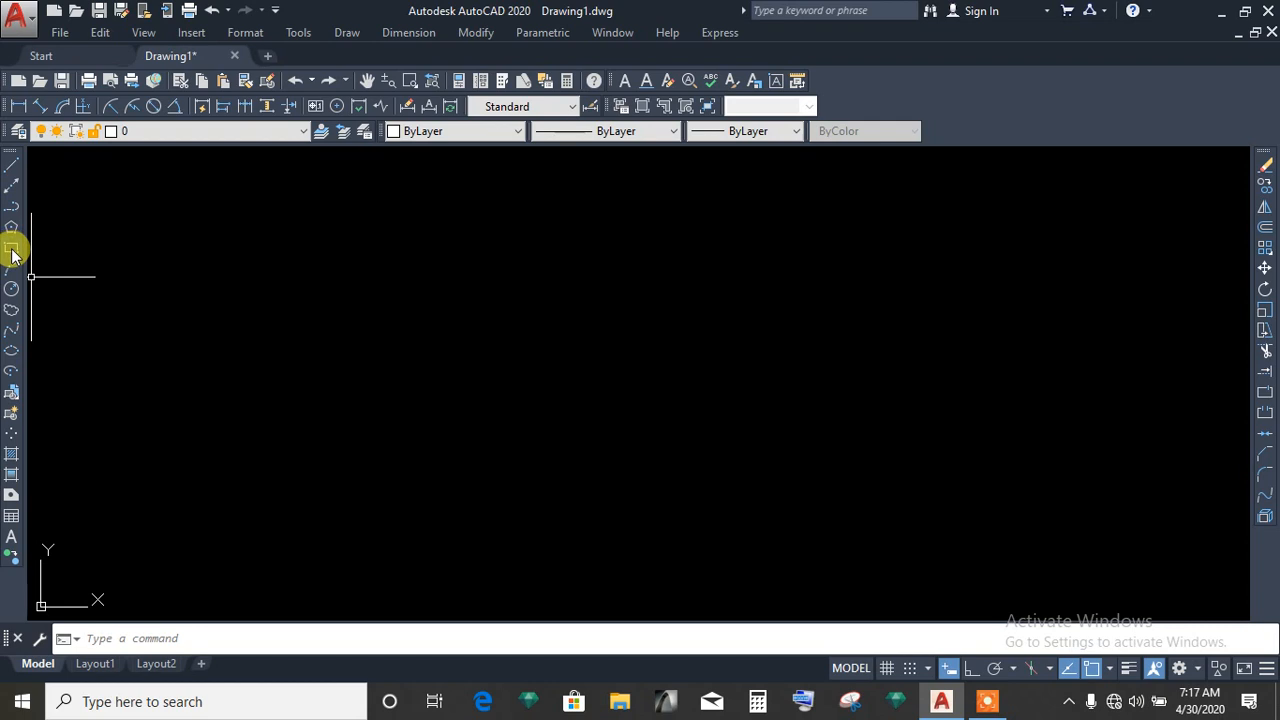
Draw a small horizontal rectangle in the upper-left area of the empty drawing.
{"action": "left_click", "coordinate": [12, 252]}
{"action": "left_click", "coordinate": [73, 188]}
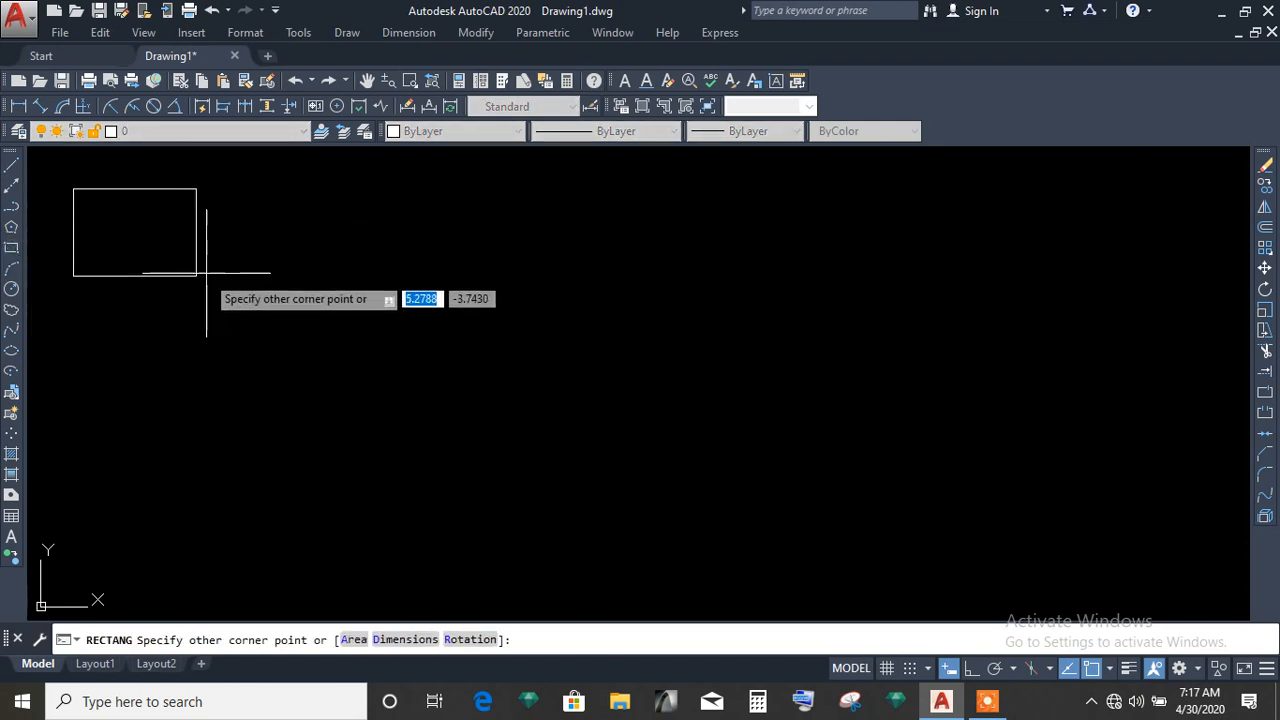
{"action": "left_click", "coordinate": [215, 271]}
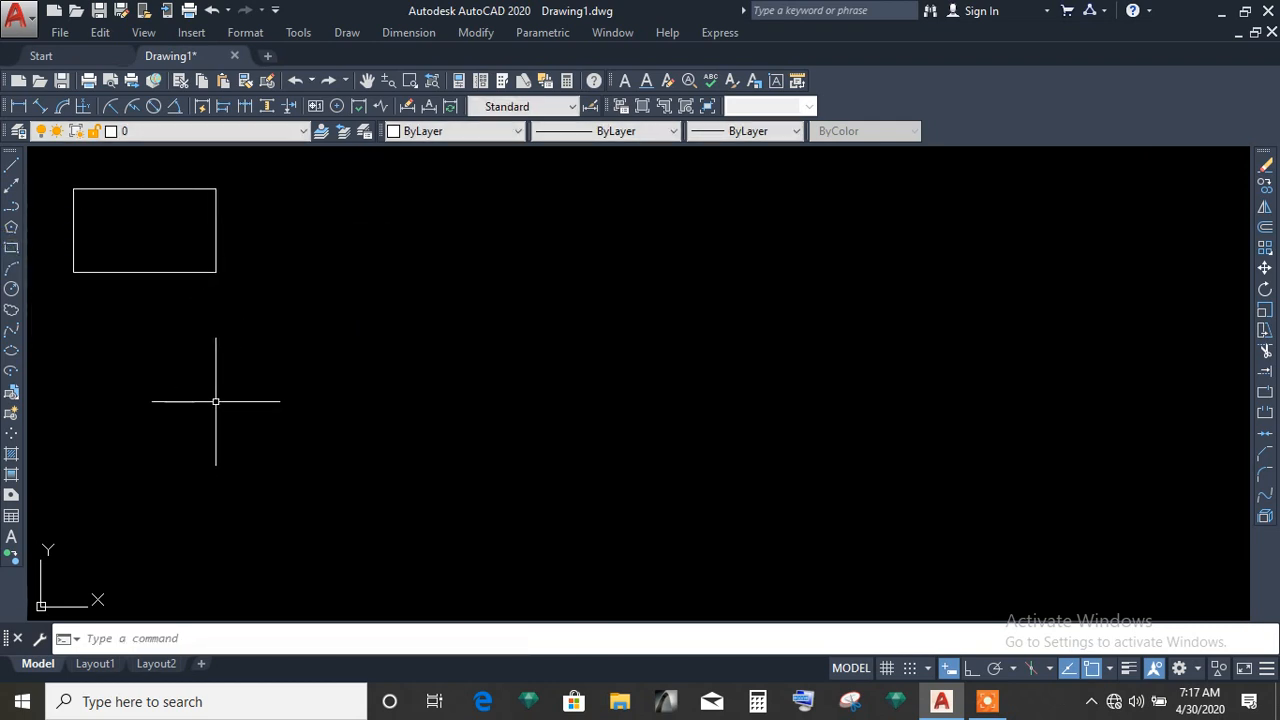
Erase the rectangle with the Erase command.
{"action": "left_click", "coordinate": [1265, 167]}
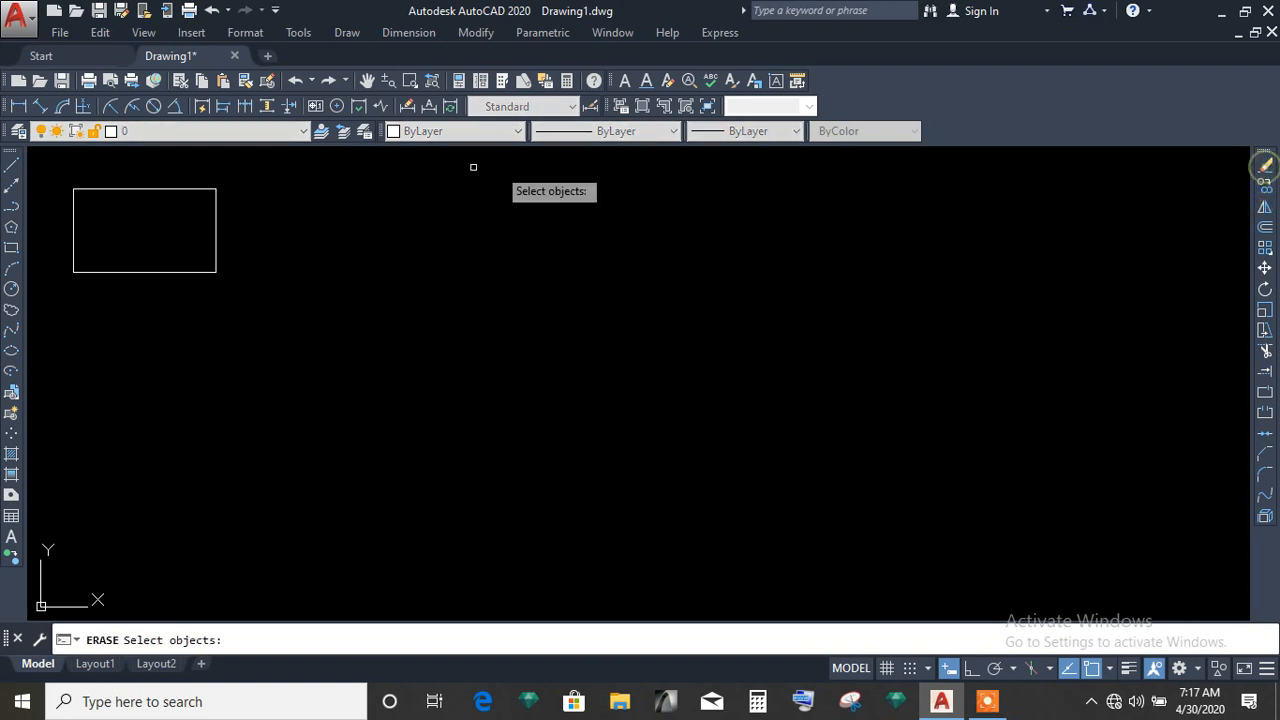
{"action": "left_click", "coordinate": [202, 188]}
{"action": "key", "text": "Return"}
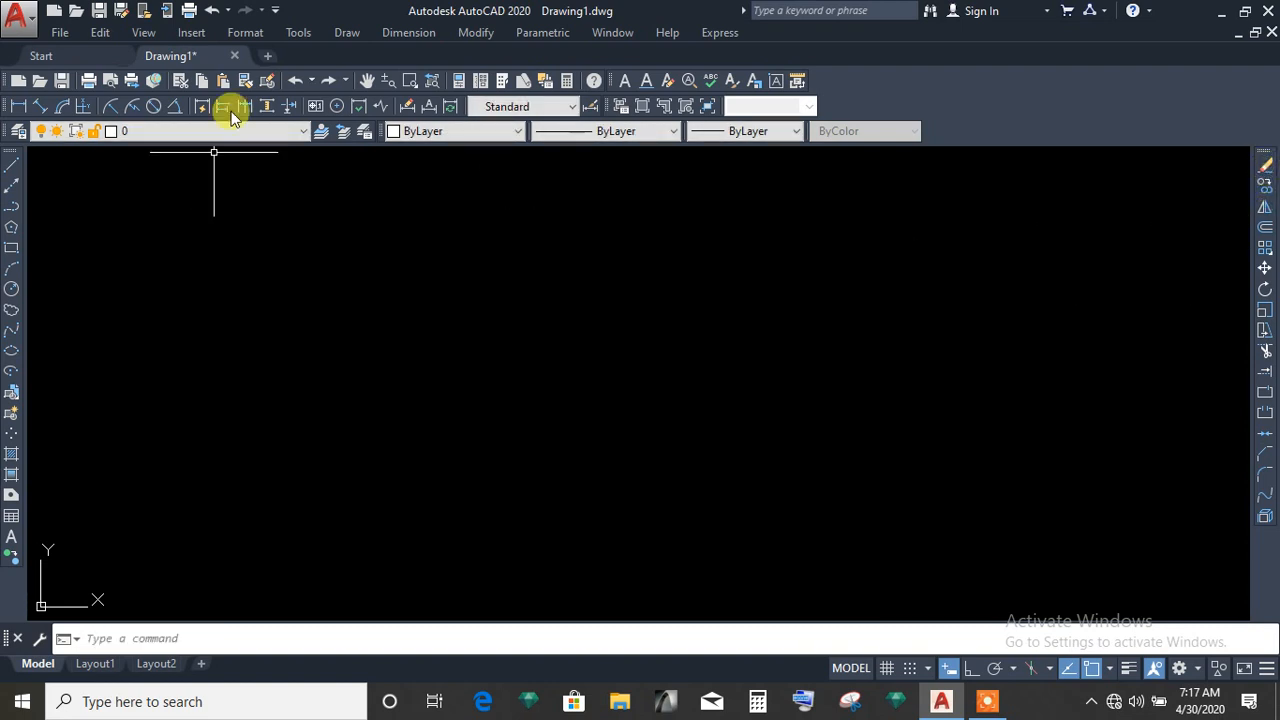
Undo the erase, then erase the preselected rectangle using the Erase option offered for the selection.
{"action": "left_click", "coordinate": [212, 11]}
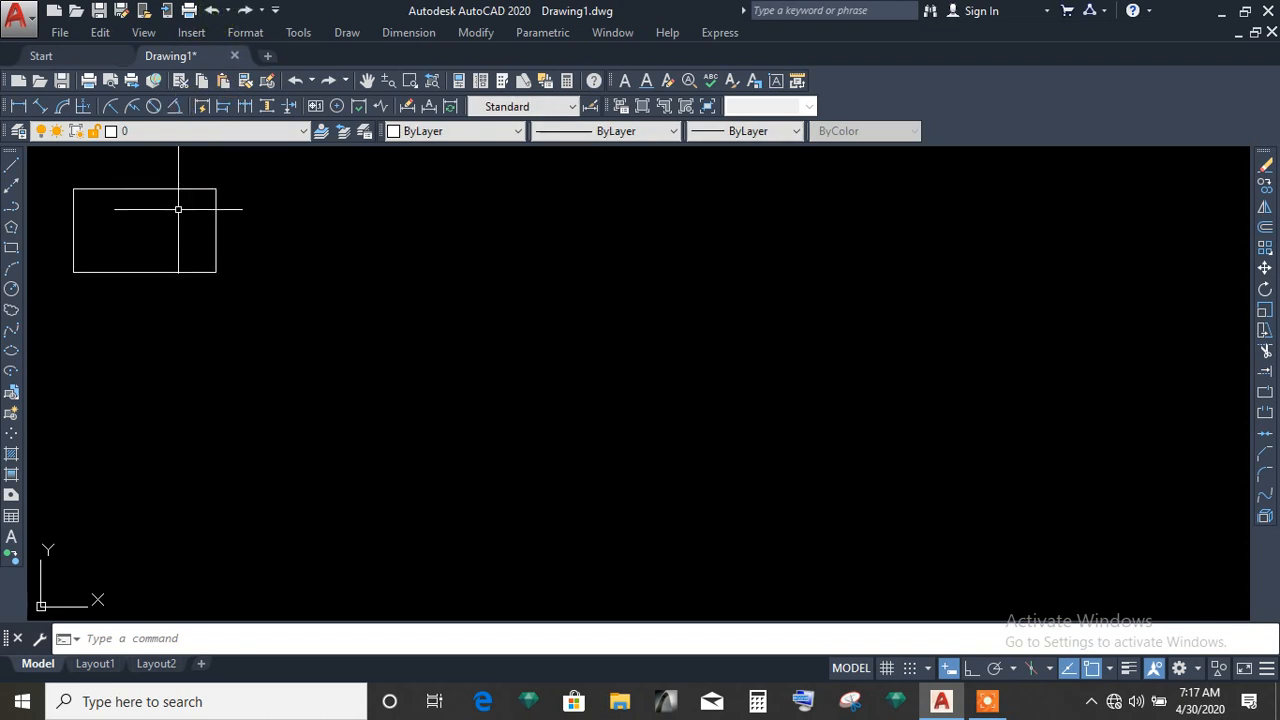
{"action": "left_click", "coordinate": [178, 188]}
{"action": "right_click", "coordinate": [178, 189]}
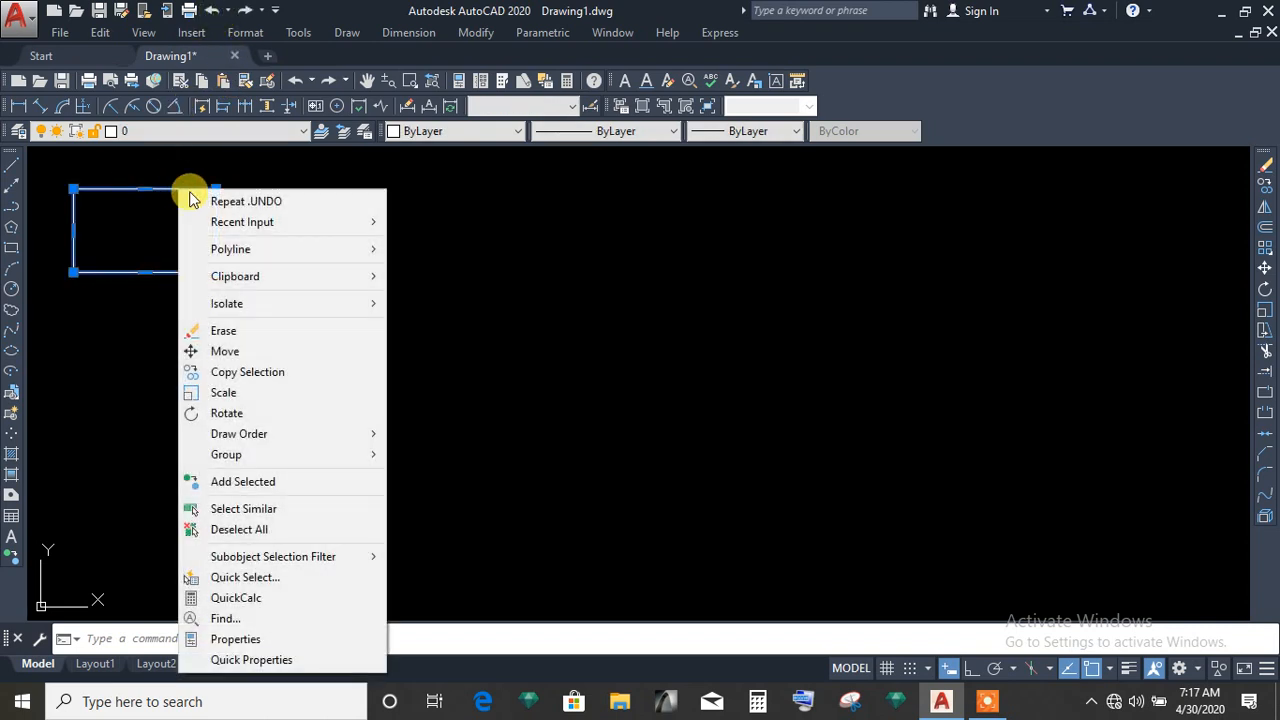
{"action": "left_click", "coordinate": [243, 330]}
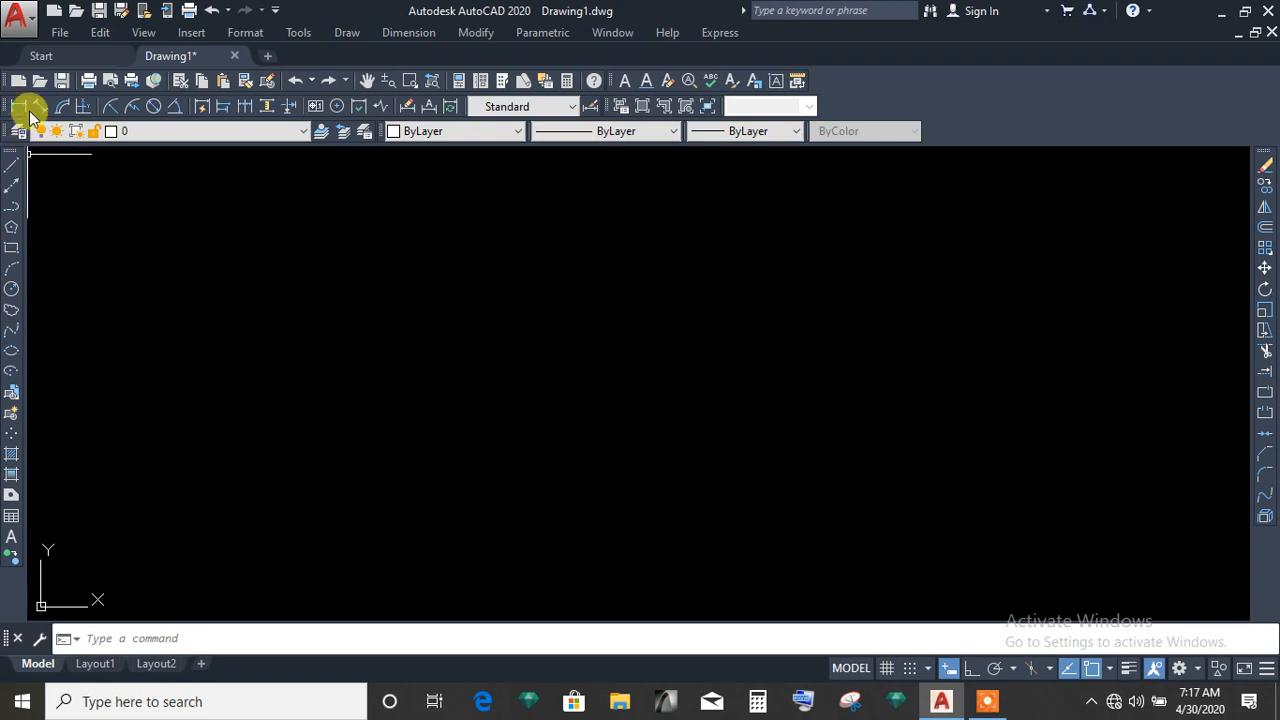
Undo the last erase to restore the rectangle, then select it and delete it directly without running a command.
{"action": "left_click", "coordinate": [211, 12]}
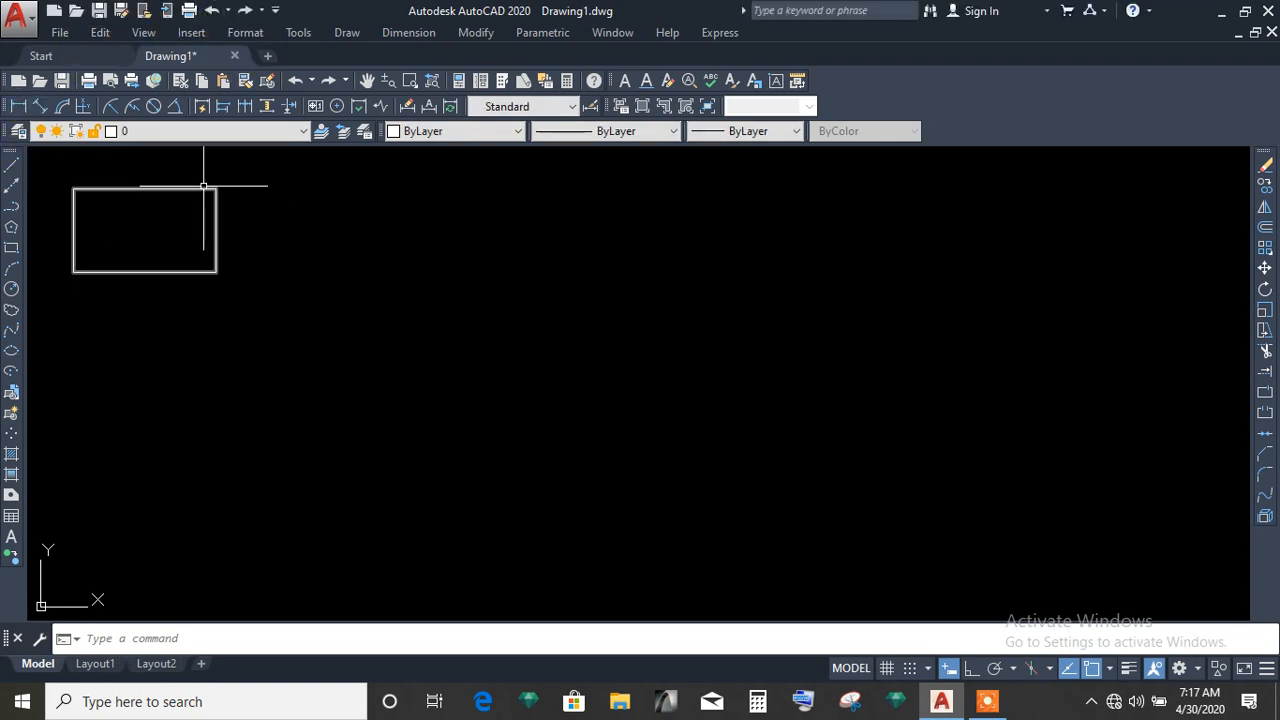
{"action": "left_click", "coordinate": [203, 187]}
{"action": "key", "text": "Delete"}
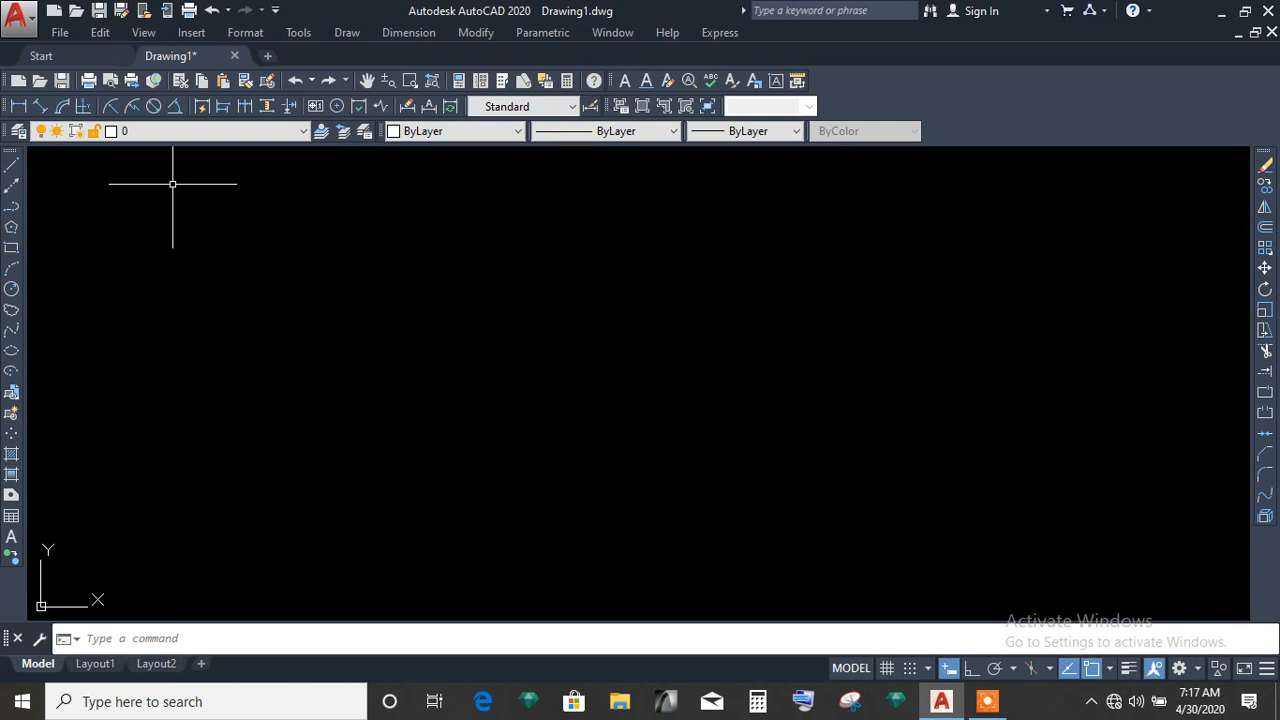
Draw a new rectangle about 5.28 units wide and 3.10 units high near the left side of the drawing.
{"action": "left_click", "coordinate": [11, 247]}
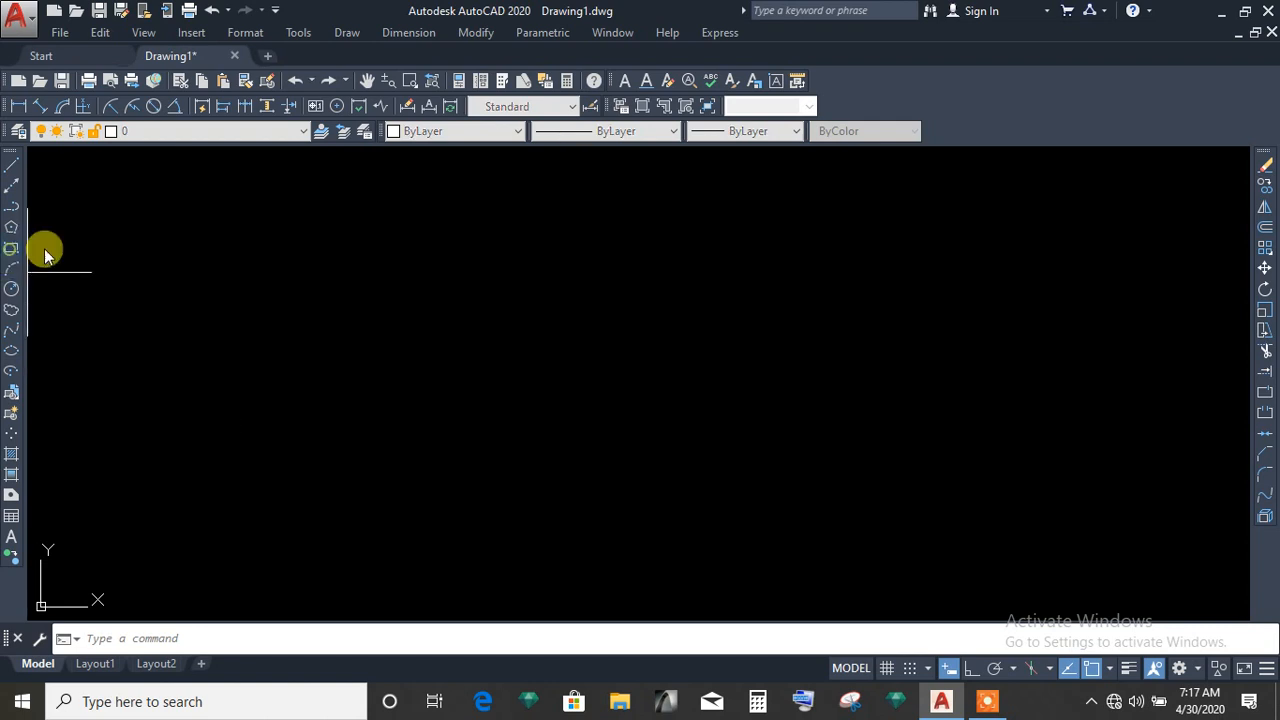
{"action": "left_click", "coordinate": [73, 261]}
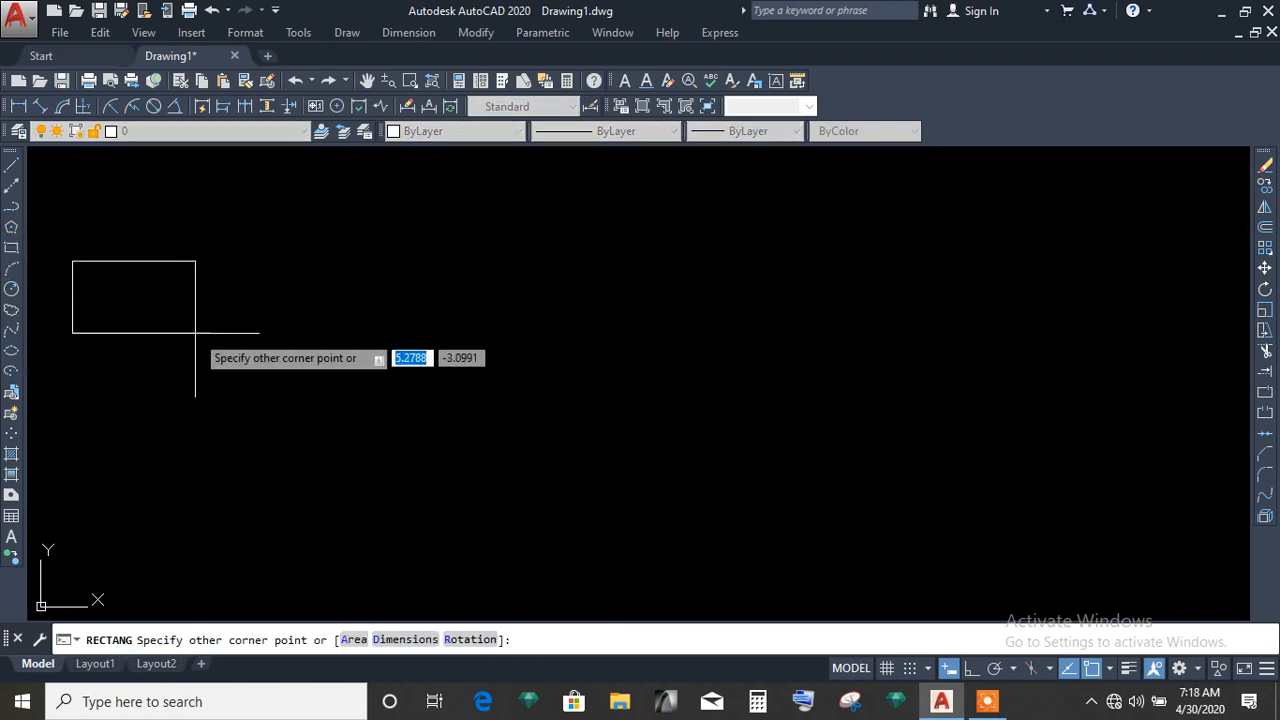
{"action": "left_click", "coordinate": [195, 333]}
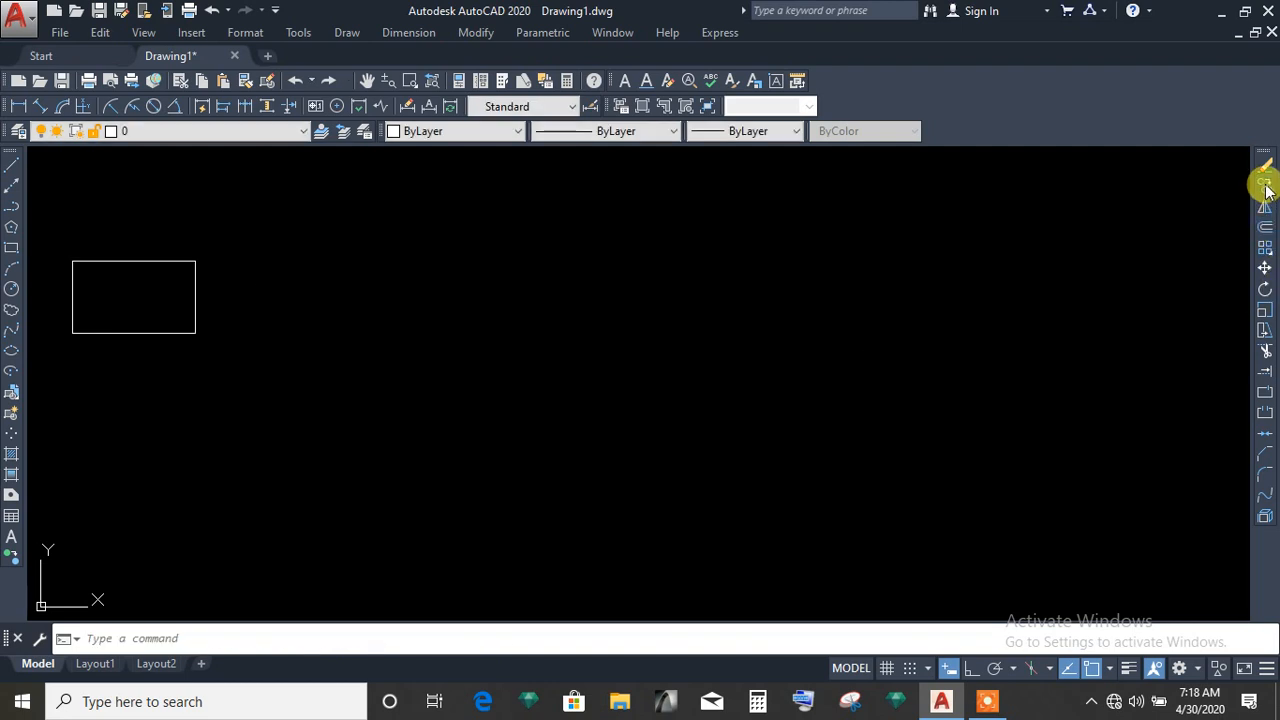
Copy the rectangle by its lower-left corner, placing four copies: three stepping up and across from corner to corner, and one directly beside the original.
{"action": "type", "text": "co"}
{"action": "key", "text": "Return"}
{"action": "left_click", "coordinate": [155, 333]}
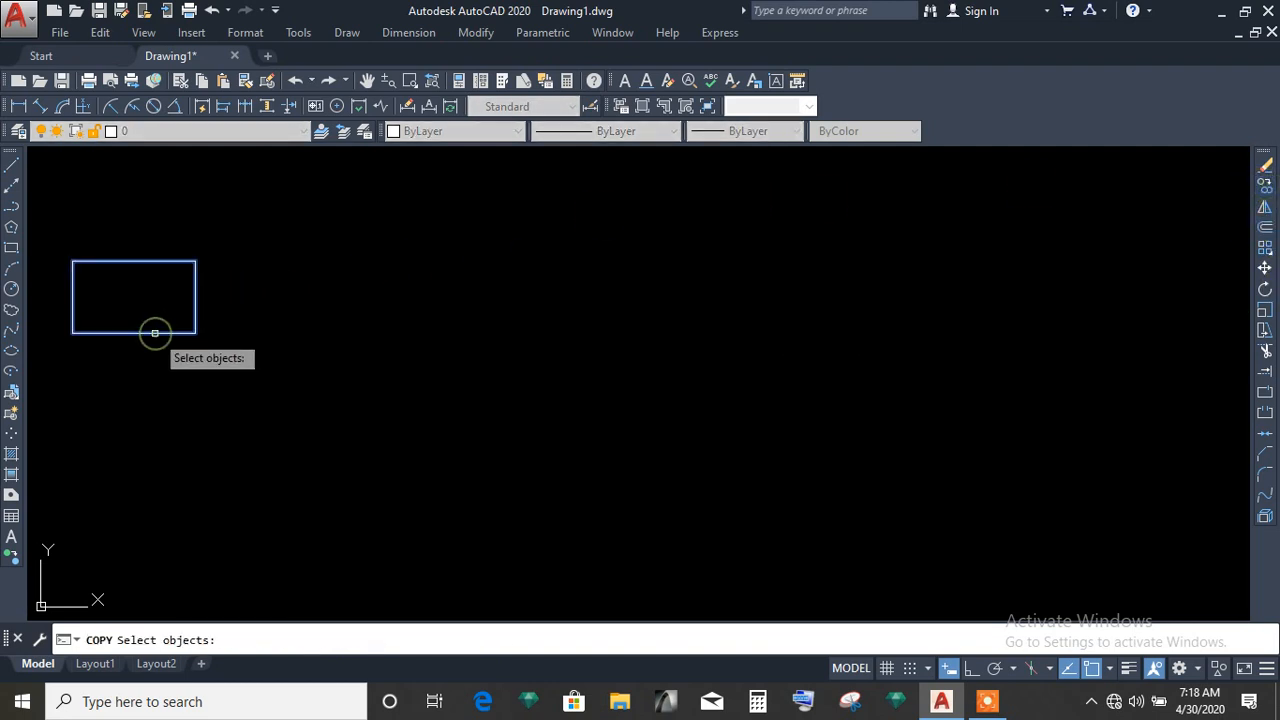
{"action": "key", "text": "Return"}
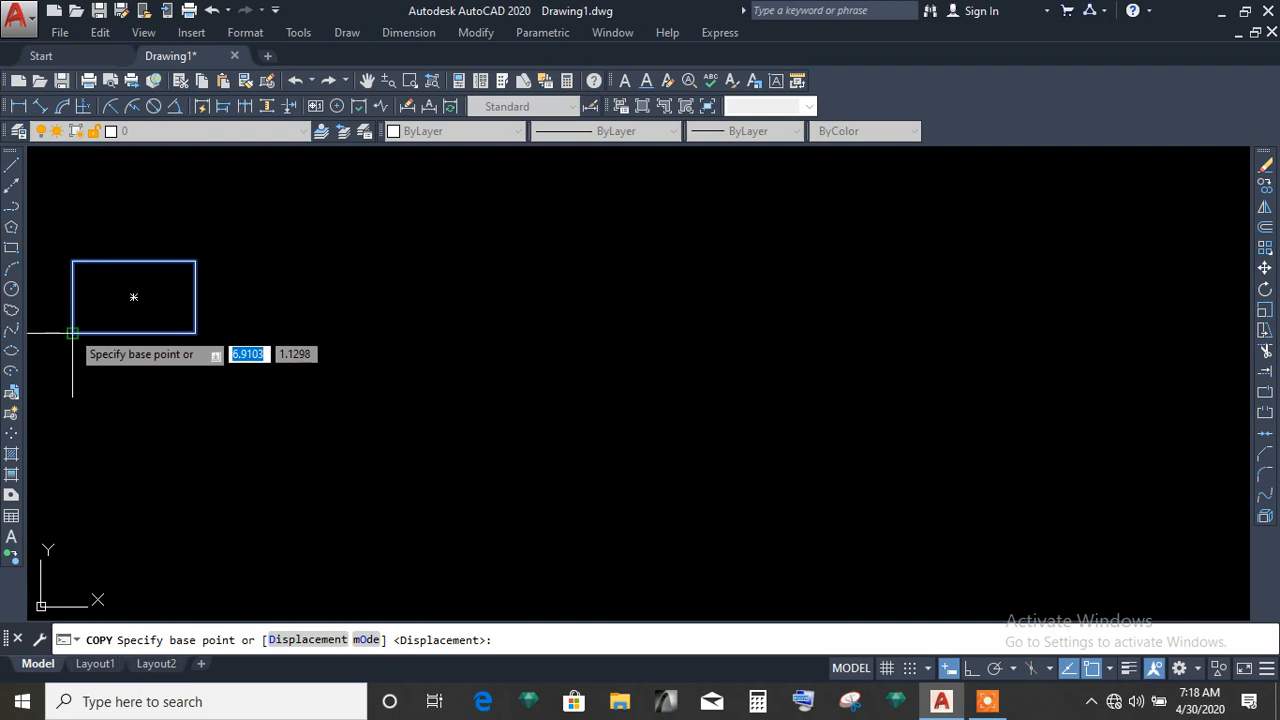
{"action": "left_click", "coordinate": [72, 333]}
{"action": "left_click", "coordinate": [195, 261]}
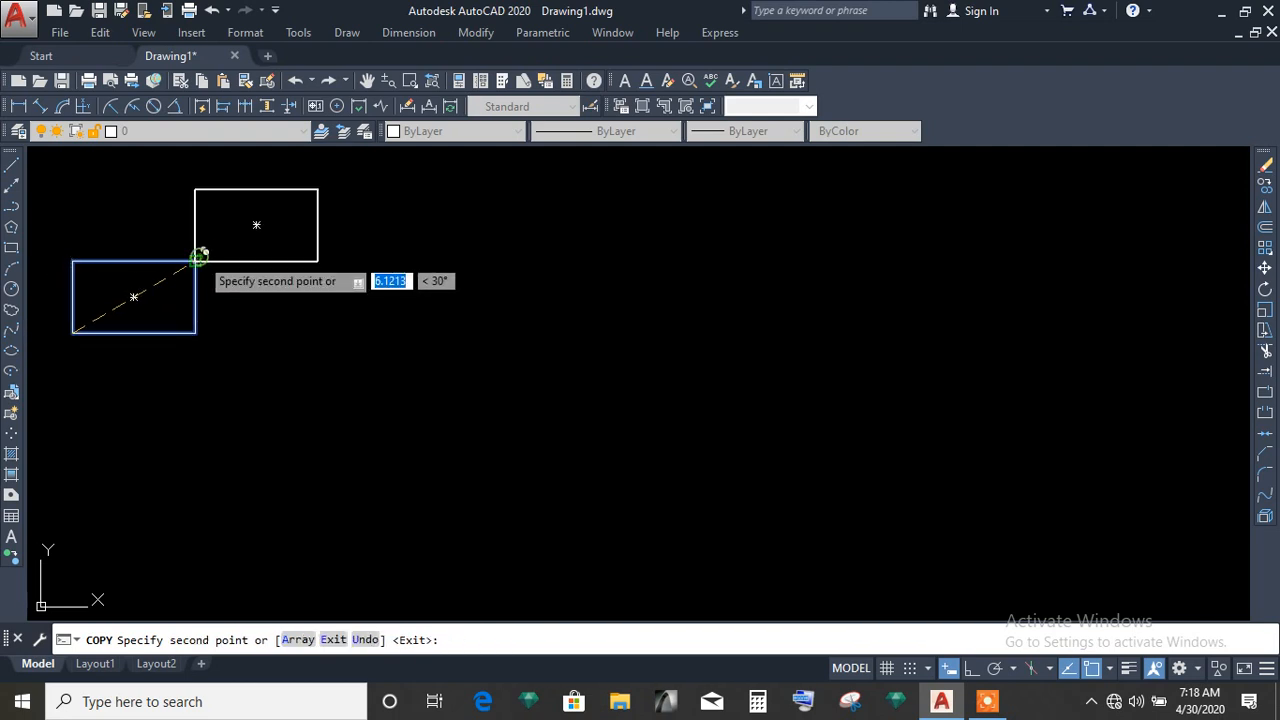
{"action": "left_click", "coordinate": [318, 189]}
{"action": "middle_click_drag", "start_coordinate": [325, 230], "coordinate": [329, 271]}
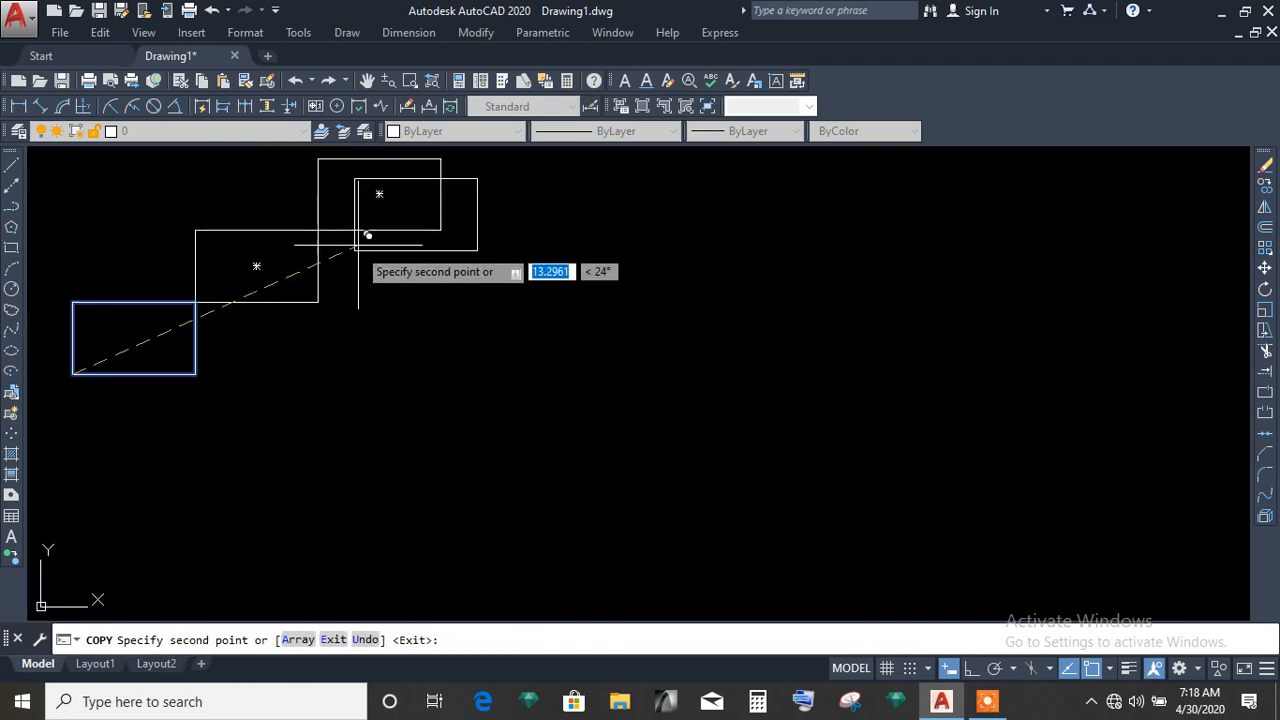
{"action": "left_click", "coordinate": [440, 230]}
{"action": "left_click", "coordinate": [195, 374]}
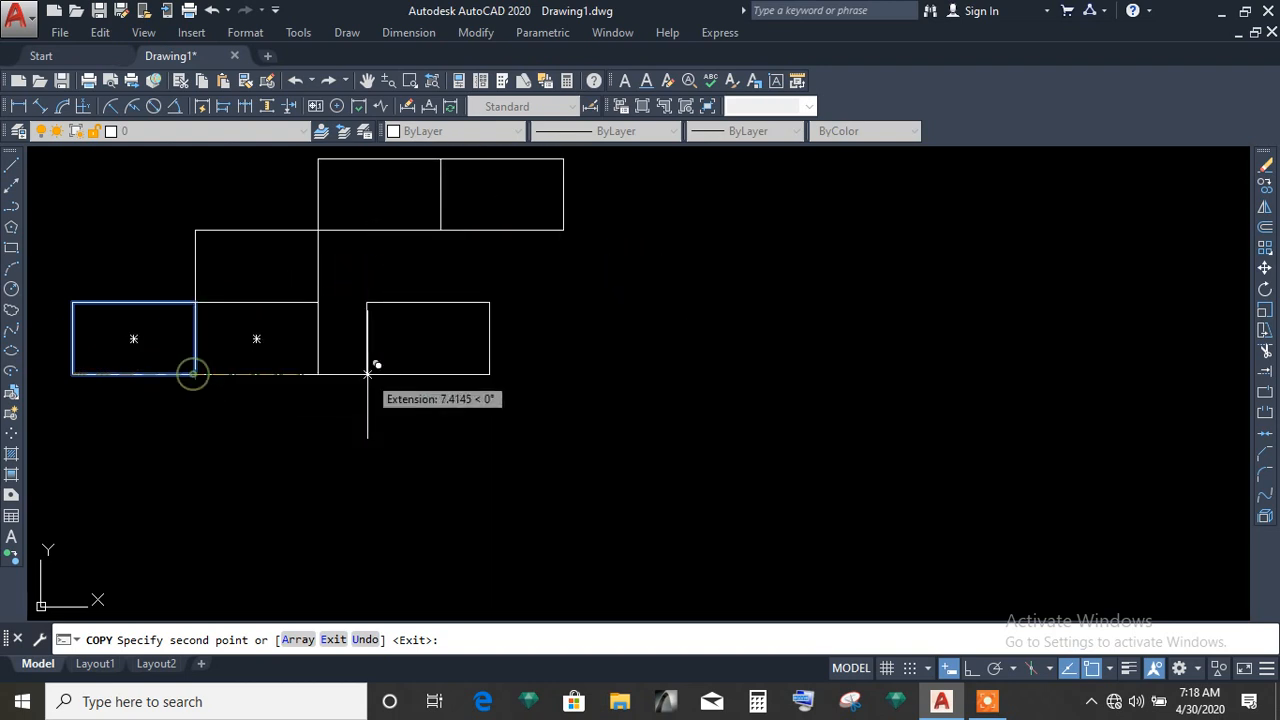
{"action": "key", "text": "Escape"}
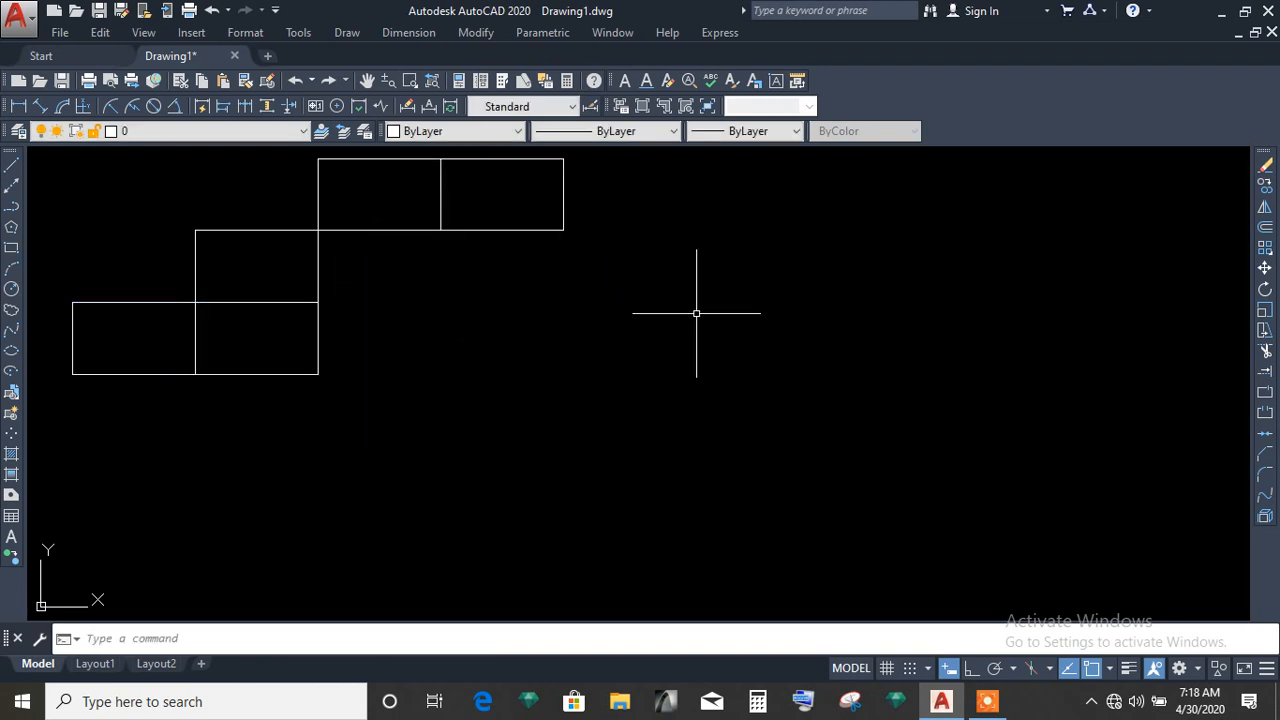
Select the original rectangle and all its copies together and erase them.
{"action": "left_click", "coordinate": [620, 398]}
{"action": "left_click", "coordinate": [132, 210]}
{"action": "left_click", "coordinate": [1265, 166]}
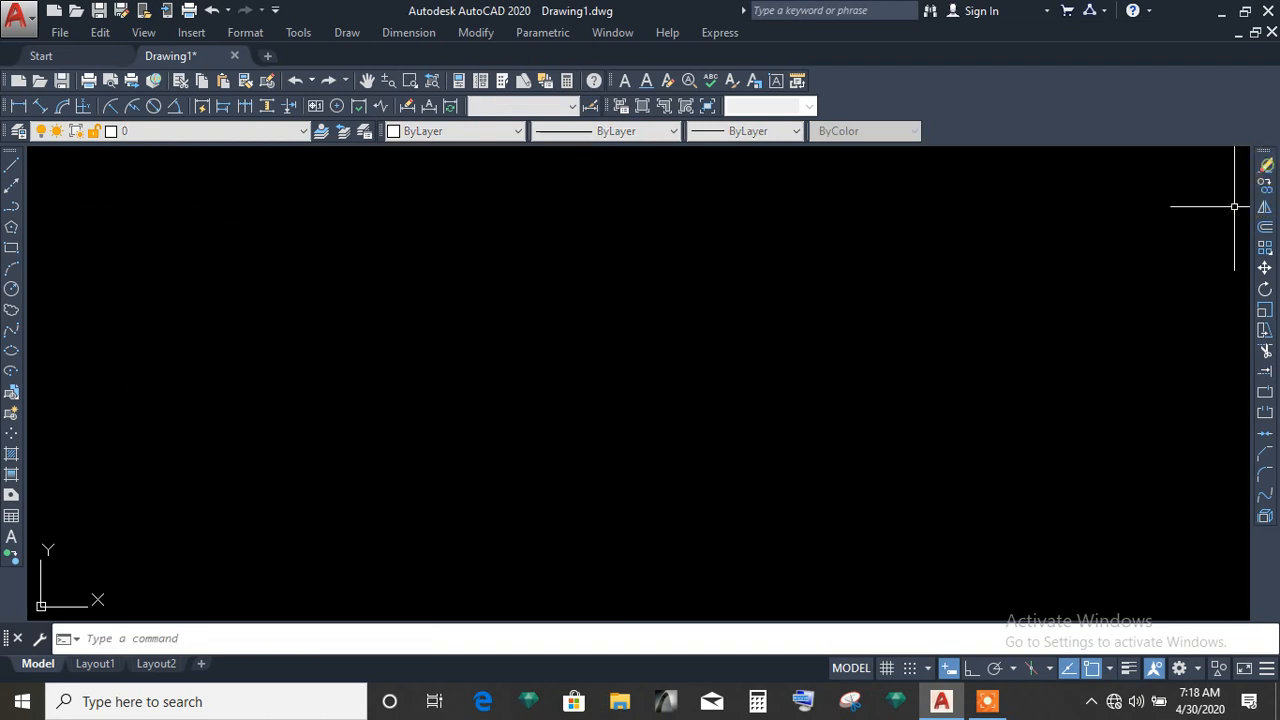
Draw a tall, narrow rectangle near the left side of the drawing.
{"action": "left_click", "coordinate": [12, 249]}
{"action": "left_click", "coordinate": [123, 218]}
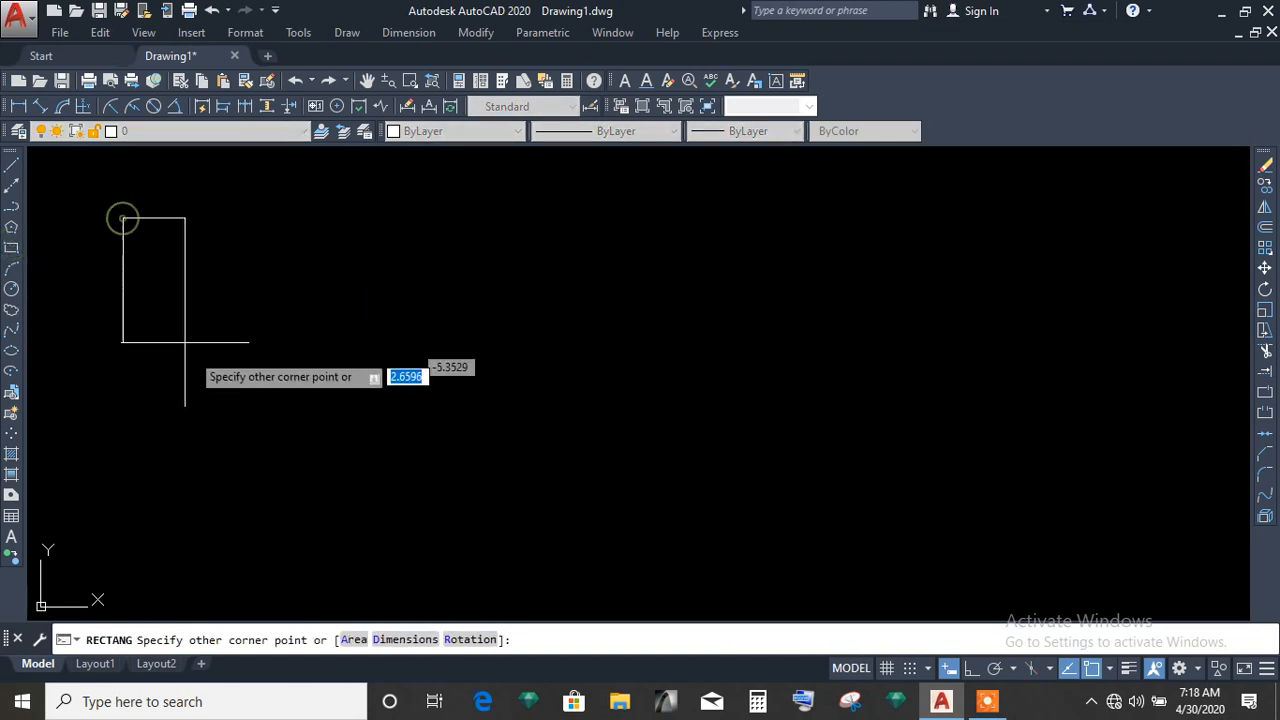
{"action": "left_click", "coordinate": [199, 447]}
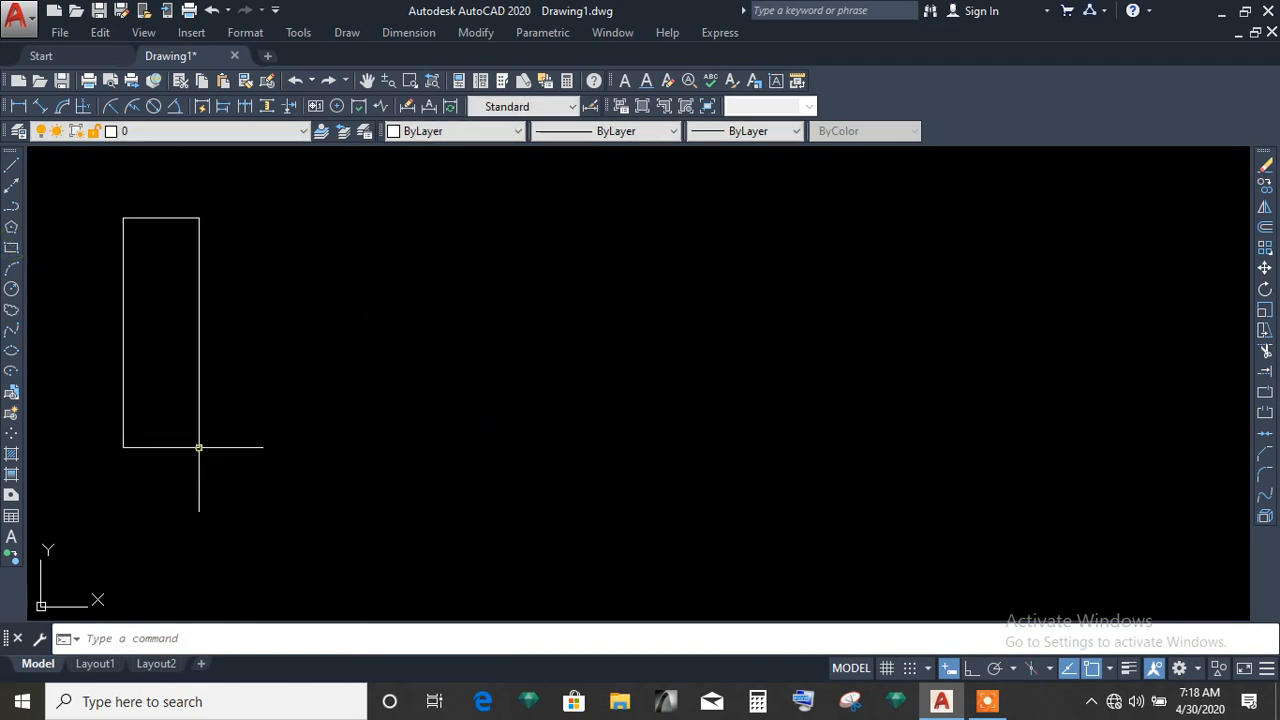
Turn on Ortho mode and draw a vertical line to the right of the rectangle, extending slightly past its upper and lower ends.
{"action": "left_click", "coordinate": [13, 165]}
{"action": "left_click", "coordinate": [280, 186]}
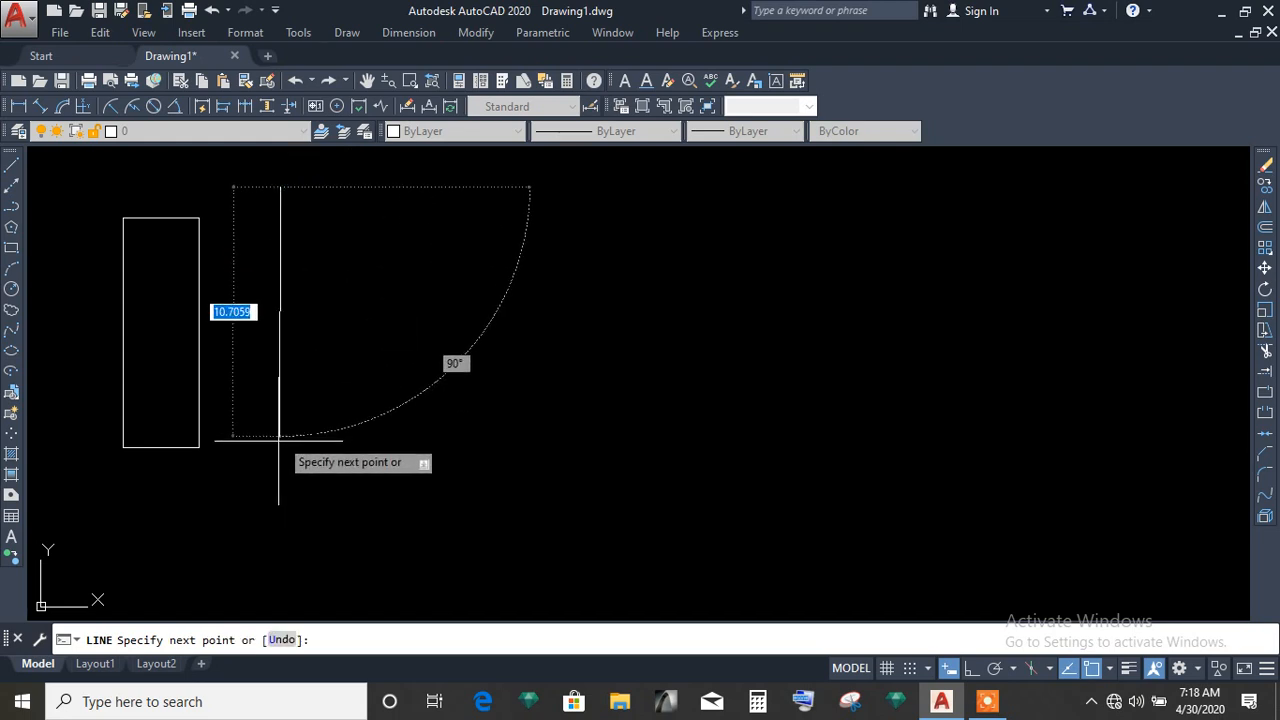
{"action": "left_click", "coordinate": [972, 668]}
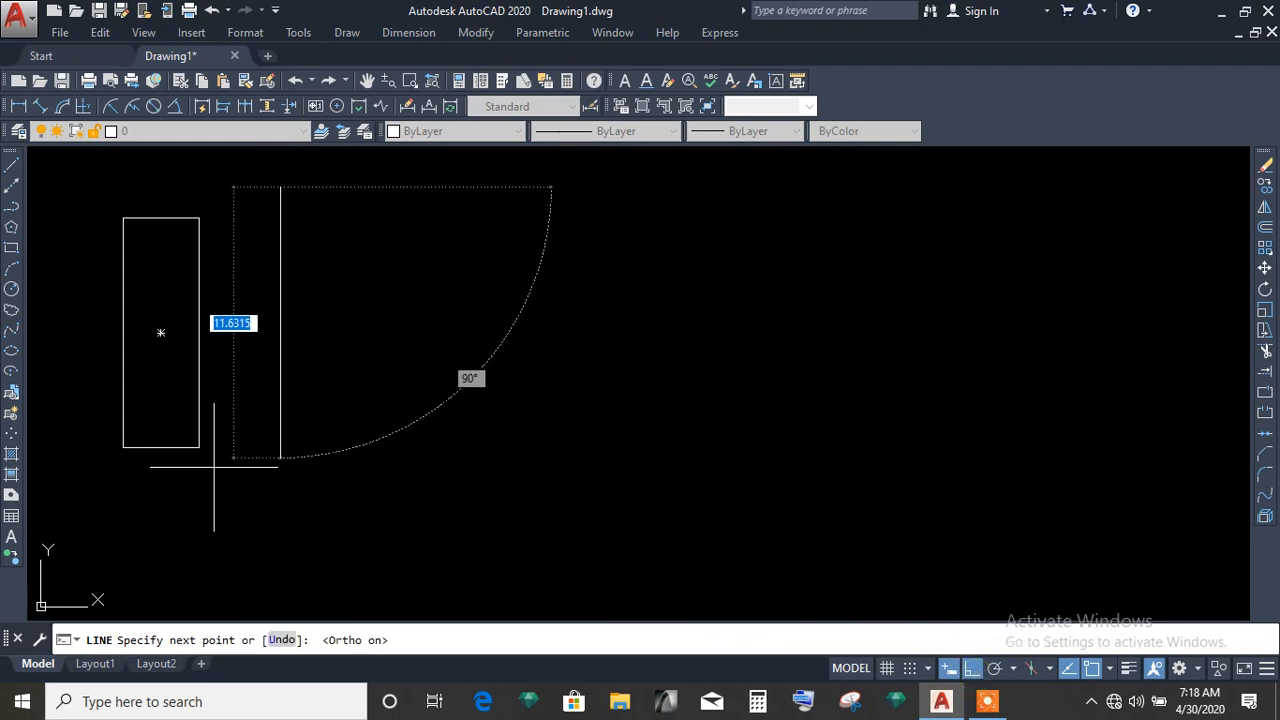
{"action": "right_click", "coordinate": [276, 488]}
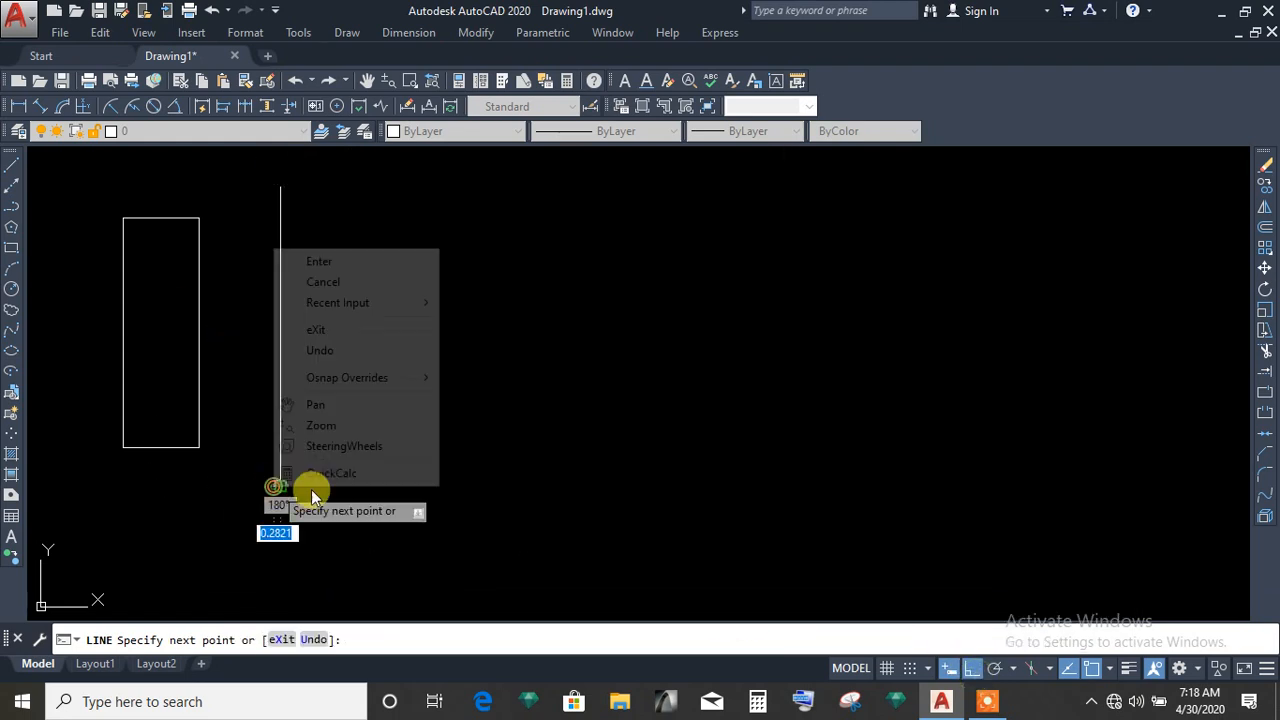
{"action": "left_click", "coordinate": [318, 261]}
Mirror the tall rectangle across the vertical line, keeping the source rectangle.
{"action": "left_click", "coordinate": [1262, 218]}
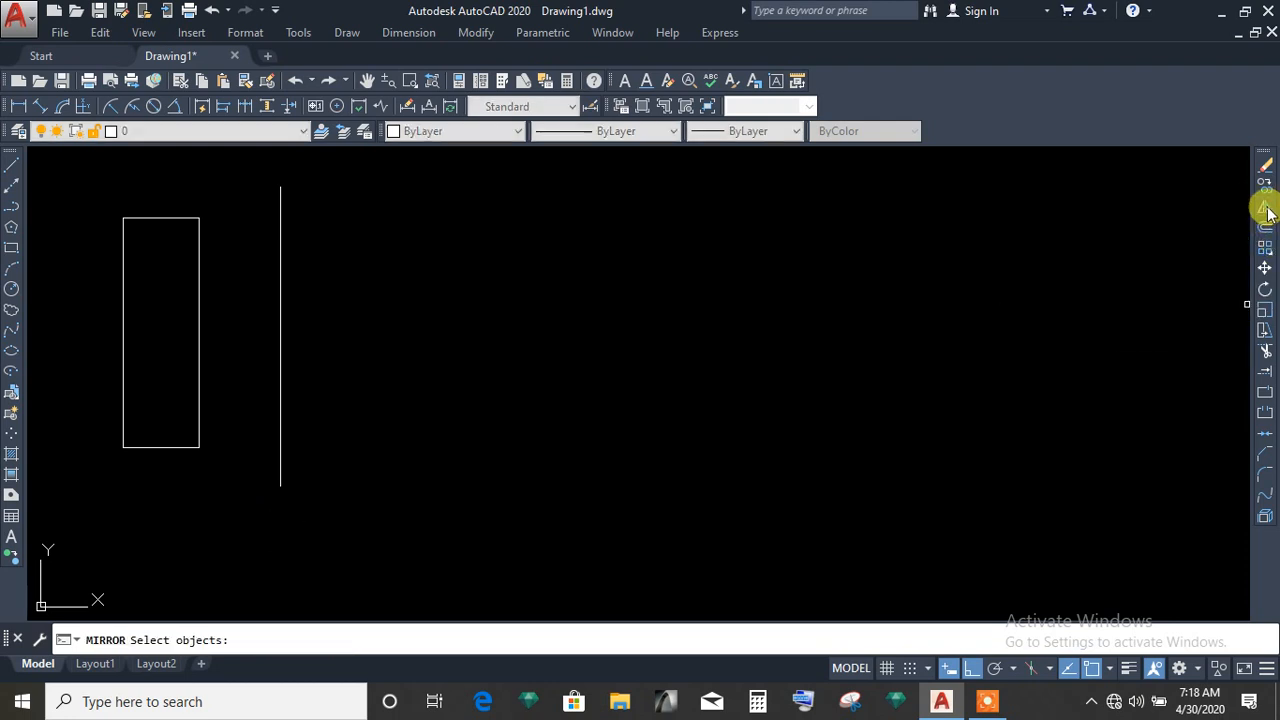
{"action": "left_click", "coordinate": [183, 218]}
{"action": "key", "text": "Return"}
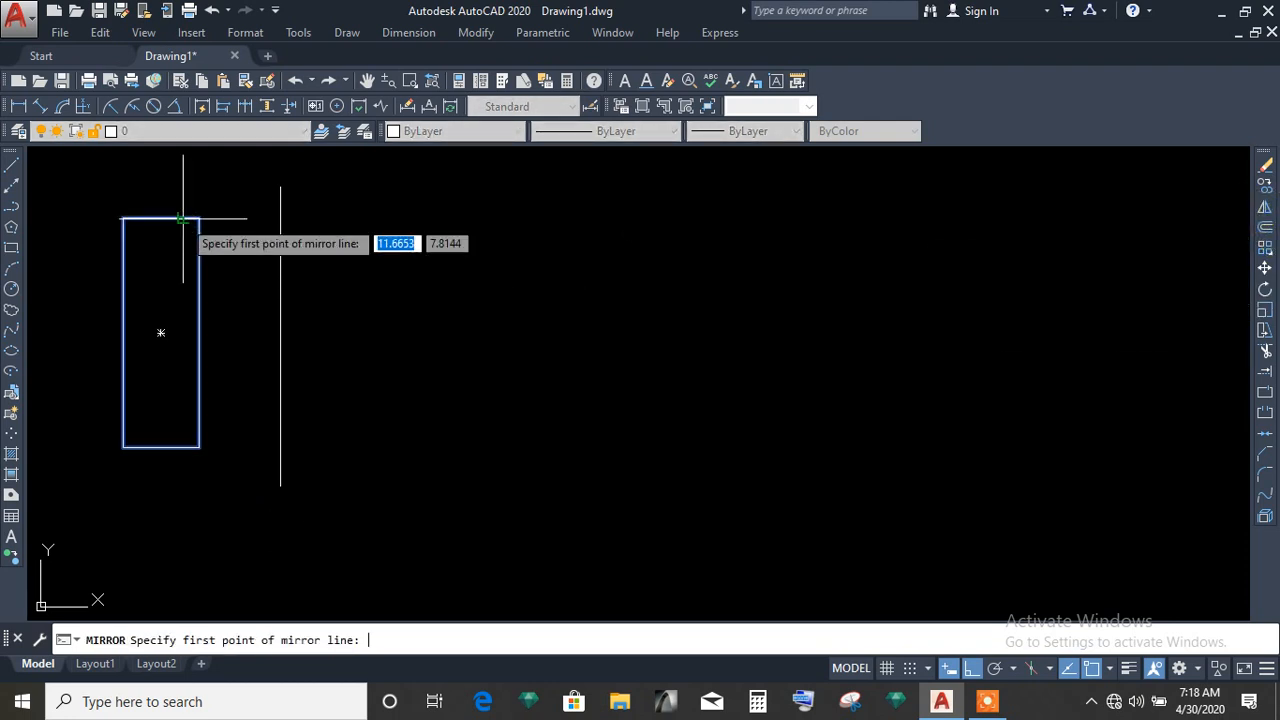
{"action": "left_click", "coordinate": [279, 187]}
{"action": "left_click", "coordinate": [282, 490]}
{"action": "key", "text": "Return"}
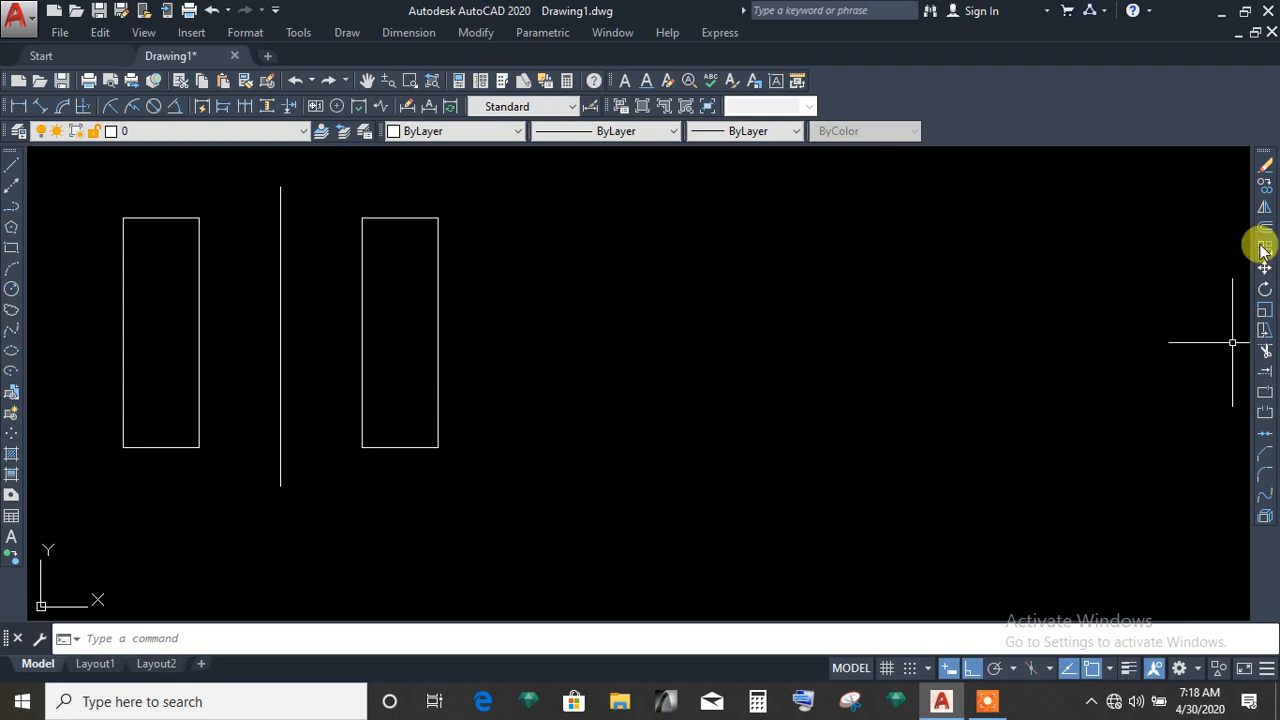
Mirror the rectangle right of the line about its own right edge, keeping the source object.
{"action": "left_click", "coordinate": [1266, 208]}
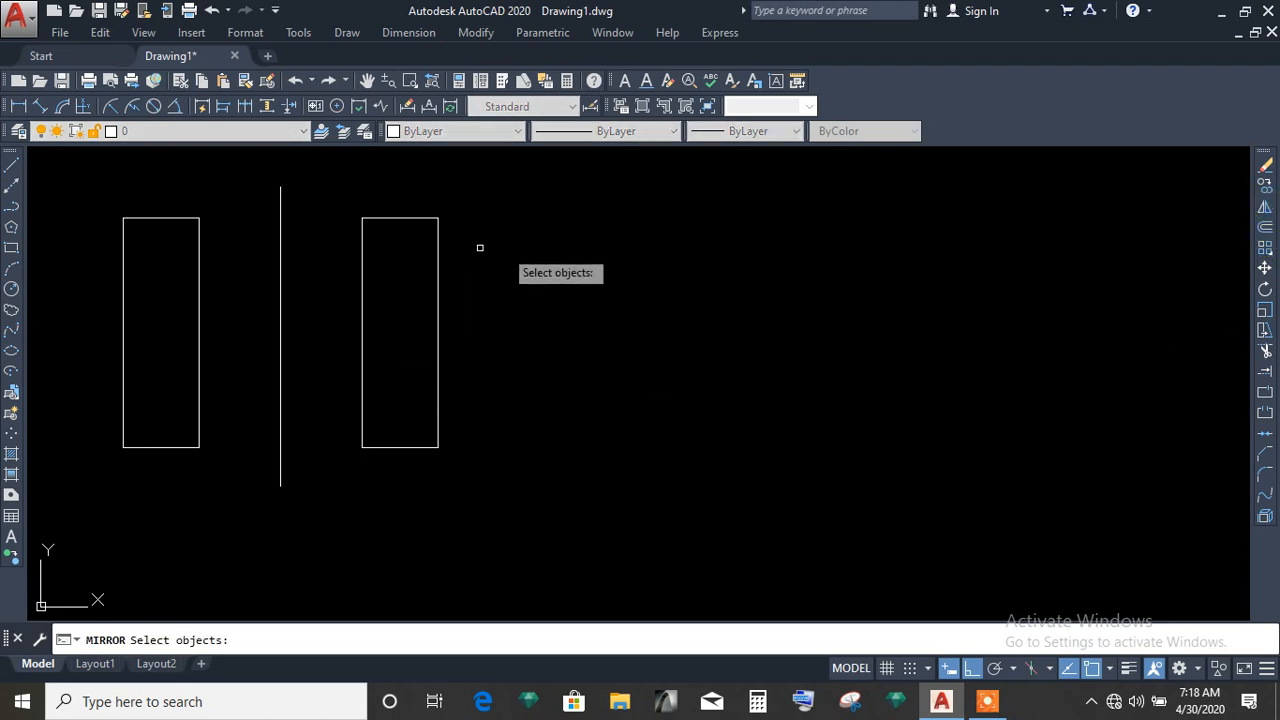
{"action": "left_click", "coordinate": [412, 216]}
{"action": "key", "text": "Return"}
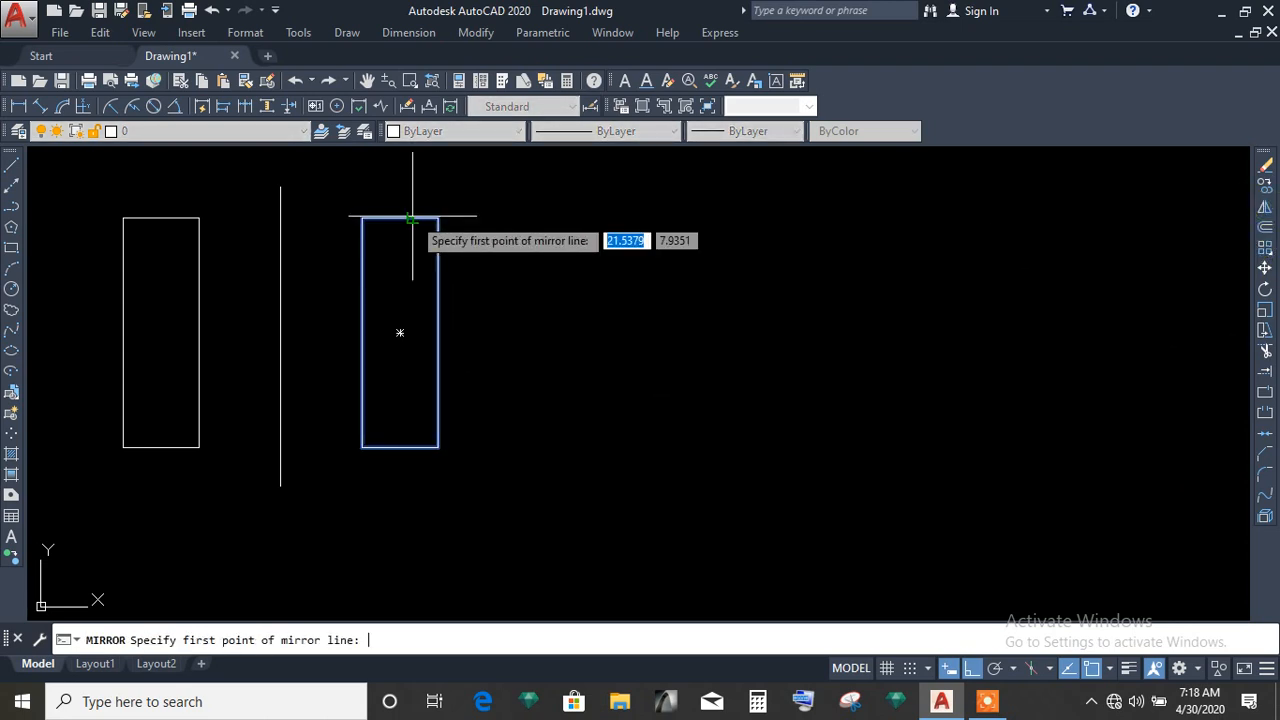
{"action": "left_click", "coordinate": [438, 216]}
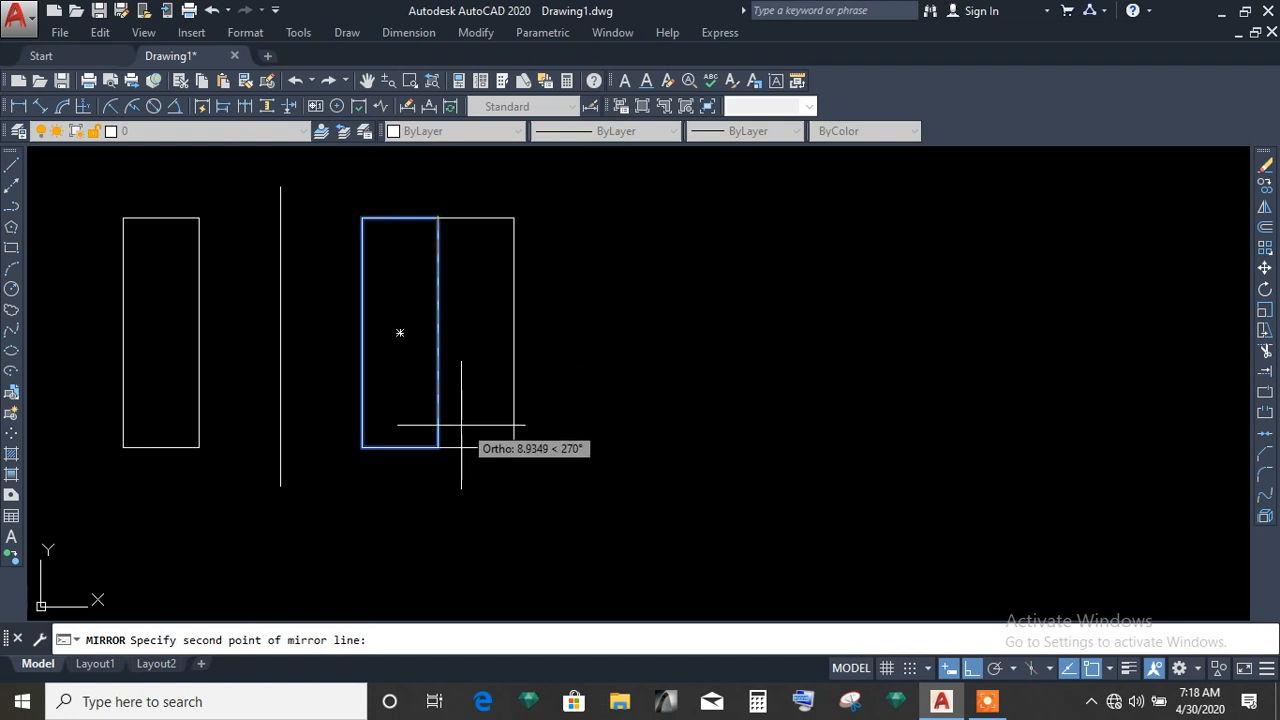
{"action": "left_click", "coordinate": [438, 447]}
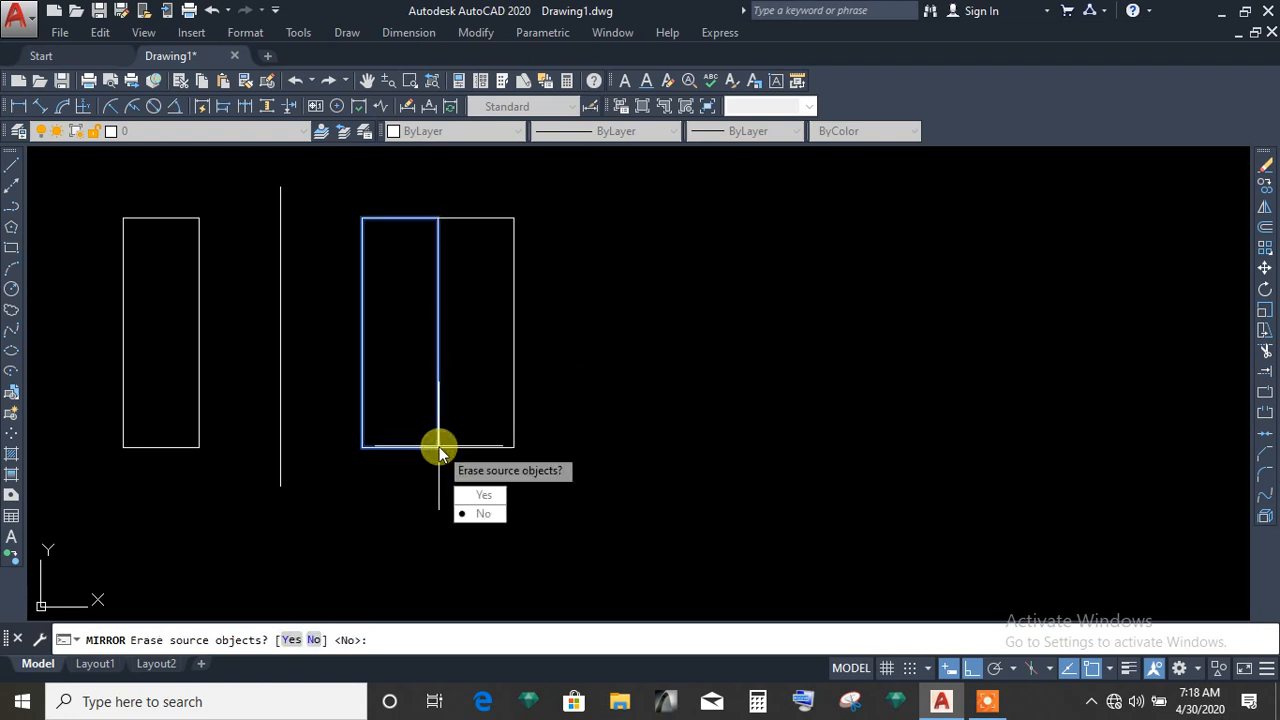
{"action": "key", "text": "Return"}
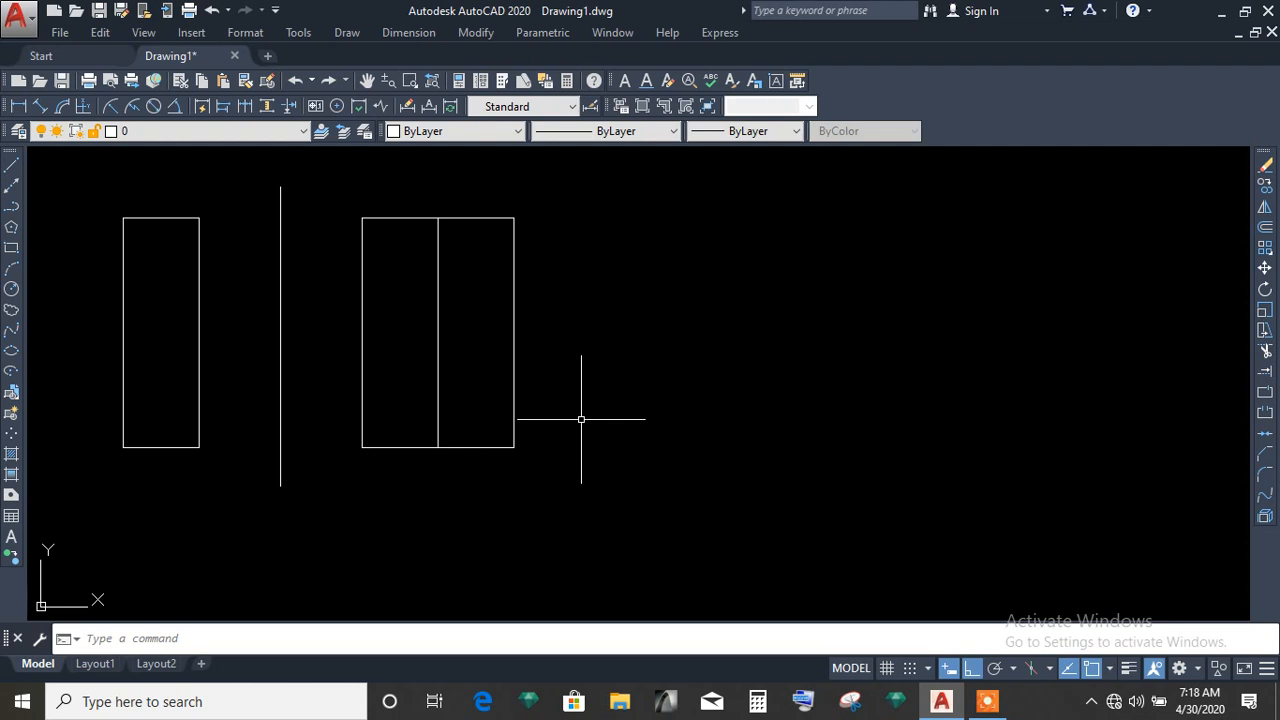
Mirror the two adjoining rectangles about their lower edge, erasing the source objects.
{"action": "left_click", "coordinate": [1265, 208]}
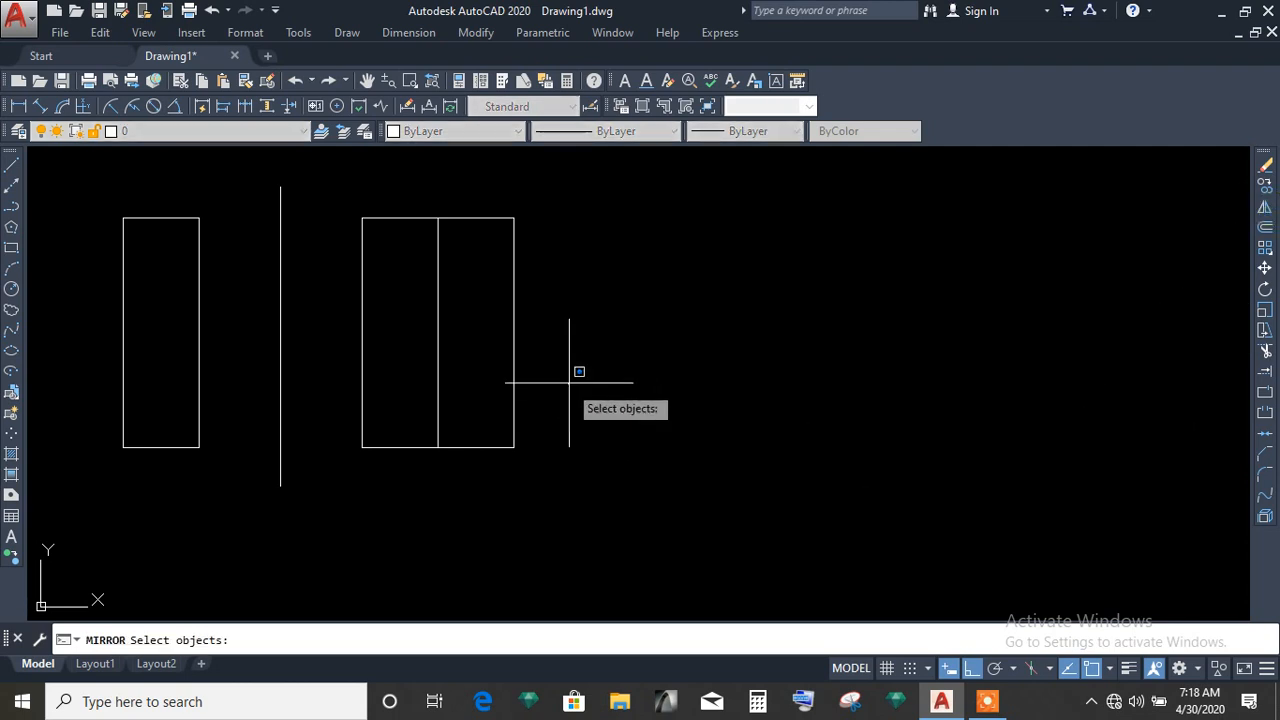
{"action": "left_click", "coordinate": [566, 377]}
{"action": "left_click", "coordinate": [363, 215]}
{"action": "key", "text": "Return"}
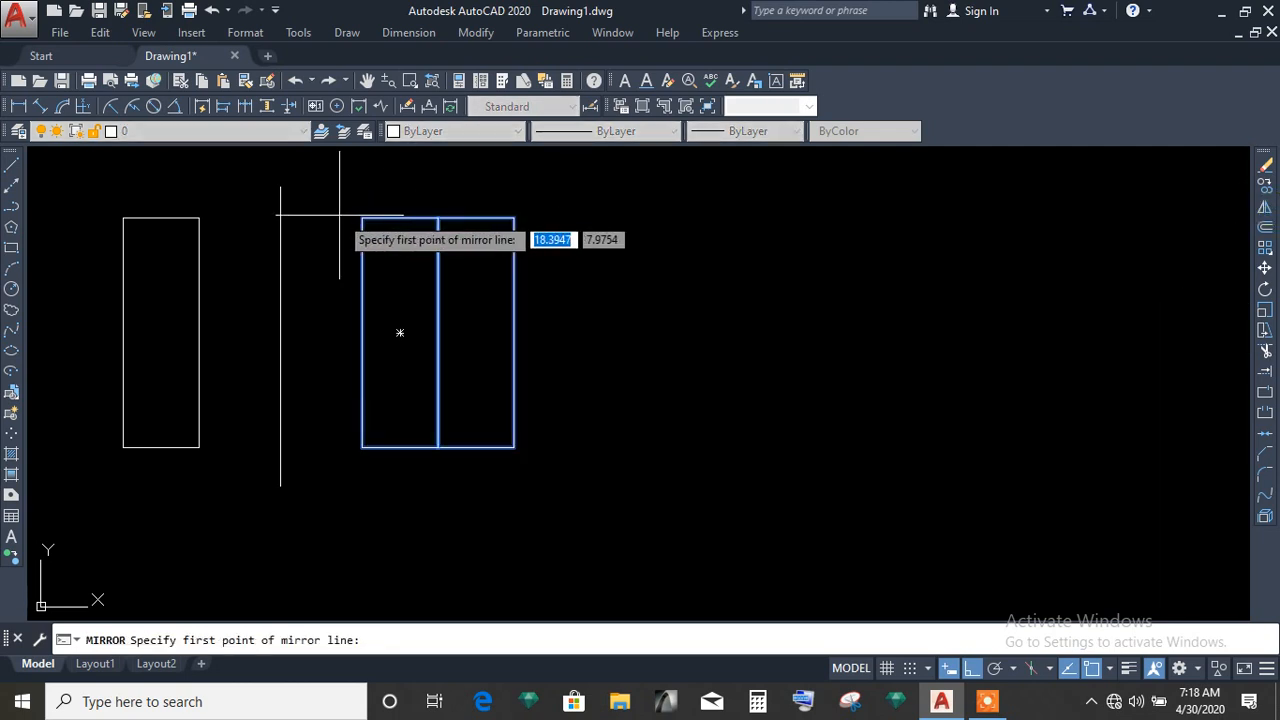
{"action": "left_click", "coordinate": [362, 447]}
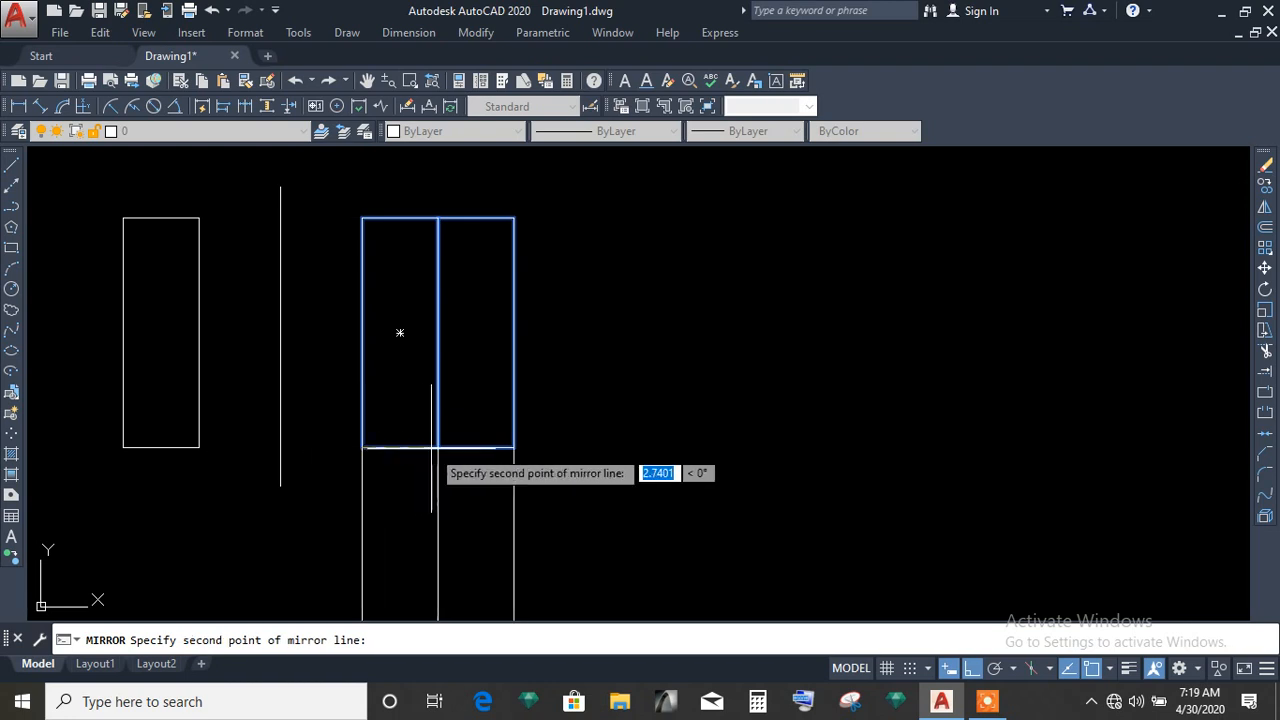
{"action": "left_click", "coordinate": [513, 447]}
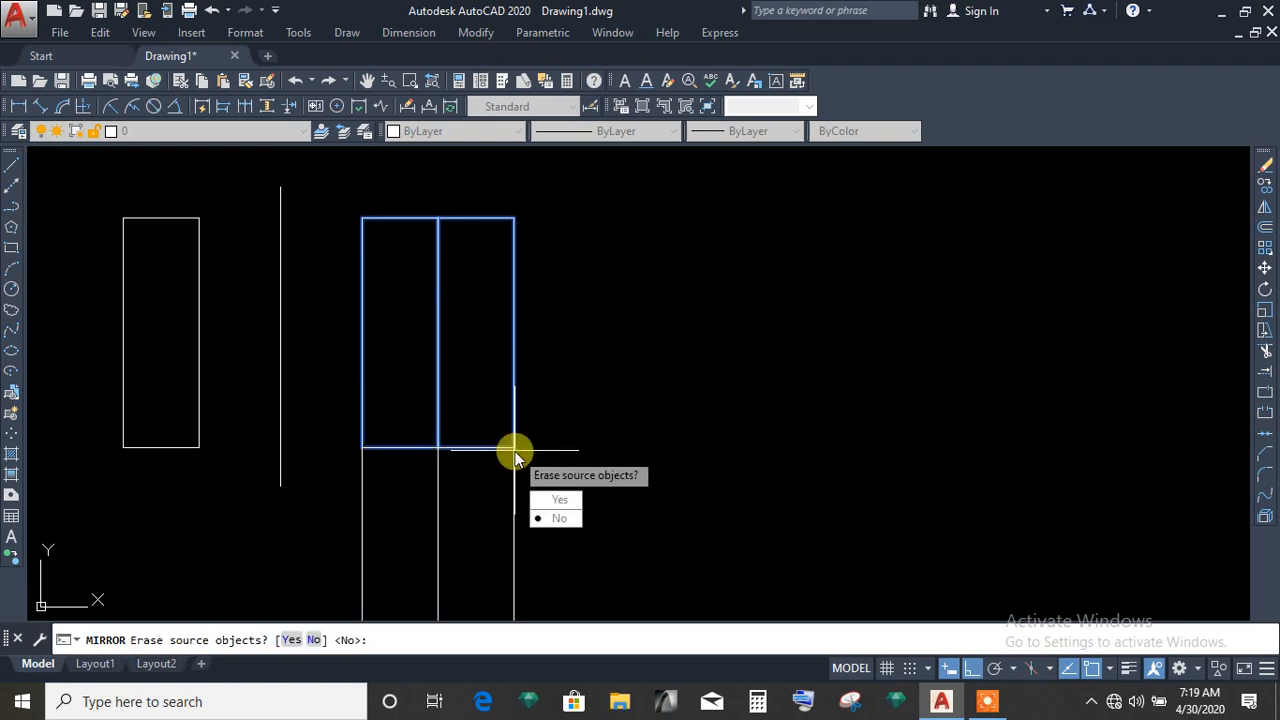
{"action": "left_click", "coordinate": [556, 500]}
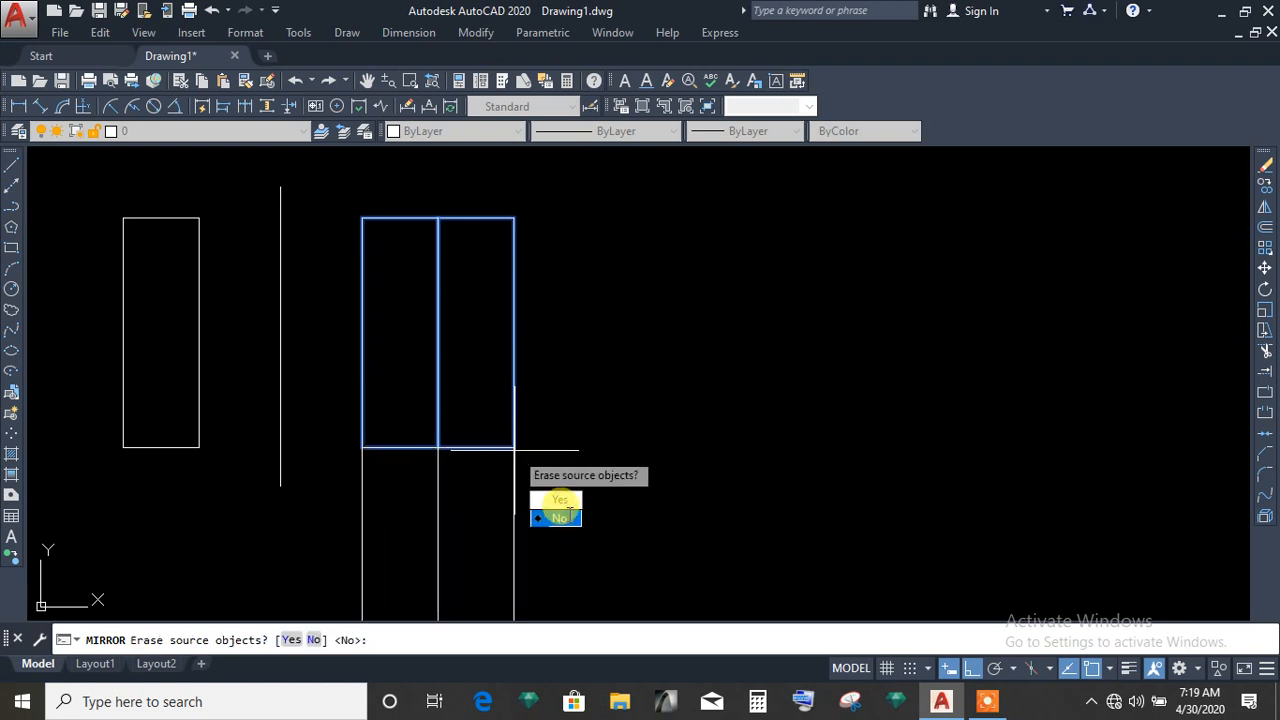
Erase all the rectangles and the vertical line from the drawing.
{"action": "middle_click_drag", "start_coordinate": [641, 391], "coordinate": [634, 331]}
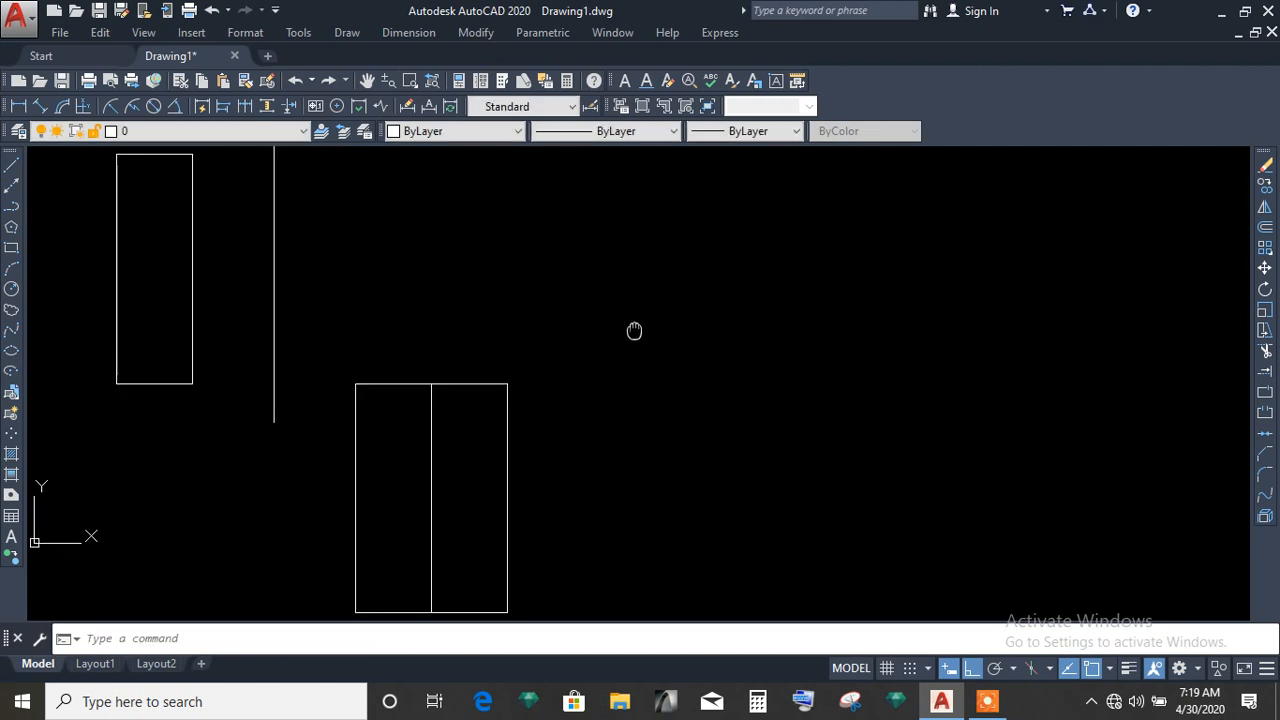
{"action": "left_click", "coordinate": [636, 479]}
{"action": "left_click", "coordinate": [114, 265]}
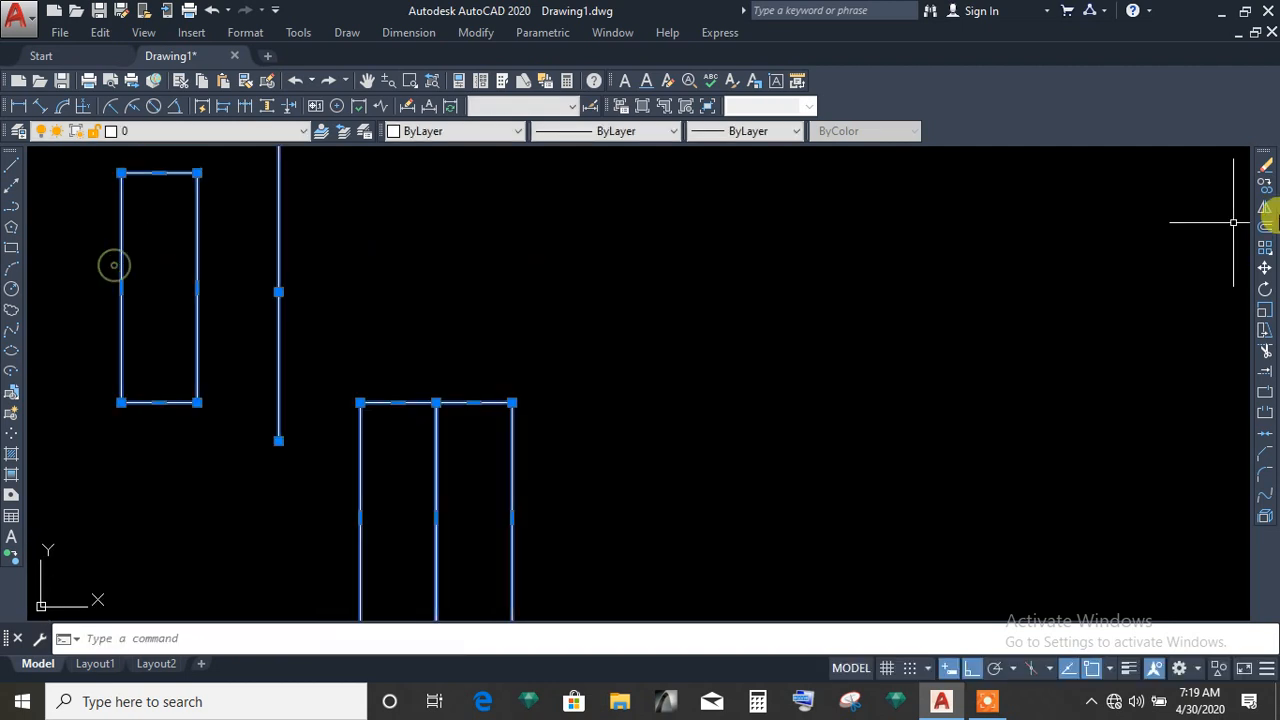
{"action": "left_click", "coordinate": [1264, 170]}
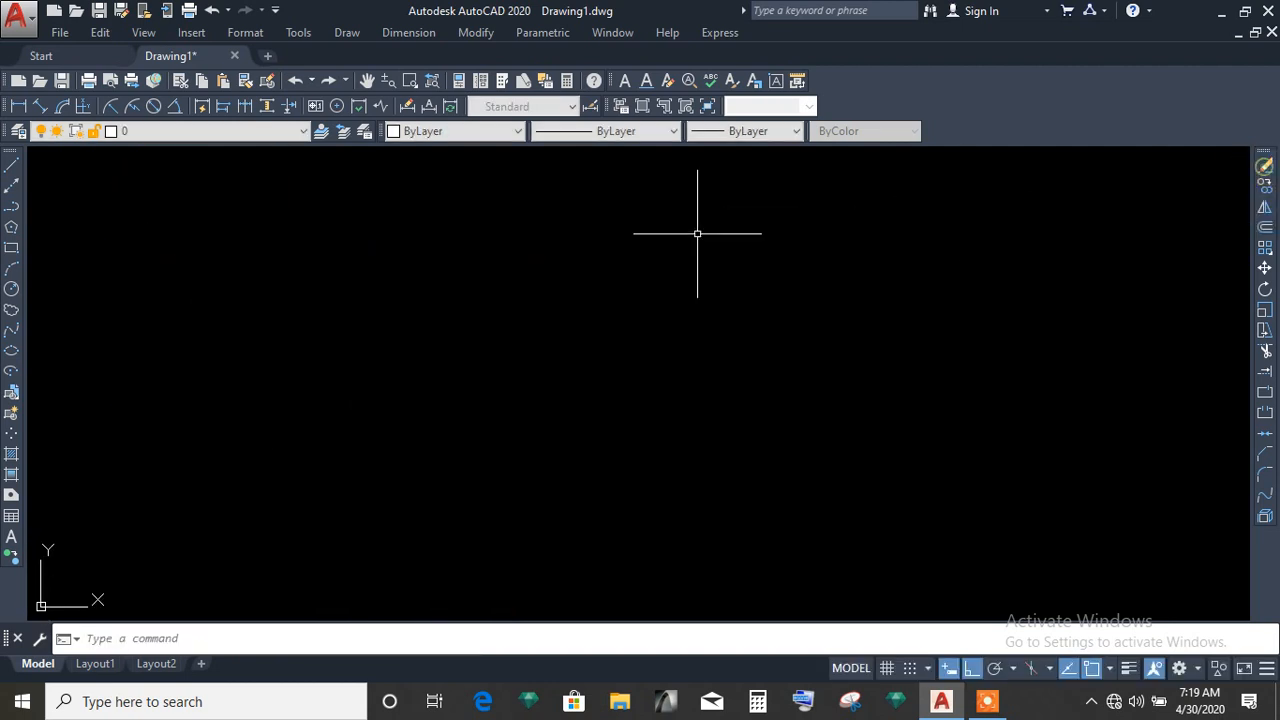
Draw a horizontal rectangle about 11.8 by 5.7 units in the upper-left area of the drawing.
{"action": "left_click", "coordinate": [12, 250]}
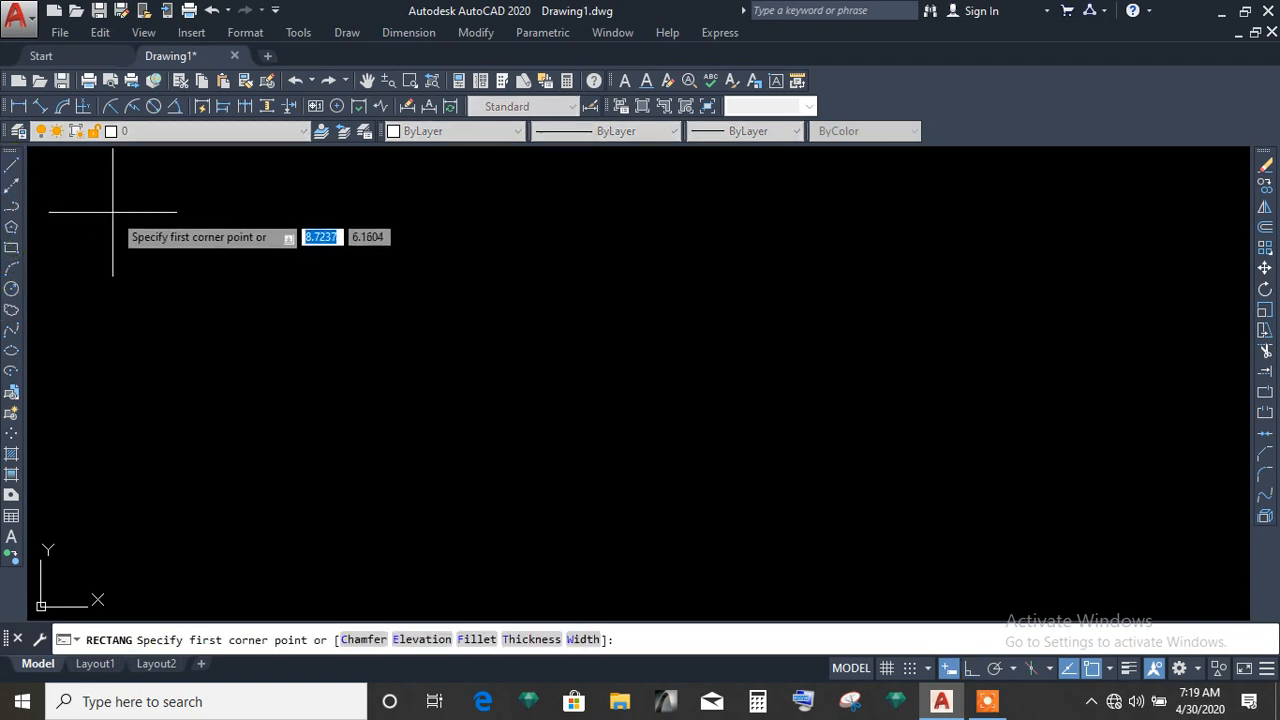
{"action": "left_click", "coordinate": [113, 213]}
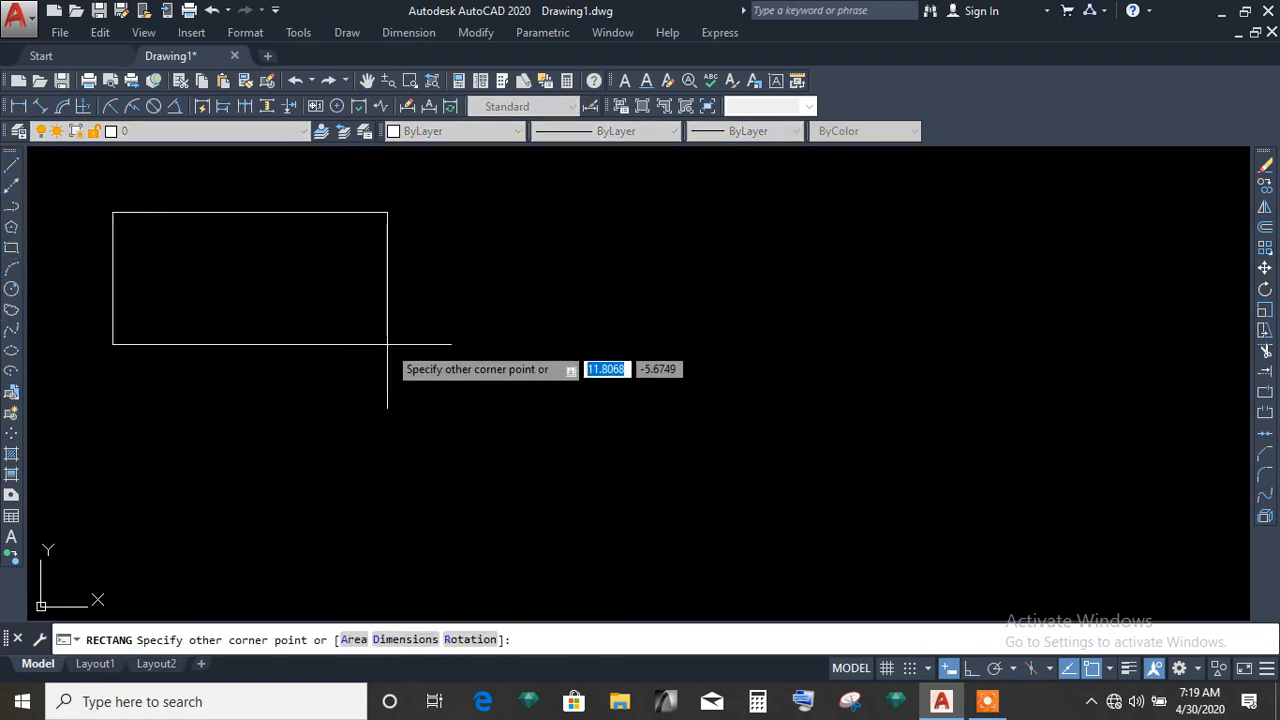
{"action": "left_click", "coordinate": [387, 344]}
Offset the rectangle by 1 unit, once toward its inside and once toward its outside.
{"action": "left_click", "coordinate": [1265, 228]}
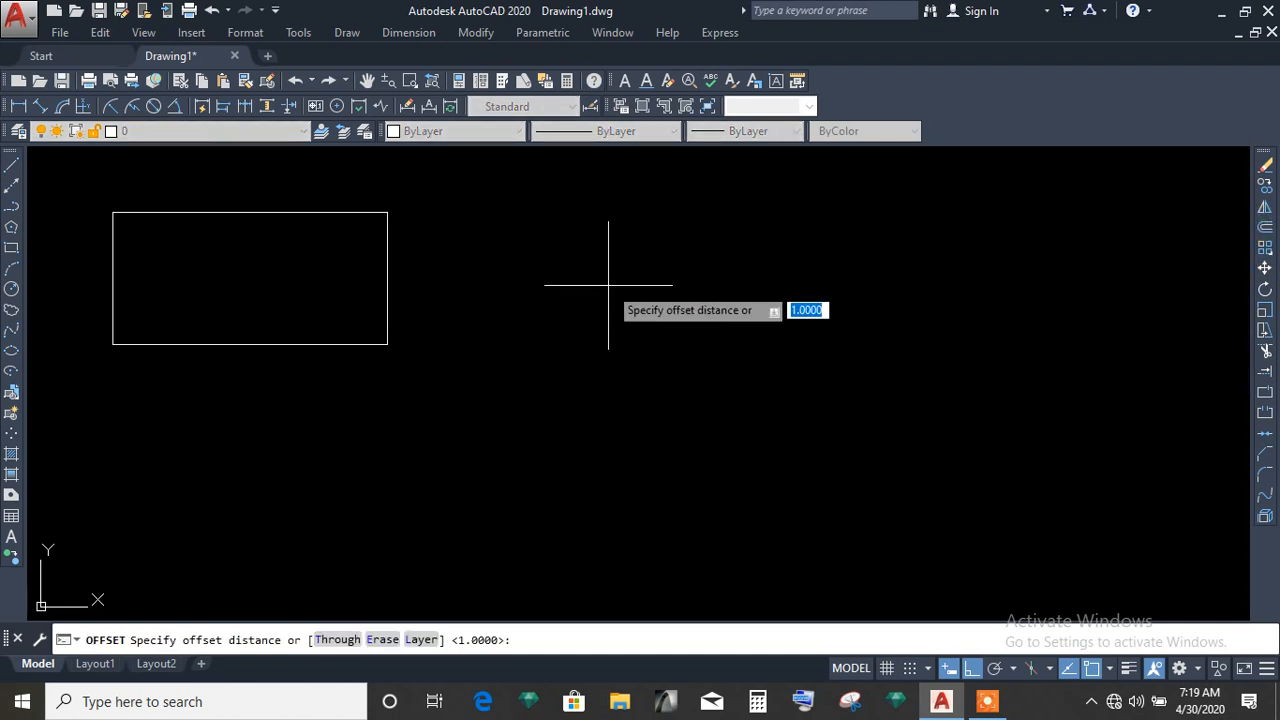
{"action": "key", "text": "Return"}
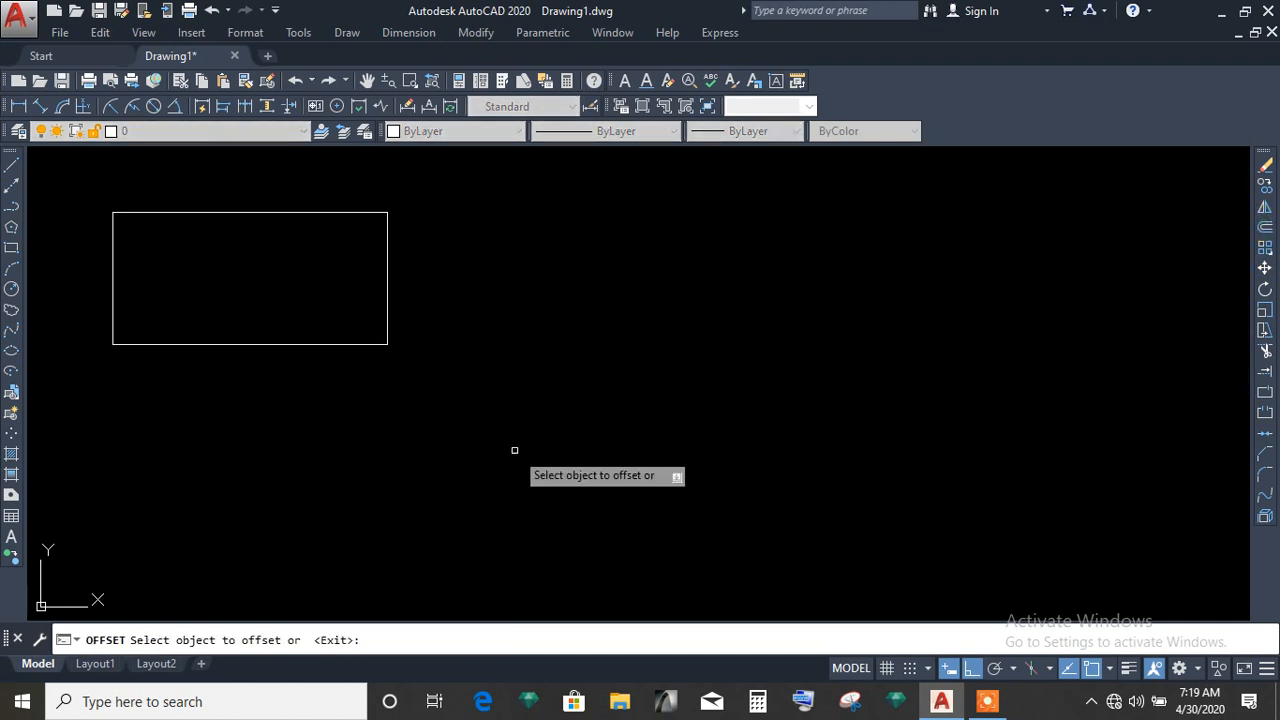
{"action": "left_click", "coordinate": [278, 213]}
{"action": "left_click", "coordinate": [251, 277]}
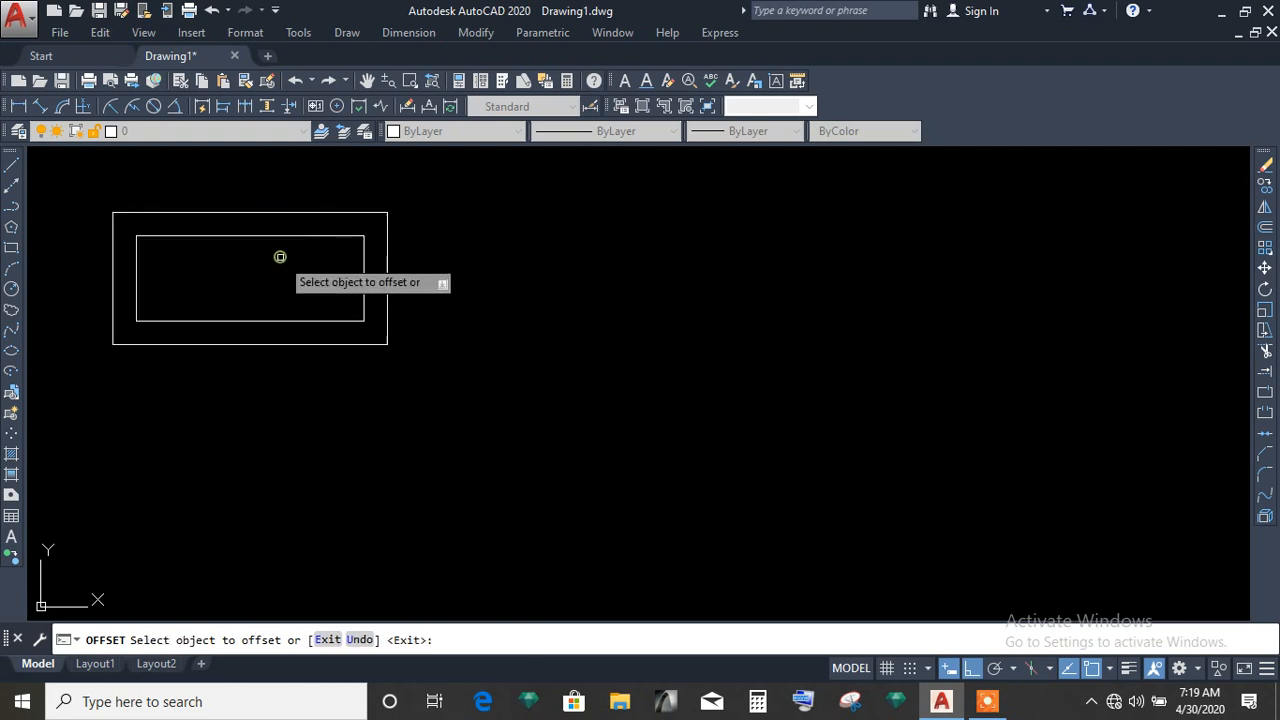
{"action": "left_click", "coordinate": [312, 216]}
{"action": "left_click", "coordinate": [309, 194]}
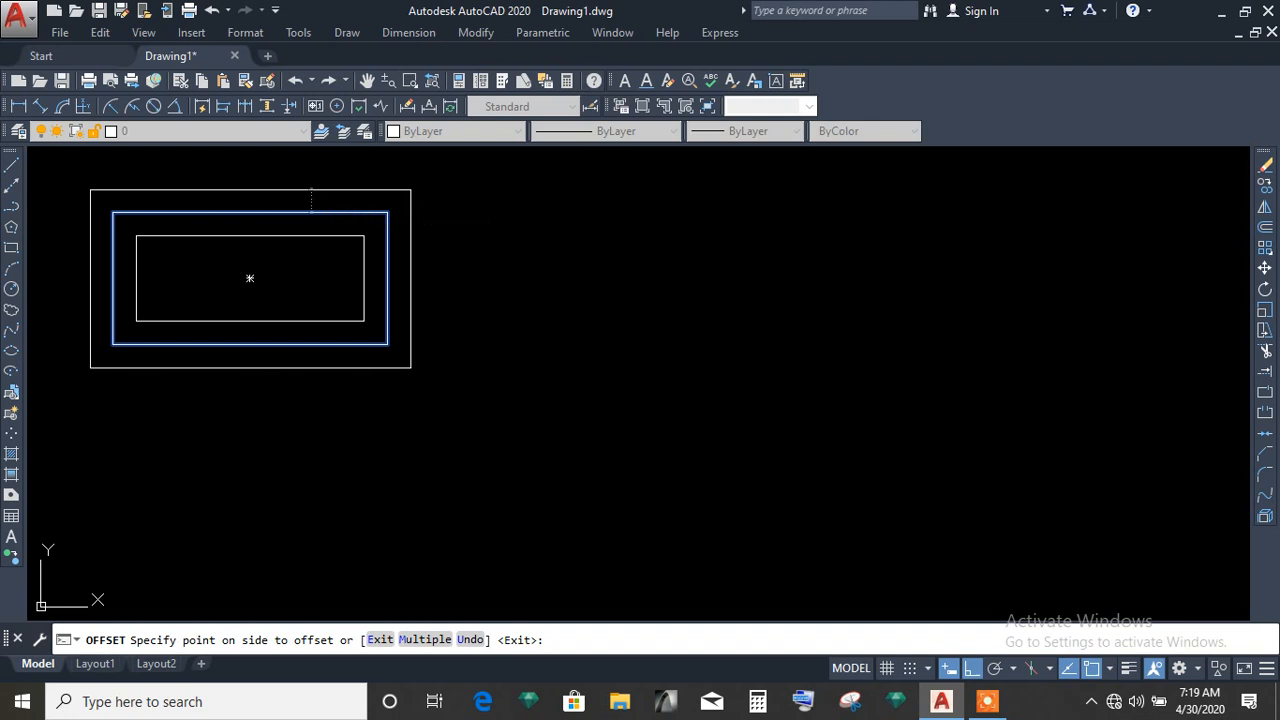
{"action": "right_click", "coordinate": [462, 194]}
{"action": "left_click", "coordinate": [508, 227]}
Erase the three concentric rectangles.
{"action": "left_click", "coordinate": [466, 276]}
{"action": "left_click", "coordinate": [311, 260]}
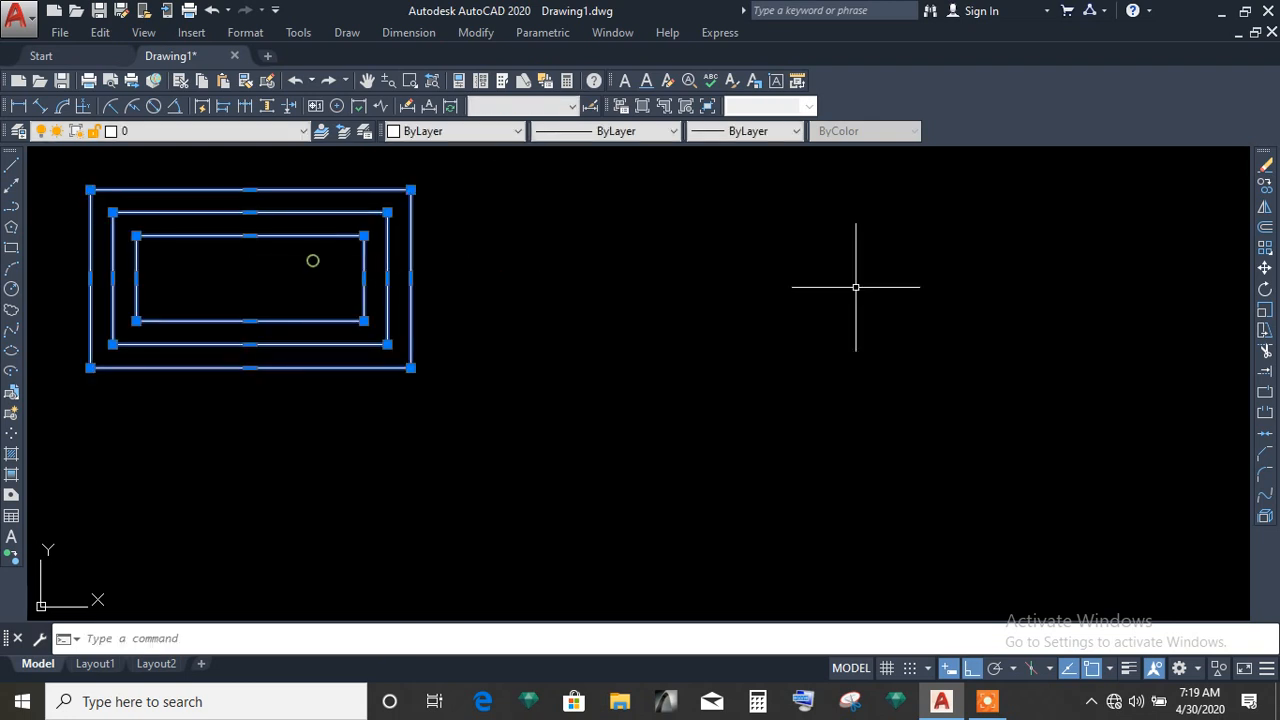
{"action": "left_click", "coordinate": [1264, 164]}
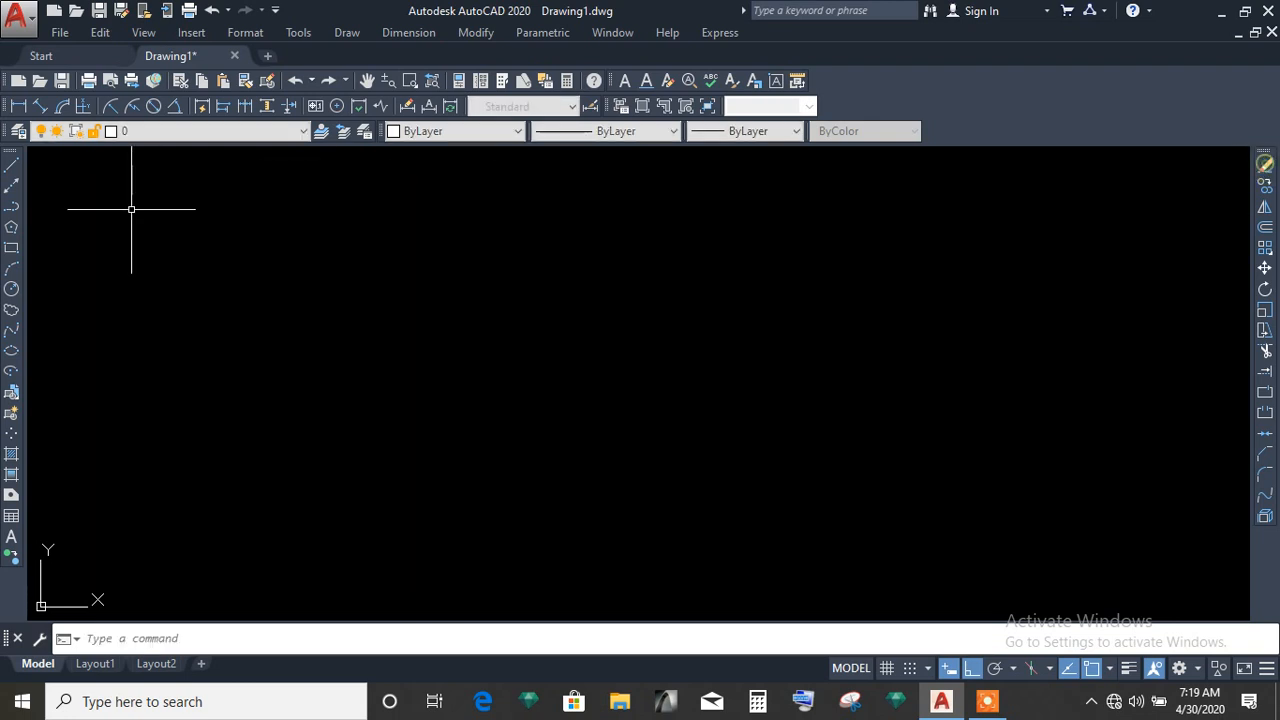
Draw a long horizontal line across the upper part of the drawing.
{"action": "left_click", "coordinate": [10, 168]}
{"action": "left_click", "coordinate": [88, 231]}
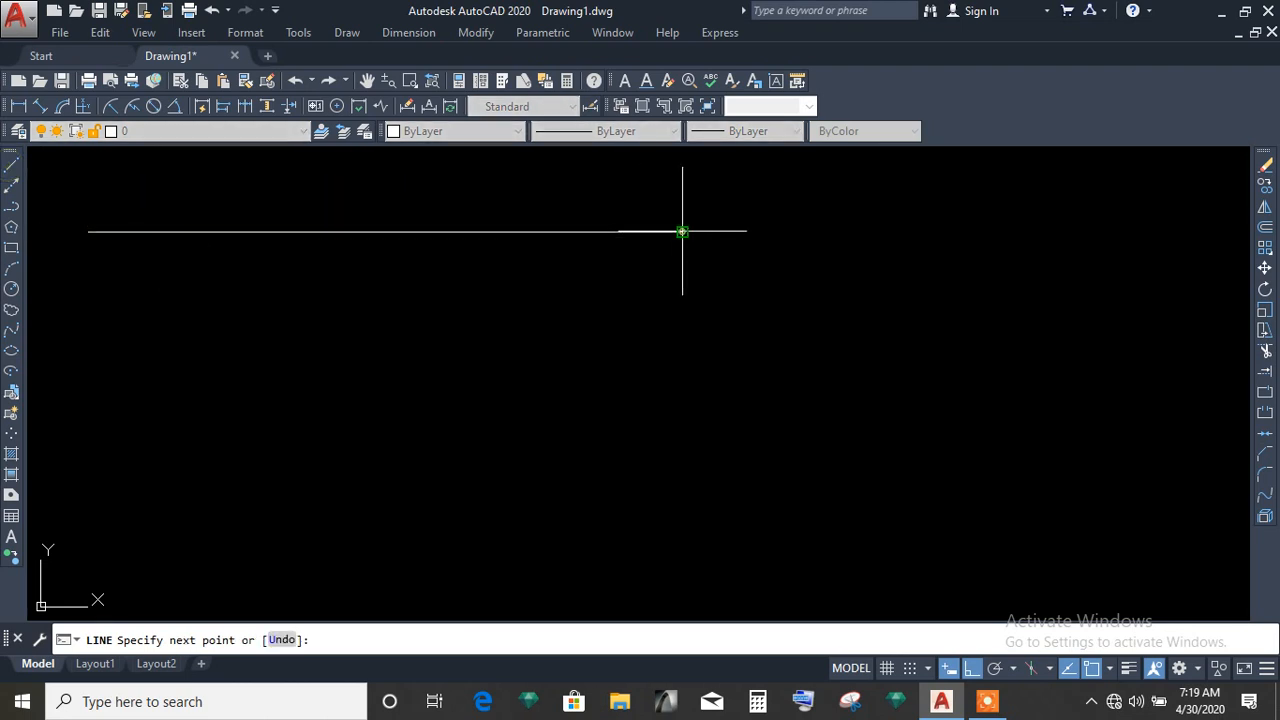
{"action": "right_click", "coordinate": [683, 232]}
{"action": "left_click", "coordinate": [728, 246]}
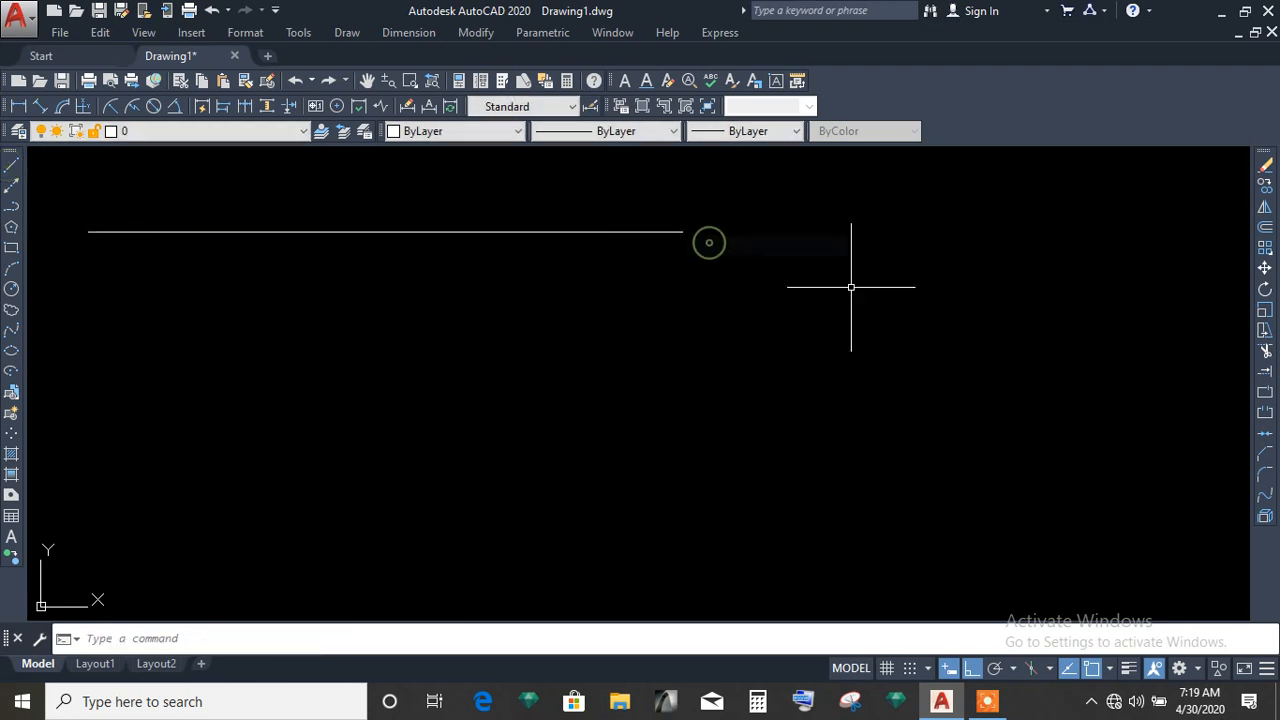
Offset the horizontal line 2 units downward and finish the Offset command.
{"action": "left_click", "coordinate": [1266, 234]}
{"action": "type", "text": "2"}
{"action": "key", "text": "Return"}
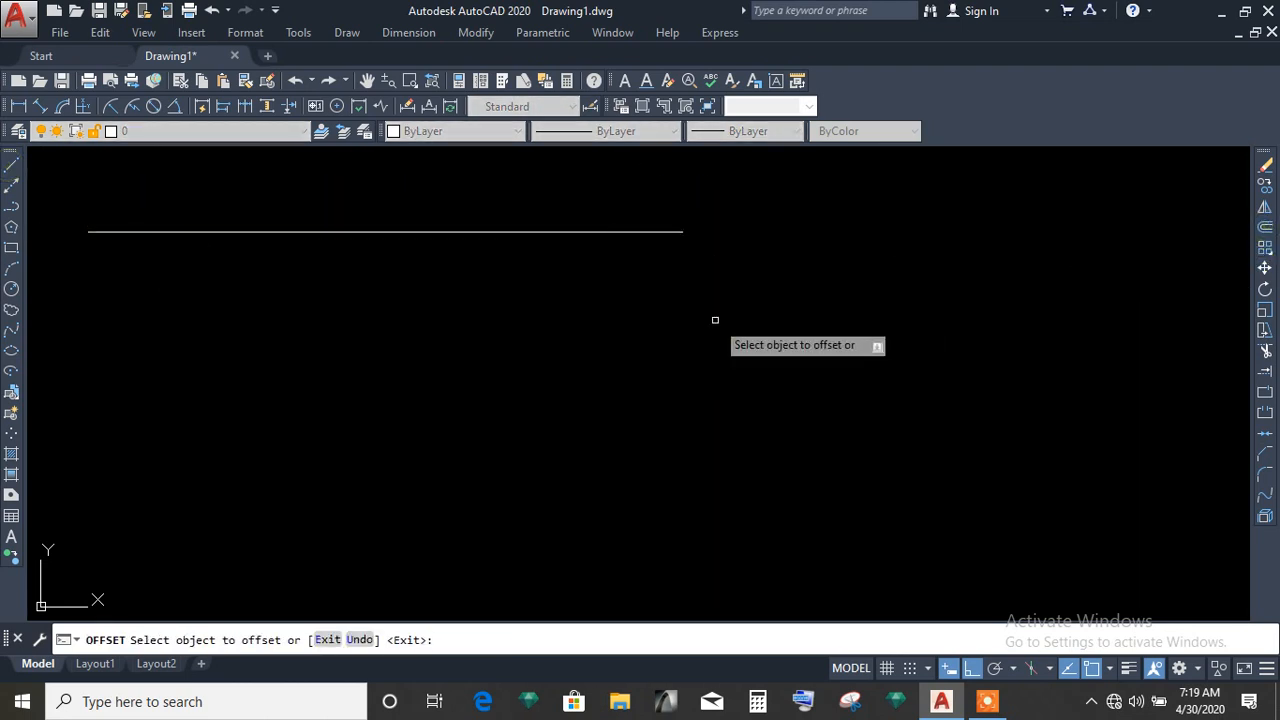
{"action": "left_click", "coordinate": [603, 231]}
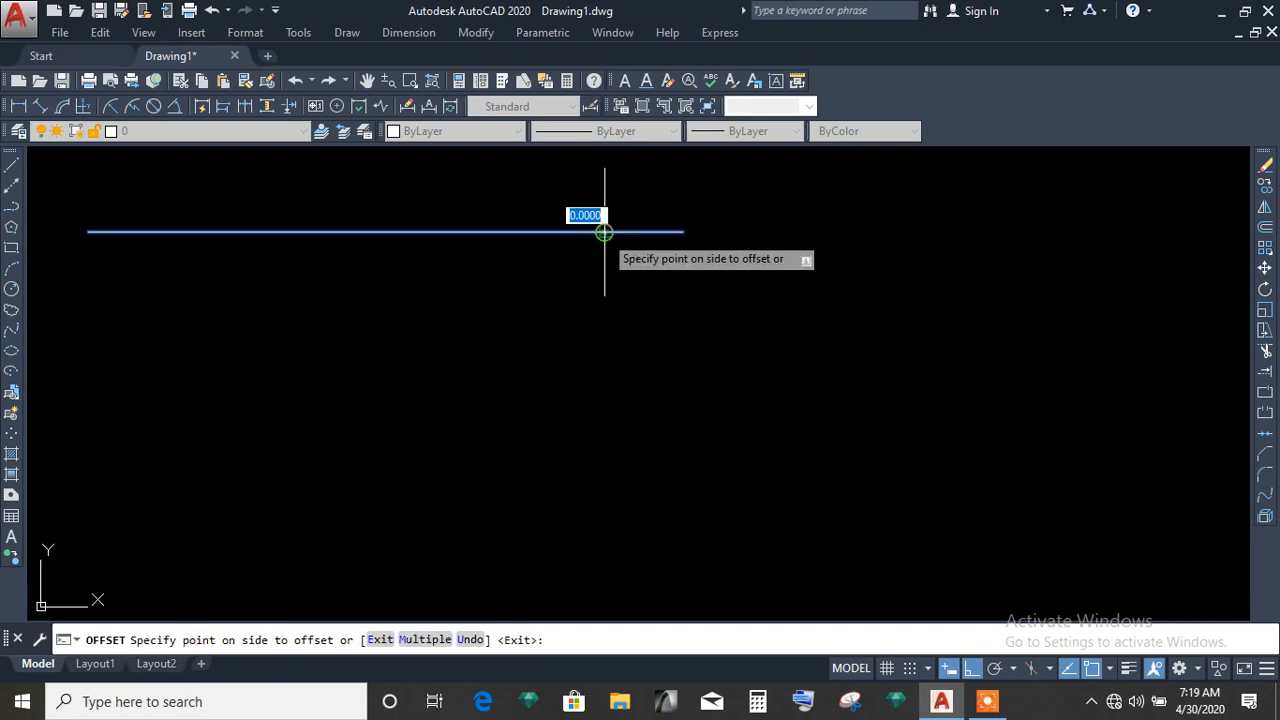
{"action": "left_click", "coordinate": [603, 249]}
{"action": "right_click", "coordinate": [641, 257]}
{"action": "left_click", "coordinate": [670, 275]}
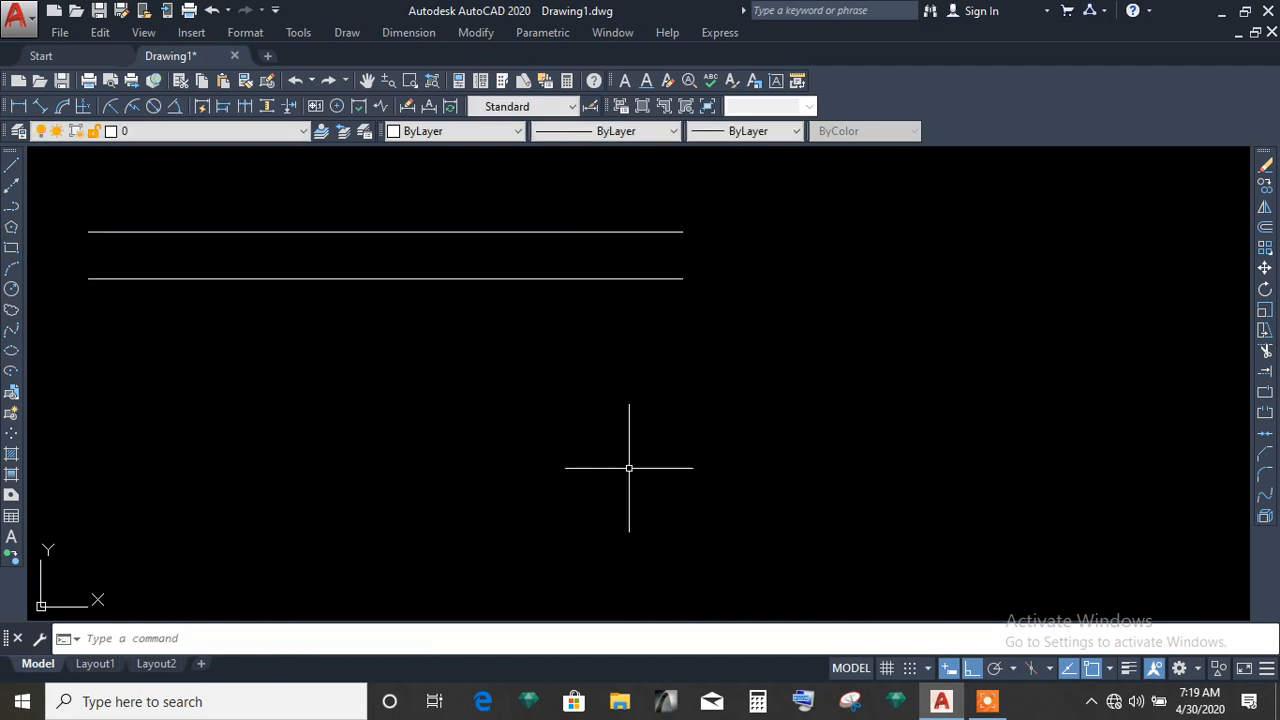
Erase both parallel horizontal lines.
{"action": "left_click", "coordinate": [631, 354]}
{"action": "left_click", "coordinate": [490, 222]}
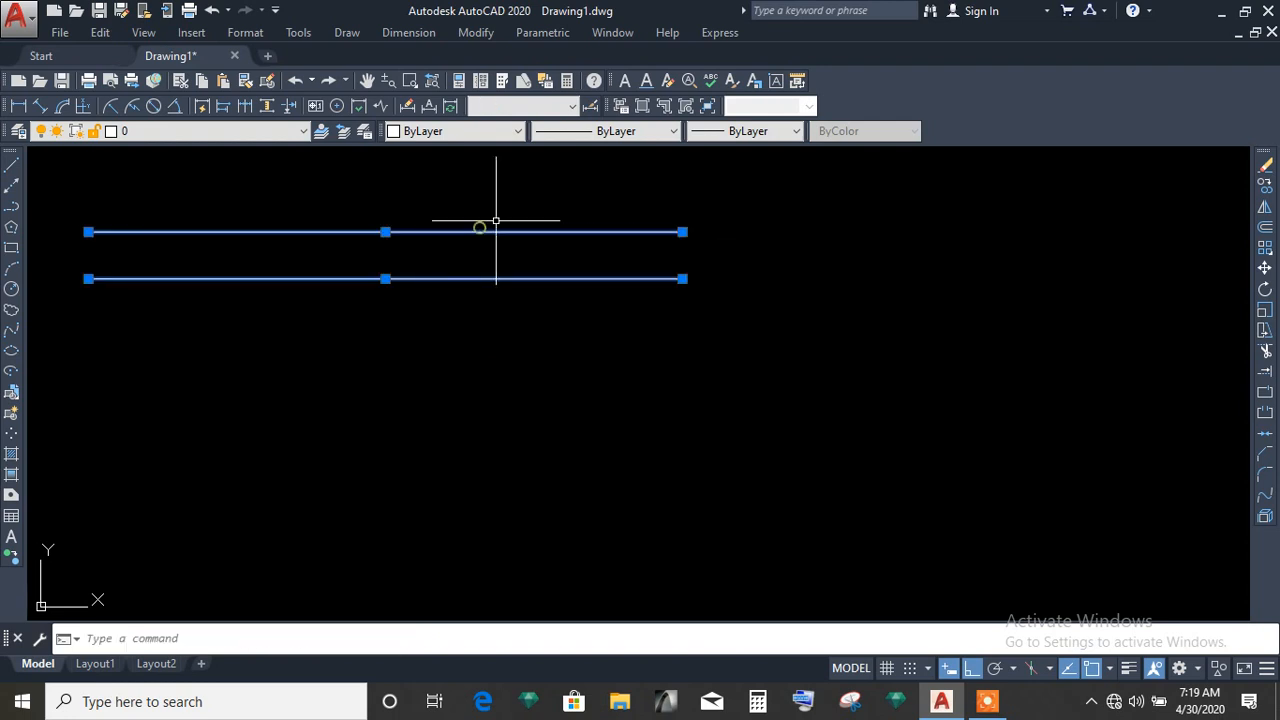
{"action": "left_click", "coordinate": [1263, 163]}
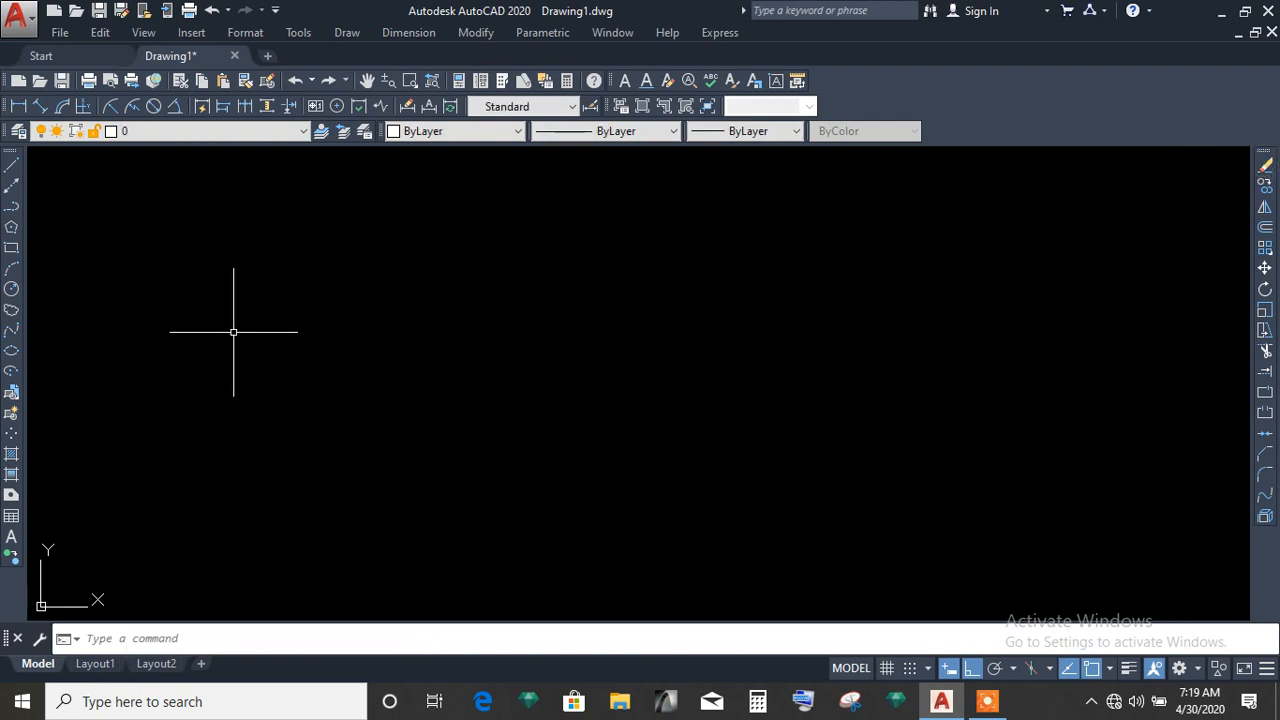
Draw a small circle in the left part of the drawing.
{"action": "left_click", "coordinate": [11, 289]}
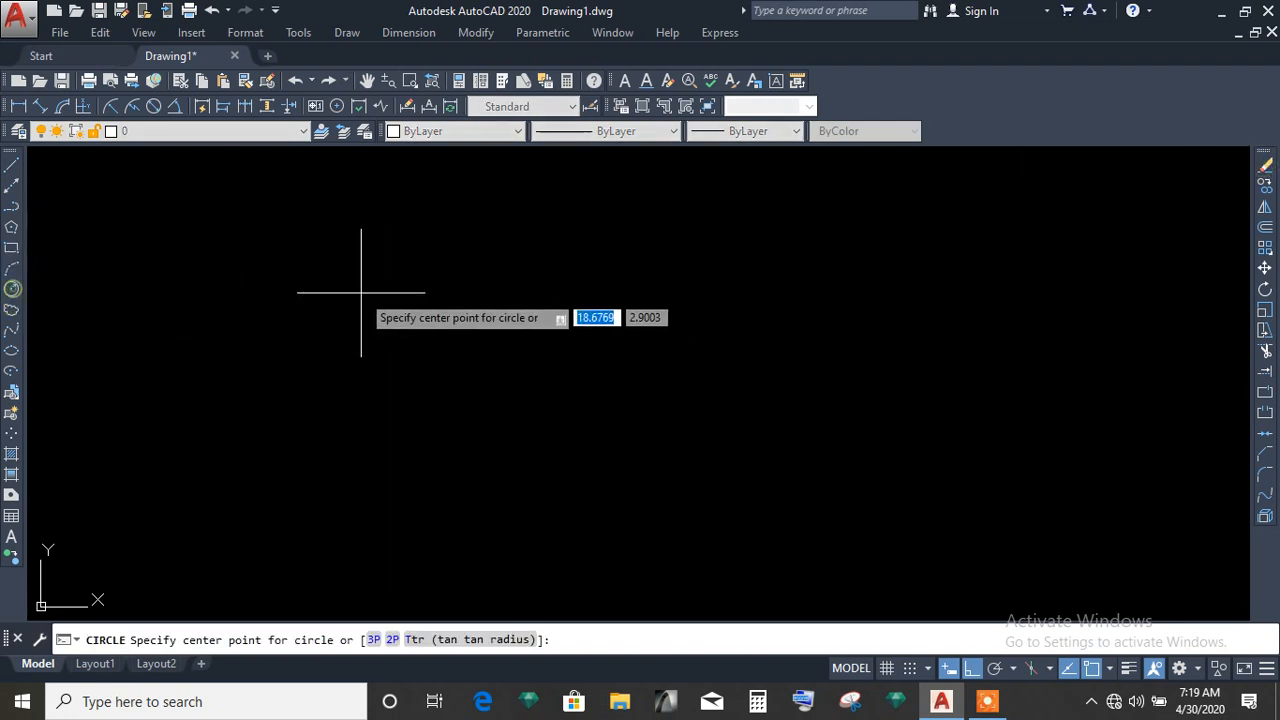
{"action": "left_click", "coordinate": [251, 337]}
{"action": "left_click", "coordinate": [250, 315]}
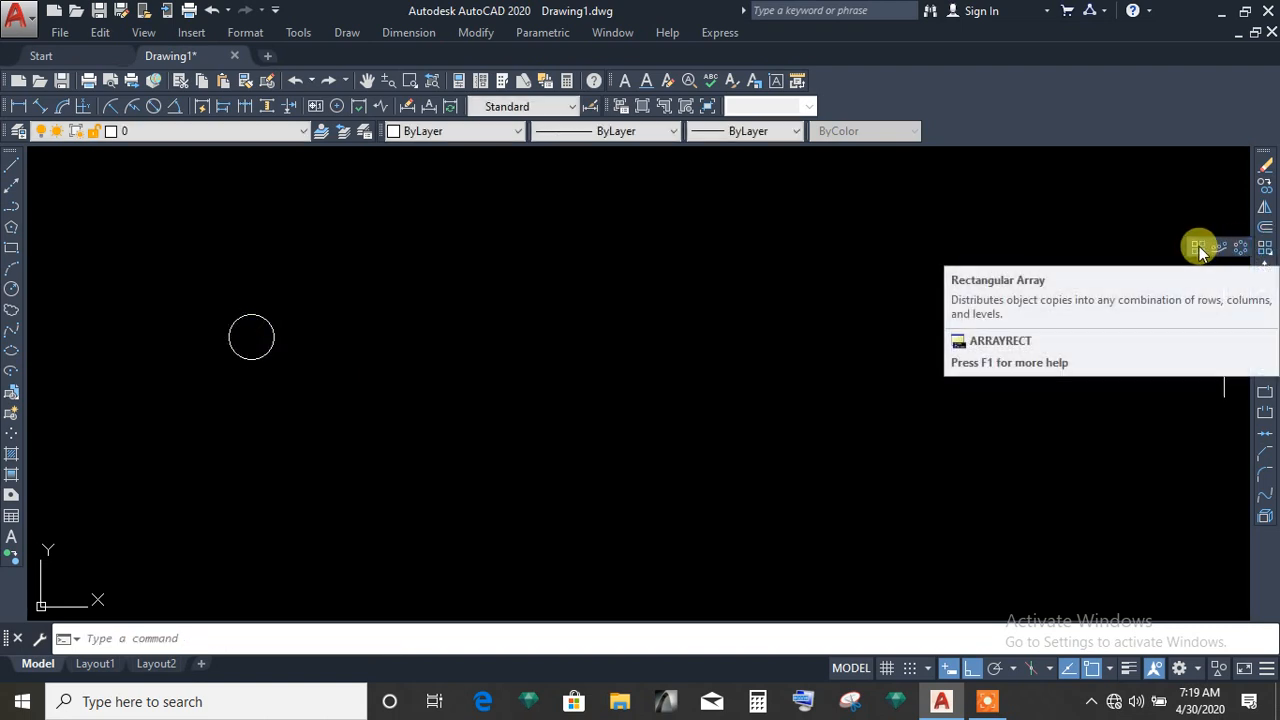
Create a rectangular array of the circle with 5 columns and 4 rows, and extend it to 6 rows.
{"action": "left_click", "coordinate": [183, 287]}
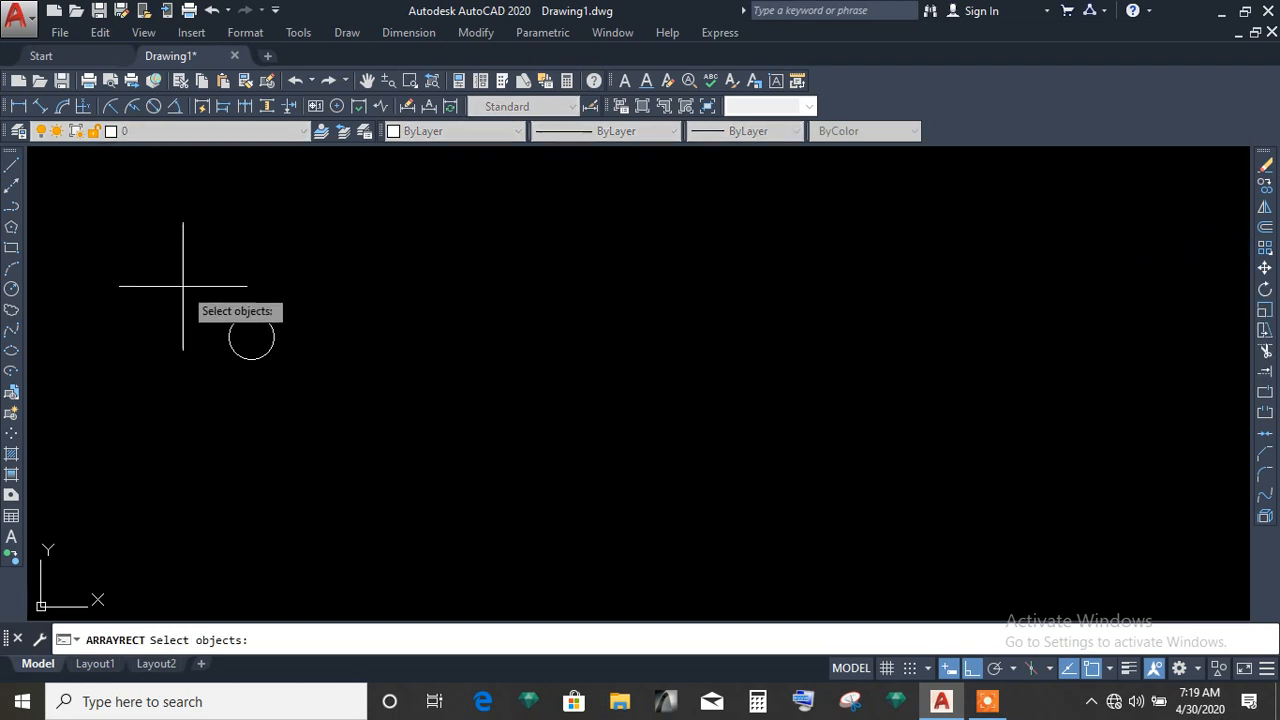
{"action": "left_click", "coordinate": [416, 428]}
{"action": "key", "text": "Return"}
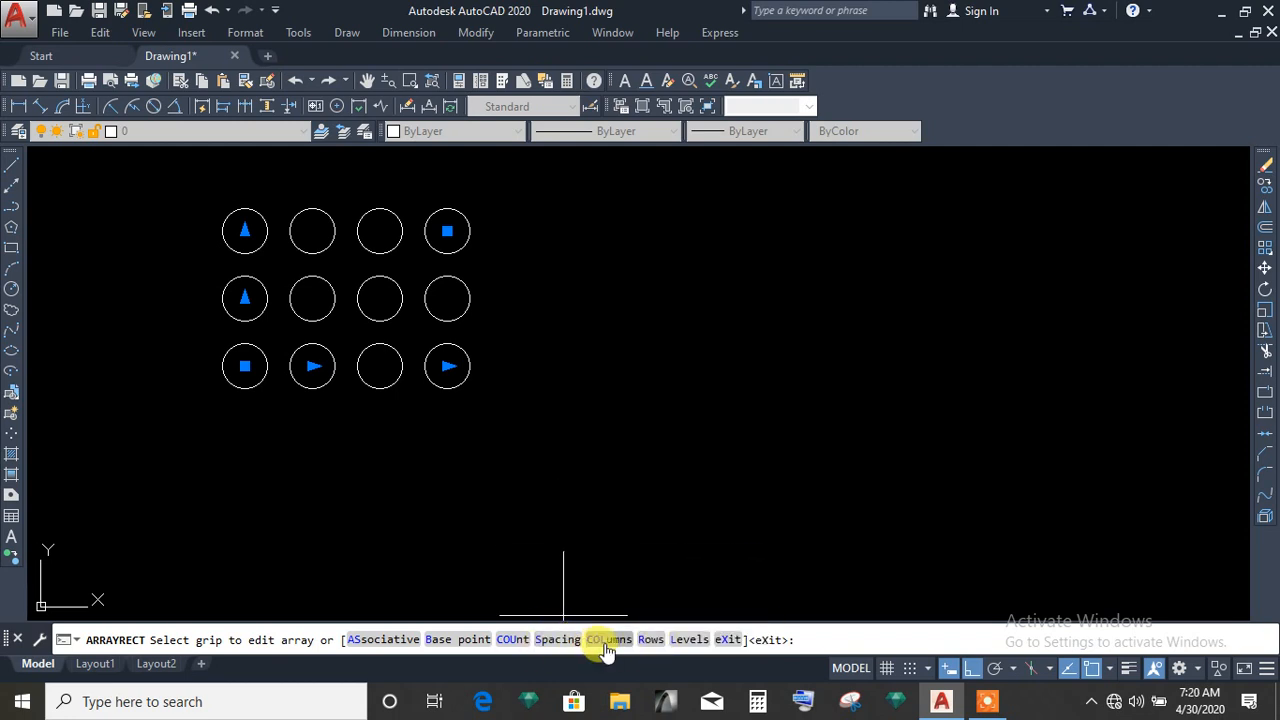
{"action": "left_click", "coordinate": [511, 640]}
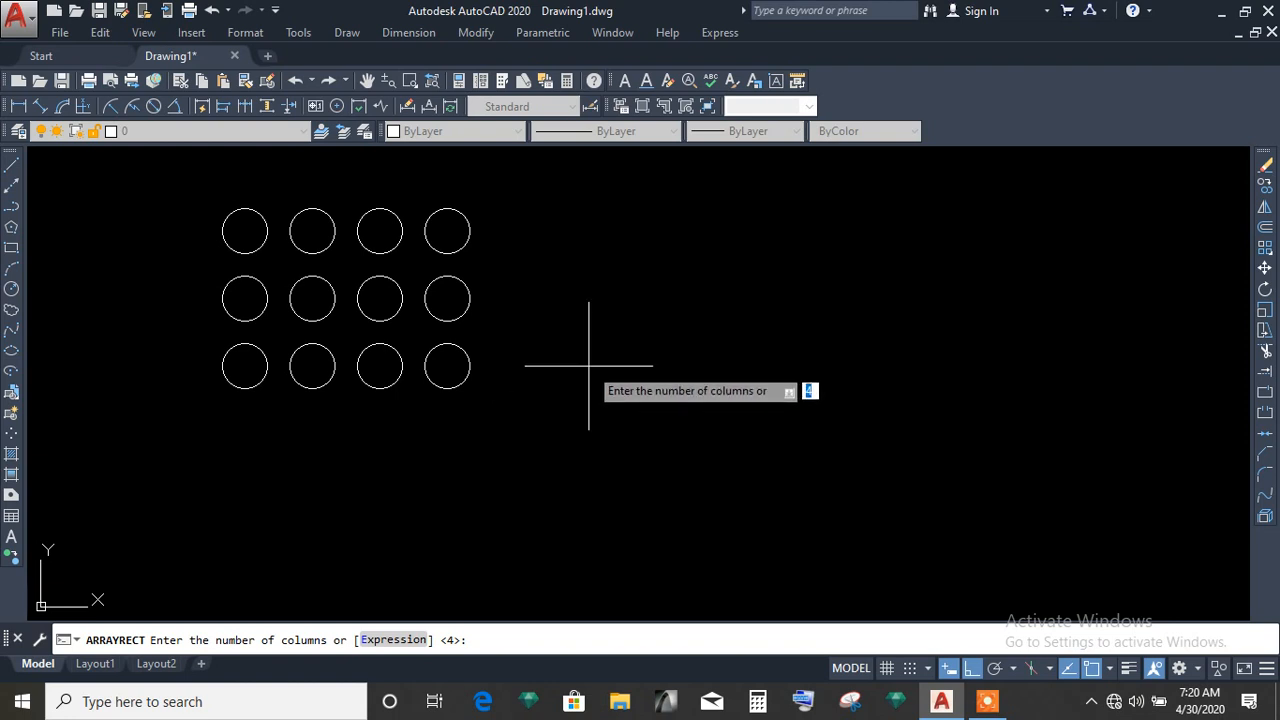
{"action": "type", "text": "5"}
{"action": "key", "text": "Return"}
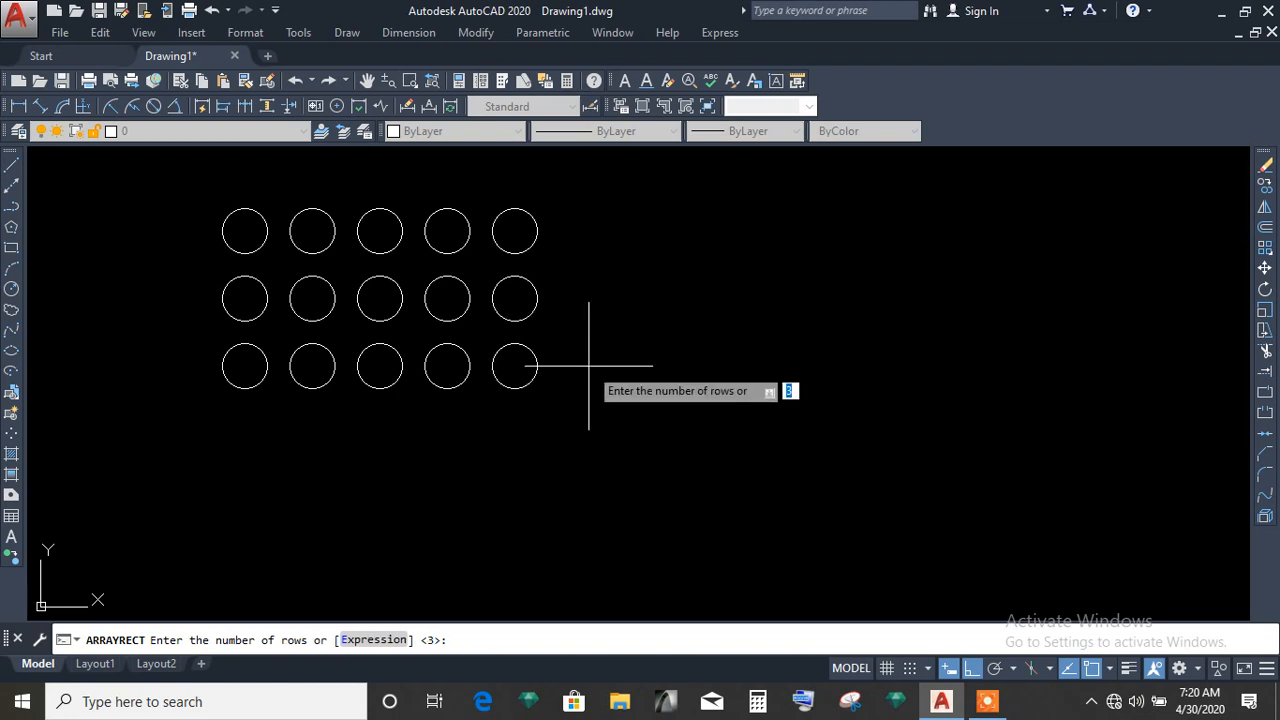
{"action": "type", "text": "4"}
{"action": "key", "text": "Return"}
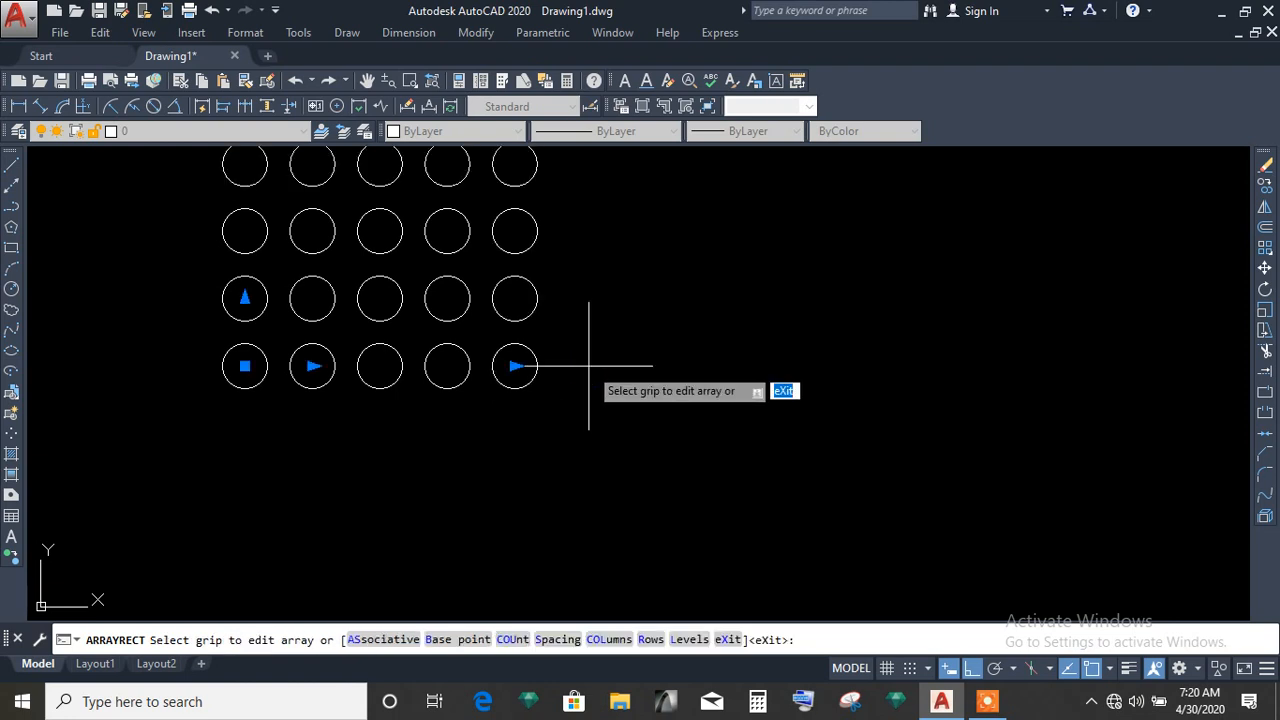
{"action": "mouse_move", "coordinate": [589, 366]}
{"action": "middle_mouse_down"}
{"action": "mouse_move", "coordinate": [596, 546]}
{"action": "mouse_move", "coordinate": [569, 529]}
{"action": "mouse_move", "coordinate": [441, 530]}
{"action": "middle_mouse_up"}
{"action": "key", "text": "Return"}
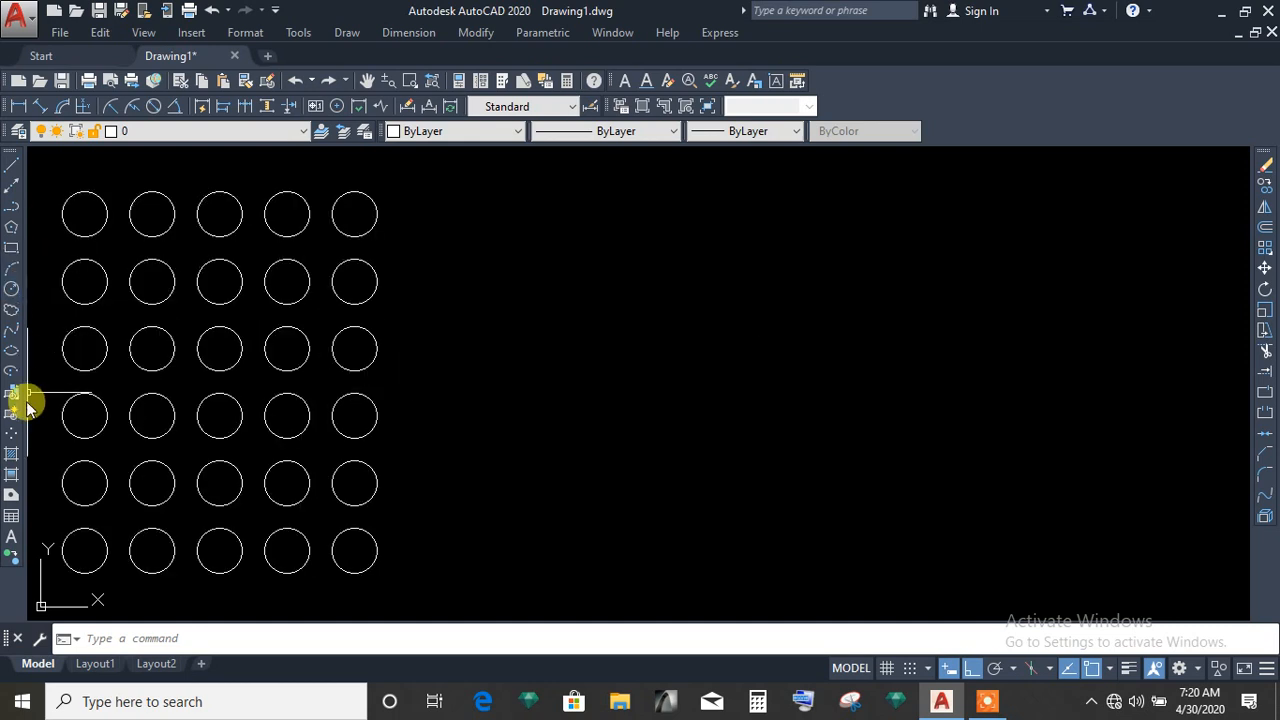
Draw a wavy six-point spline in the empty area beside the circle grid, with Ortho mode off.
{"action": "left_click", "coordinate": [10, 337]}
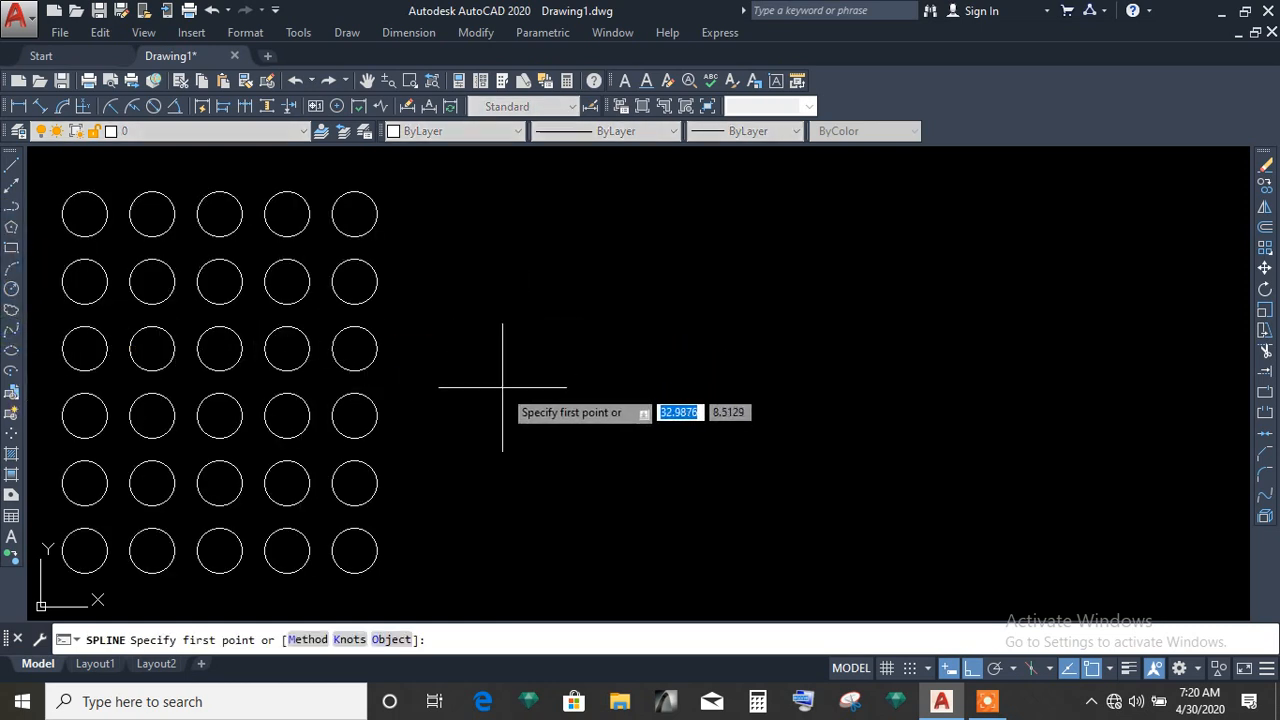
{"action": "left_click", "coordinate": [499, 455]}
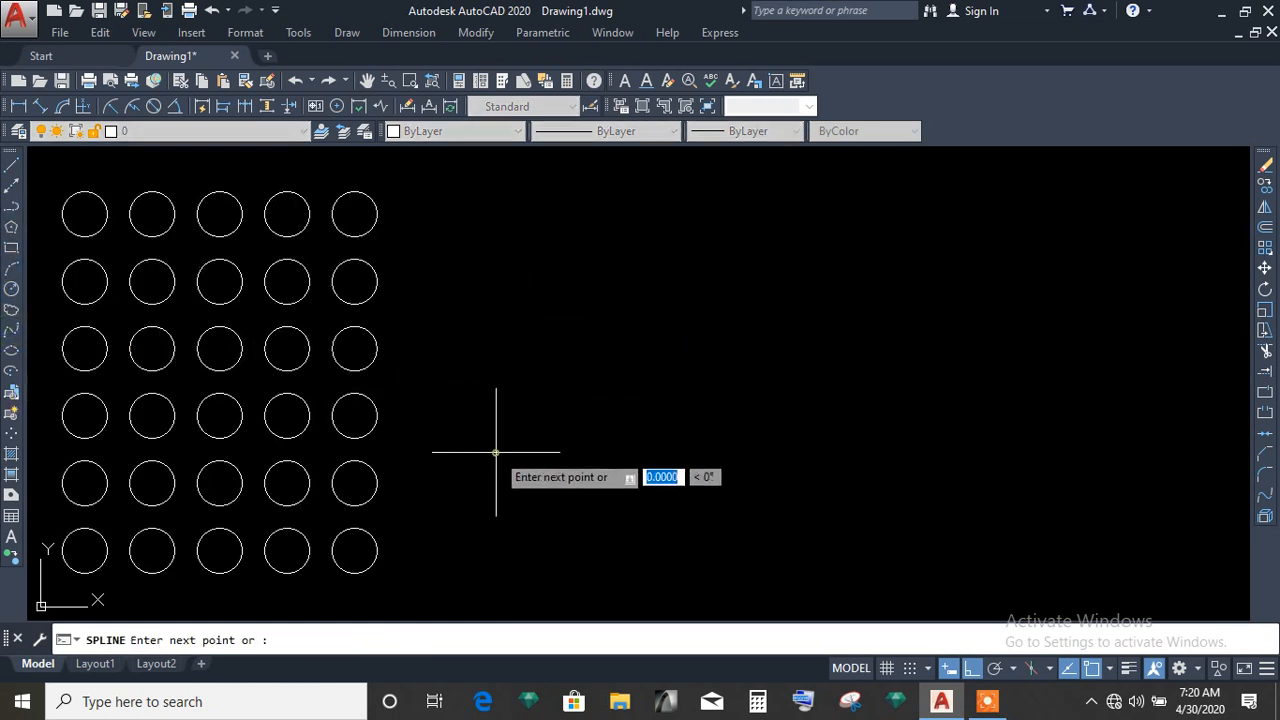
{"action": "left_click", "coordinate": [977, 668]}
{"action": "left_click", "coordinate": [585, 258]}
{"action": "left_click", "coordinate": [740, 480]}
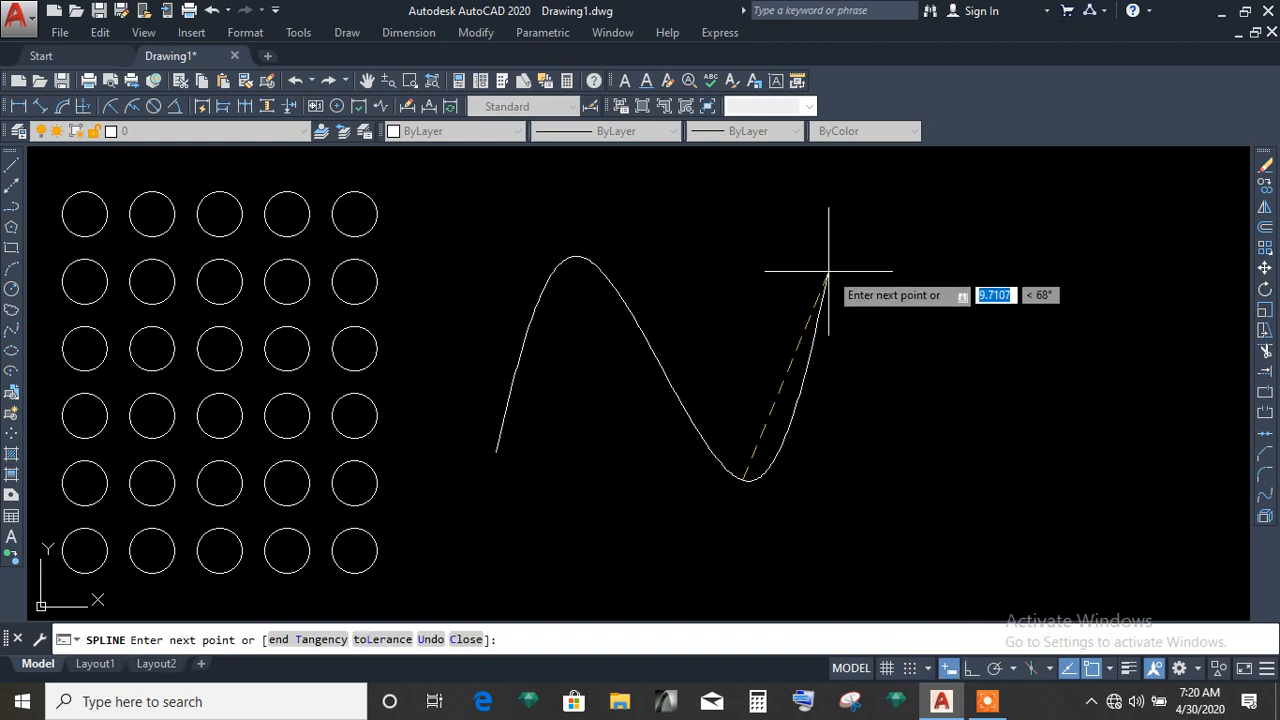
{"action": "left_click", "coordinate": [829, 268]}
{"action": "left_click", "coordinate": [935, 478]}
{"action": "left_click", "coordinate": [1094, 274]}
{"action": "right_click", "coordinate": [1096, 275]}
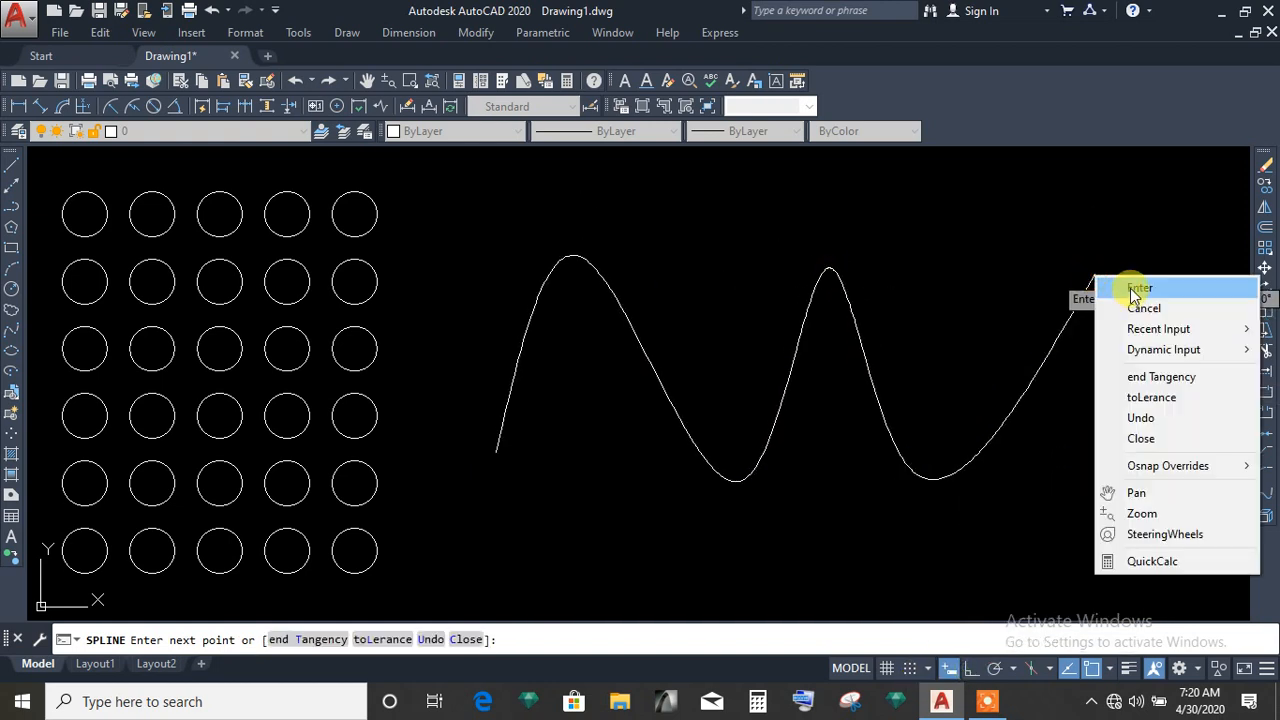
{"action": "left_click", "coordinate": [1131, 289]}
Draw a small circle centred on the lower start point of the spline.
{"action": "left_click", "coordinate": [11, 289]}
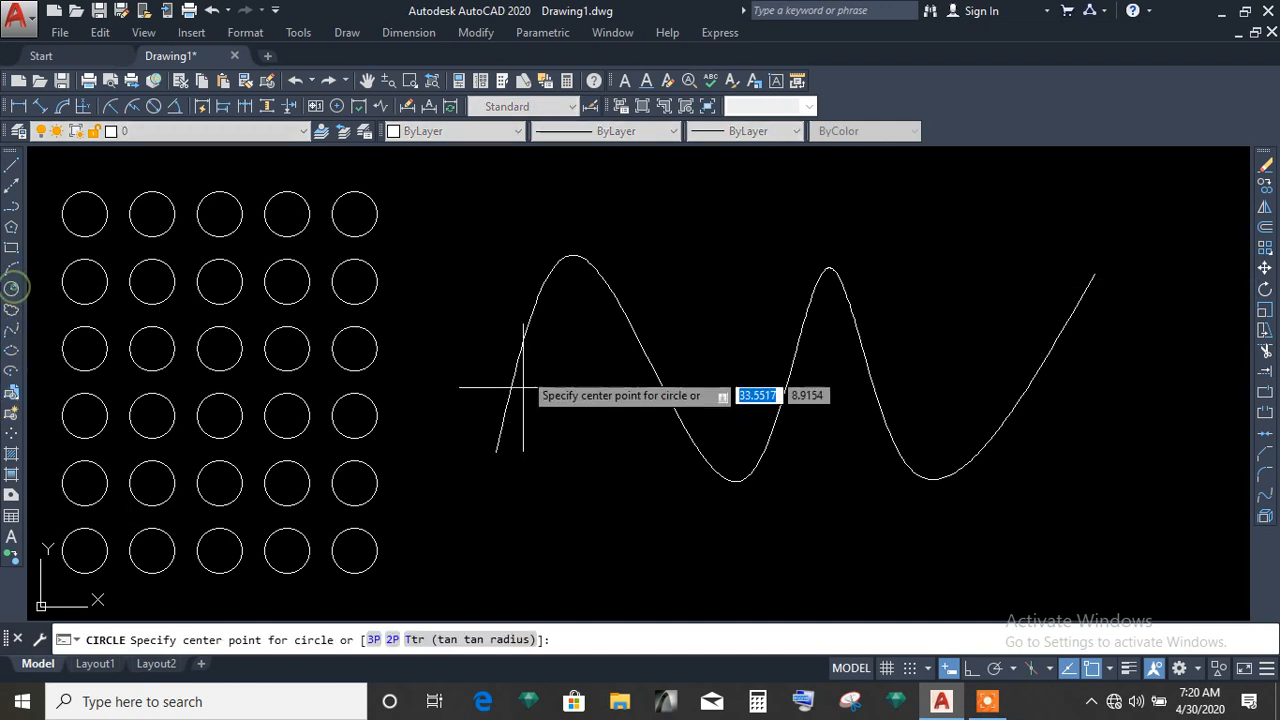
{"action": "left_click", "coordinate": [495, 451]}
{"action": "left_click", "coordinate": [520, 453]}
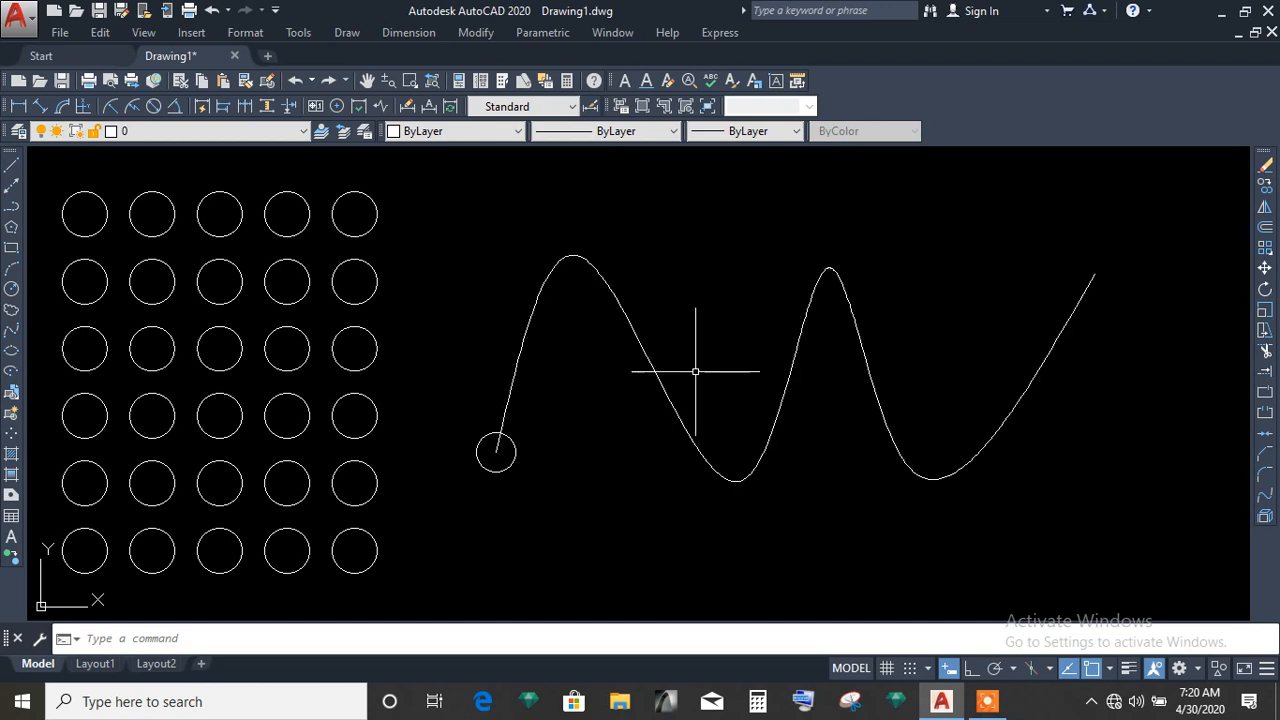
Create a path array of the small circle along the spline with 2.1 spacing and 20 items.
{"action": "left_click_drag", "start_coordinate": [1265, 255], "coordinate": [1221, 258]}
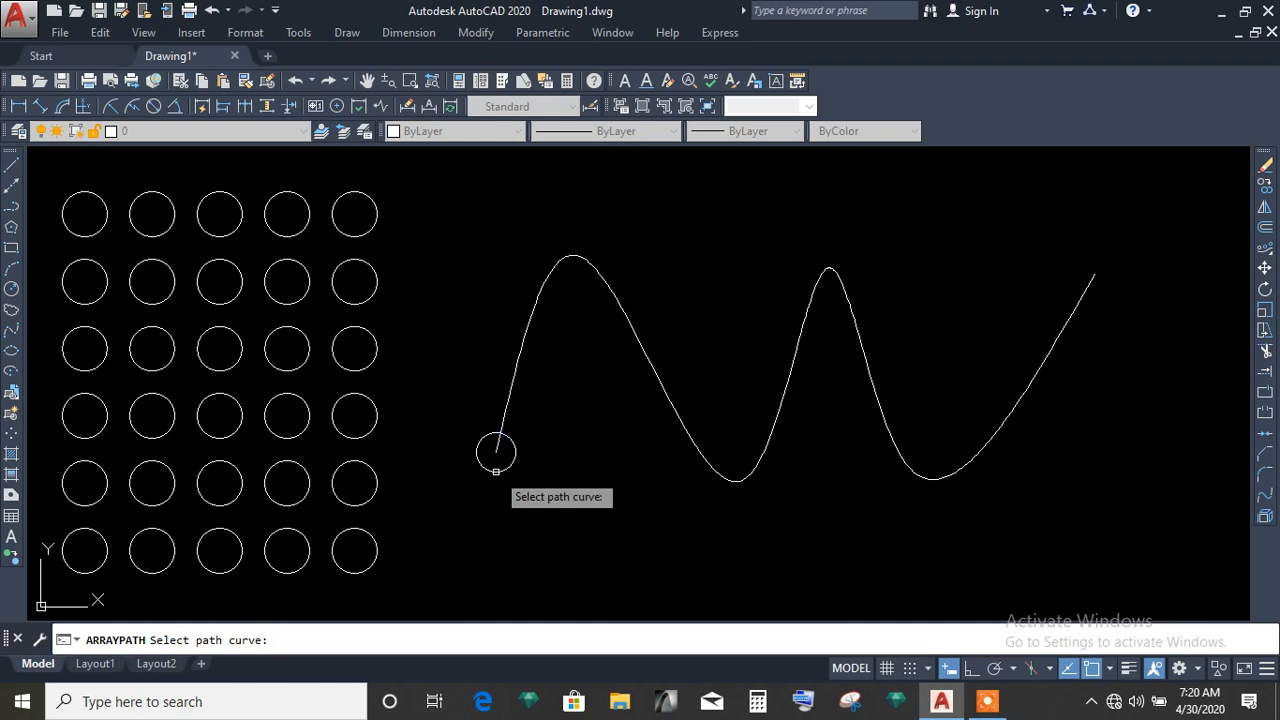
{"action": "left_click", "coordinate": [524, 346]}
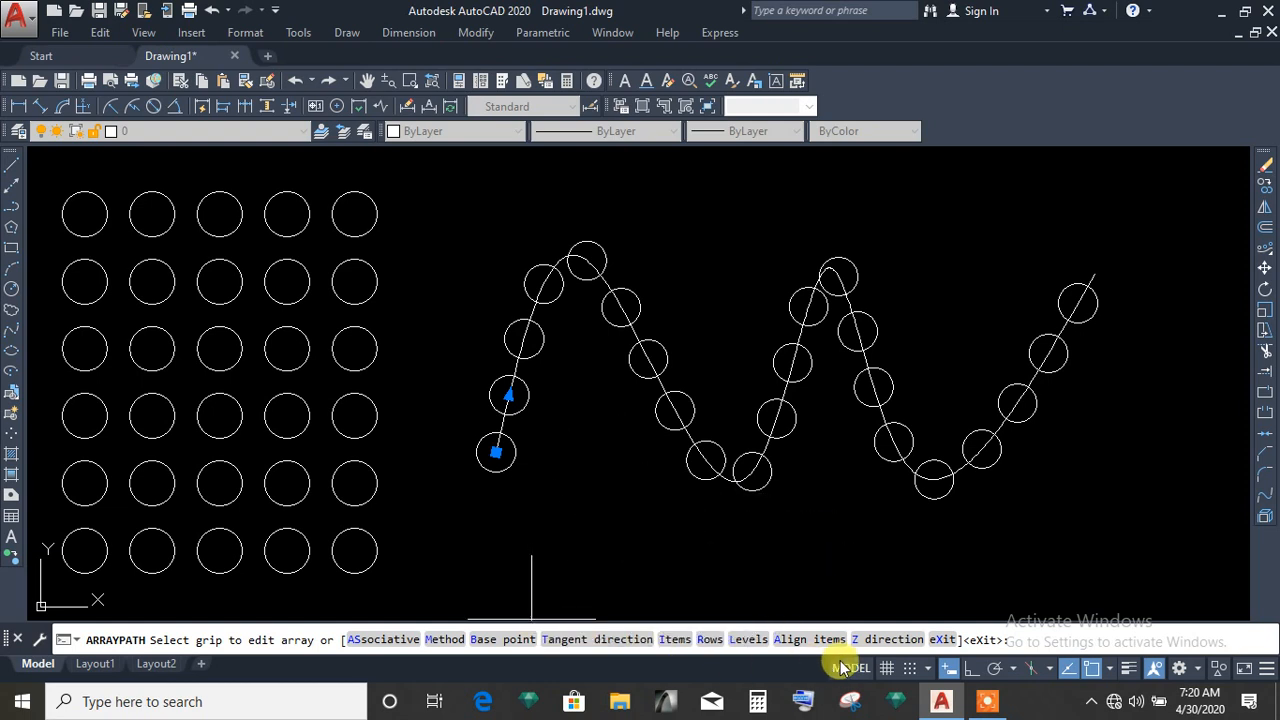
{"action": "left_click", "coordinate": [675, 640]}
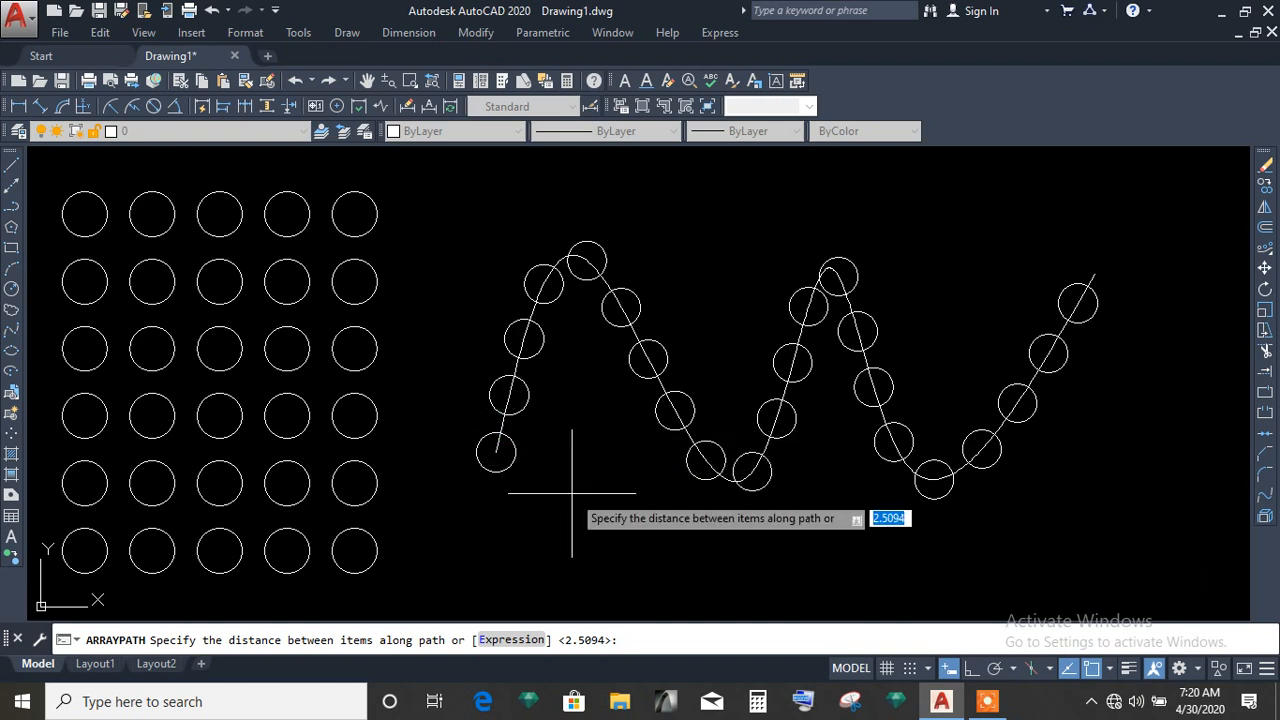
{"action": "type", "text": "2.1"}
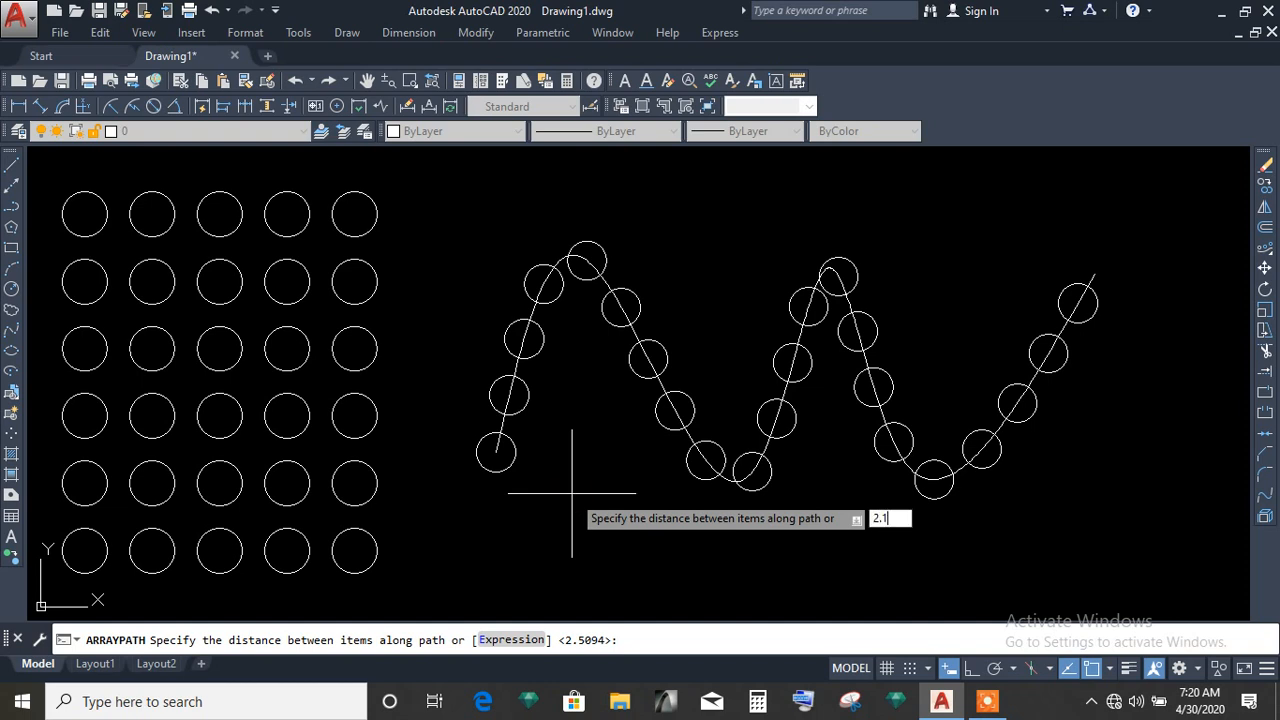
{"action": "key", "text": "Return"}
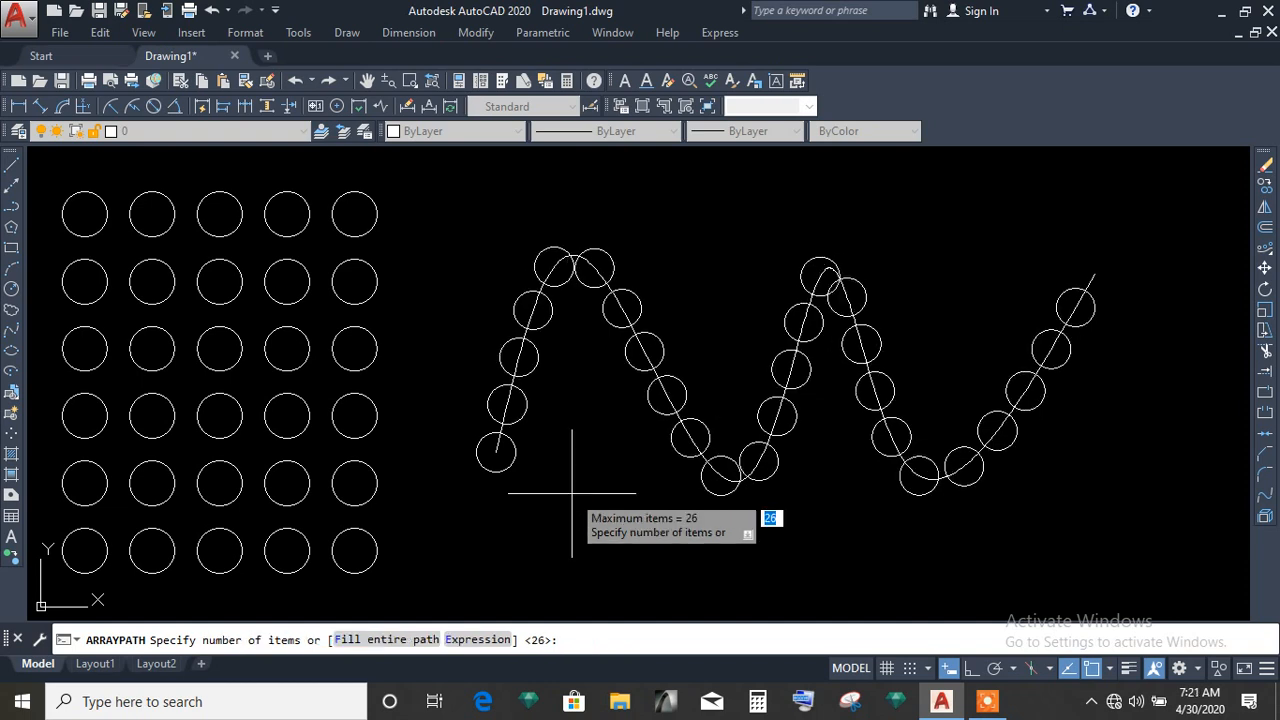
{"action": "left_click", "coordinate": [486, 639]}
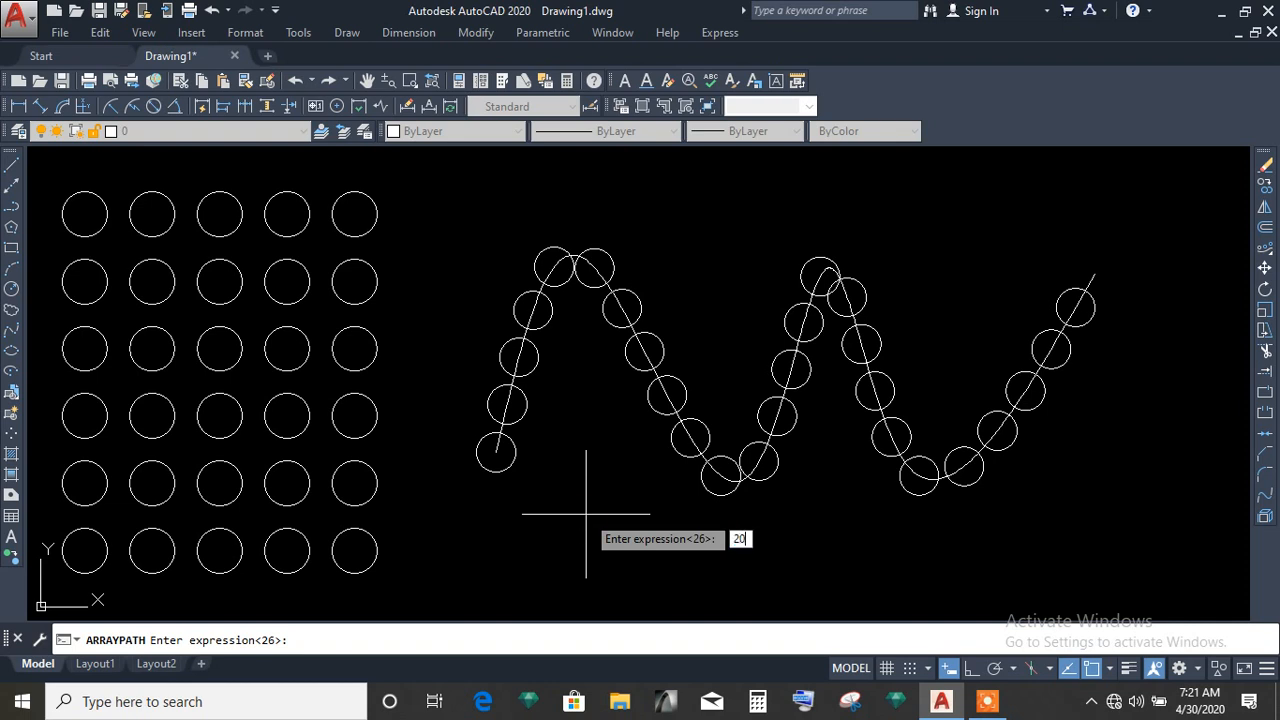
{"action": "key", "text": "Return"}
{"action": "key", "text": "Return"}
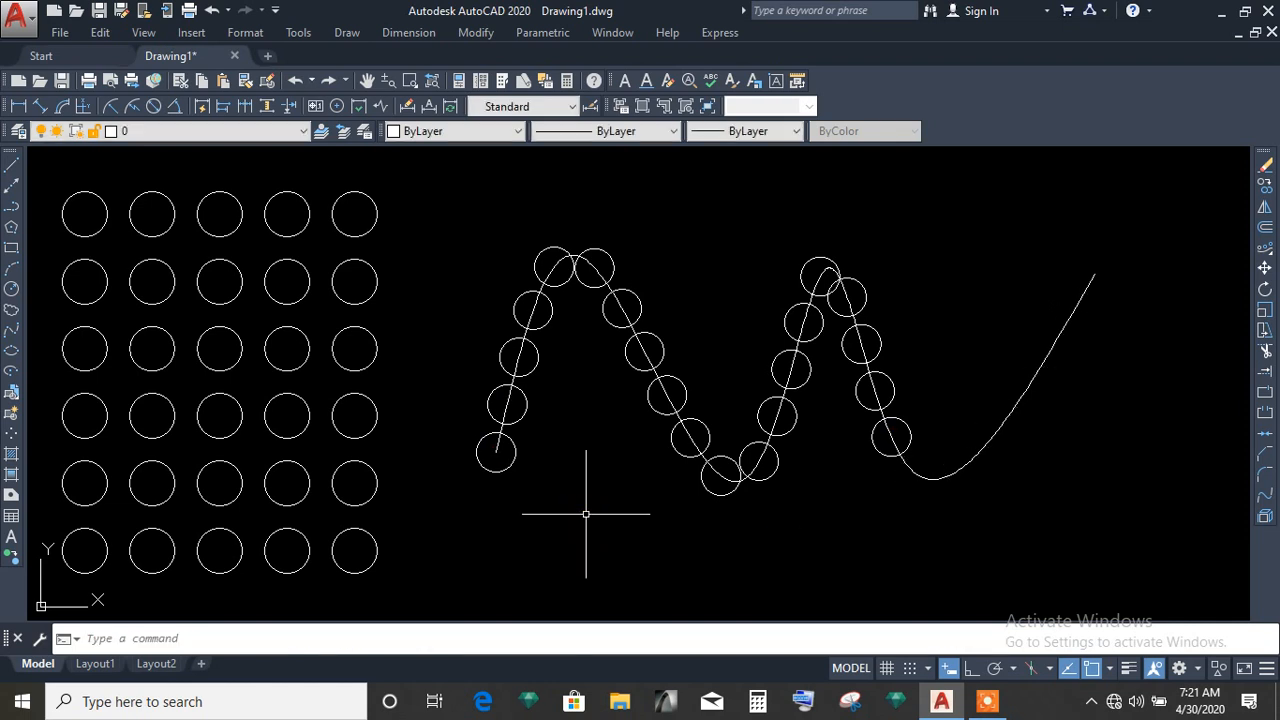
Draw a large circle with a radius of about 8.9 in the empty area beyond the spline's free end.
{"action": "middle_click_drag", "start_coordinate": [1050, 381], "coordinate": [598, 408]}
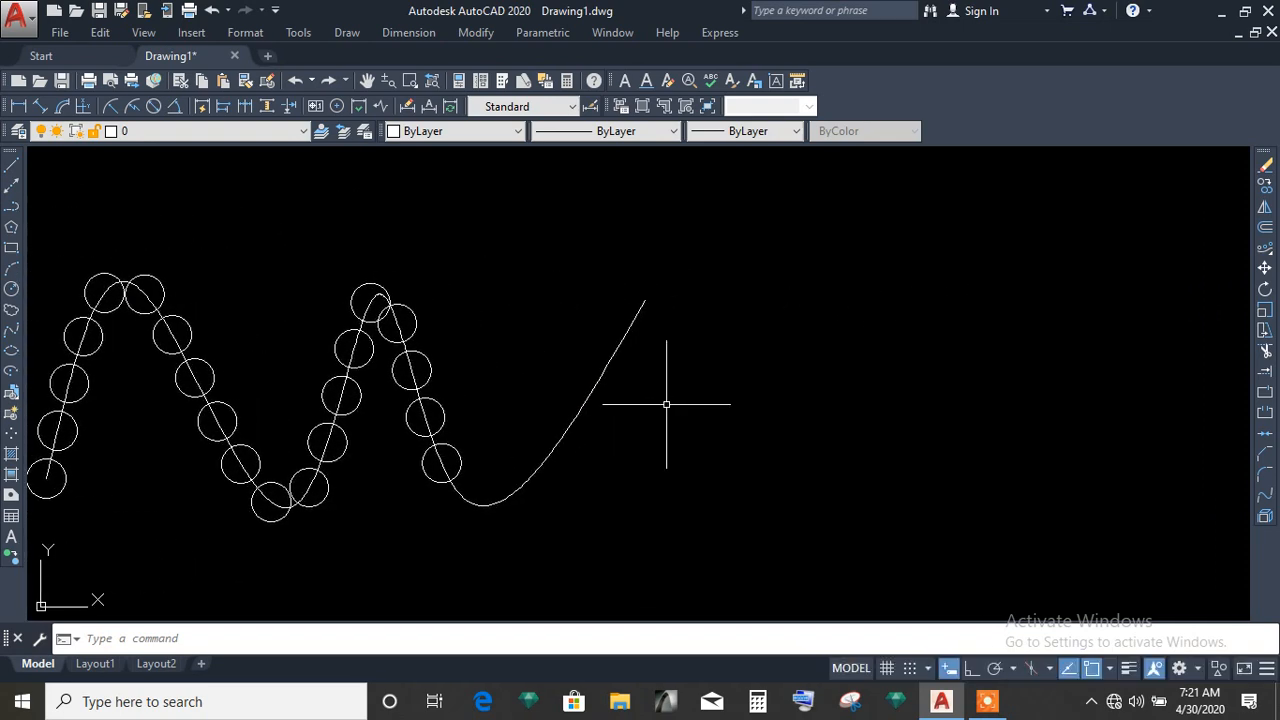
{"action": "left_click", "coordinate": [11, 289]}
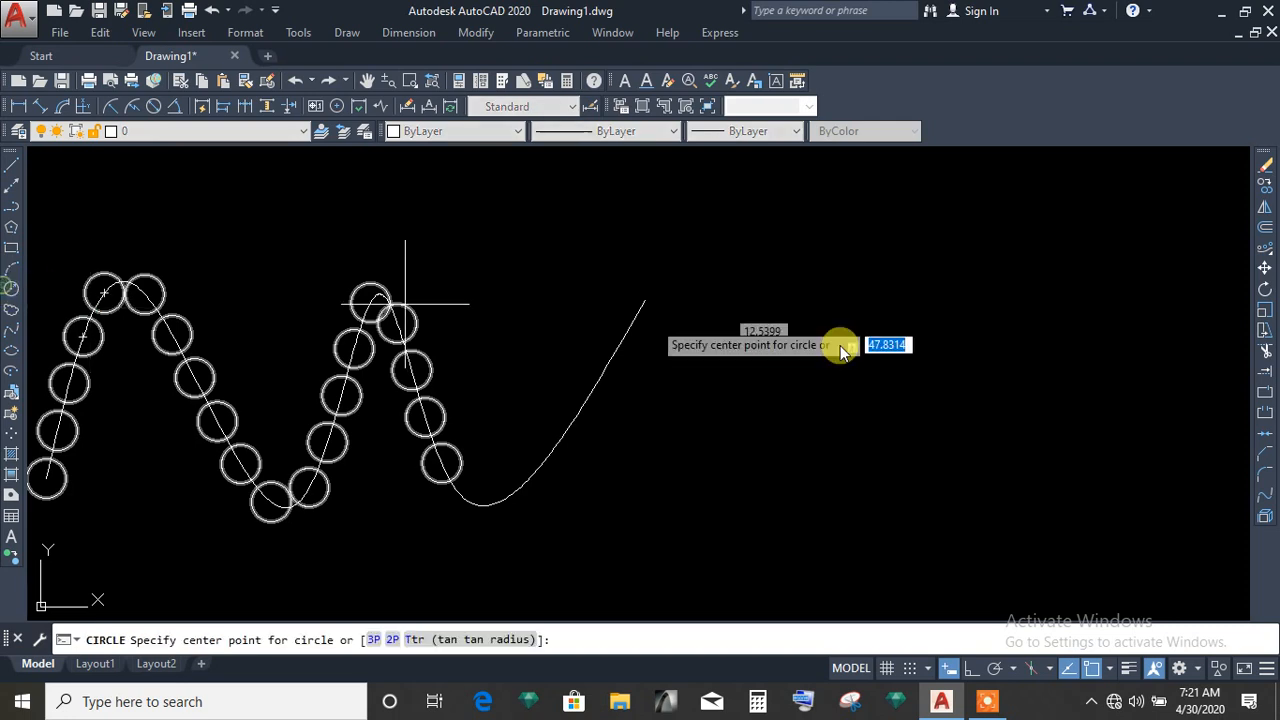
{"action": "left_click", "coordinate": [965, 396]}
{"action": "left_click", "coordinate": [950, 190]}
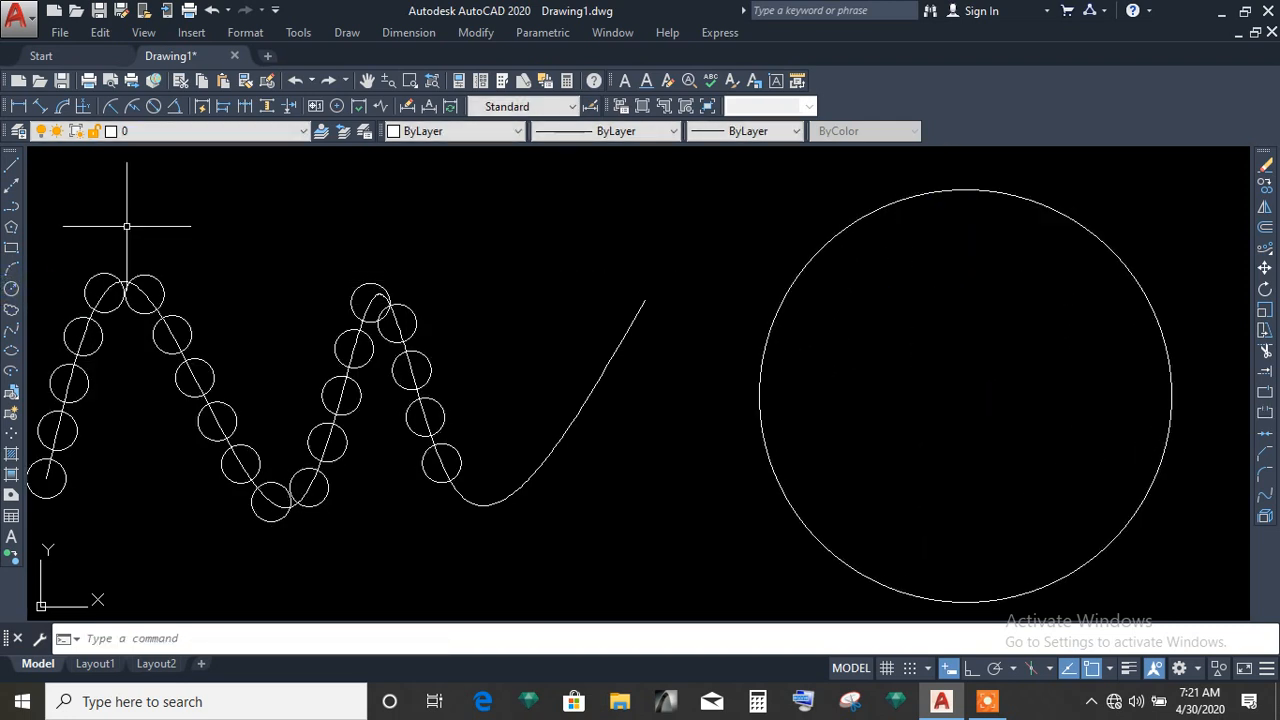
Draw a vertical line from the top of the large circle to its centre.
{"action": "left_click", "coordinate": [14, 165]}
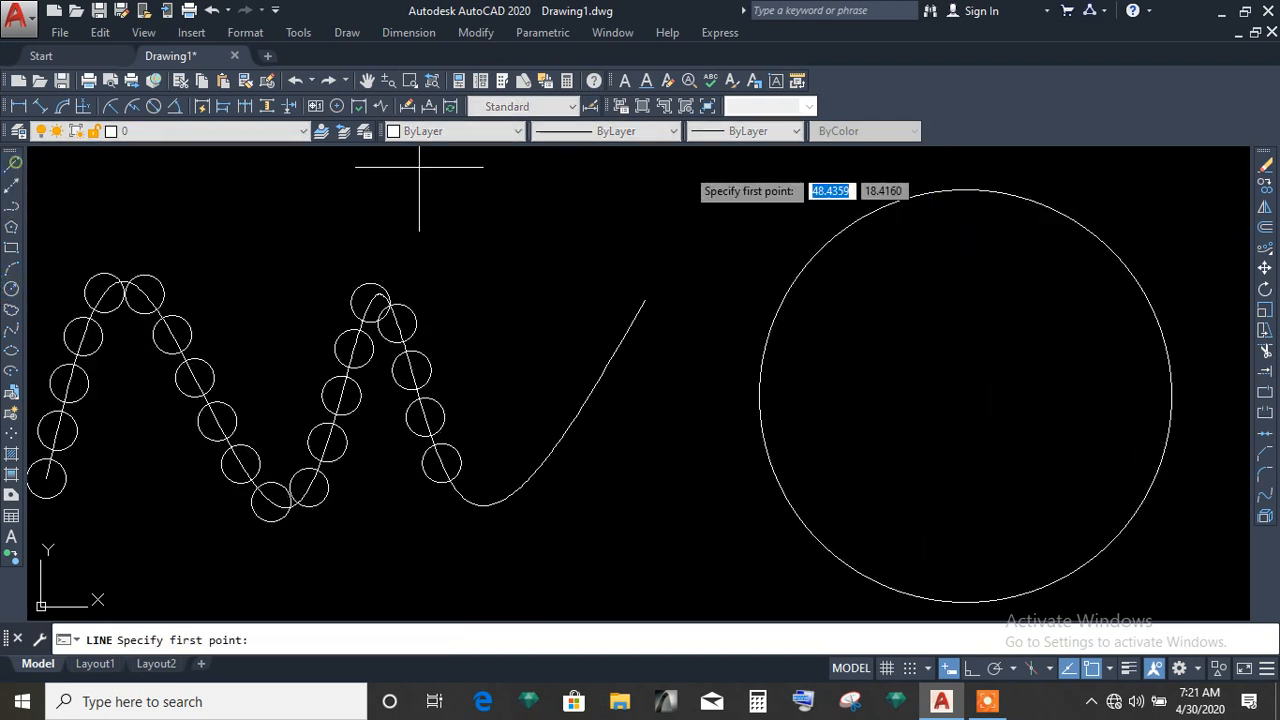
{"action": "left_click", "coordinate": [962, 188]}
{"action": "left_click", "coordinate": [962, 398]}
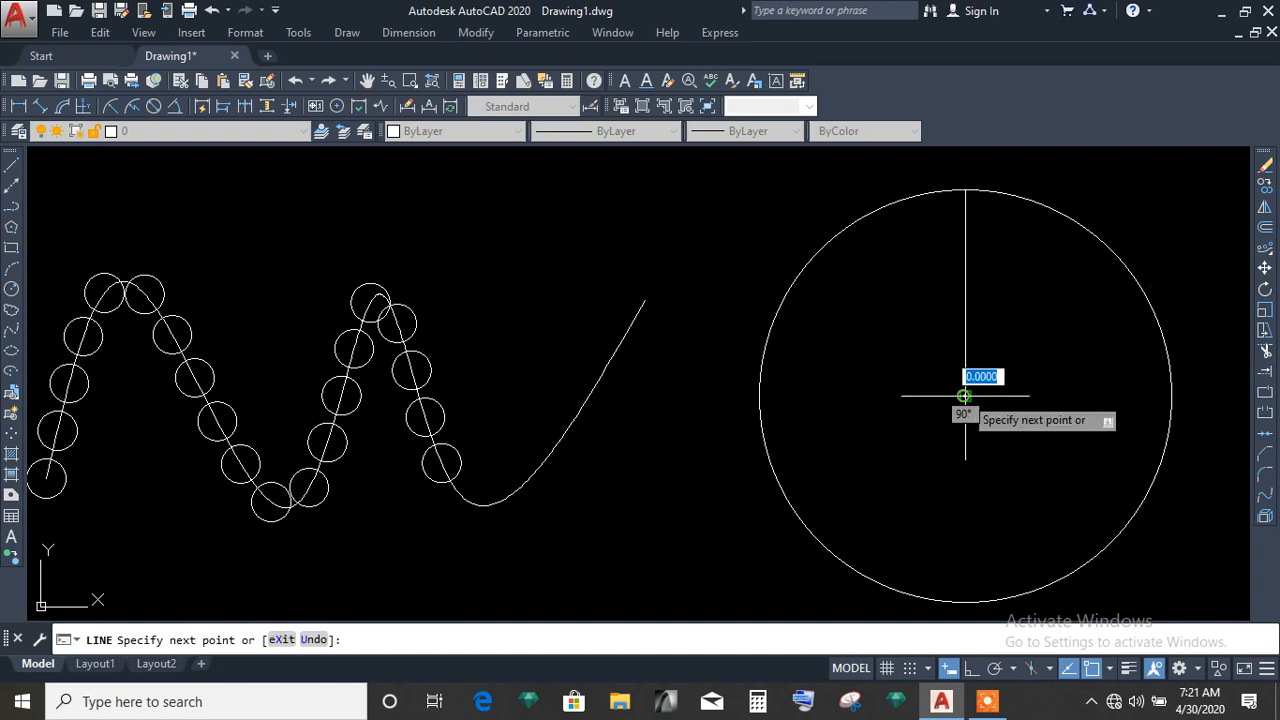
{"action": "left_click", "coordinate": [1013, 408]}
Draw a small circle with a radius of about 0.86 centred on the upper end of the vertical line.
{"action": "left_click", "coordinate": [11, 289]}
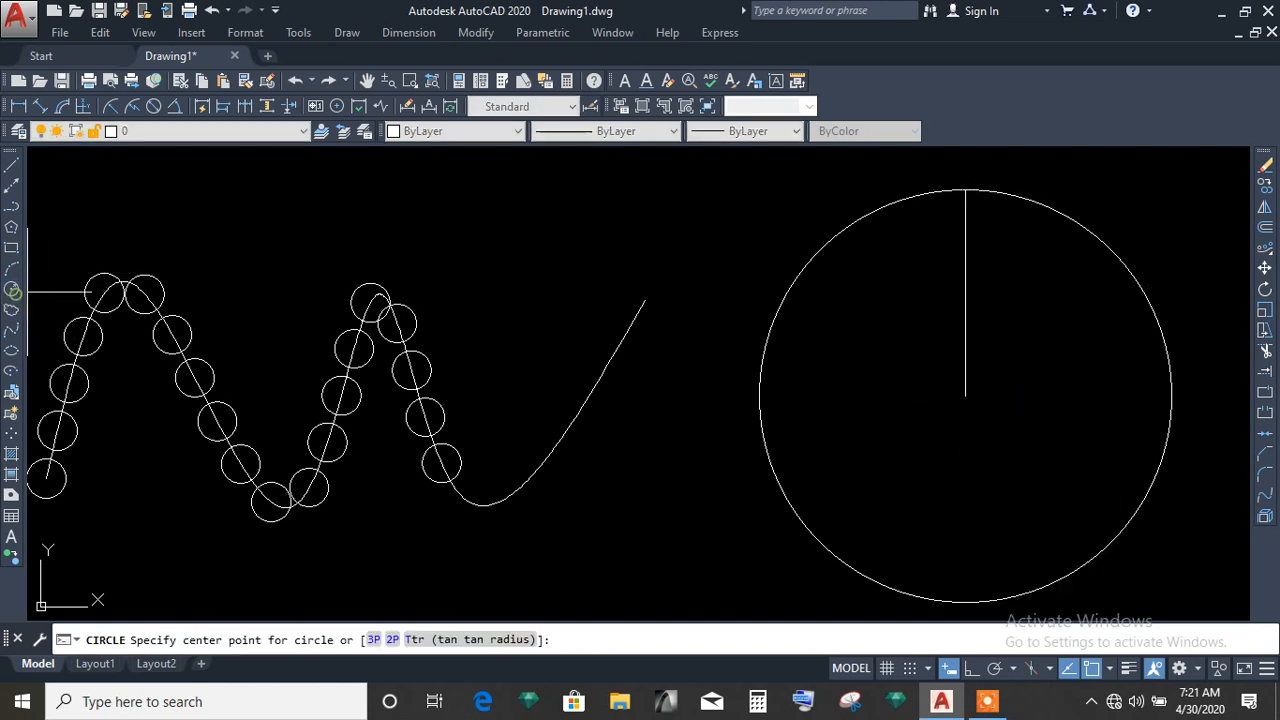
{"action": "left_click", "coordinate": [965, 188]}
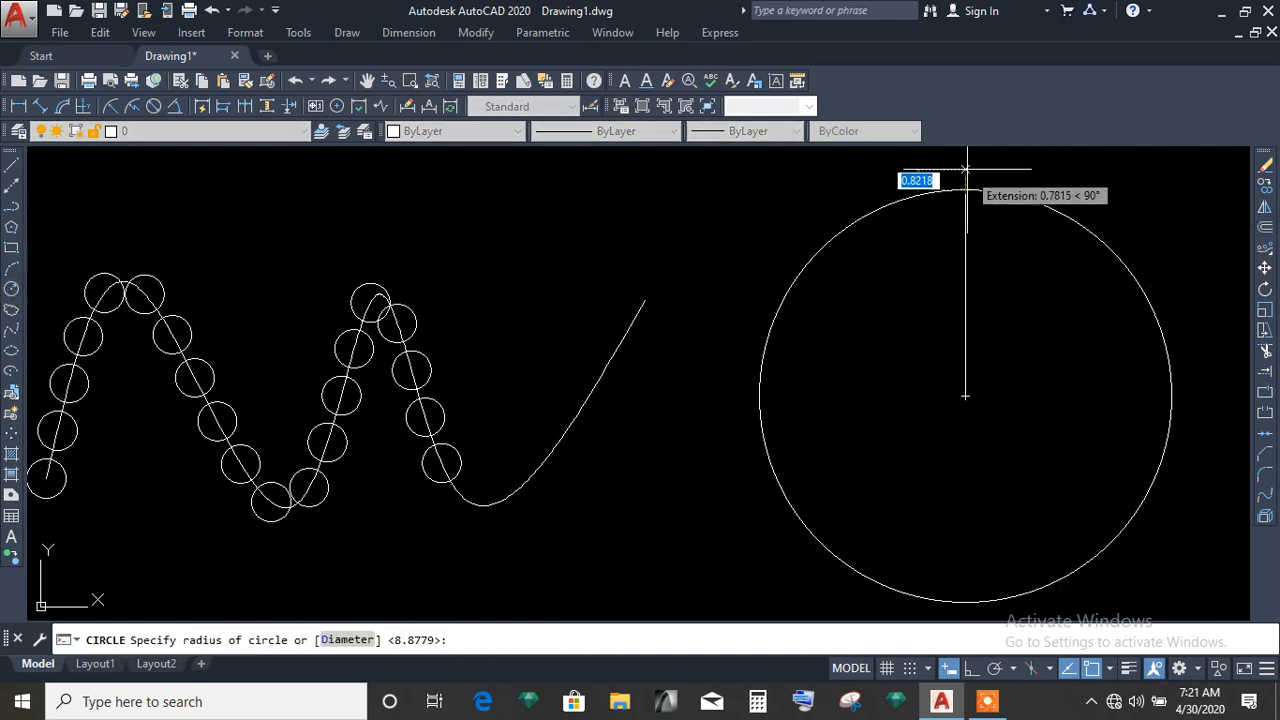
{"action": "key", "text": "Return"}
Create a polar array of the small circle and the vertical line around the large circle's centre with 30 items.
{"action": "middle_click_drag", "start_coordinate": [1078, 262], "coordinate": [700, 260]}
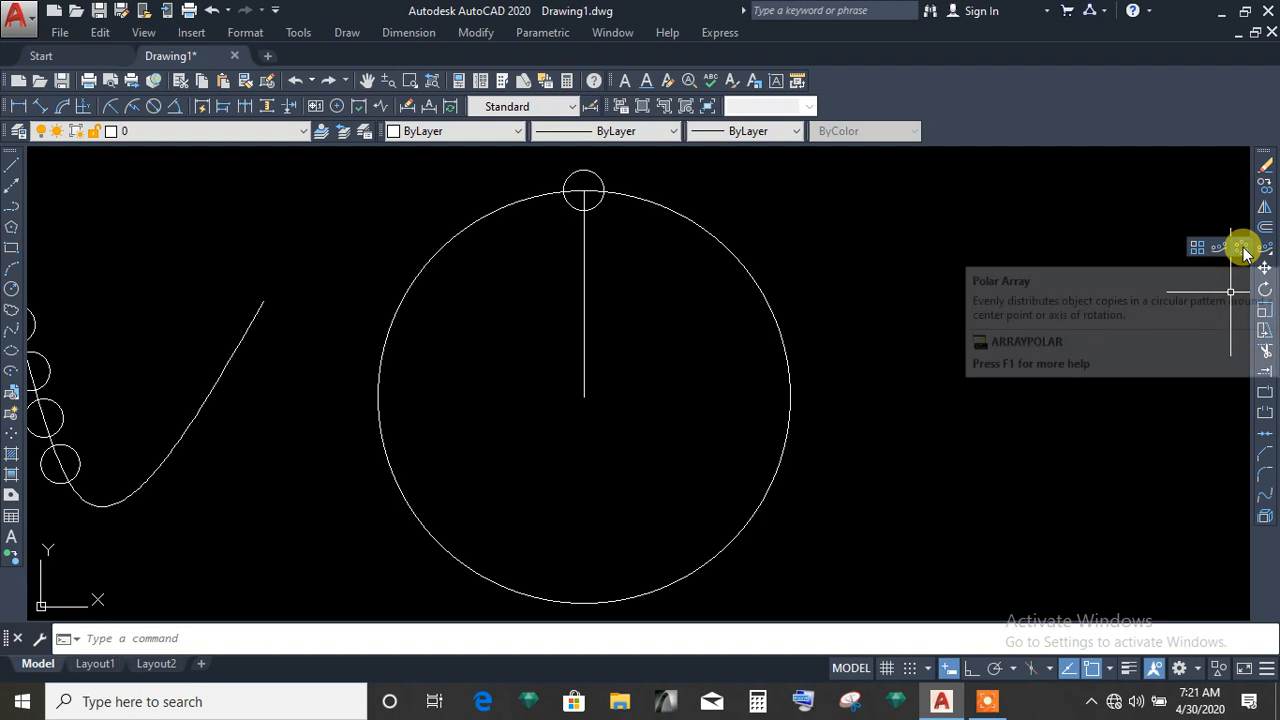
{"action": "left_click", "coordinate": [1243, 251]}
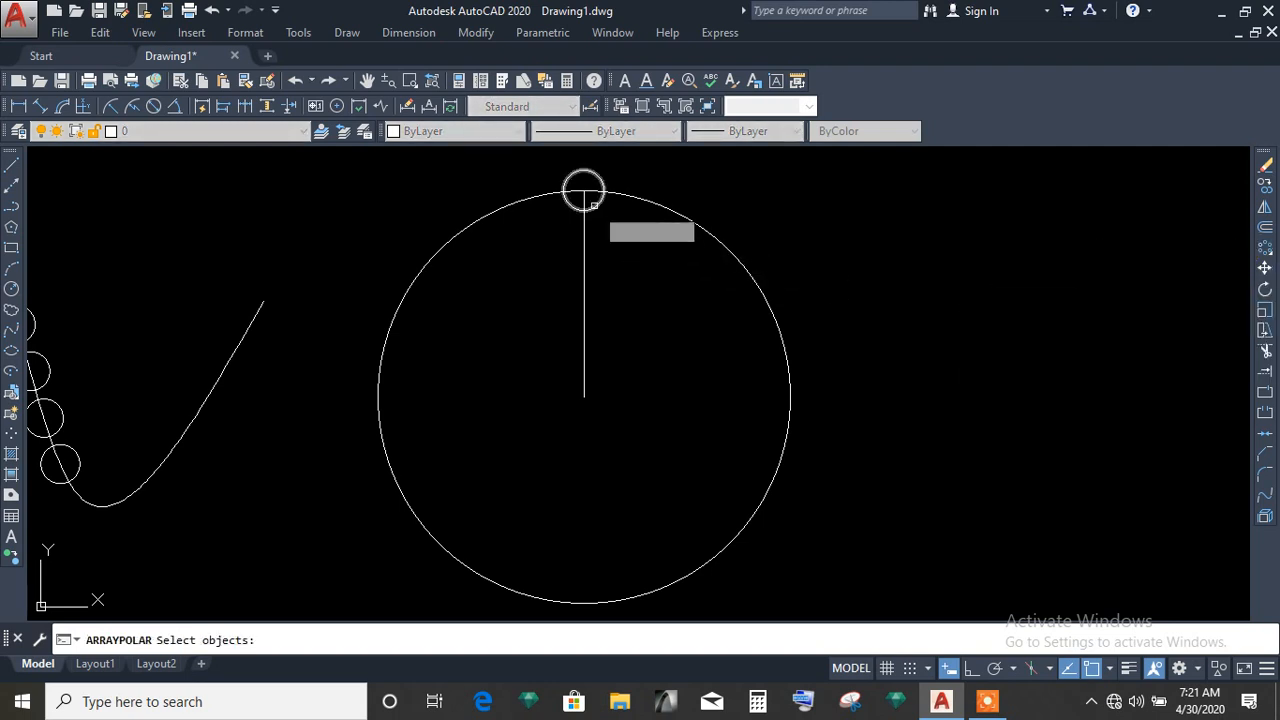
{"action": "left_click", "coordinate": [585, 205]}
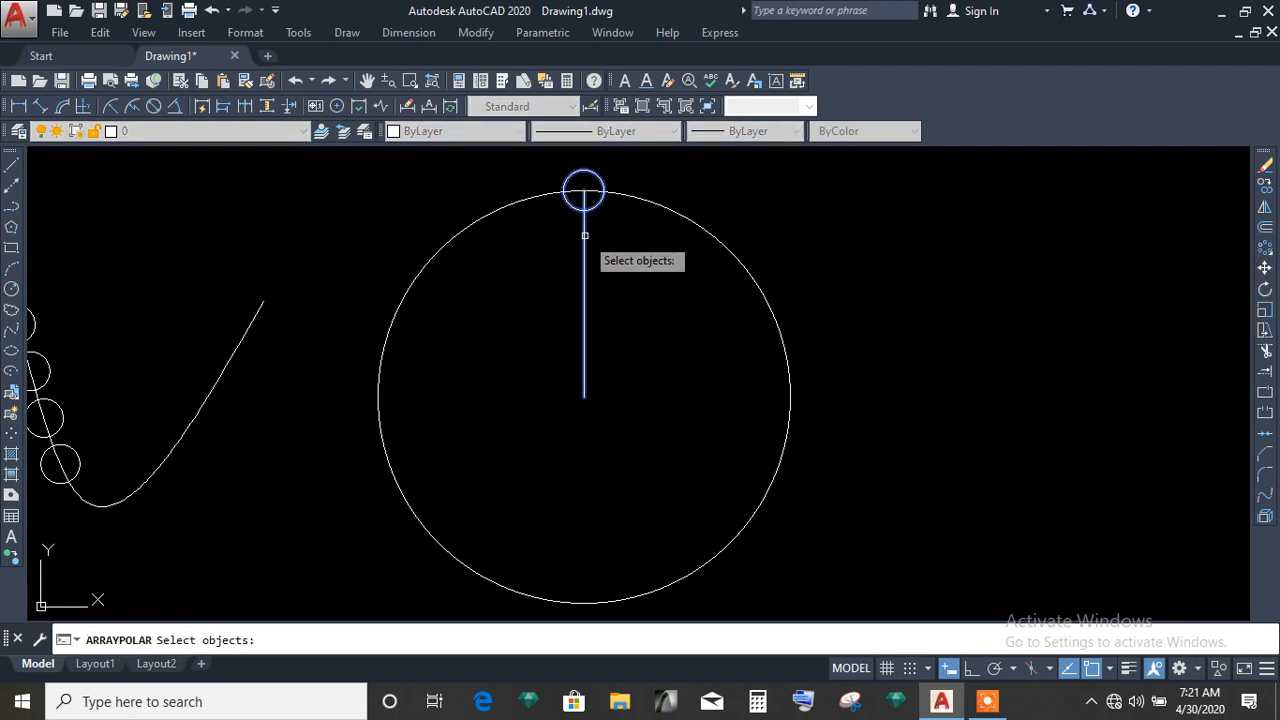
{"action": "left_click", "coordinate": [585, 235]}
{"action": "key", "text": "Return"}
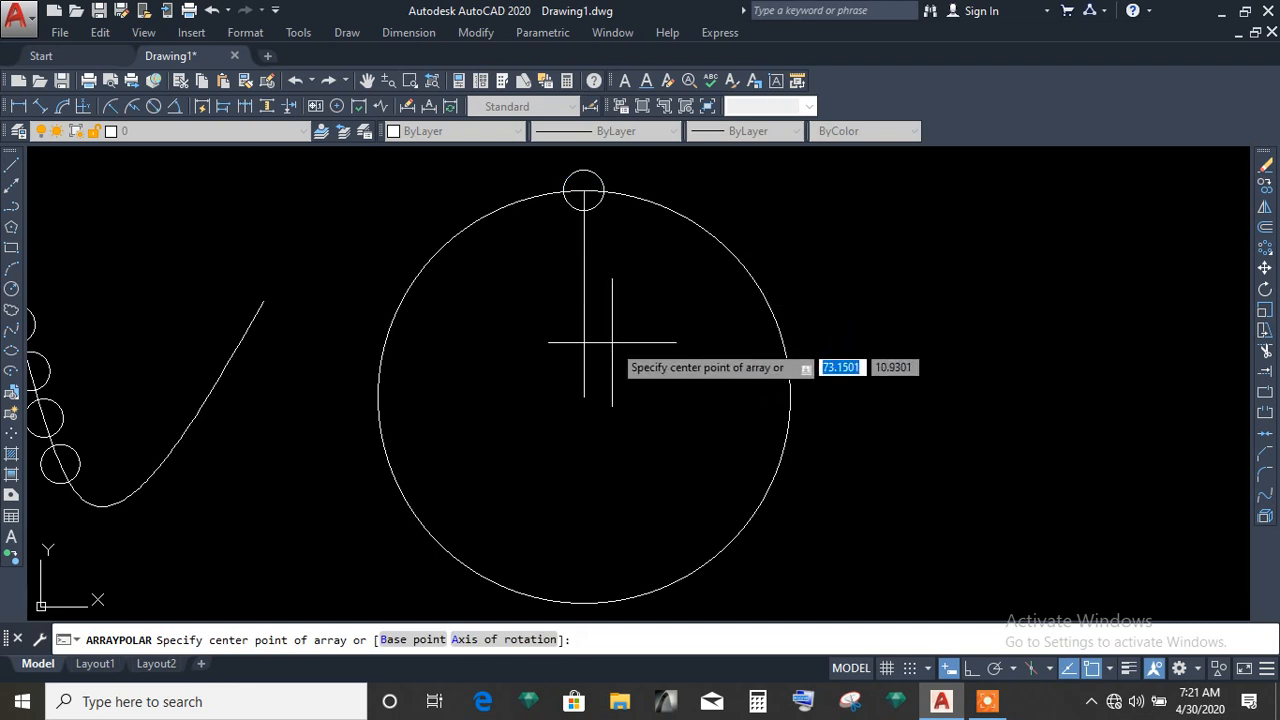
{"action": "left_click", "coordinate": [584, 397]}
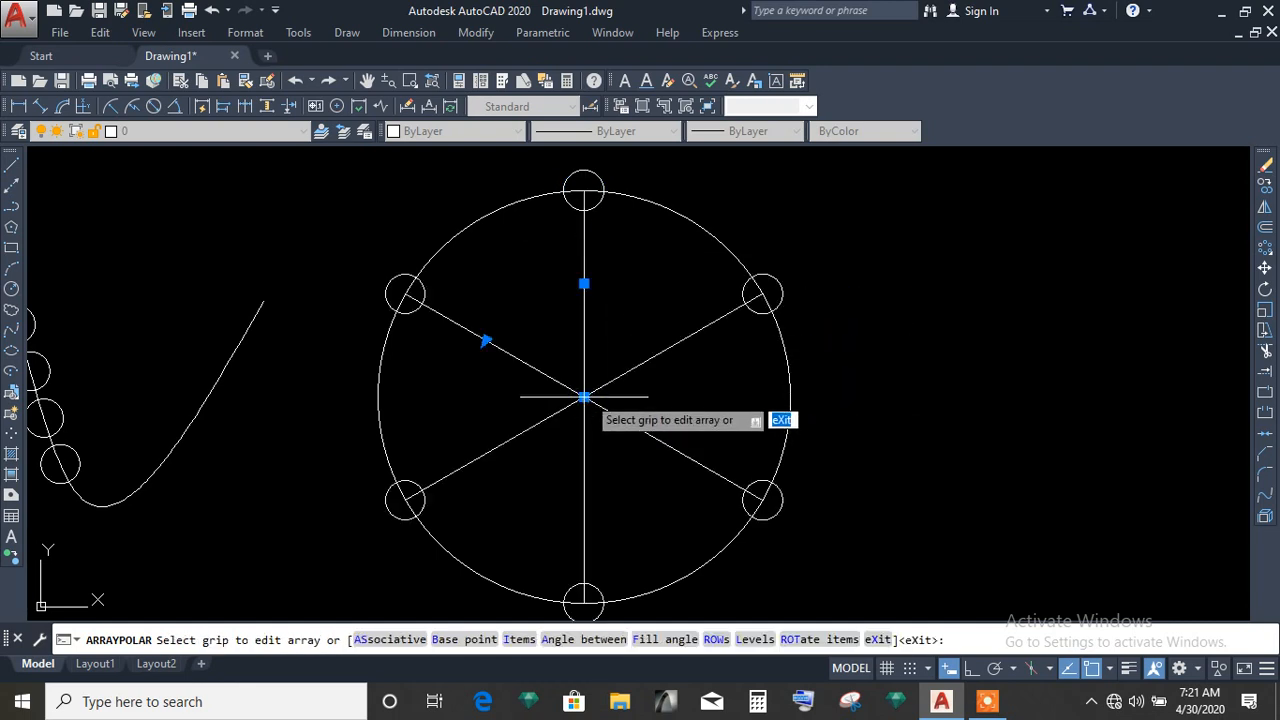
{"action": "left_click", "coordinate": [519, 641]}
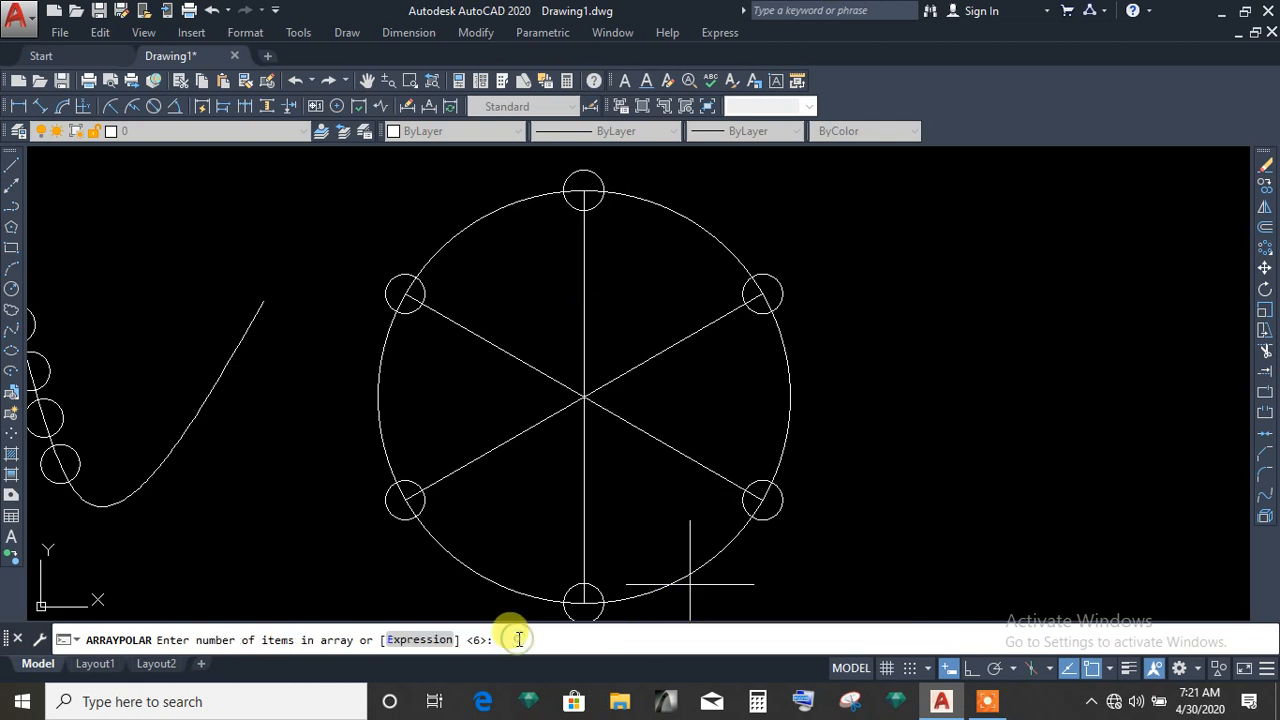
{"action": "left_click", "coordinate": [424, 640]}
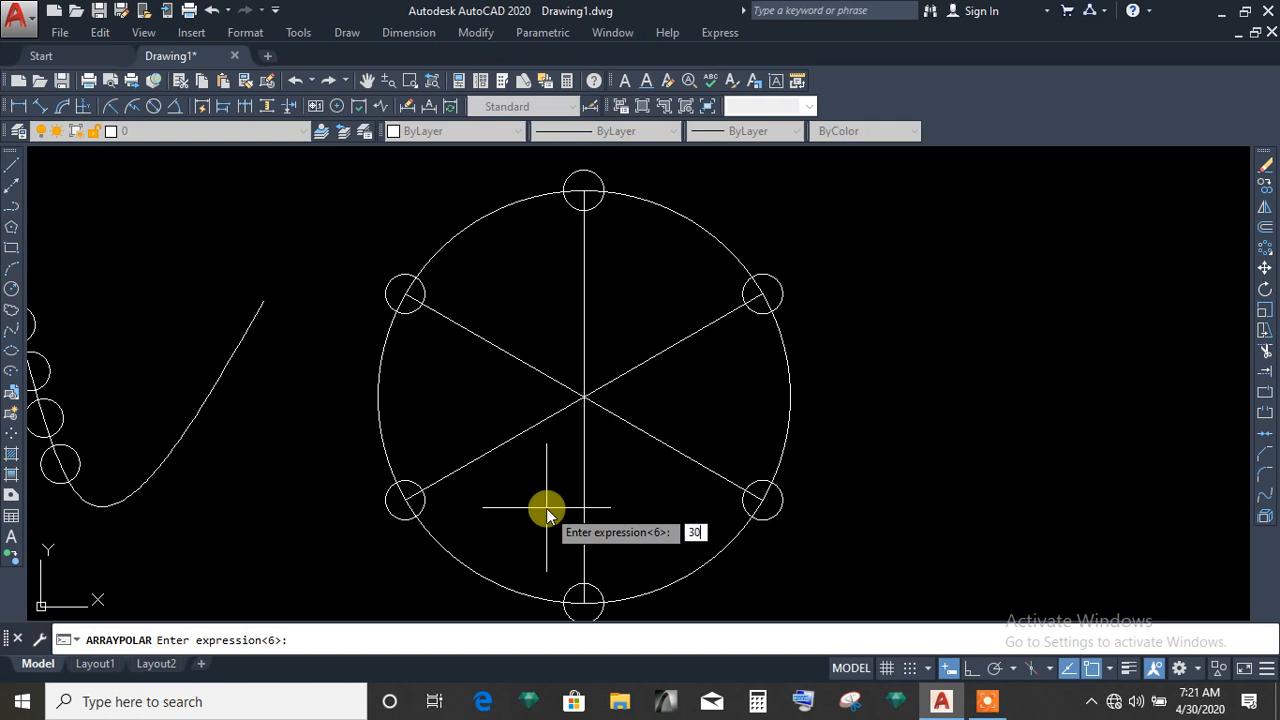
{"action": "key", "text": "Return"}
{"action": "key", "text": "Return"}
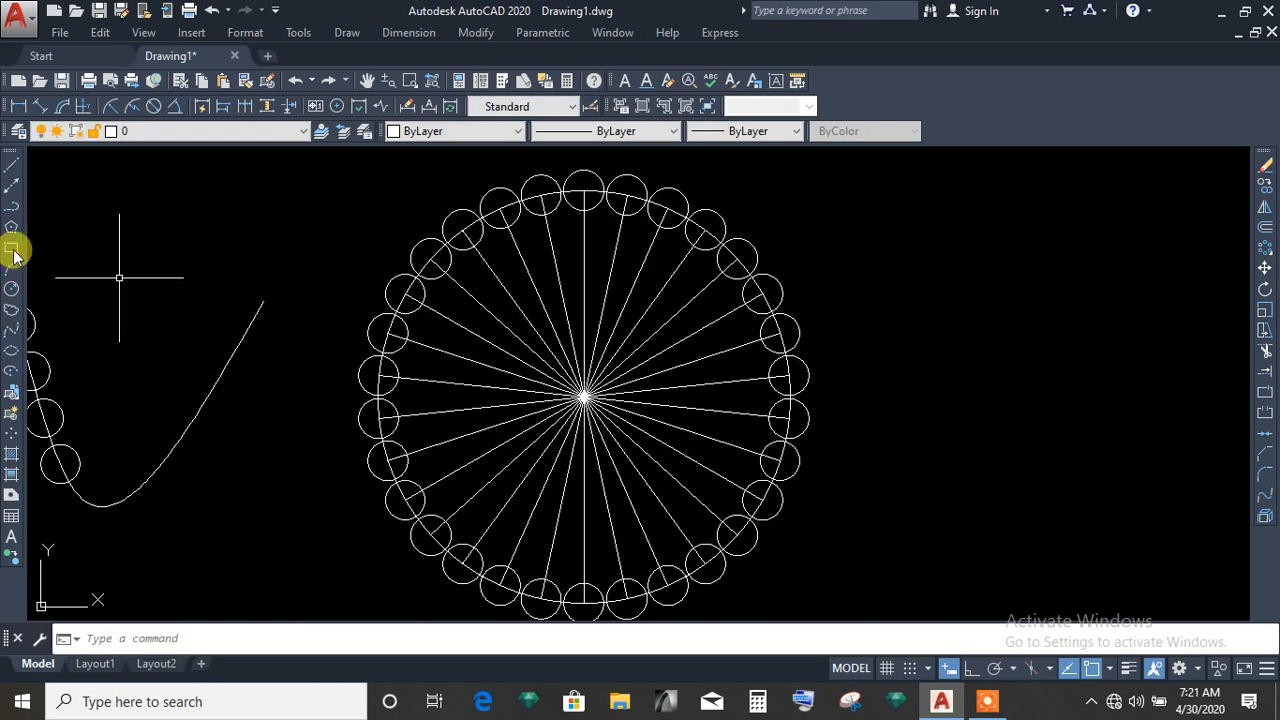
Draw a small circle centred on the midpoint of the large circle's vertical spoke.
{"action": "left_click", "coordinate": [12, 289]}
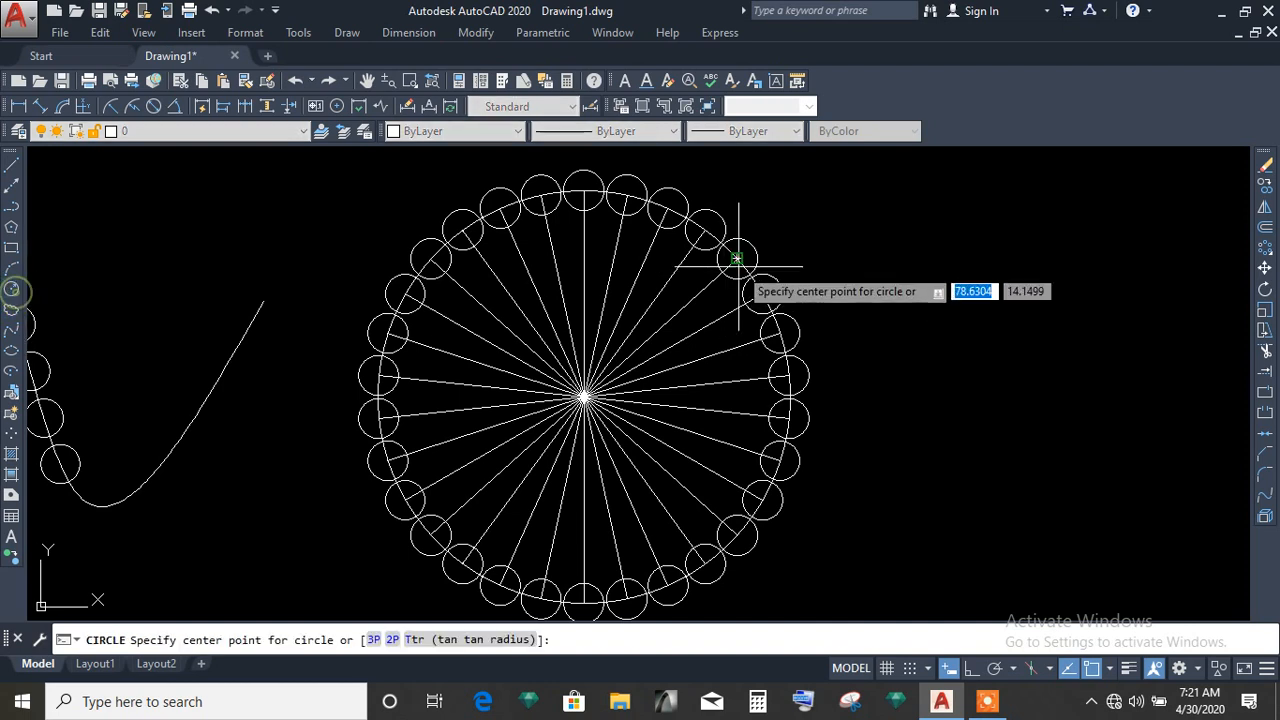
{"action": "left_click", "coordinate": [584, 294]}
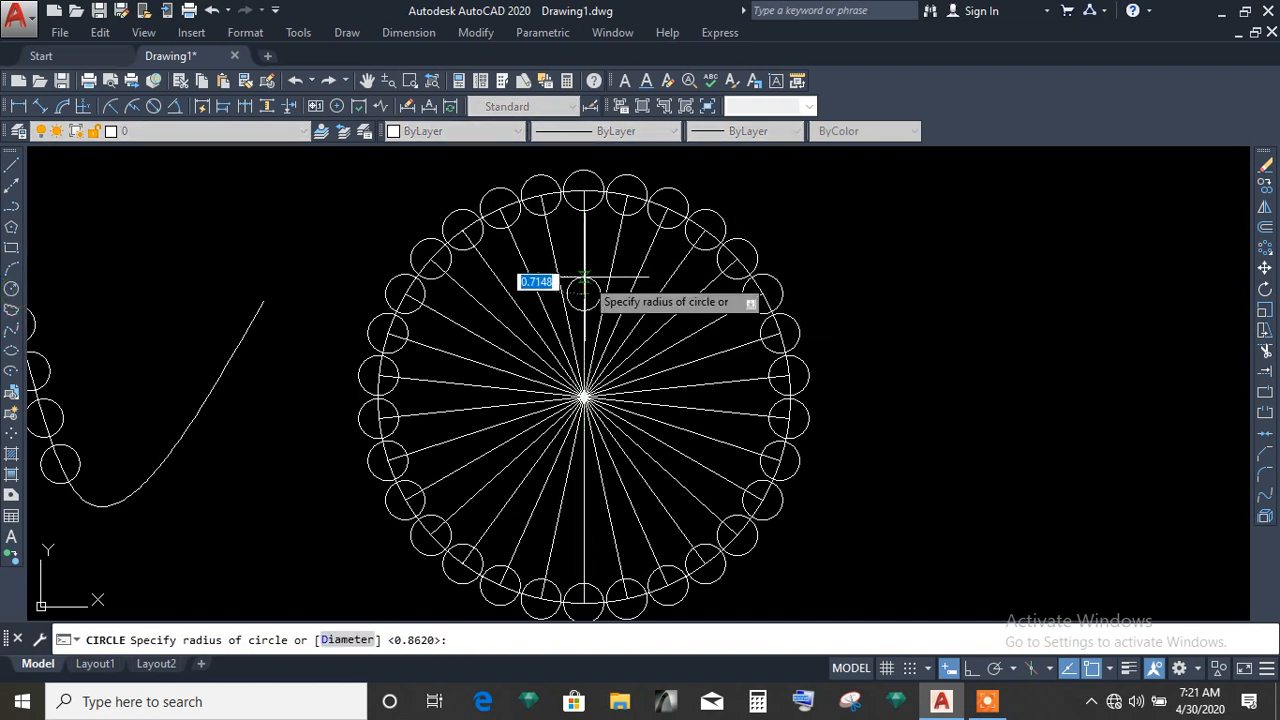
{"action": "left_click", "coordinate": [584, 274]}
Create a polar array of the spoke's midpoint circle around the large circle's centre with 30 items.
{"action": "left_click", "coordinate": [1266, 248]}
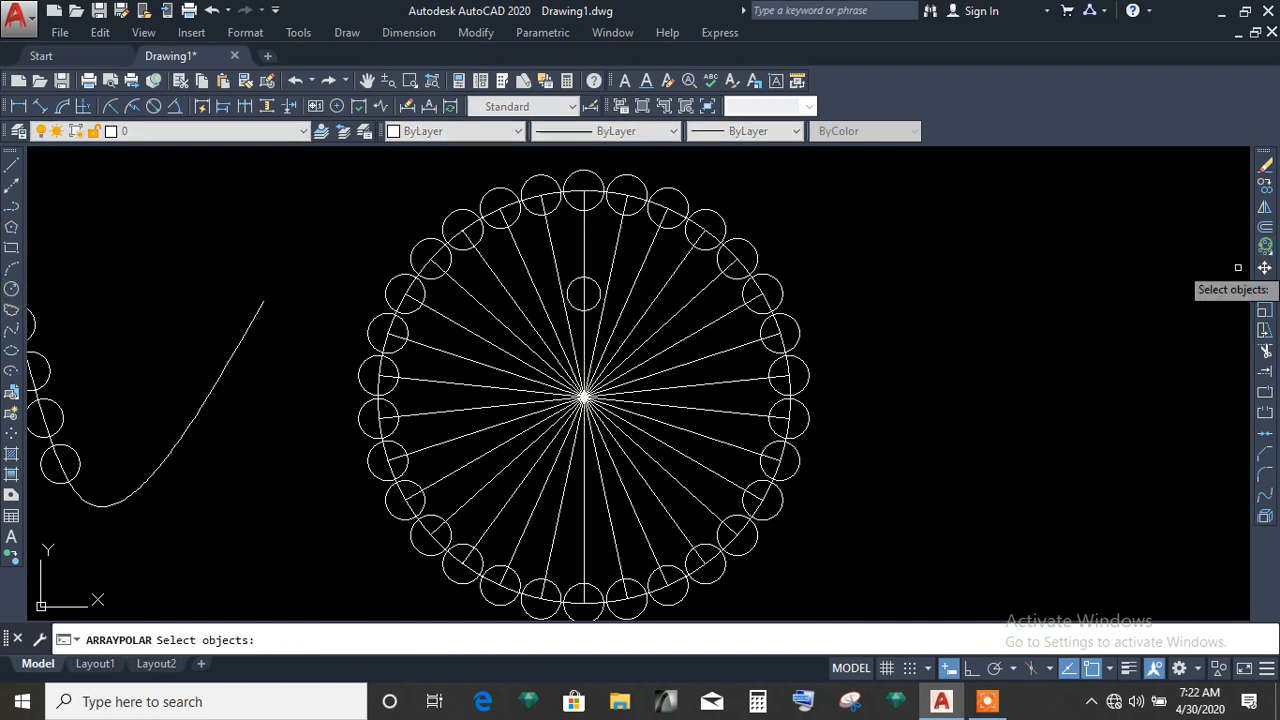
{"action": "left_click", "coordinate": [584, 294]}
{"action": "key", "text": "Return"}
{"action": "left_click", "coordinate": [584, 397]}
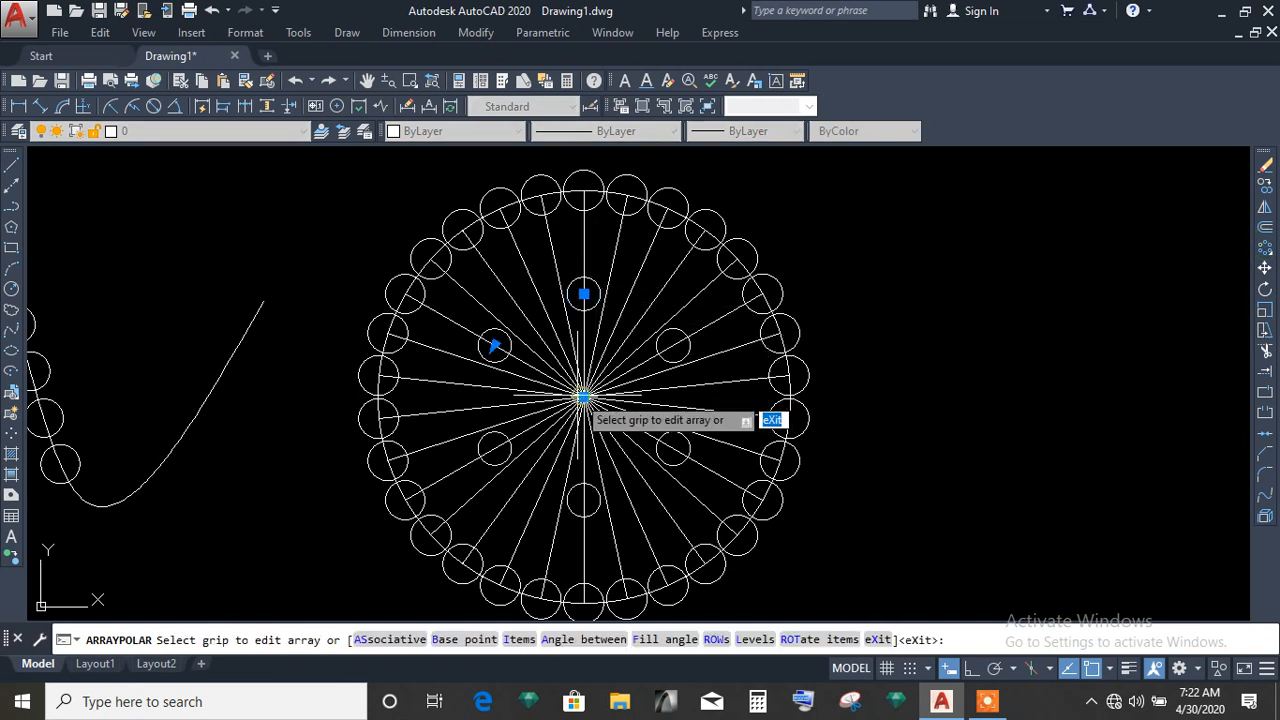
{"action": "left_click", "coordinate": [513, 639]}
{"action": "left_click", "coordinate": [422, 639]}
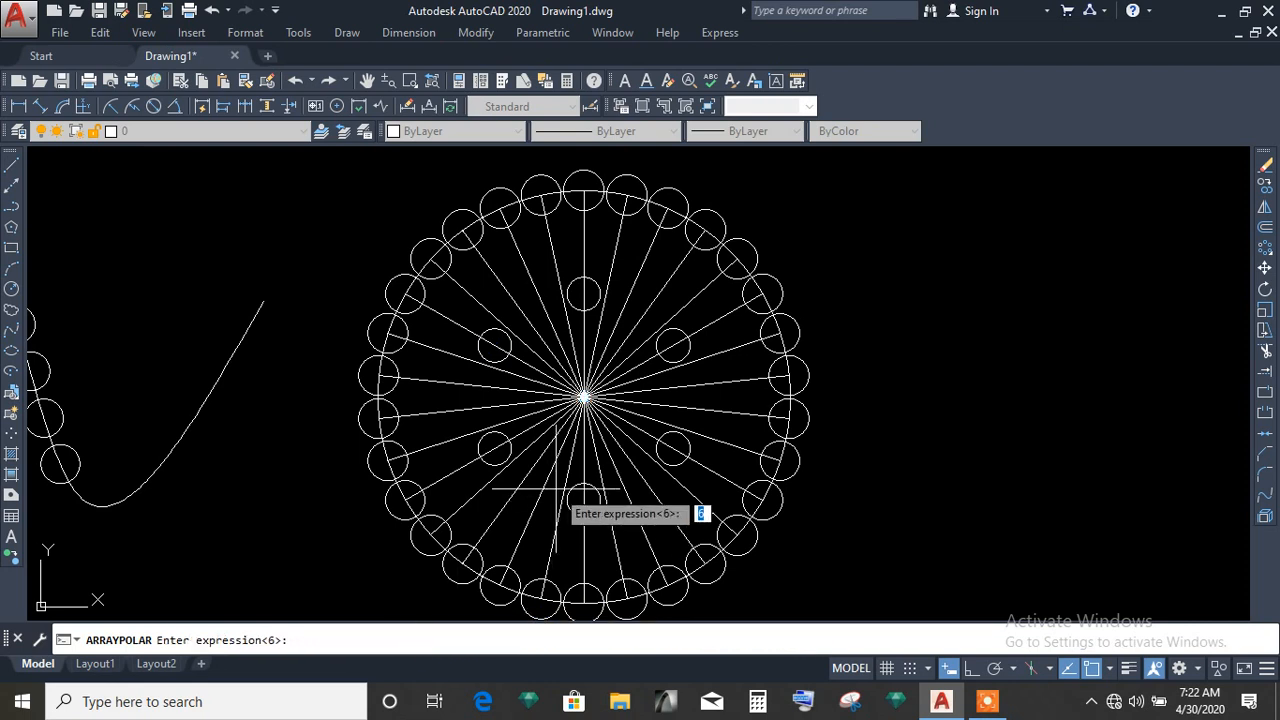
{"action": "type", "text": "30"}
{"action": "key", "text": "Return"}
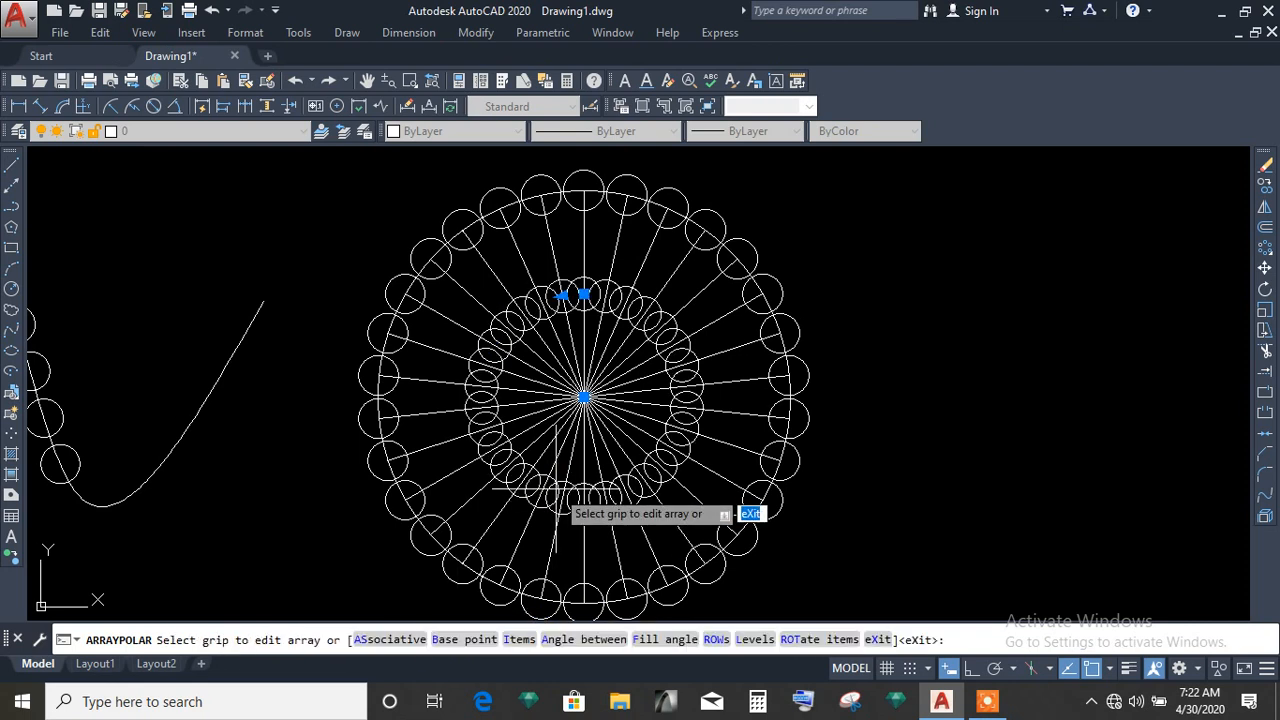
{"action": "key", "text": "Return"}
{"action": "scroll", "coordinate": [1000, 400], "scroll_direction": "down", "scroll_amount": 5}
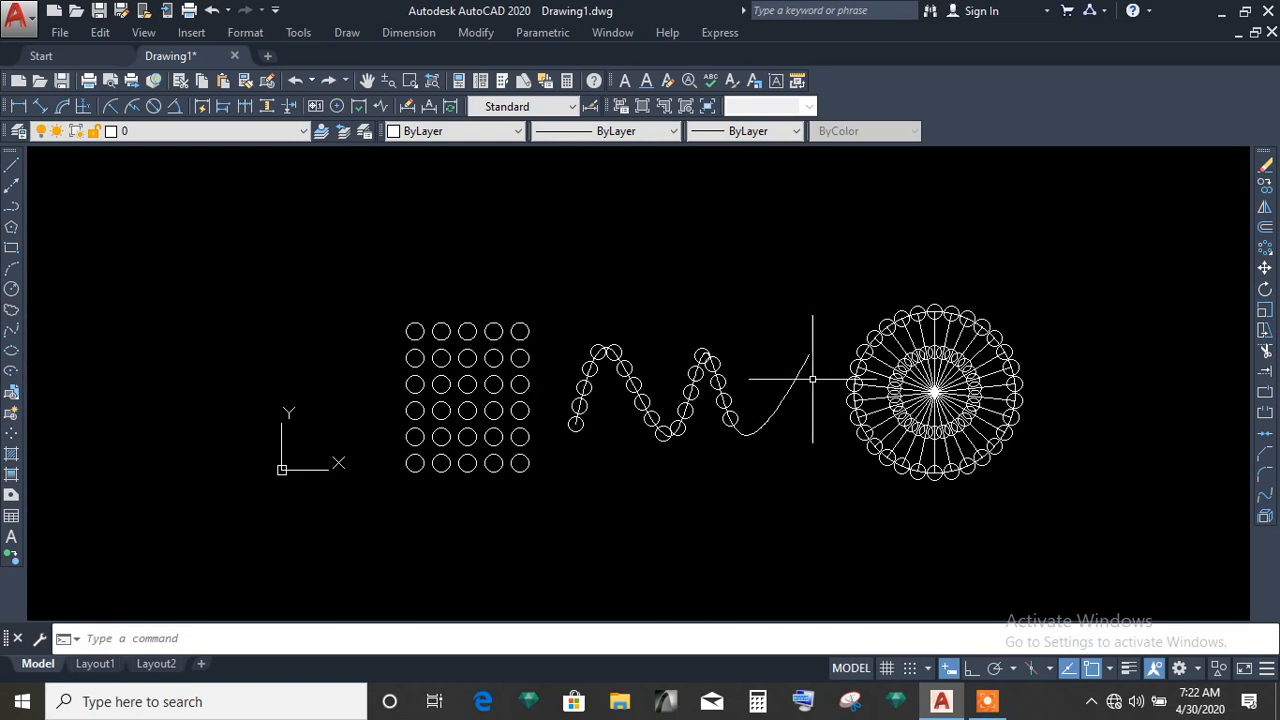
Move the whole circular array pattern horizontally from its place into the empty area on its right.
{"action": "scroll", "coordinate": [809, 377], "scroll_direction": "up", "scroll_amount": 2}
{"action": "middle_click_drag", "start_coordinate": [810, 376], "coordinate": [752, 370]}
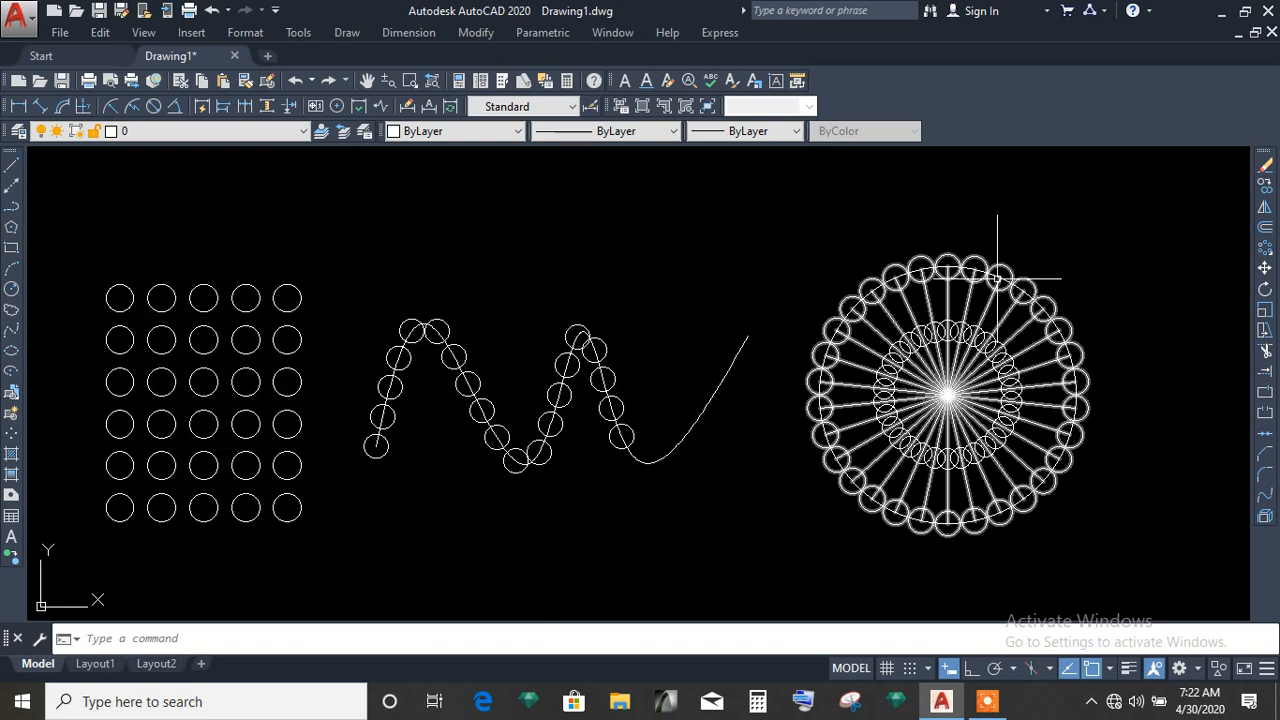
{"action": "mouse_move", "coordinate": [1108, 349]}
{"action": "middle_mouse_down"}
{"action": "mouse_move", "coordinate": [250, 345]}
{"action": "mouse_move", "coordinate": [358, 328]}
{"action": "middle_mouse_up"}
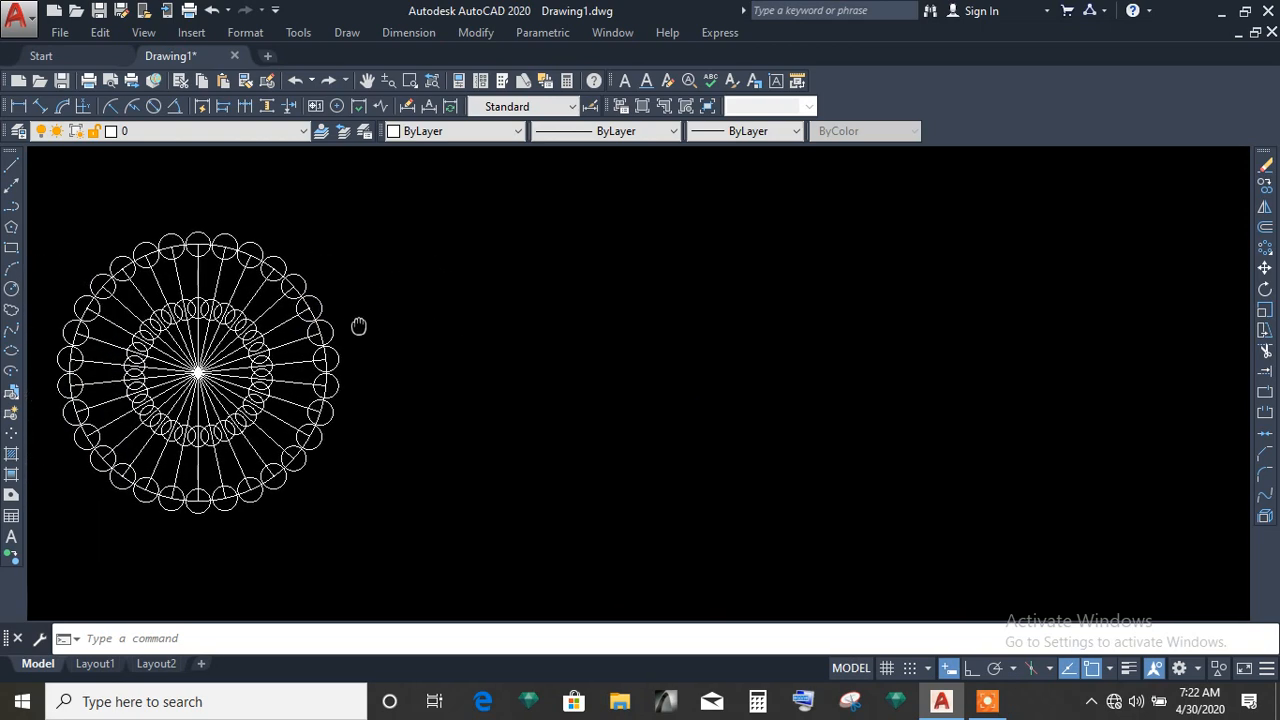
{"action": "left_click", "coordinate": [1265, 270]}
{"action": "left_click", "coordinate": [33, 209]}
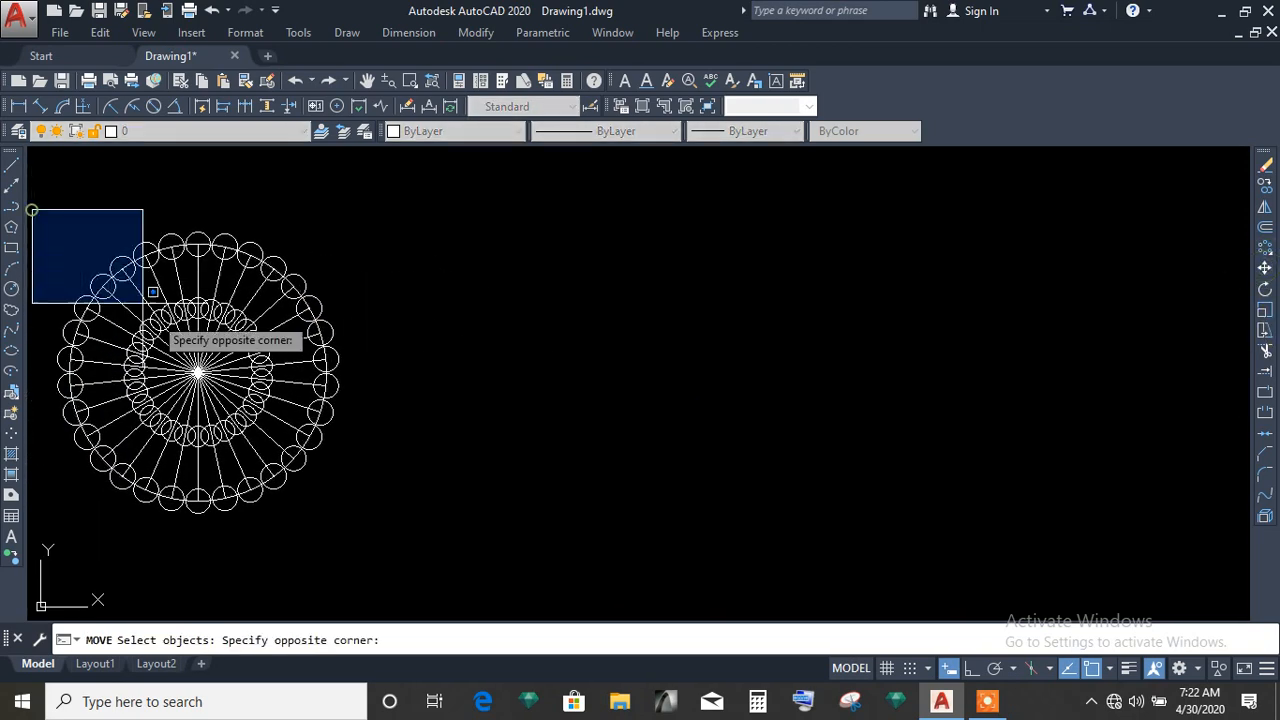
{"action": "left_click", "coordinate": [450, 534]}
{"action": "key", "text": "Return"}
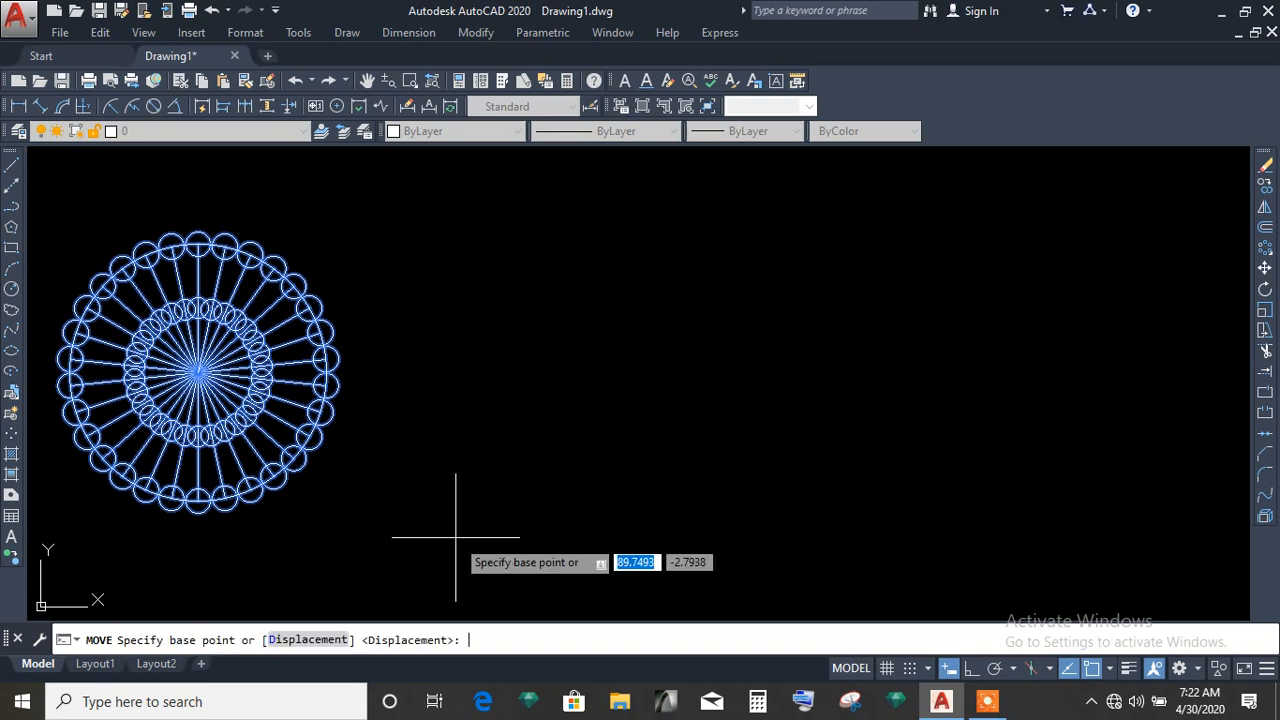
{"action": "left_click", "coordinate": [159, 319]}
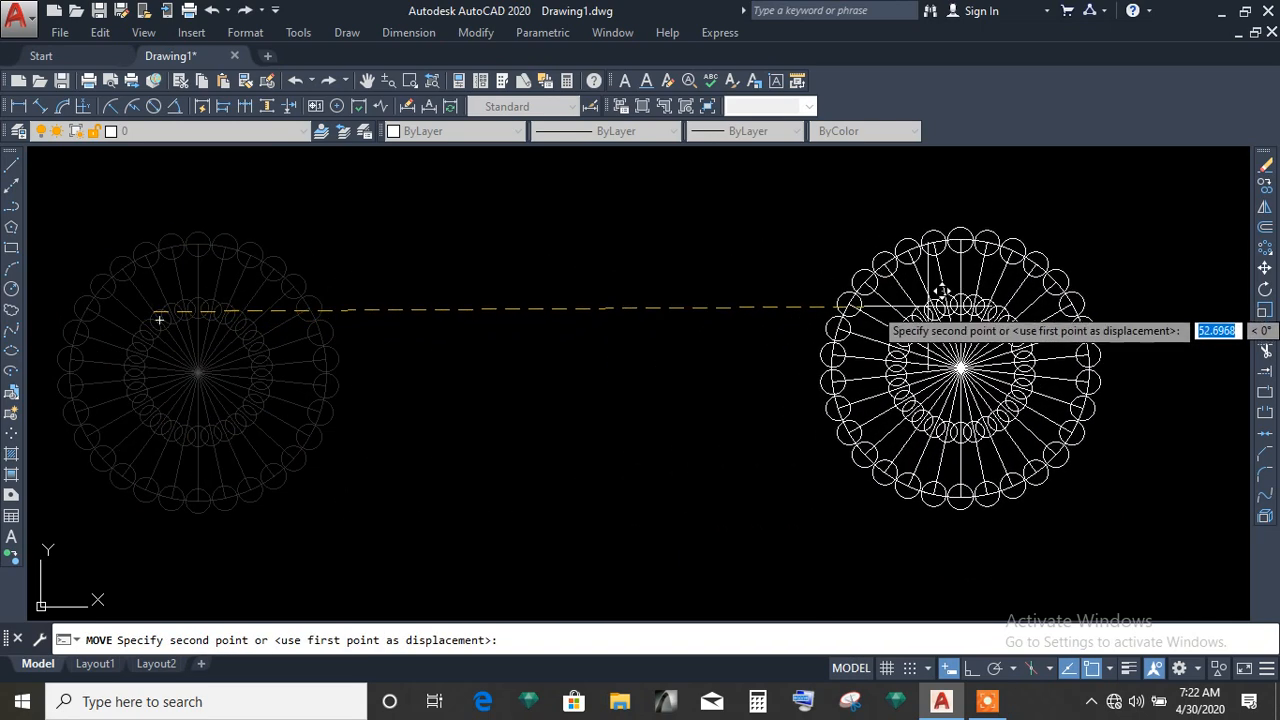
{"action": "left_click", "coordinate": [955, 292]}
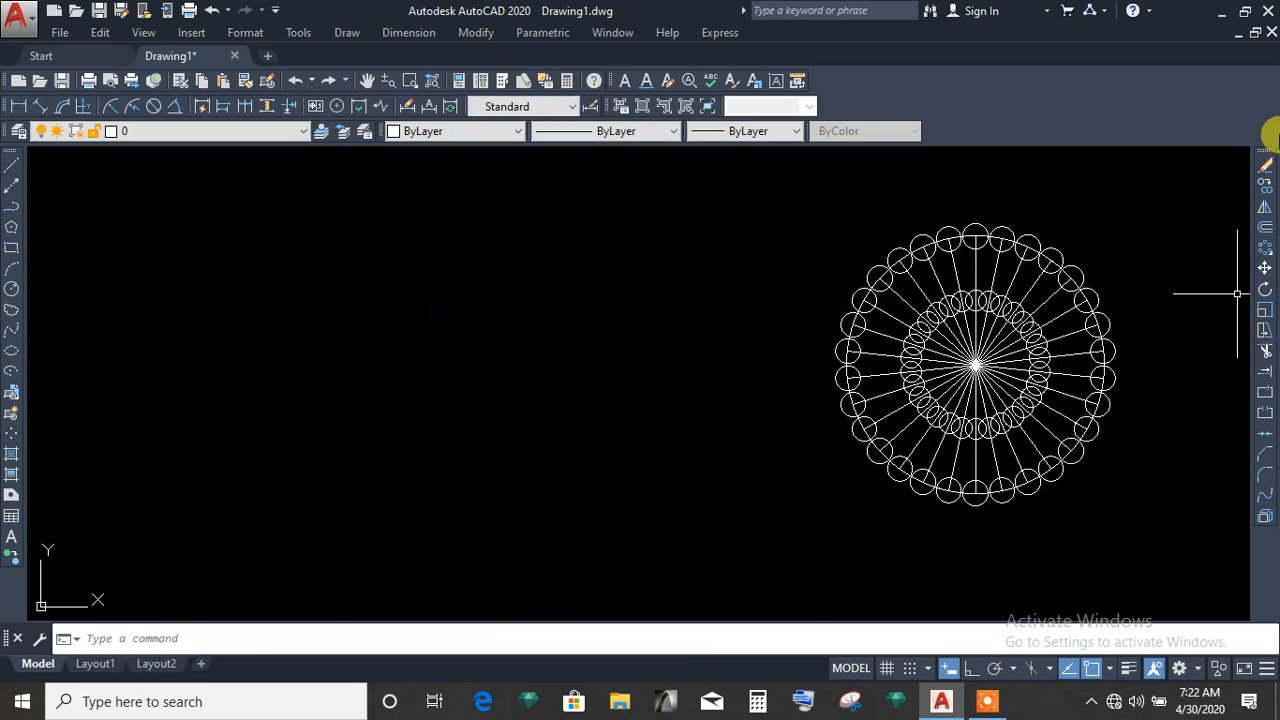
Erase the entire circular array pattern using a crossing selection.
{"action": "left_click", "coordinate": [1265, 164]}
{"action": "left_click", "coordinate": [1131, 509]}
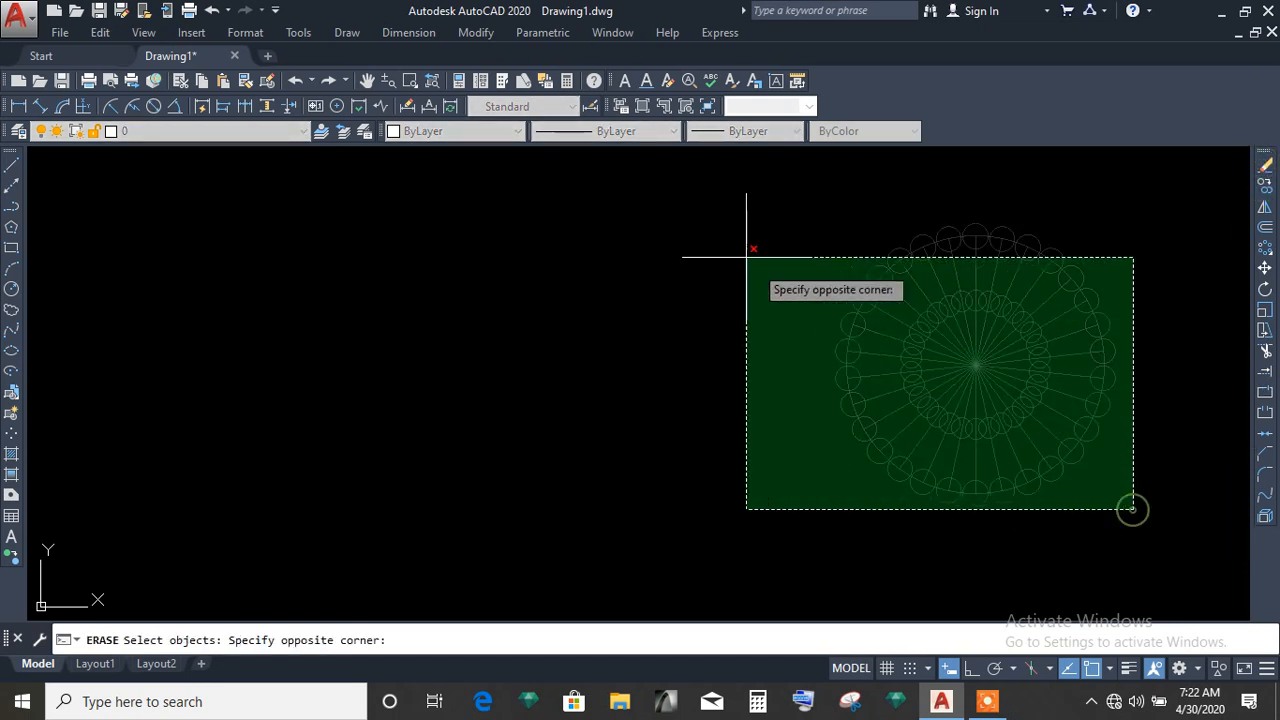
{"action": "left_click", "coordinate": [700, 206]}
{"action": "key", "text": "Return"}
Draw a tall, narrow upright rectangle in the empty area.
{"action": "left_click", "coordinate": [9, 249]}
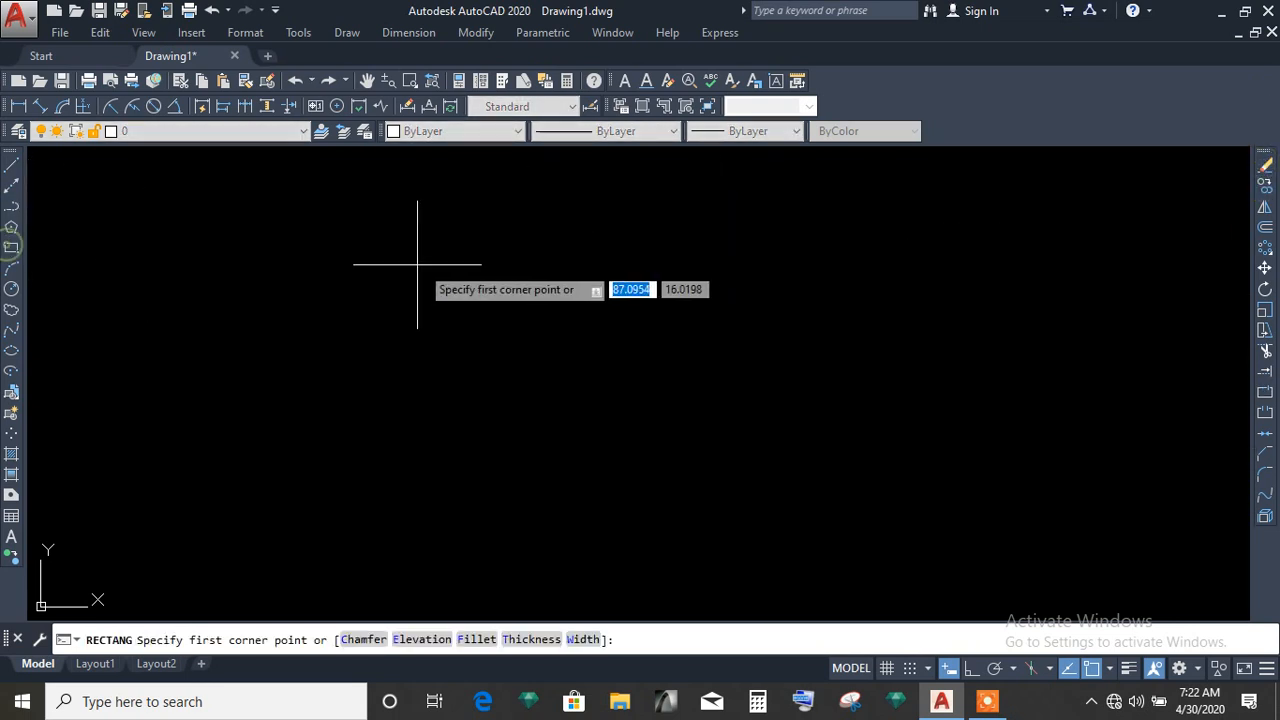
{"action": "left_click", "coordinate": [475, 202]}
{"action": "left_click", "coordinate": [592, 553]}
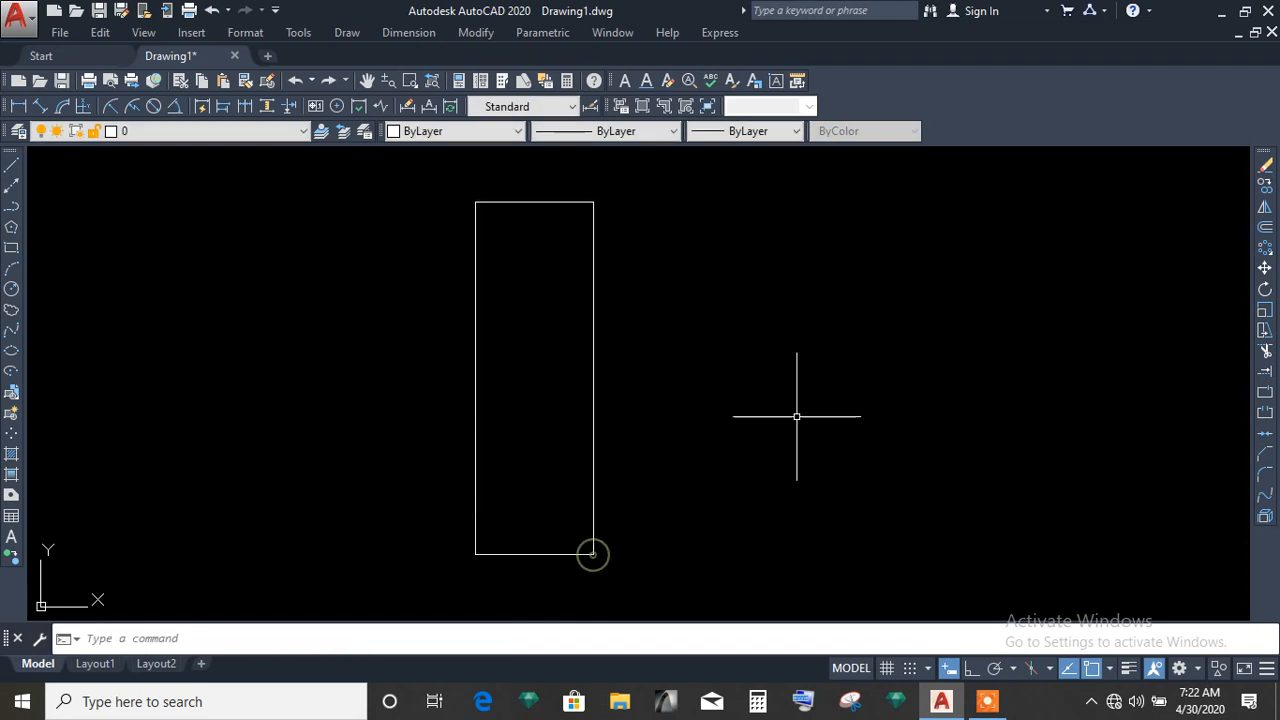
Rotate the tall rectangle about 45 degrees counter-clockwise around its bottom-right corner.
{"action": "left_click", "coordinate": [1265, 289]}
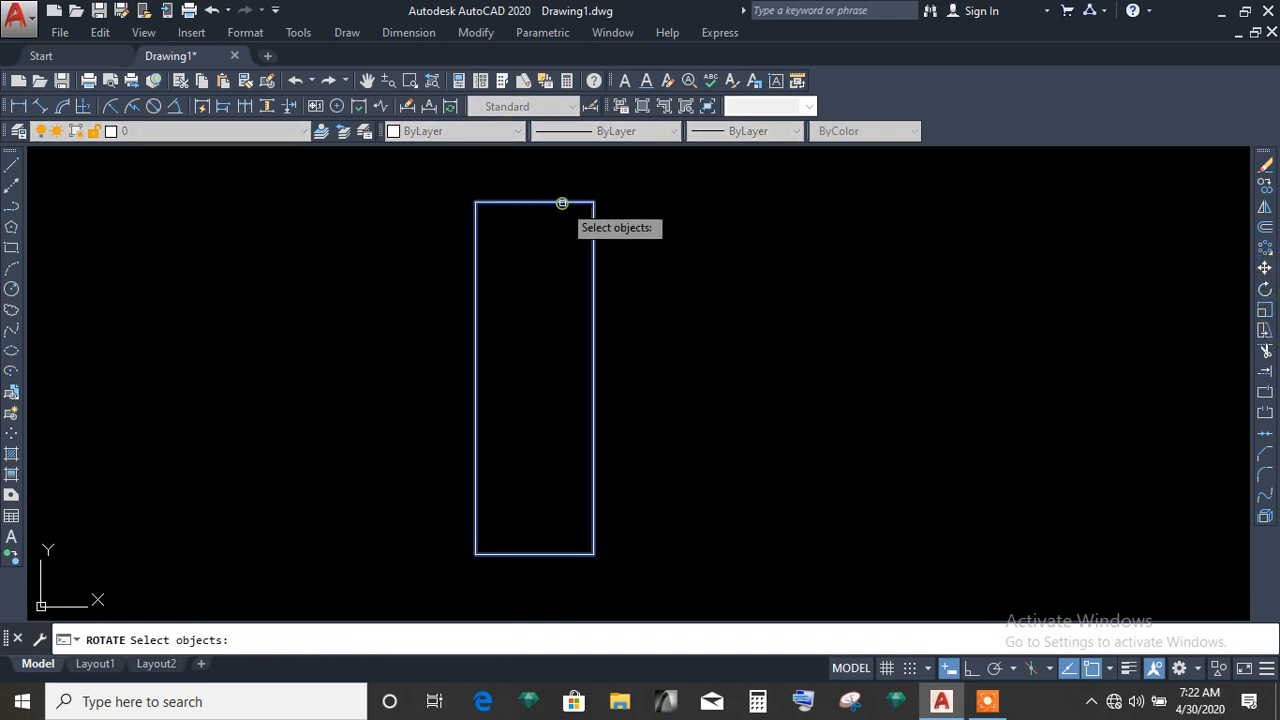
{"action": "left_click", "coordinate": [560, 204]}
{"action": "key", "text": "Return"}
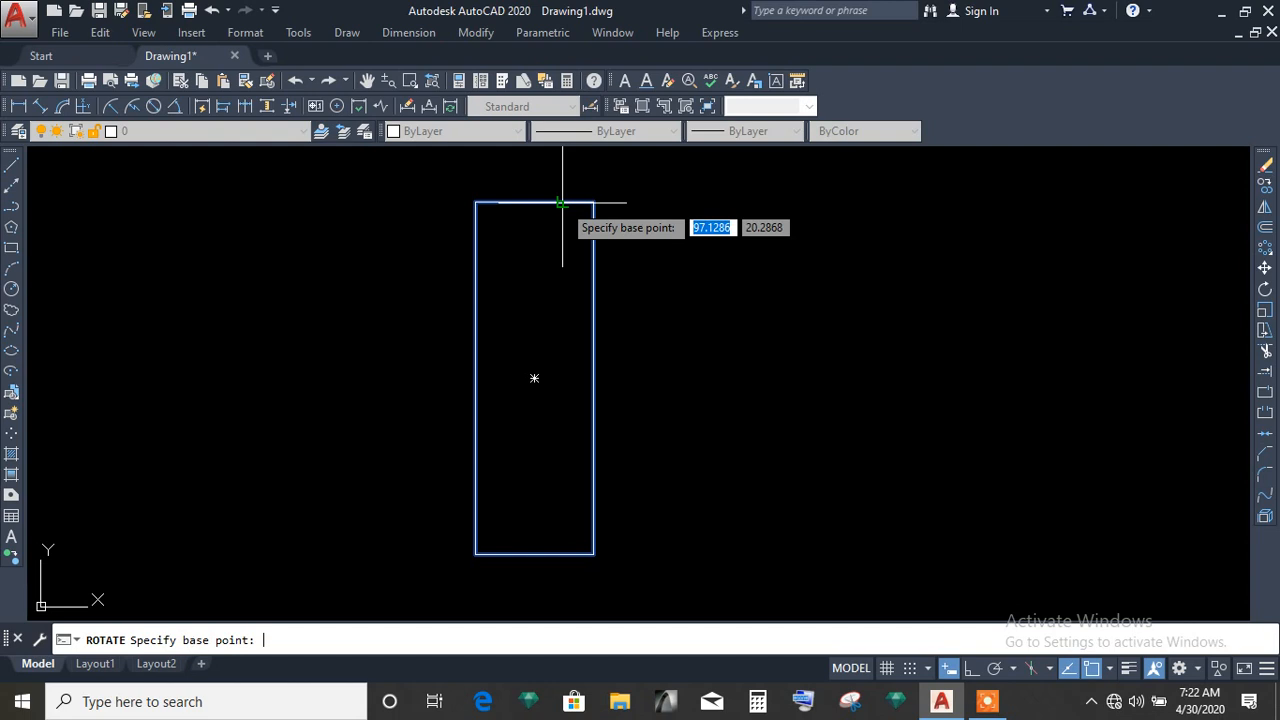
{"action": "left_click", "coordinate": [592, 553]}
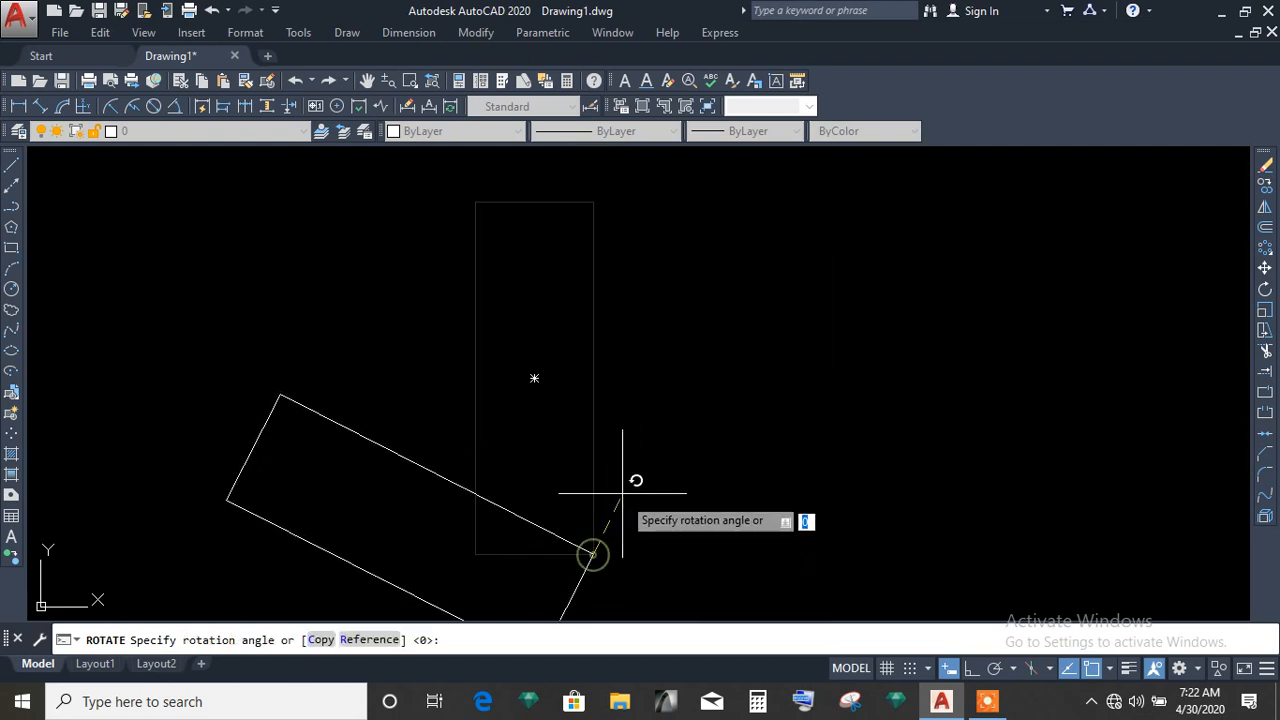
{"action": "left_click", "coordinate": [711, 490]}
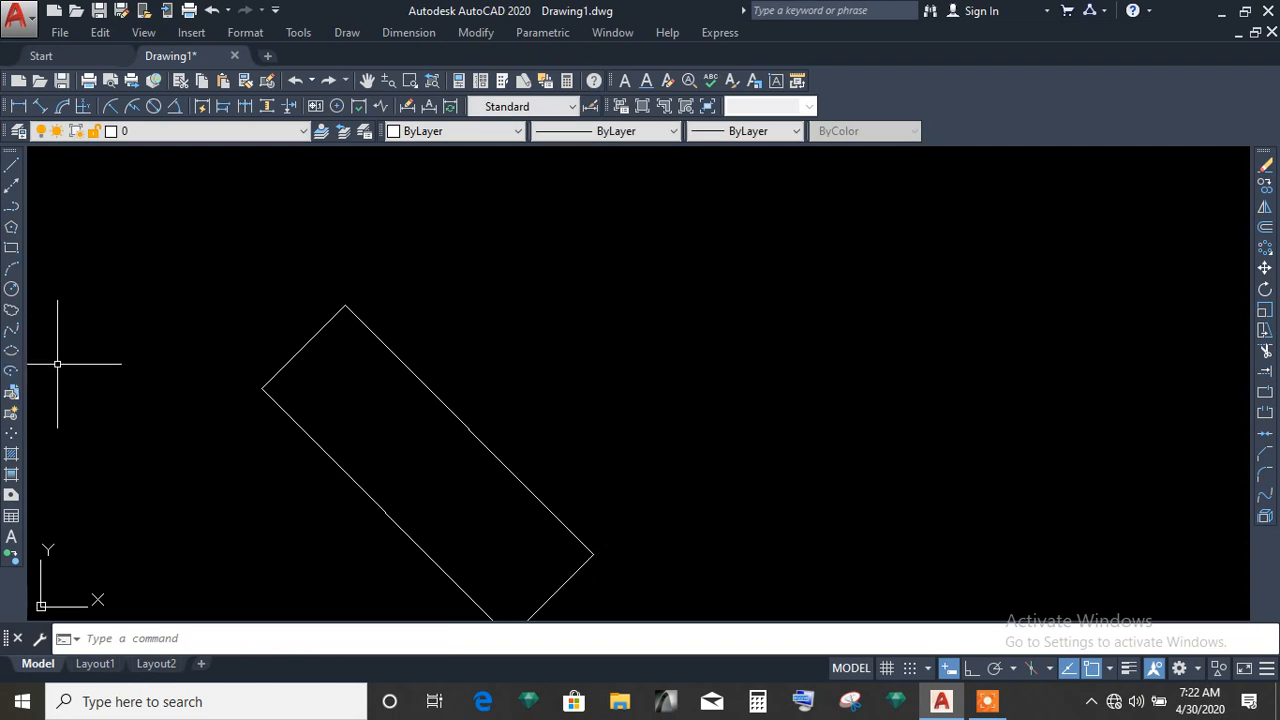
Draw a horizontal rectangle in an empty area to the right of the rotated one.
{"action": "middle_click_drag", "start_coordinate": [474, 355], "coordinate": [503, 357]}
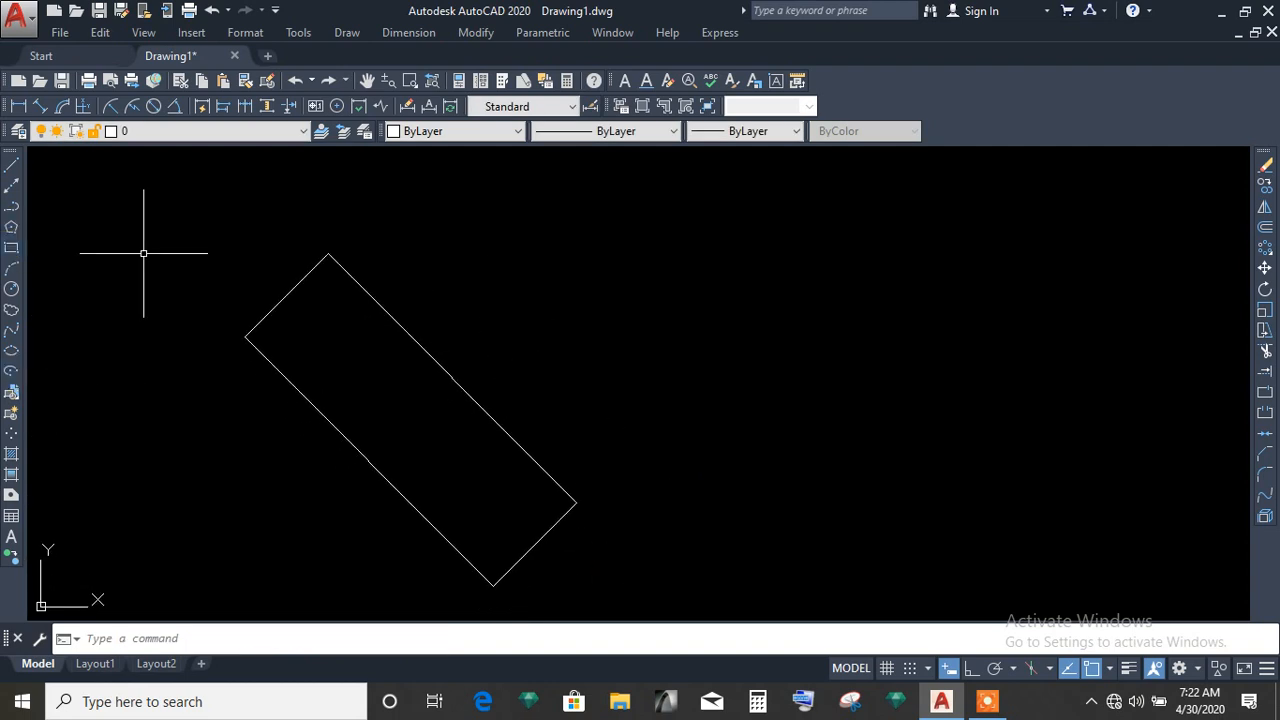
{"action": "middle_click_drag", "start_coordinate": [628, 300], "coordinate": [28, 250]}
{"action": "key", "text": "Return"}
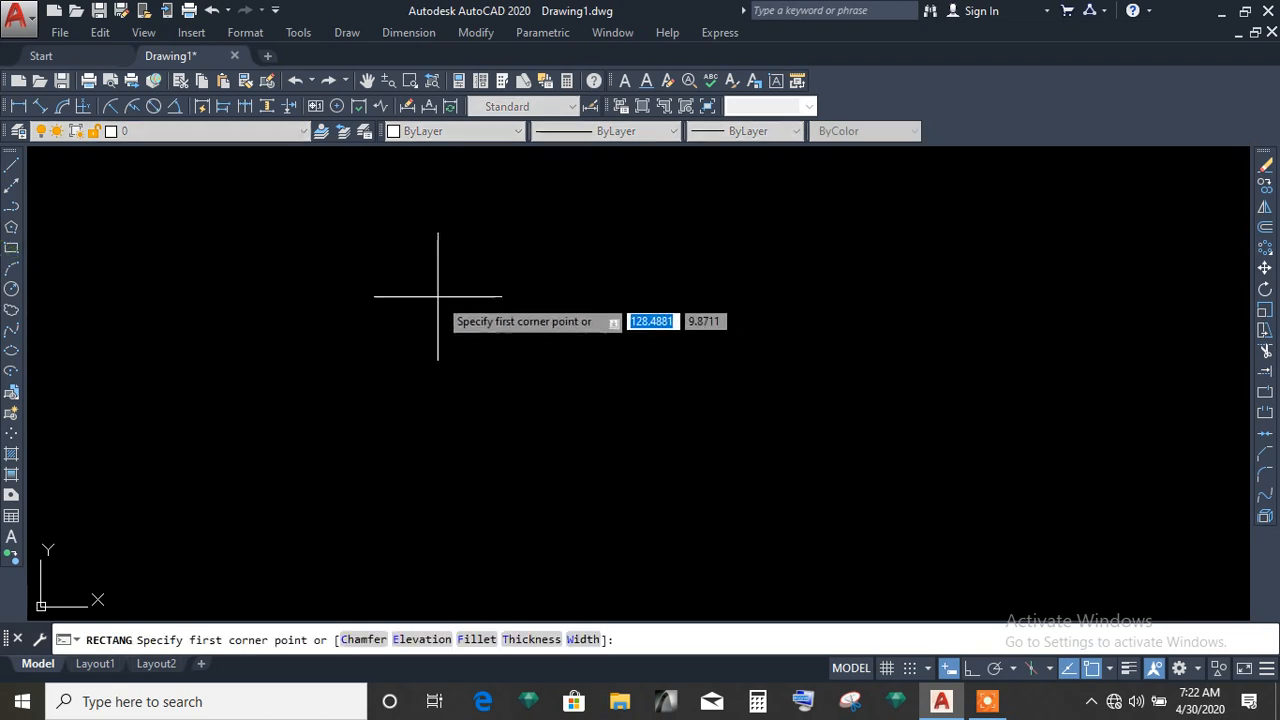
{"action": "left_click", "coordinate": [433, 292]}
{"action": "left_click", "coordinate": [660, 457]}
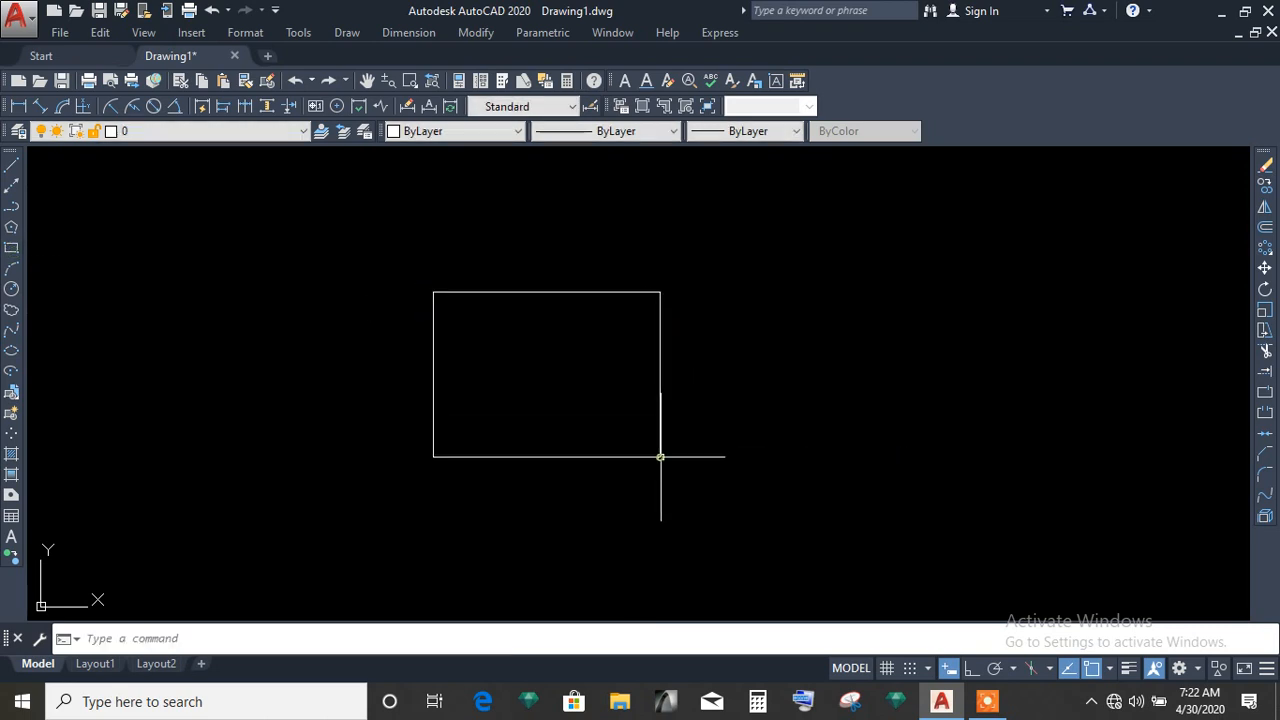
Scale the new rectangle by a factor of 1.5 about its centre.
{"action": "left_click", "coordinate": [1264, 312]}
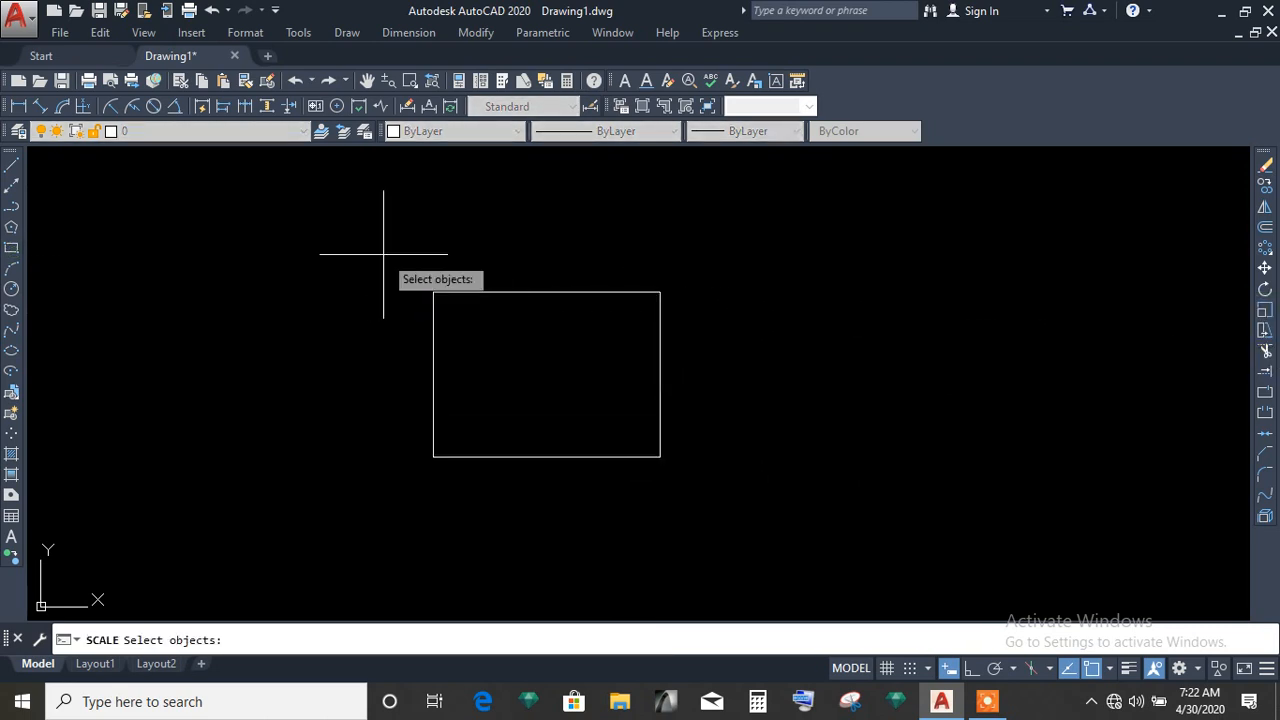
{"action": "left_click", "coordinate": [383, 254]}
{"action": "left_click", "coordinate": [808, 550]}
{"action": "key", "text": "Return"}
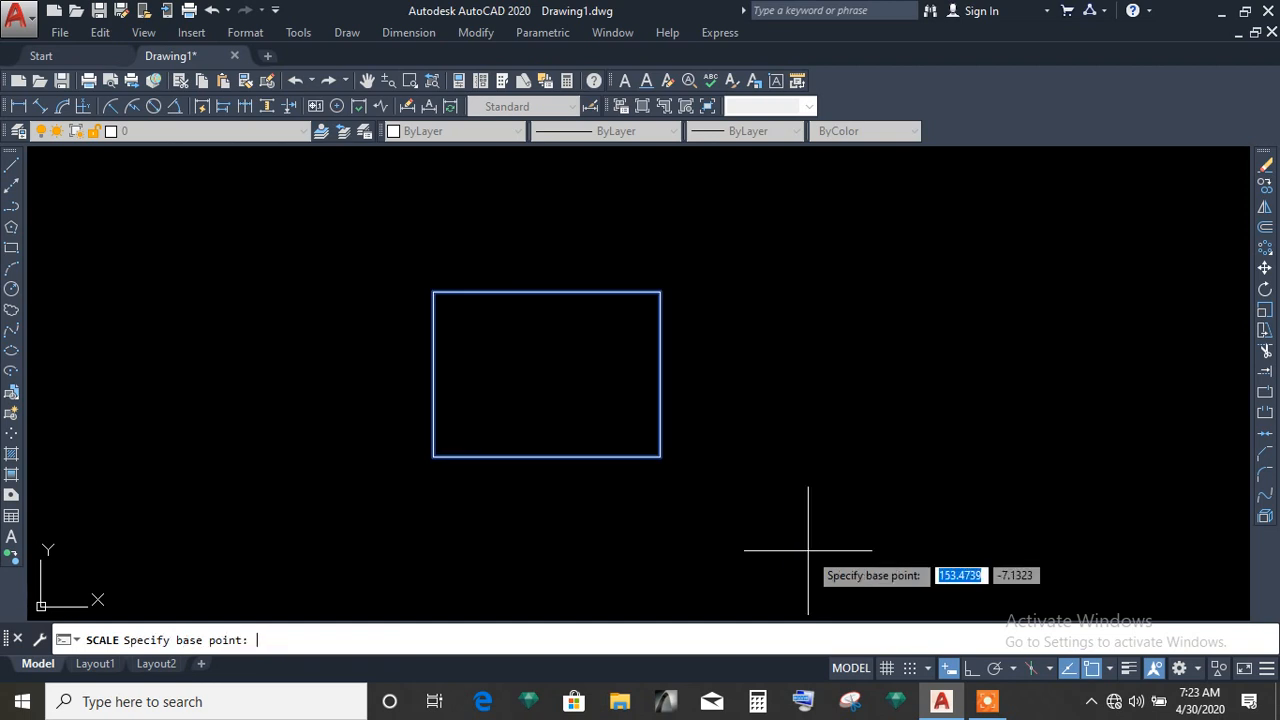
{"action": "left_click", "coordinate": [546, 374]}
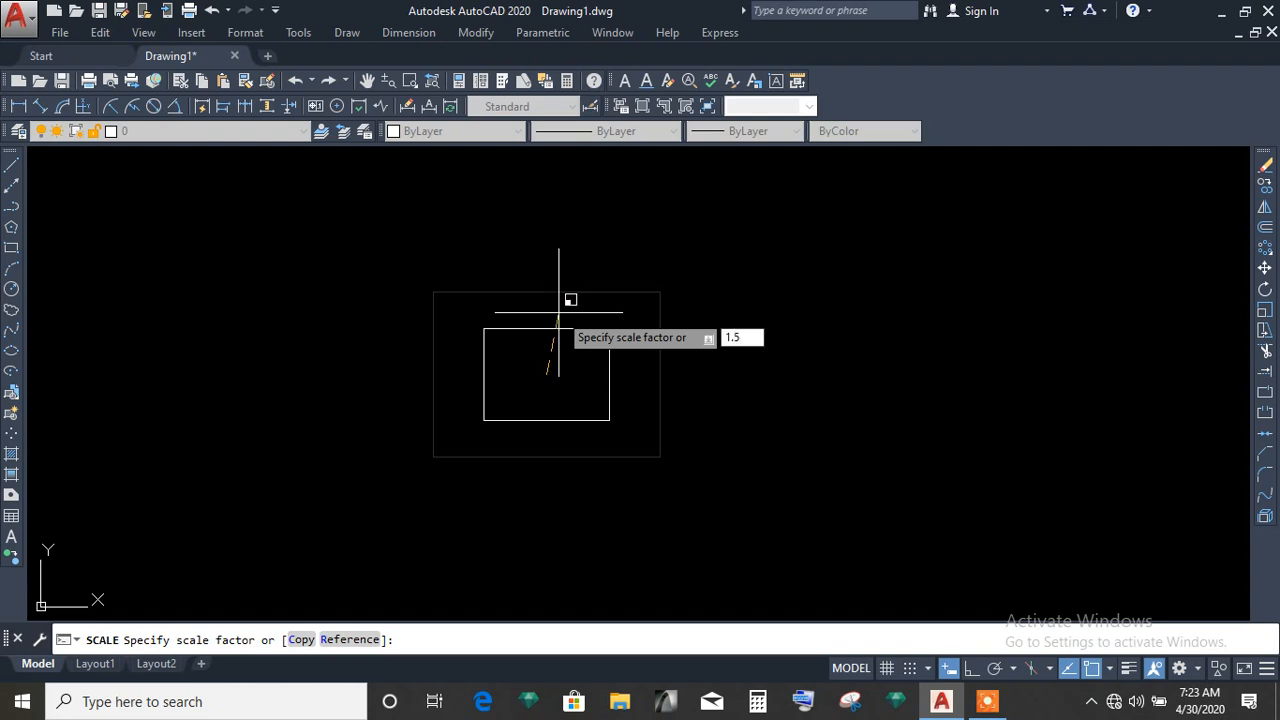
{"action": "type", "text": "1.5"}
{"action": "key", "text": "Return"}
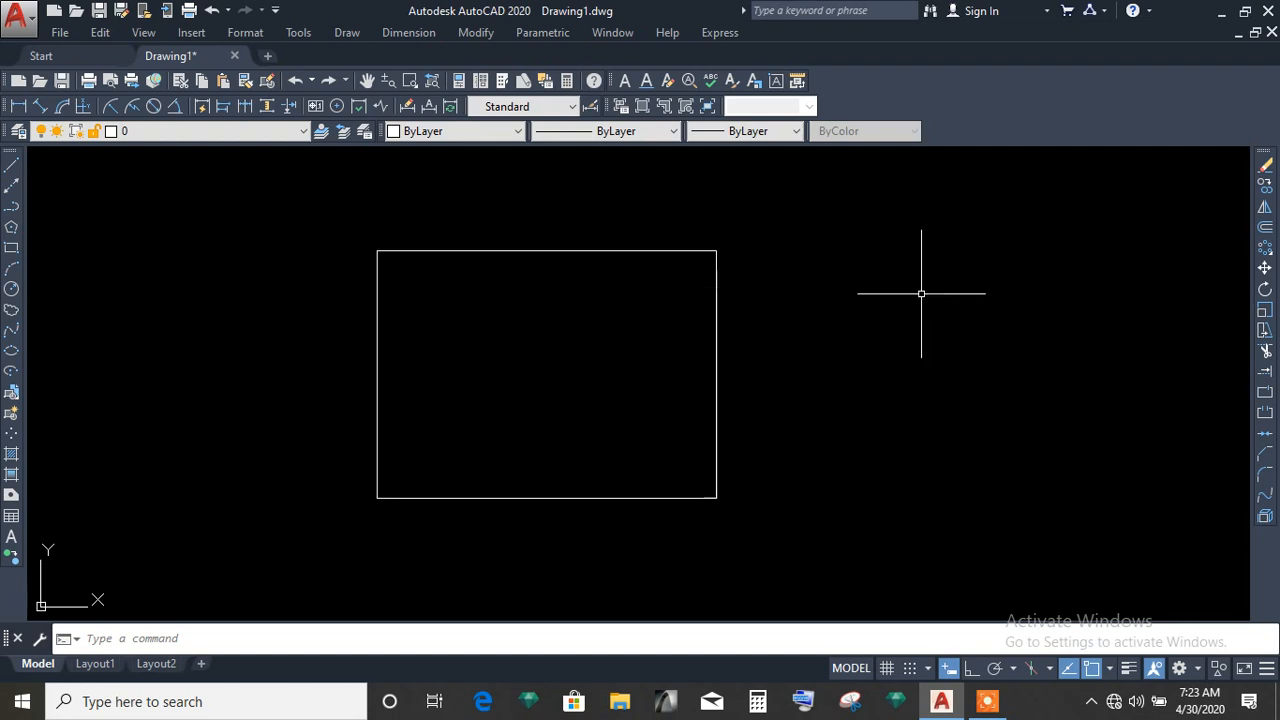
Scale the rectangle down by a factor of 0.5 using its top-right corner as the base point.
{"action": "left_click", "coordinate": [1265, 309]}
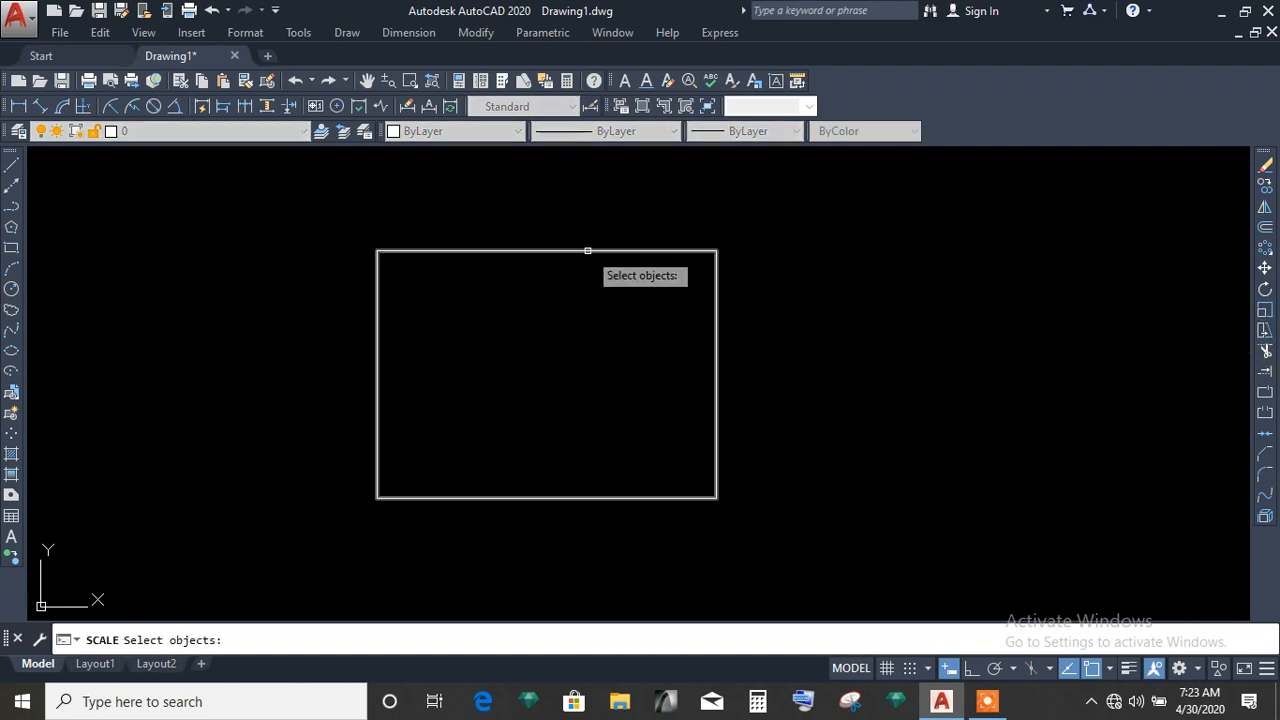
{"action": "left_click", "coordinate": [589, 251]}
{"action": "key", "text": "Return"}
{"action": "left_click", "coordinate": [714, 252]}
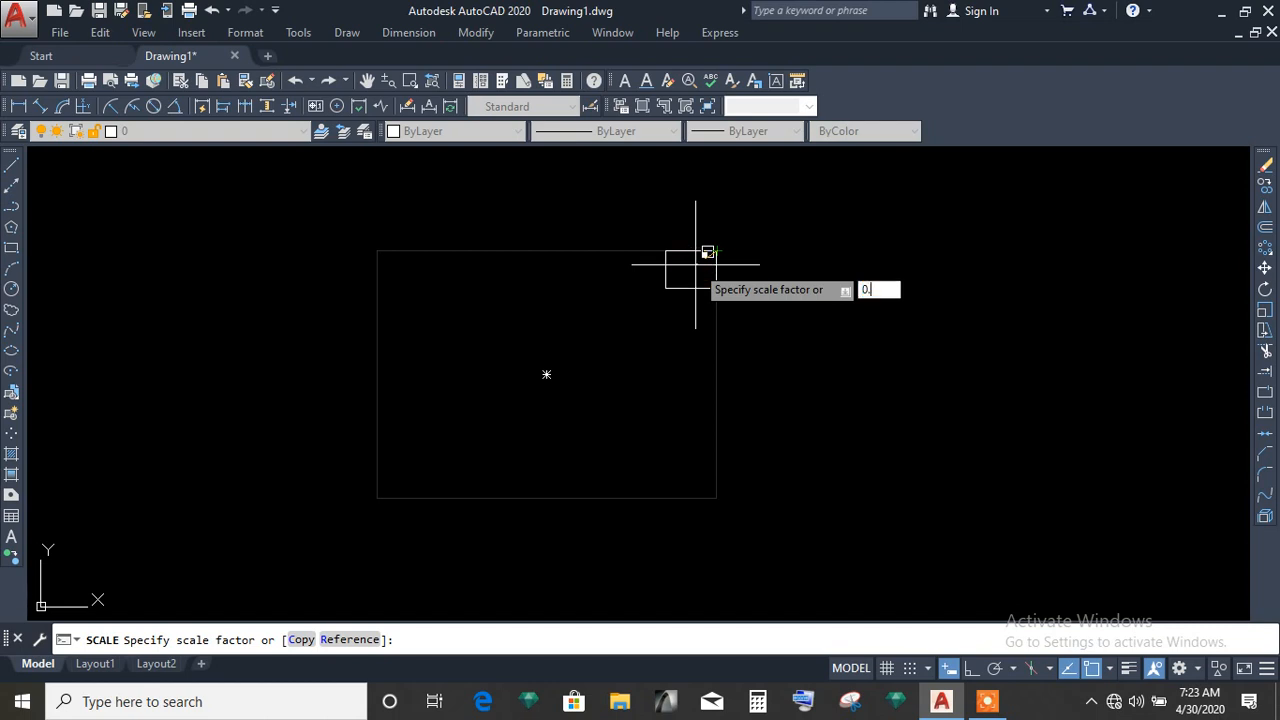
{"action": "key", "text": "Return"}
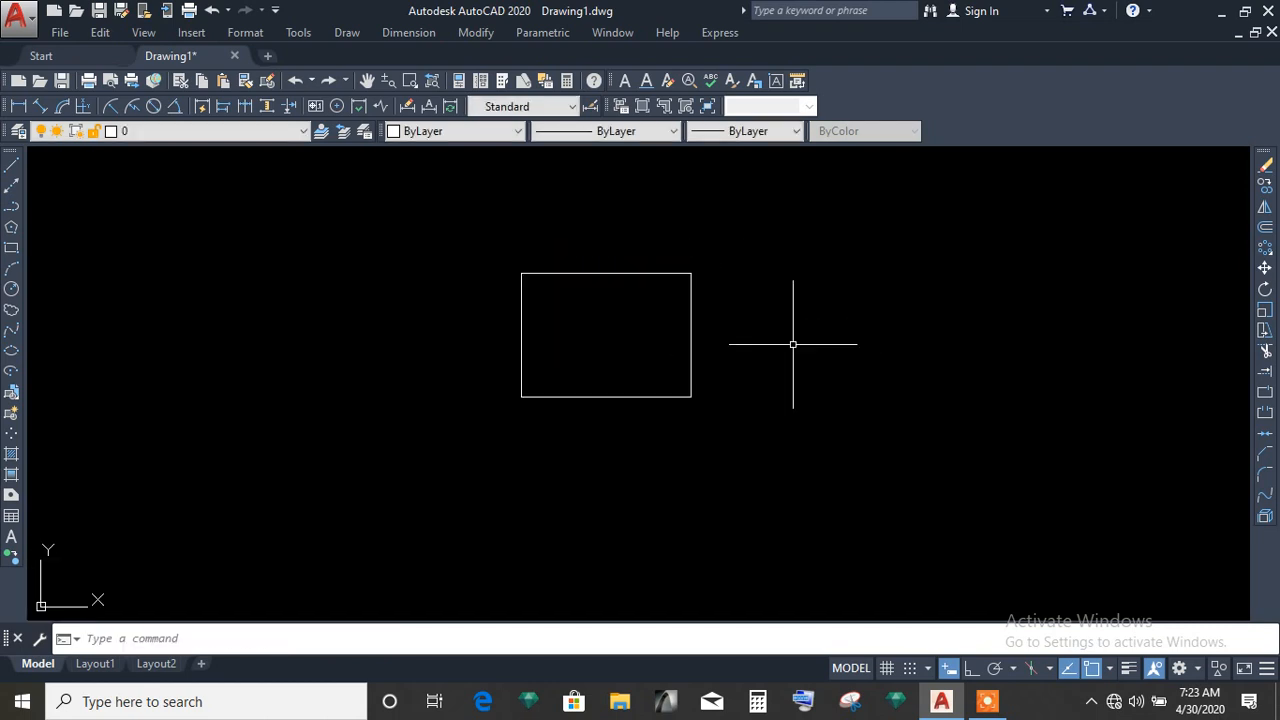
Stretch the rectangle's top-right corner straight up and its bottom-right corner straight down to form a trapezoid.
{"action": "scroll", "coordinate": [636, 321], "scroll_direction": "up", "scroll_amount": 4}
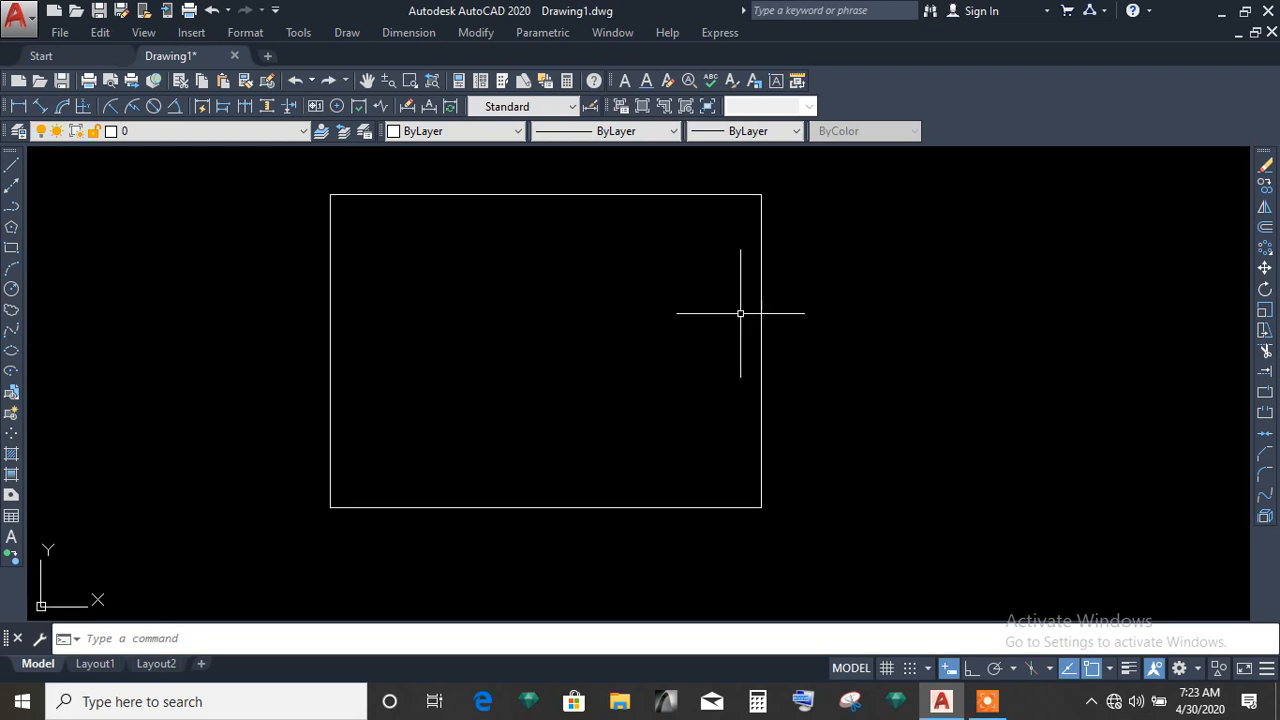
{"action": "middle_click_drag", "start_coordinate": [762, 323], "coordinate": [623, 340]}
{"action": "scroll", "coordinate": [623, 340], "scroll_direction": "down", "scroll_amount": 4}
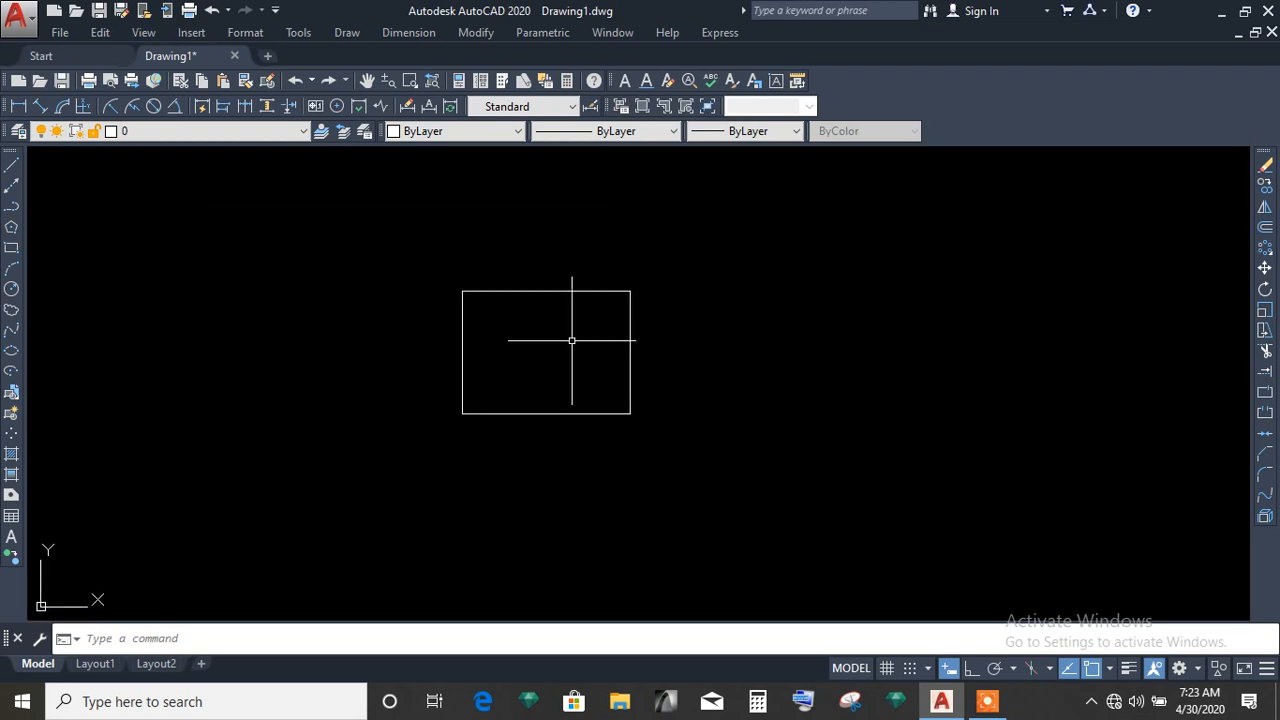
{"action": "scroll", "coordinate": [553, 328], "scroll_direction": "up", "scroll_amount": 2}
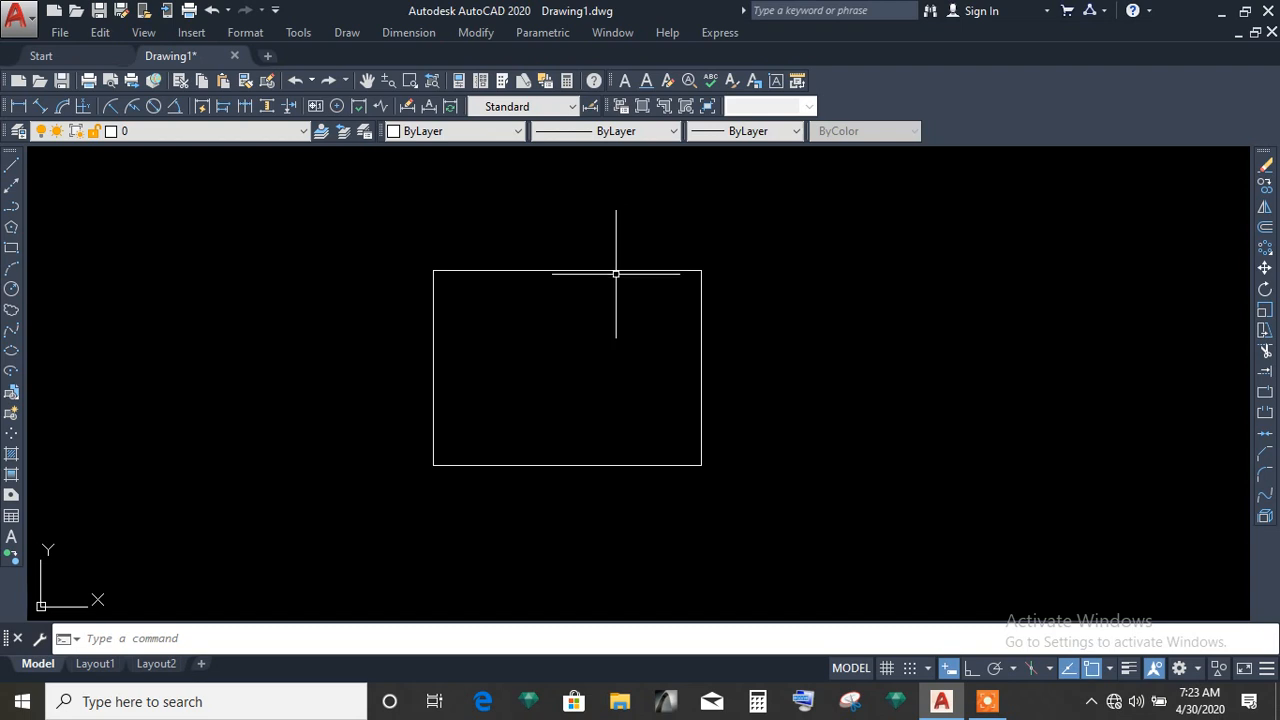
{"action": "left_click", "coordinate": [616, 270]}
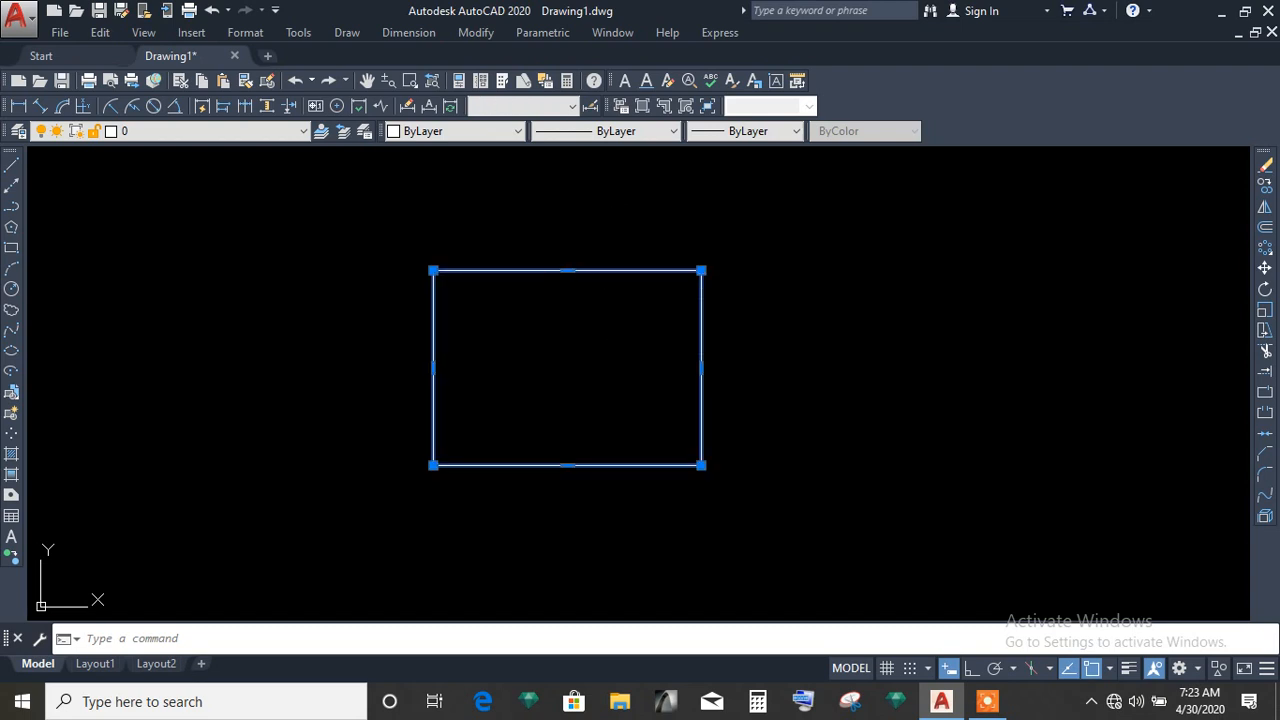
{"action": "left_click", "coordinate": [701, 270]}
{"action": "left_click", "coordinate": [701, 196]}
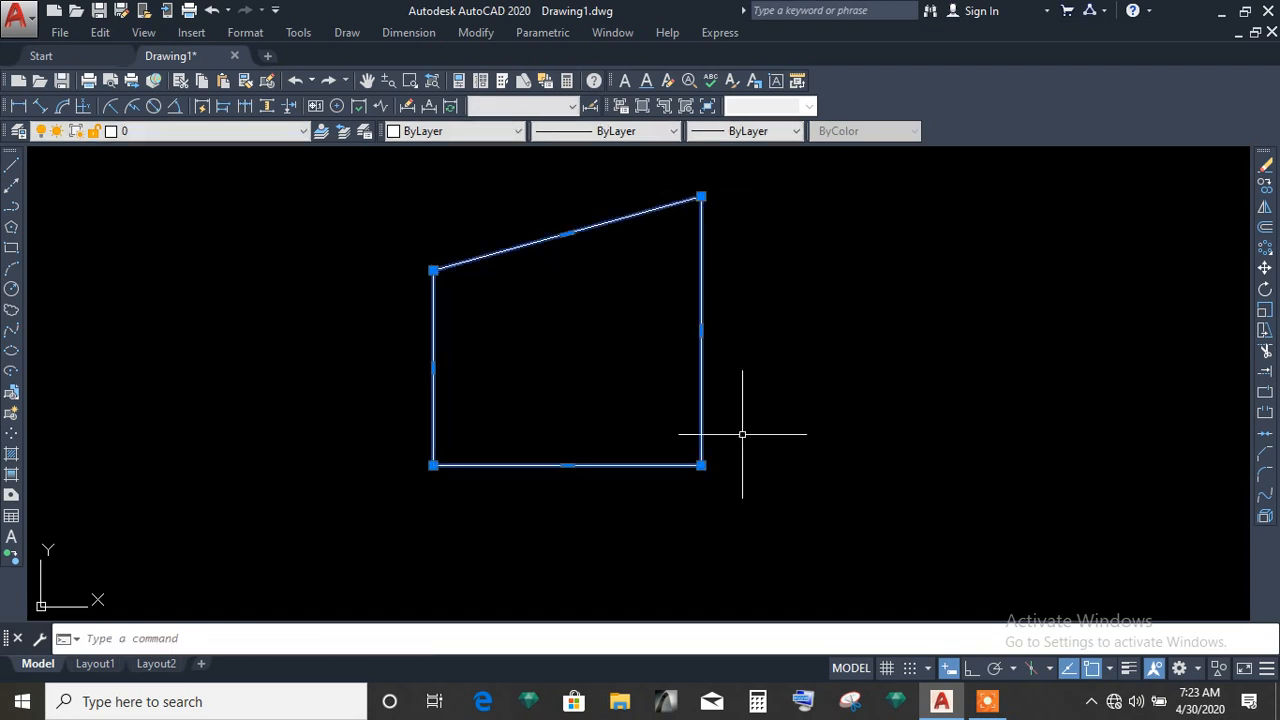
{"action": "left_click", "coordinate": [701, 465]}
{"action": "left_click", "coordinate": [702, 587]}
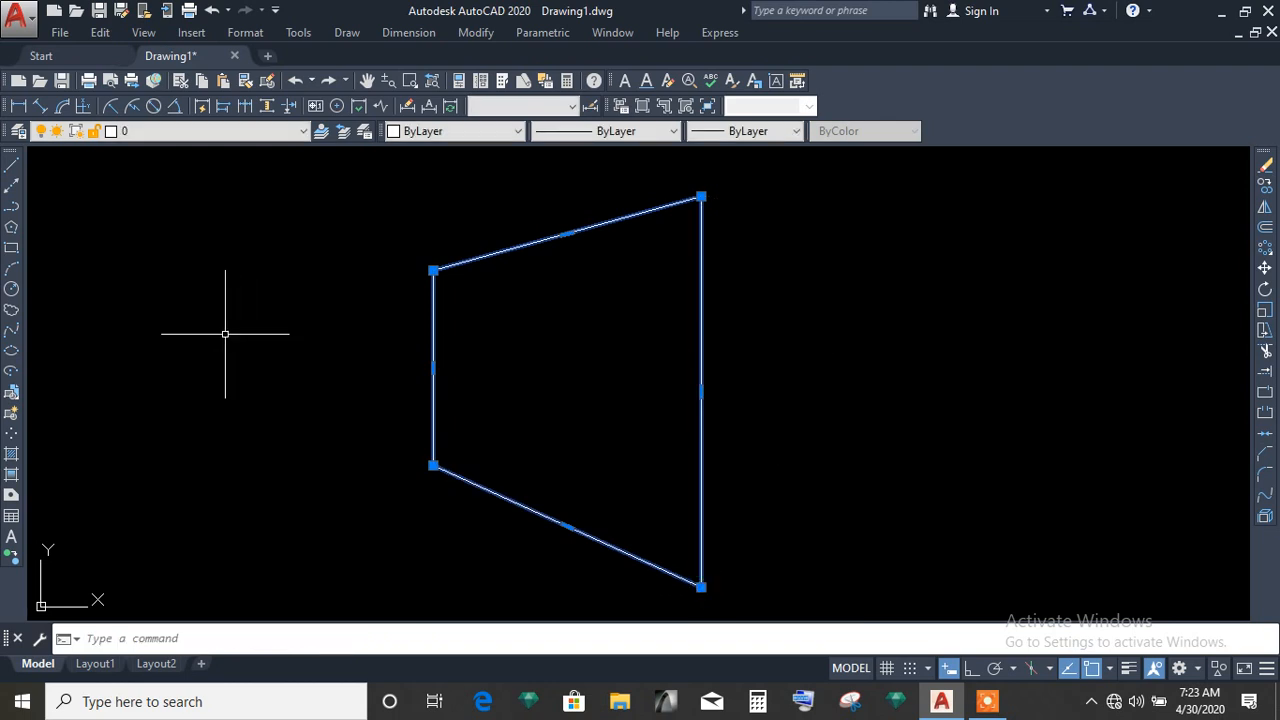
Draw a rectangle inside the trapezoid, starting at its upper-left corner and nearly as tall as its left edge.
{"action": "left_click", "coordinate": [11, 248]}
{"action": "left_click", "coordinate": [433, 270]}
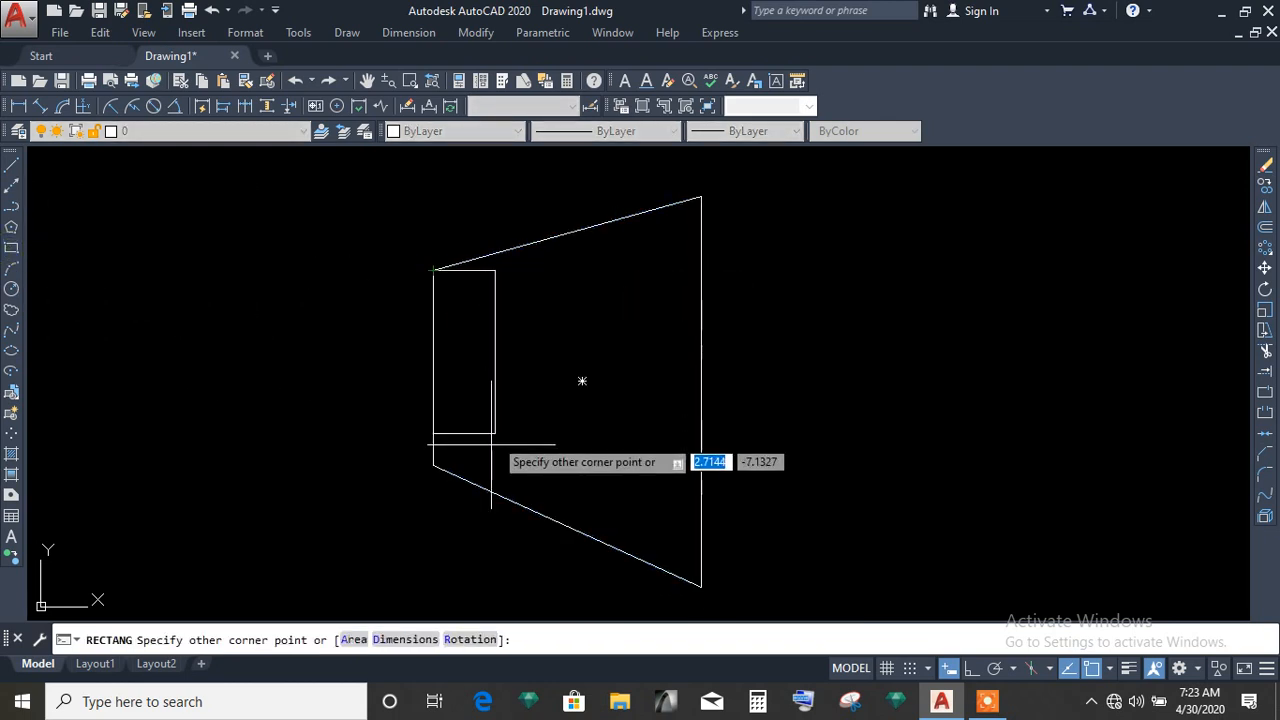
{"action": "left_click", "coordinate": [653, 463]}
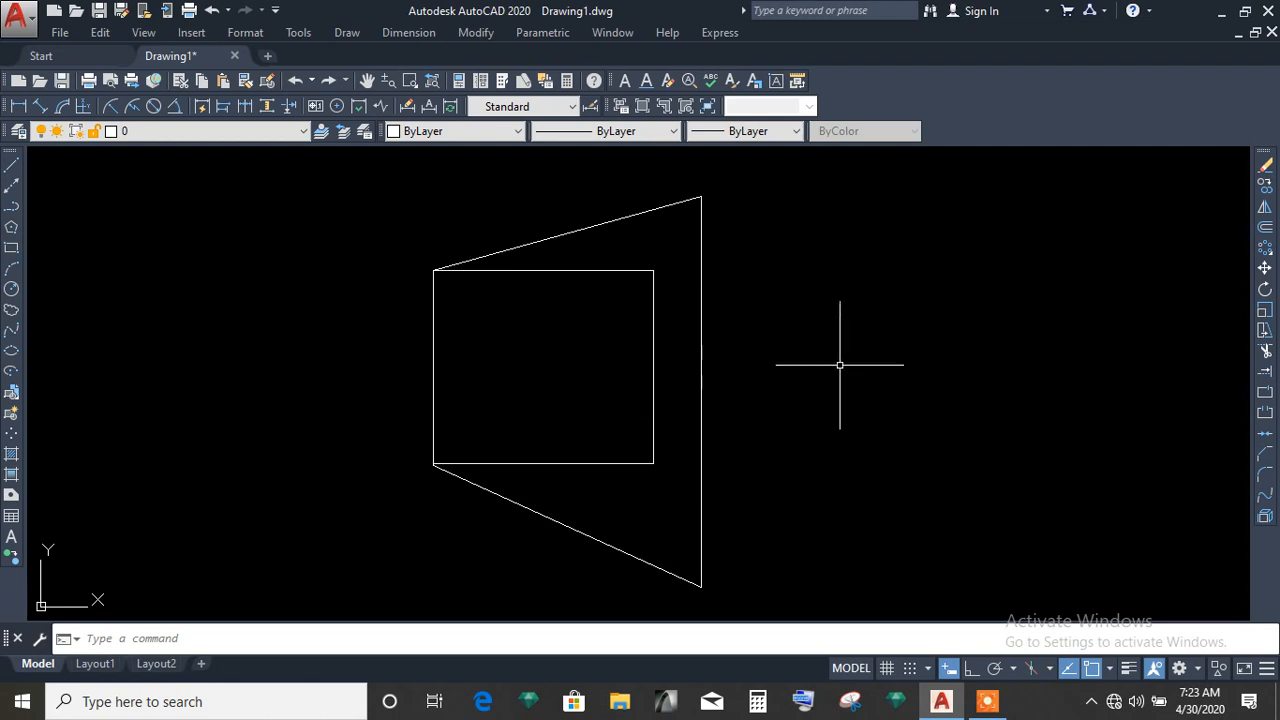
Draw a long horizontal line in an empty area with Ortho mode turned on.
{"action": "middle_click_drag", "start_coordinate": [840, 365], "coordinate": [105, 373]}
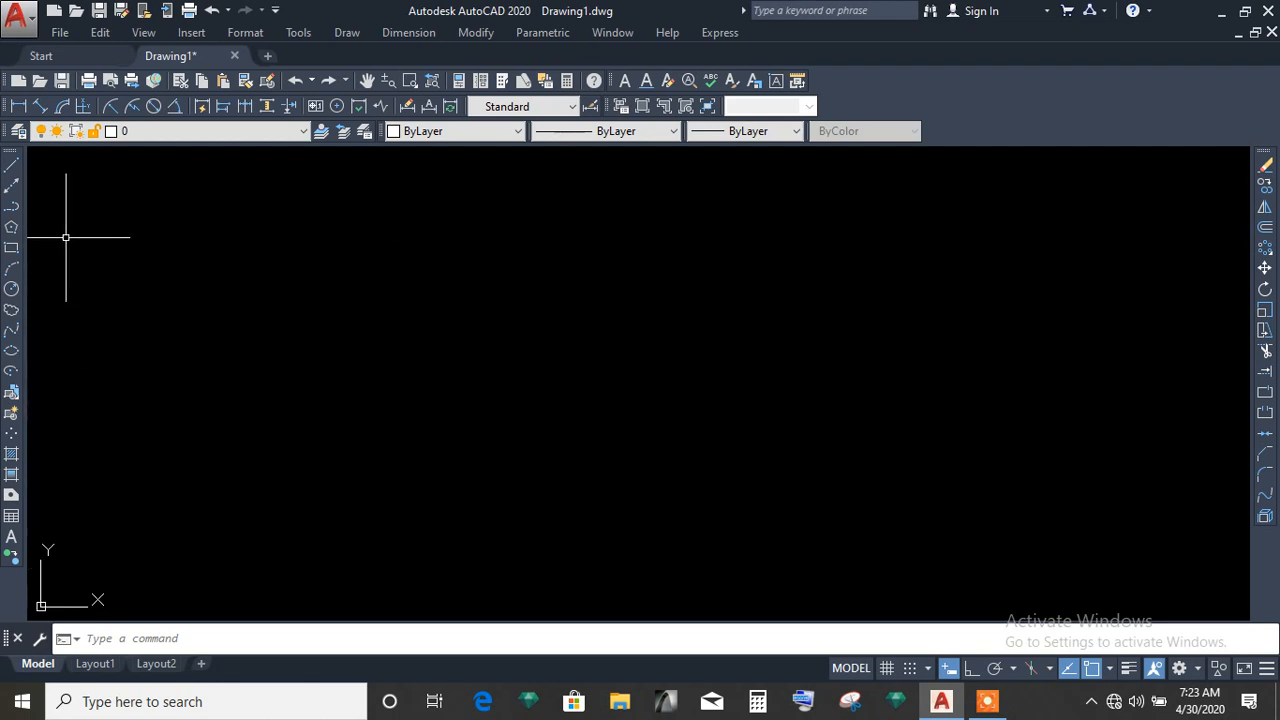
{"action": "left_click", "coordinate": [12, 164]}
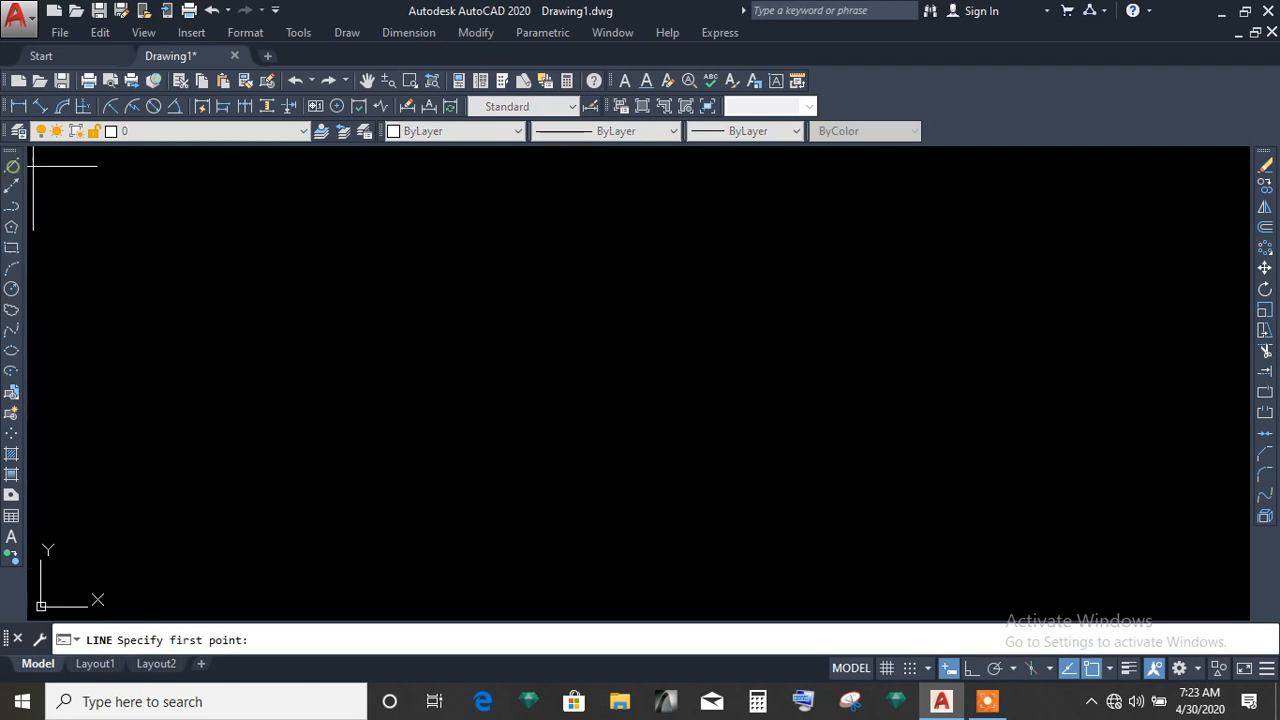
{"action": "left_click", "coordinate": [238, 367]}
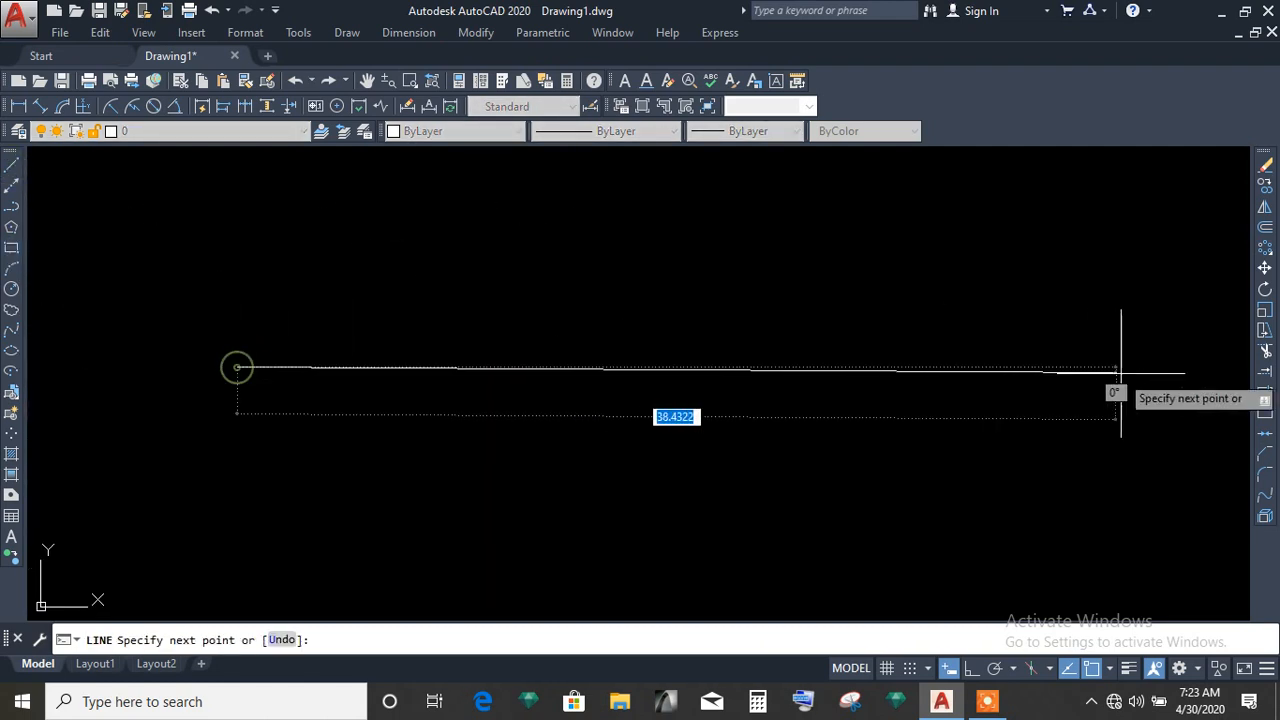
{"action": "left_click", "coordinate": [966, 670]}
{"action": "left_click", "coordinate": [1083, 381]}
{"action": "right_click", "coordinate": [1083, 382]}
{"action": "left_click", "coordinate": [1114, 396]}
Draw a vertical line crossing the horizontal line at its middle and extending on both sides of it.
{"action": "right_click", "coordinate": [892, 272]}
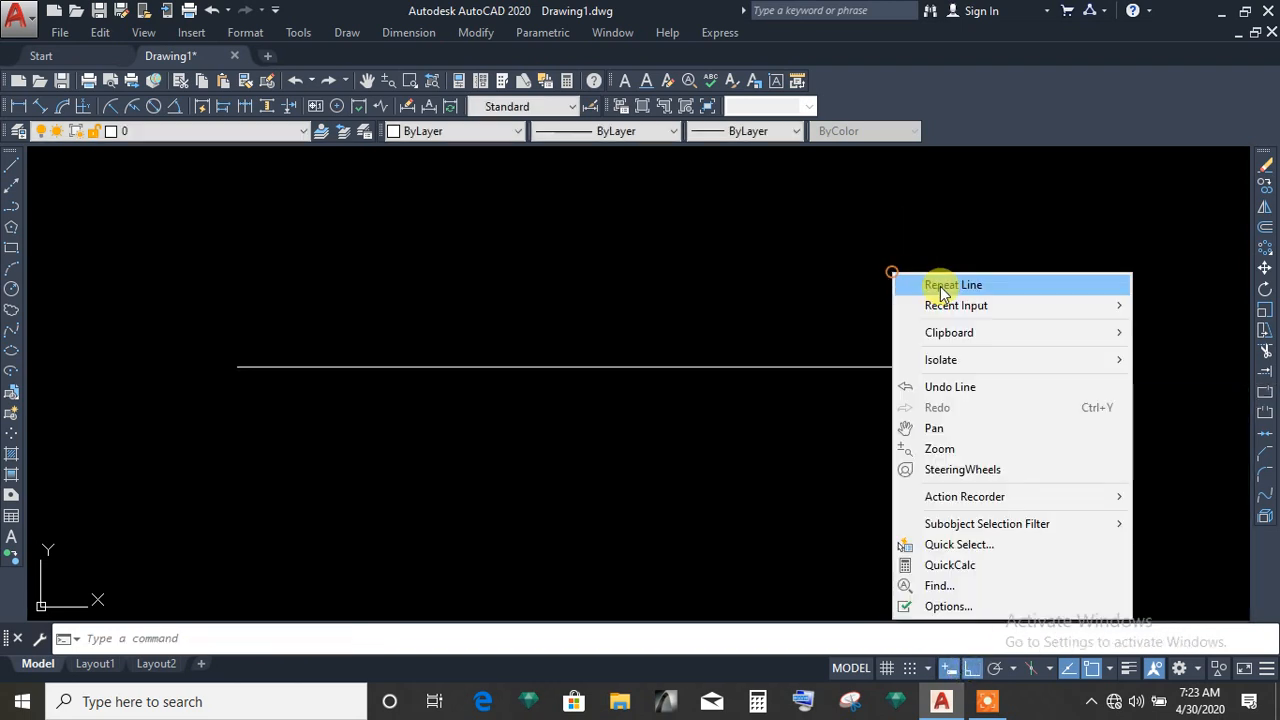
{"action": "left_click", "coordinate": [942, 286]}
{"action": "left_click", "coordinate": [659, 549]}
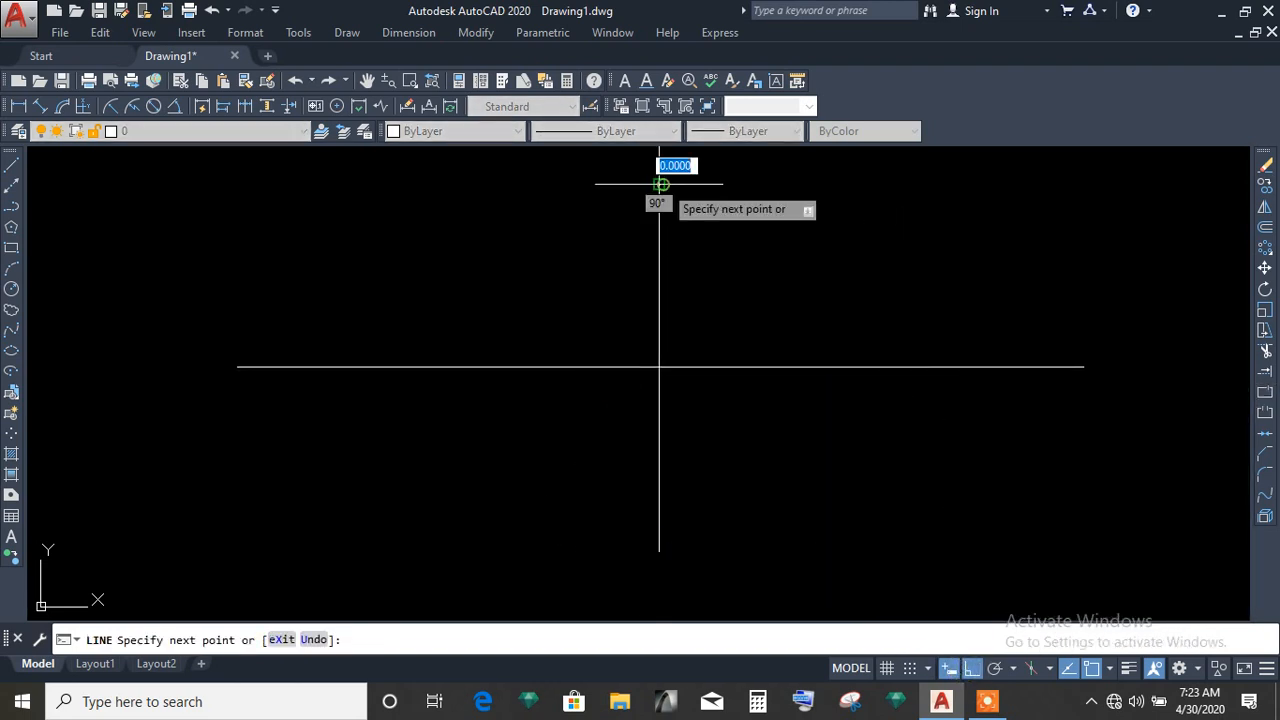
{"action": "left_click", "coordinate": [660, 184]}
{"action": "right_click", "coordinate": [660, 184]}
{"action": "left_click", "coordinate": [700, 216]}
Trim away the upper half of the vertical line and the right half of the horizontal line at their intersection.
{"action": "left_click", "coordinate": [1266, 355]}
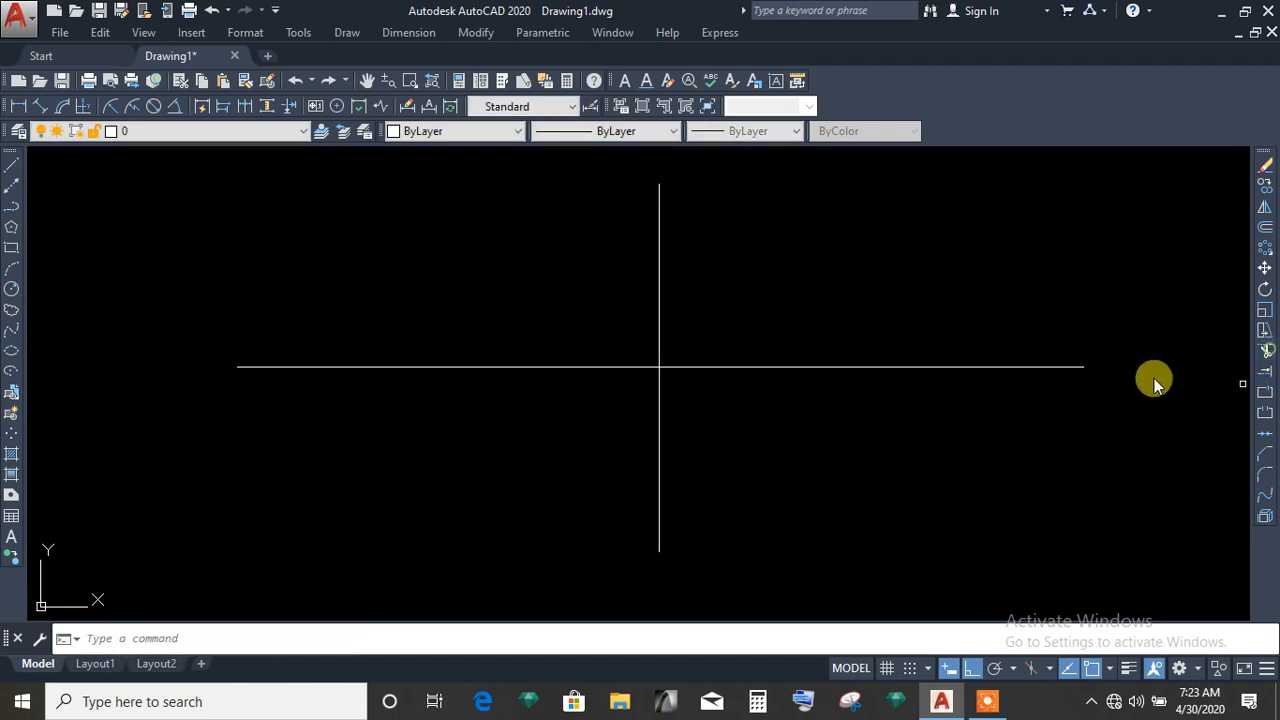
{"action": "key", "text": "Return"}
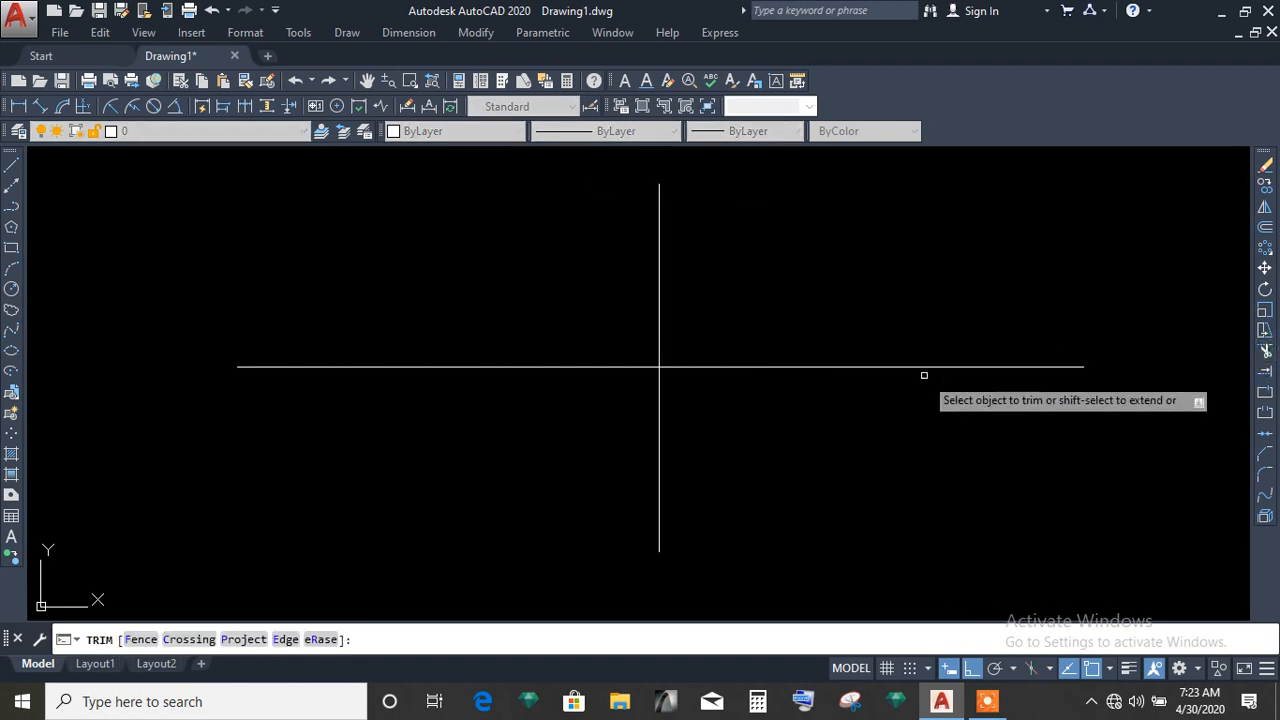
{"action": "left_click", "coordinate": [659, 198]}
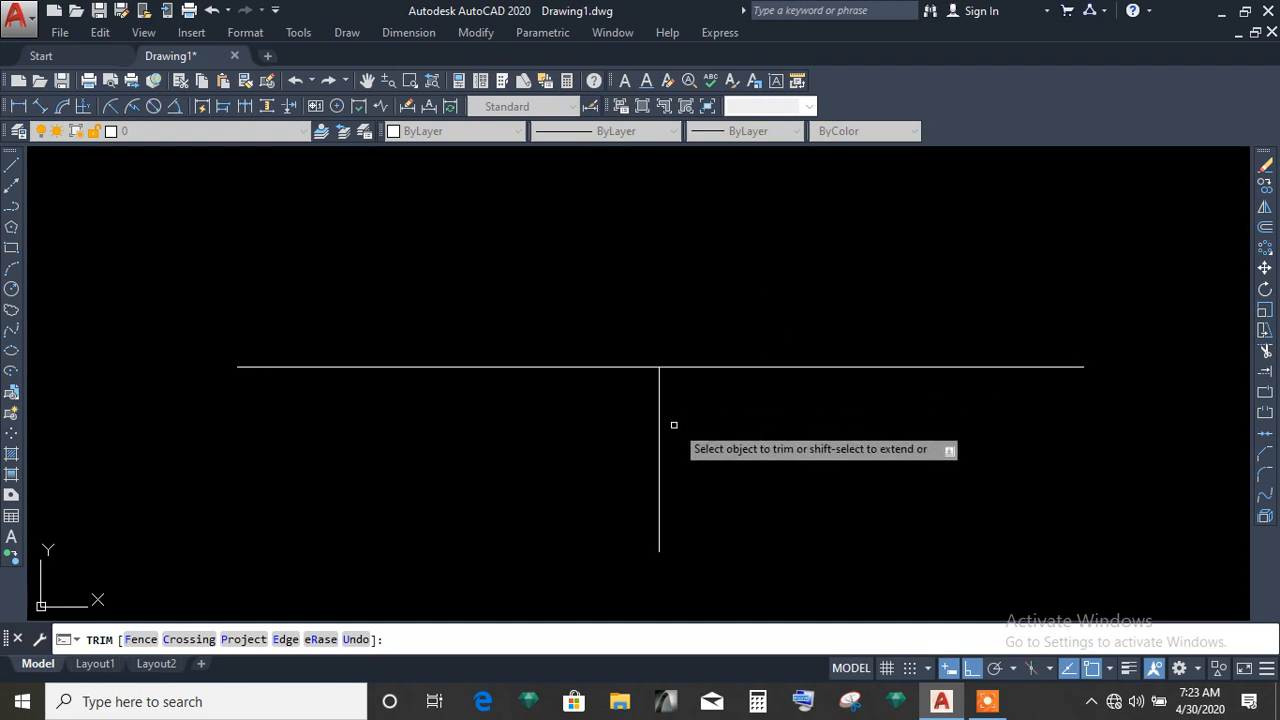
{"action": "left_click", "coordinate": [725, 366]}
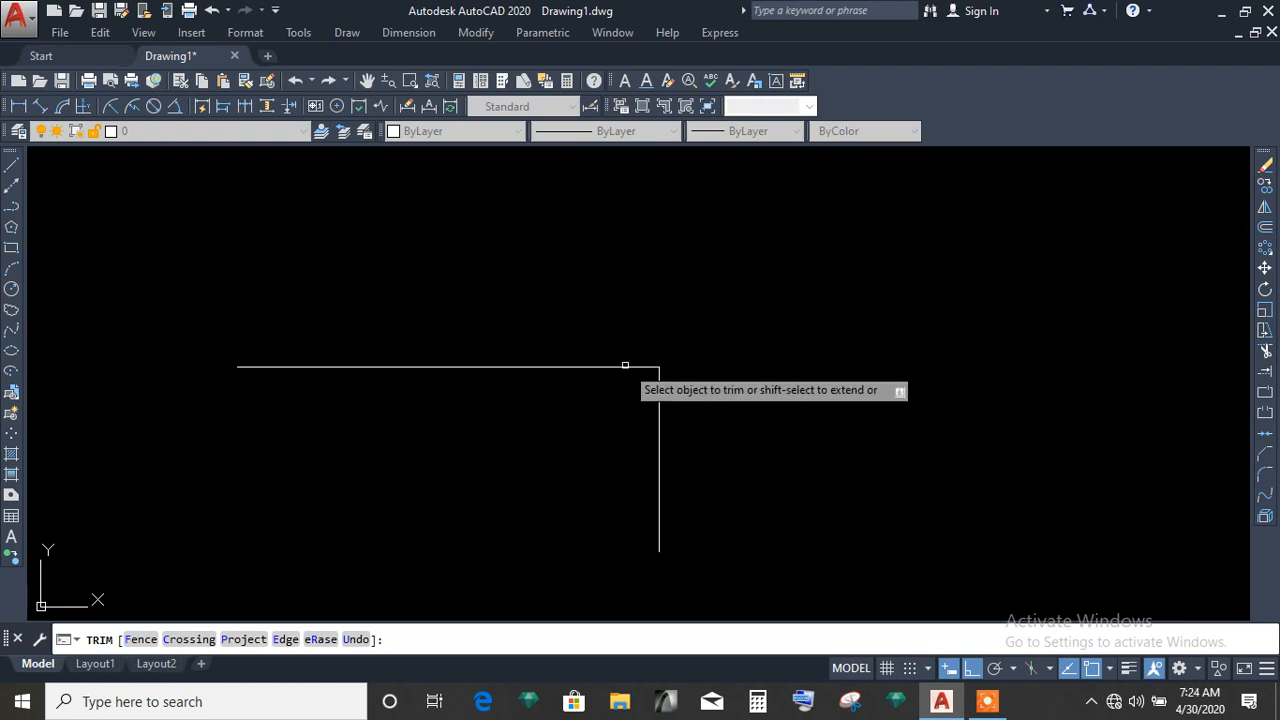
{"action": "left_click", "coordinate": [624, 366]}
{"action": "left_click", "coordinate": [666, 400]}
{"action": "left_click", "coordinate": [751, 455]}
{"action": "left_click", "coordinate": [490, 302]}
{"action": "right_click", "coordinate": [771, 300]}
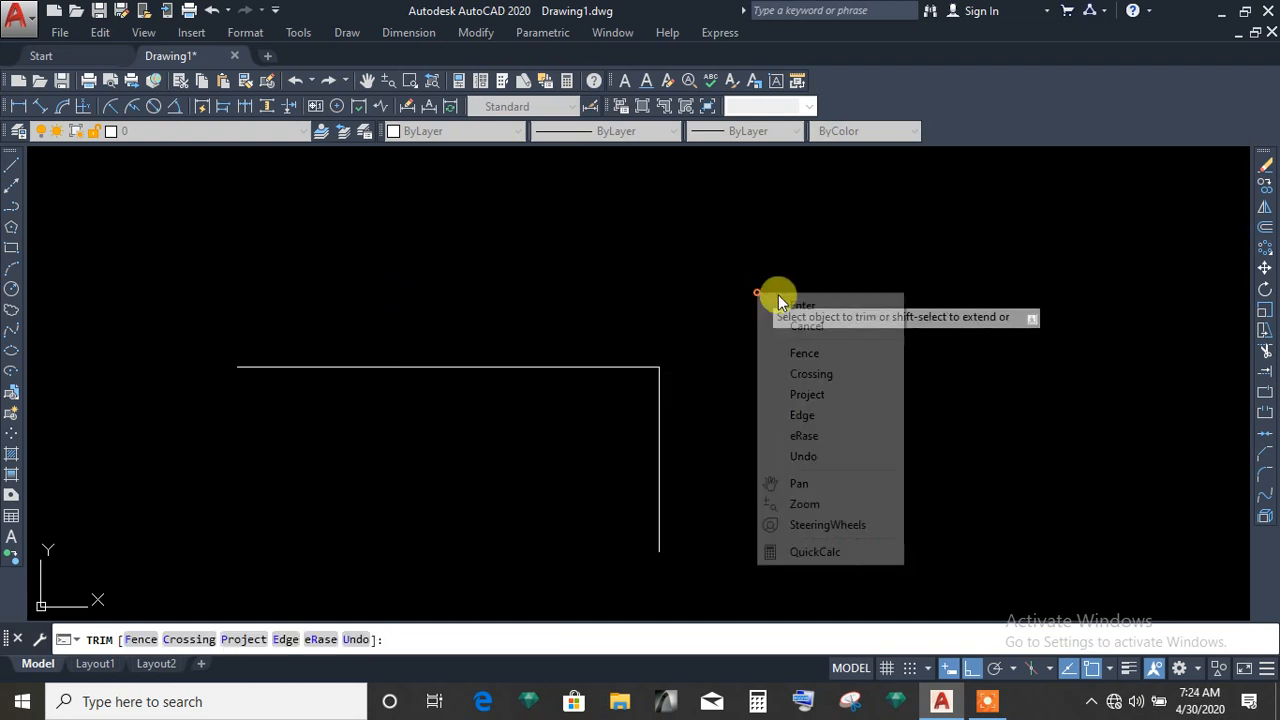
{"action": "left_click", "coordinate": [837, 323]}
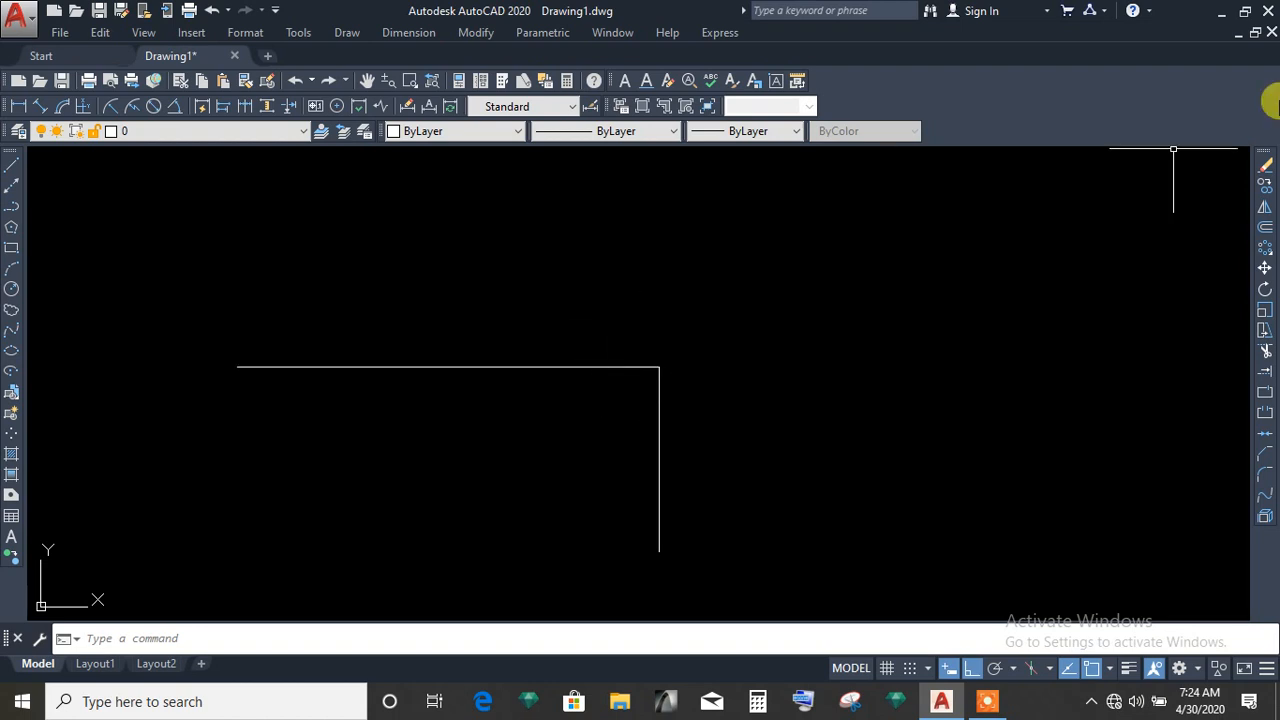
Erase the two trimmed lines that form the corner.
{"action": "left_click", "coordinate": [1266, 168]}
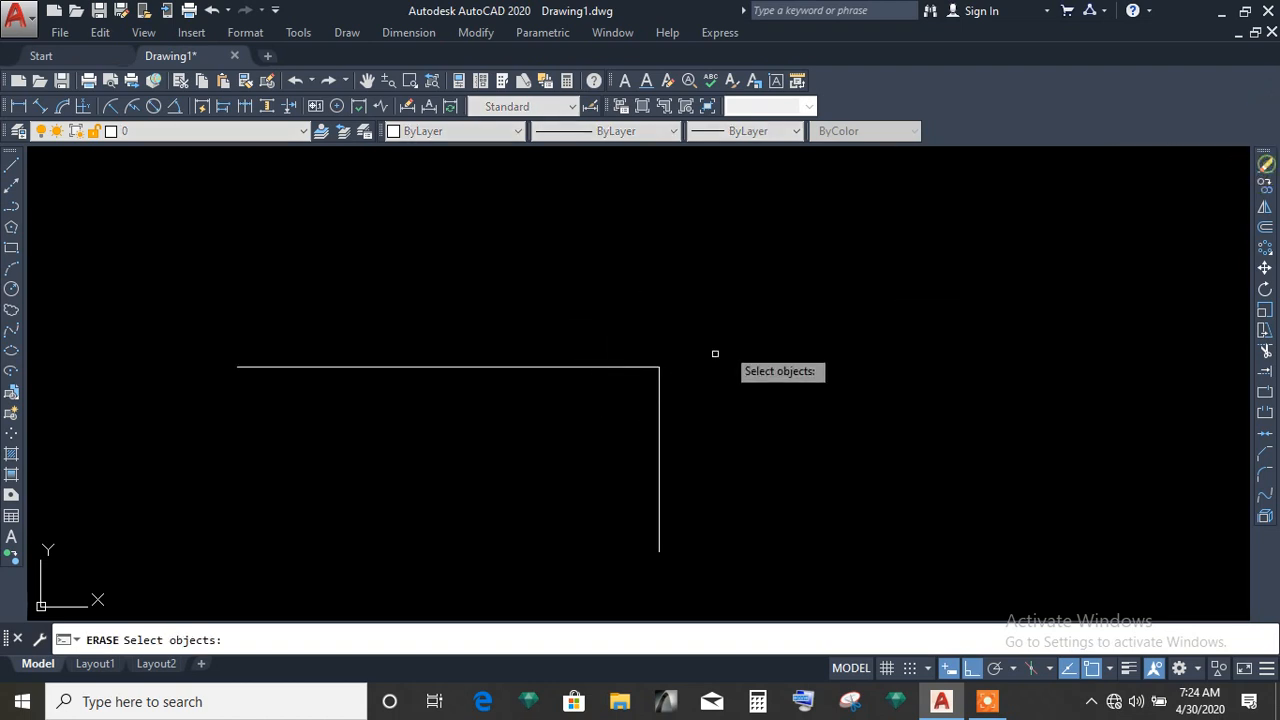
{"action": "left_click", "coordinate": [794, 432]}
{"action": "left_click", "coordinate": [542, 290]}
{"action": "key", "text": "Return"}
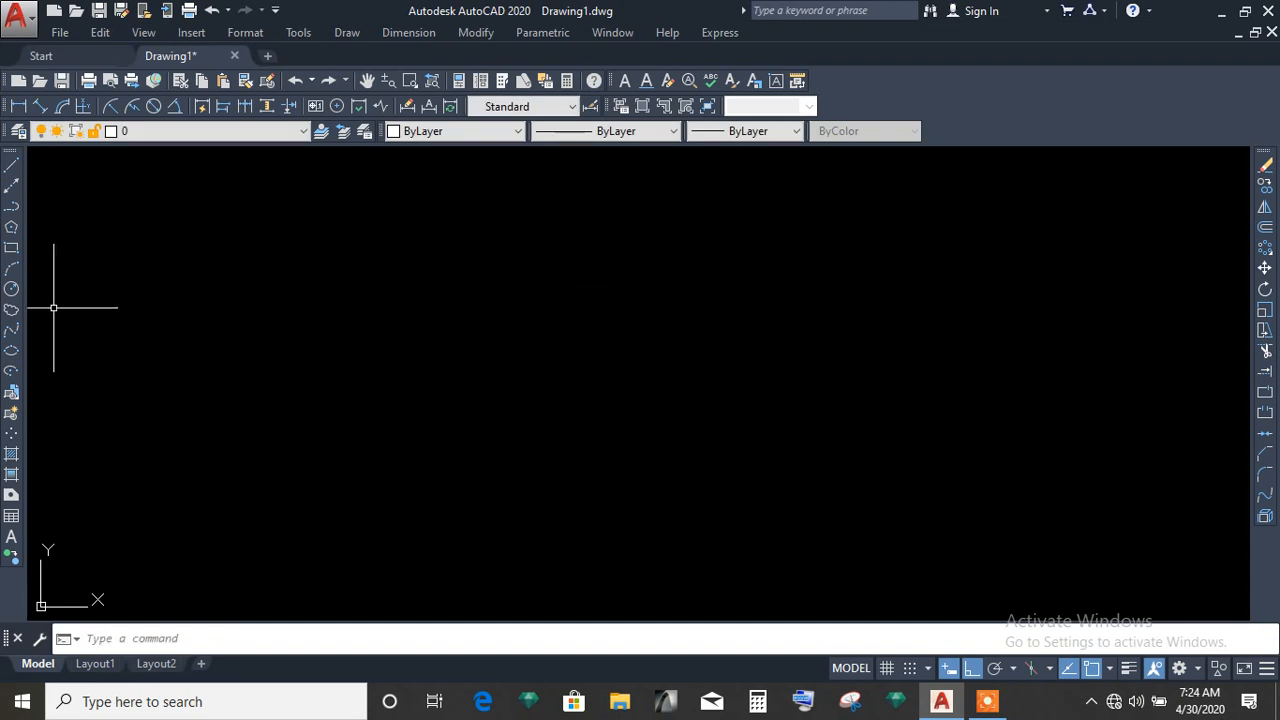
Draw a vertical line spanning most of the empty drawing area's height, left of its centre.
{"action": "left_click", "coordinate": [12, 170]}
{"action": "left_click", "coordinate": [387, 203]}
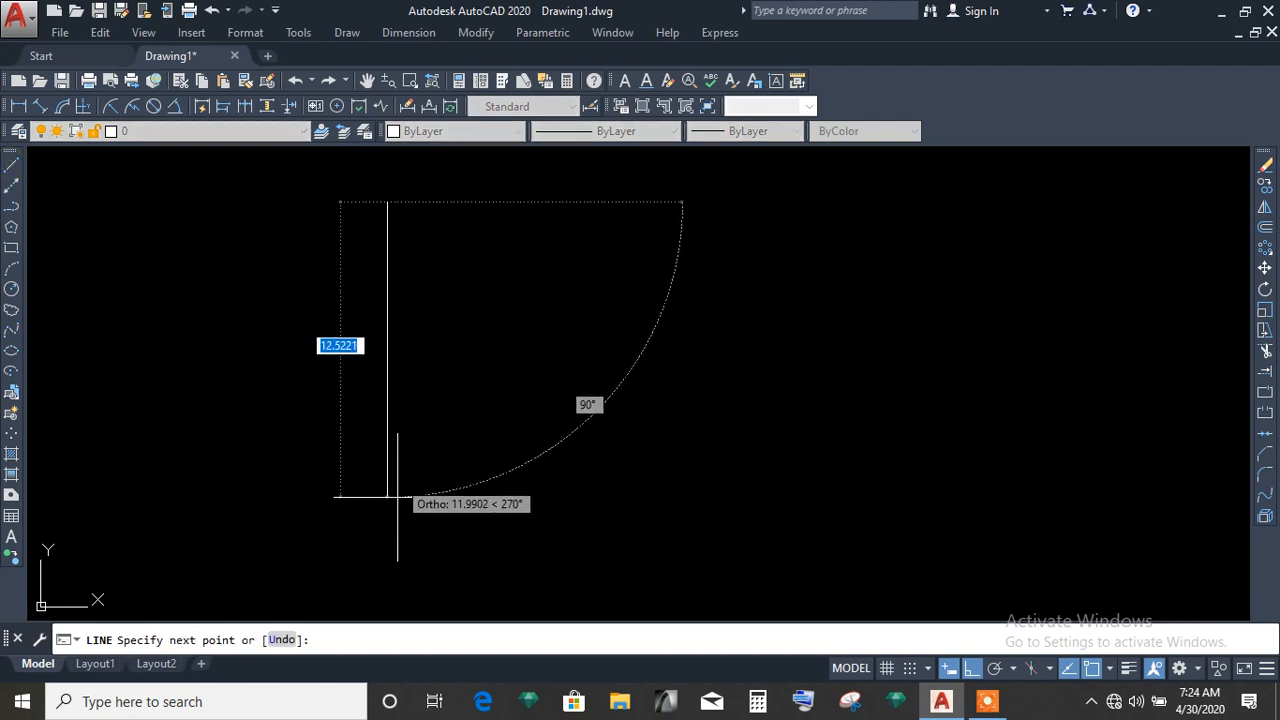
{"action": "left_click", "coordinate": [387, 549]}
{"action": "right_click", "coordinate": [387, 549]}
{"action": "left_click", "coordinate": [436, 343]}
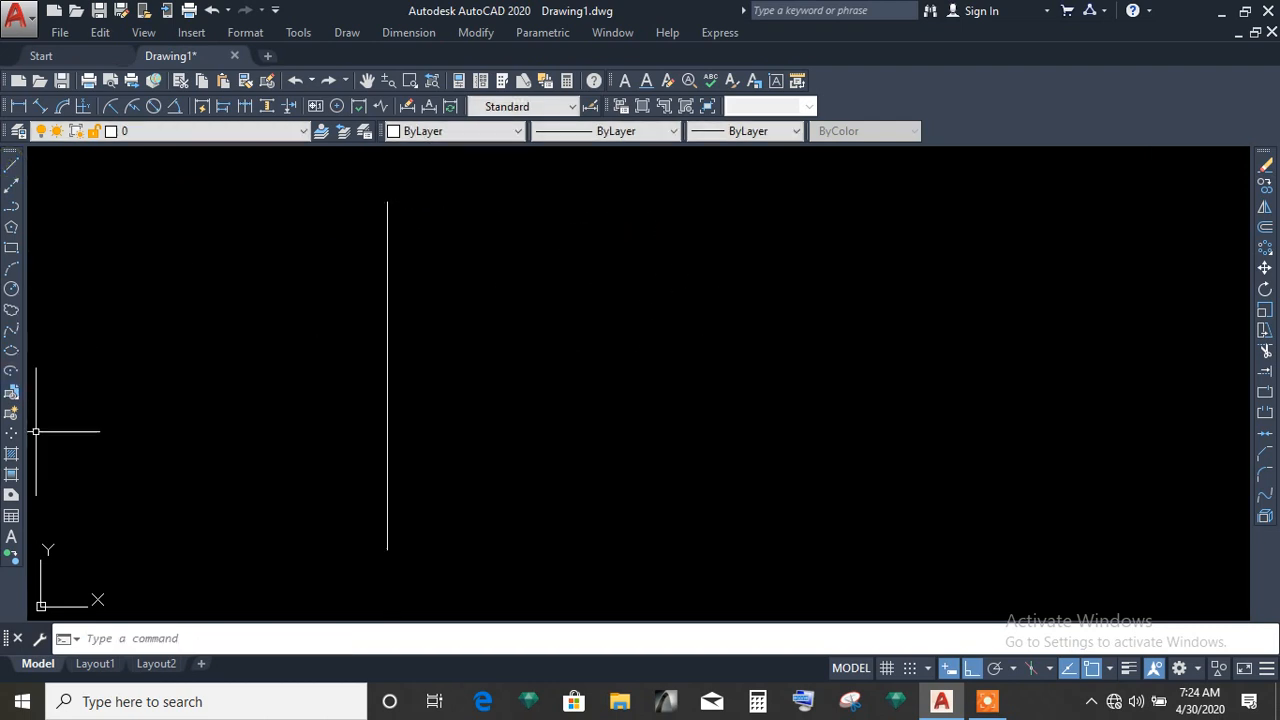
Draw a separate horizontal line to the right of the vertical line, leaving a gap between them.
{"action": "left_click", "coordinate": [12, 165]}
{"action": "left_click", "coordinate": [545, 407]}
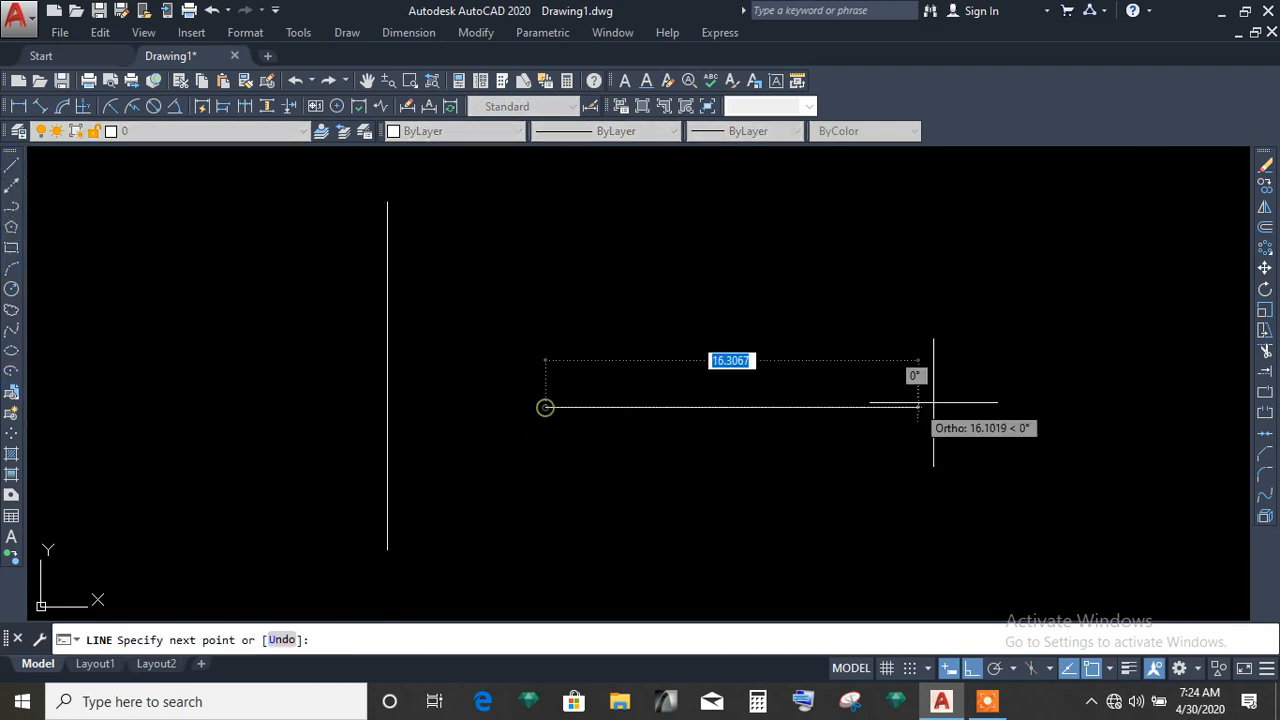
{"action": "right_click", "coordinate": [946, 407]}
{"action": "left_click", "coordinate": [1000, 419]}
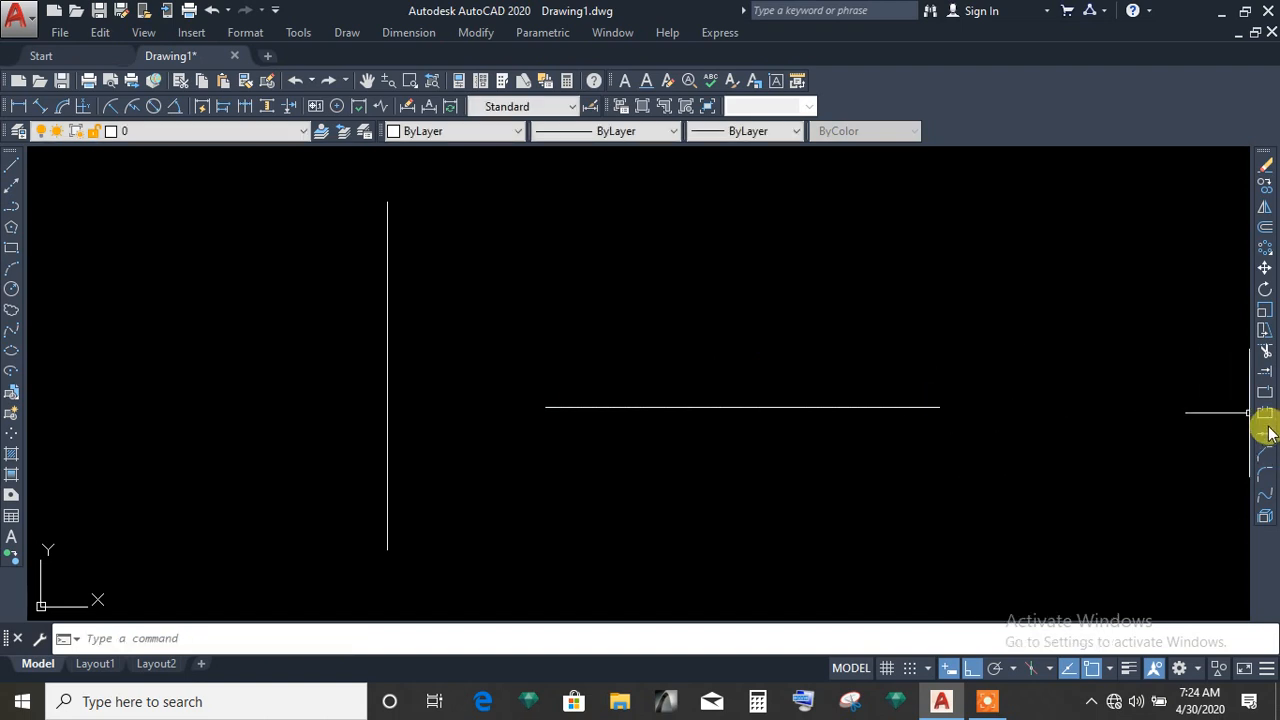
Extend the left end of the horizontal line to meet the vertical line.
{"action": "left_click", "coordinate": [1266, 372]}
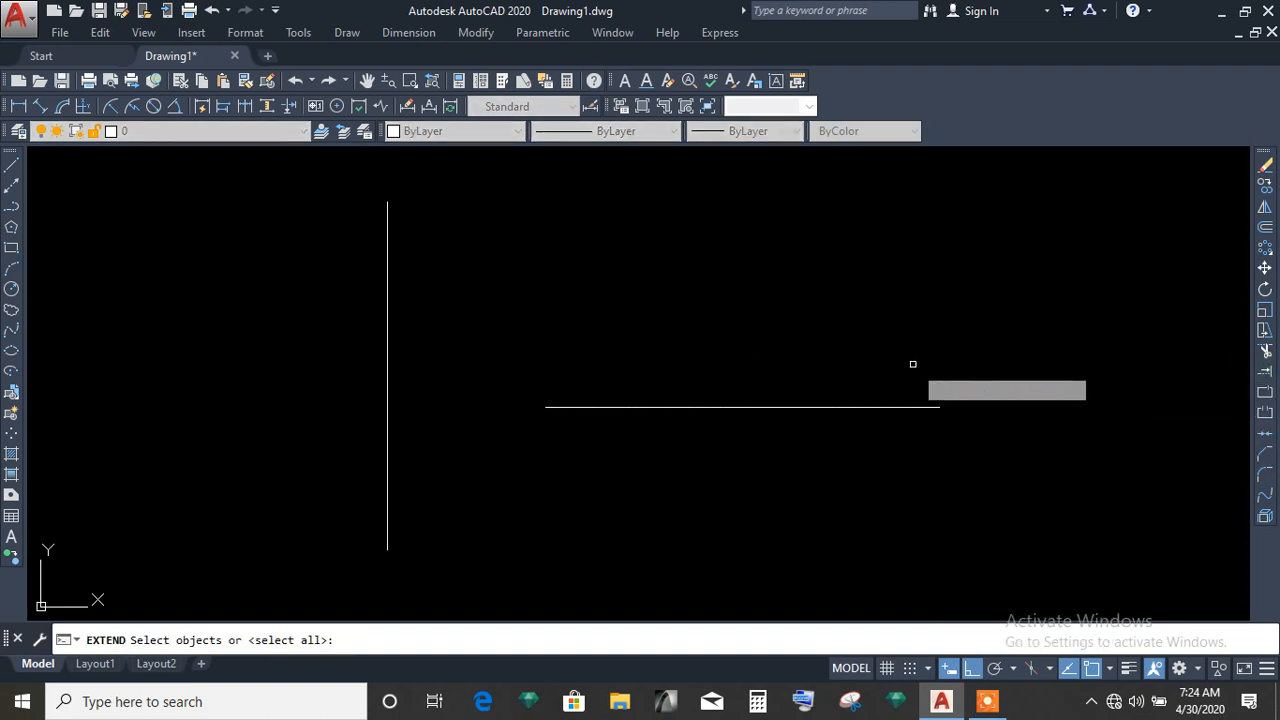
{"action": "key", "text": "Return"}
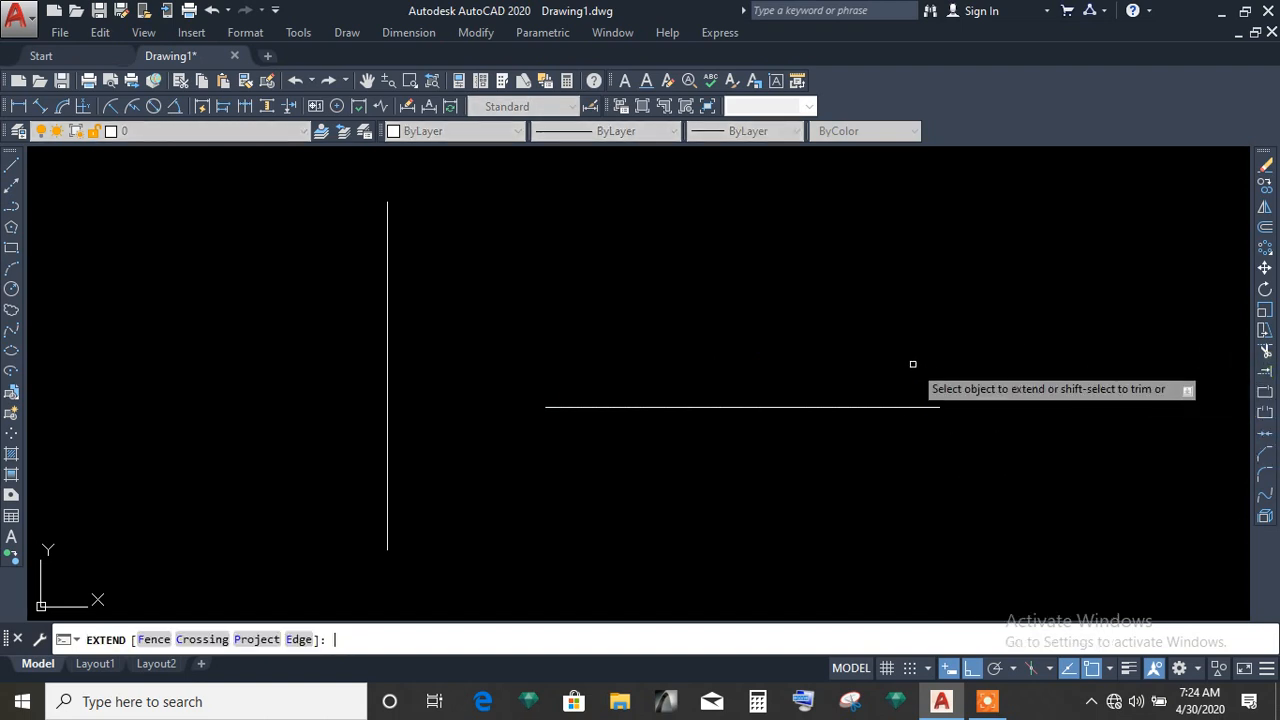
{"action": "left_click", "coordinate": [569, 406]}
{"action": "right_click", "coordinate": [623, 309]}
{"action": "left_click", "coordinate": [658, 334]}
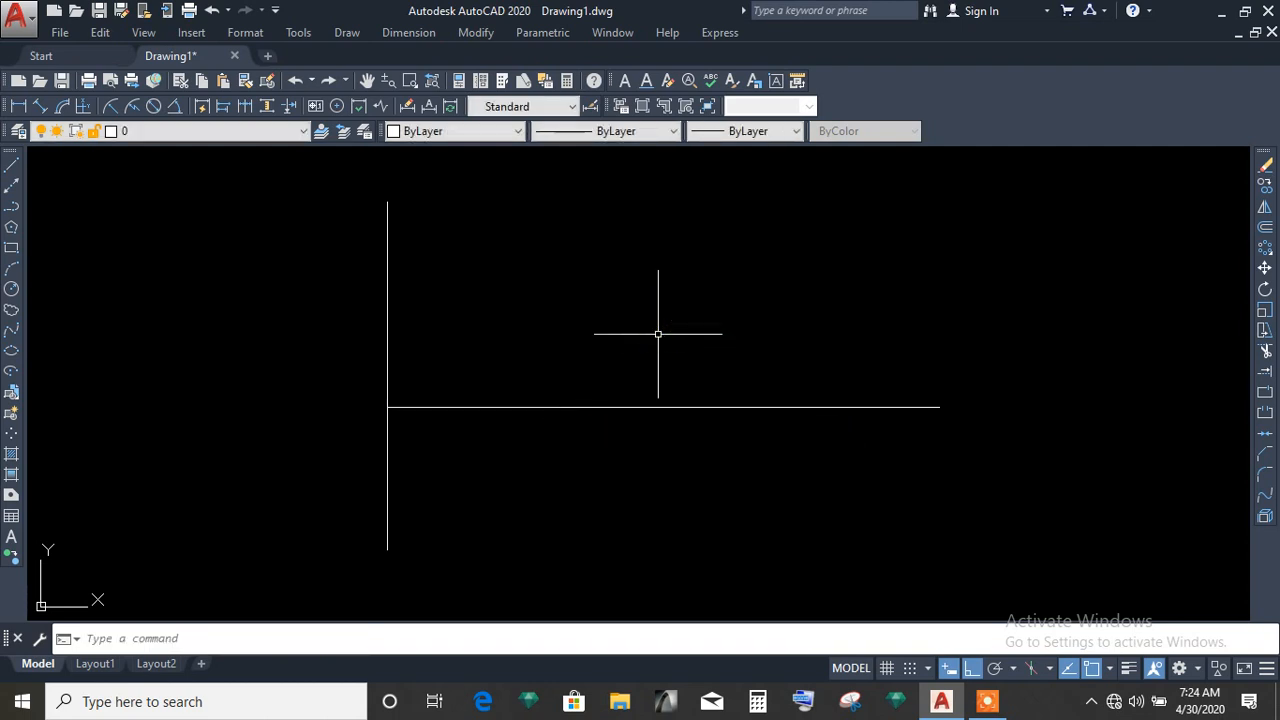
Erase the vertical line and the extended horizontal line together.
{"action": "left_click", "coordinate": [770, 440]}
{"action": "left_click", "coordinate": [380, 318]}
{"action": "left_click", "coordinate": [1265, 167]}
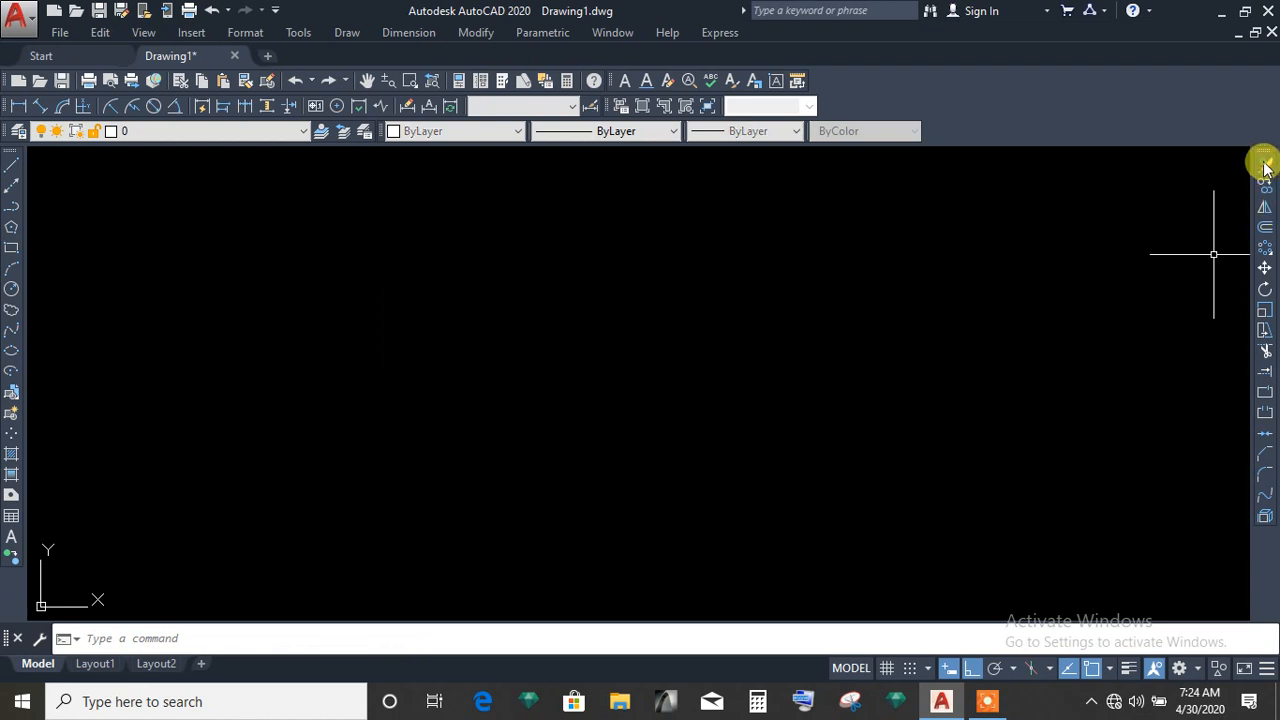
Draw one long horizontal line across the empty drawing area.
{"action": "left_click", "coordinate": [11, 165]}
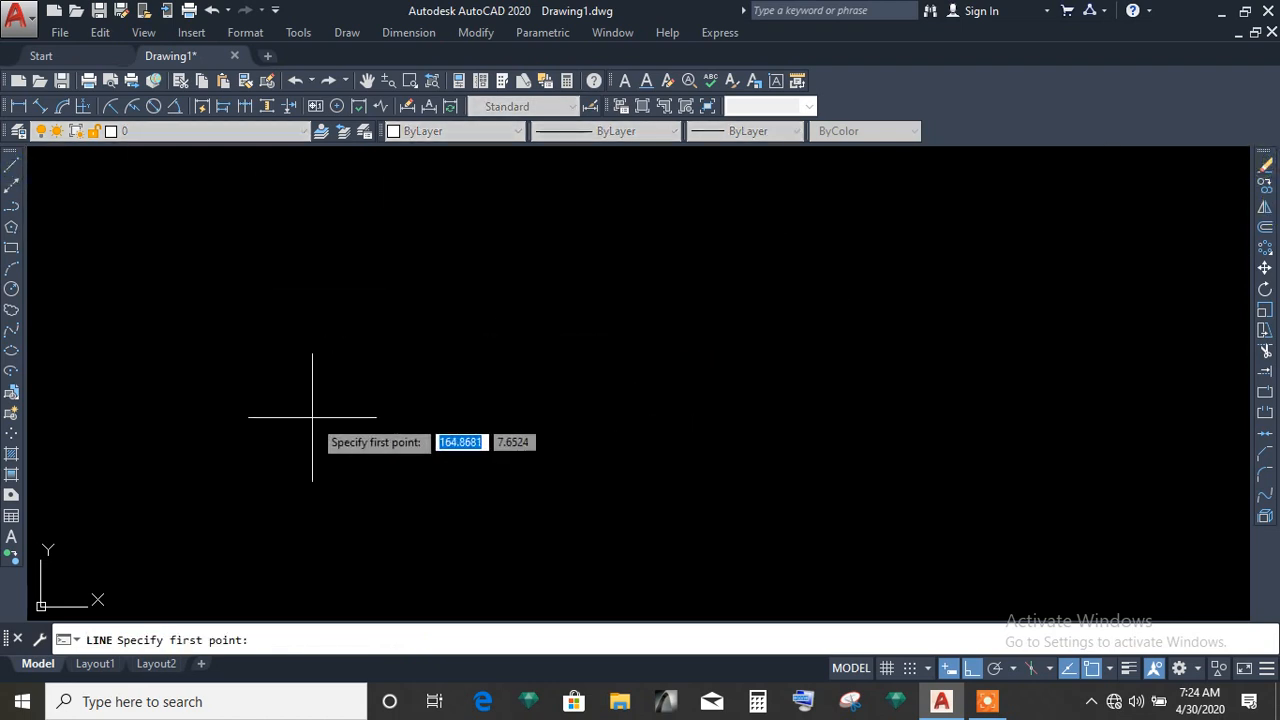
{"action": "left_click", "coordinate": [214, 408]}
{"action": "left_click", "coordinate": [1118, 408]}
{"action": "key", "text": "Escape"}
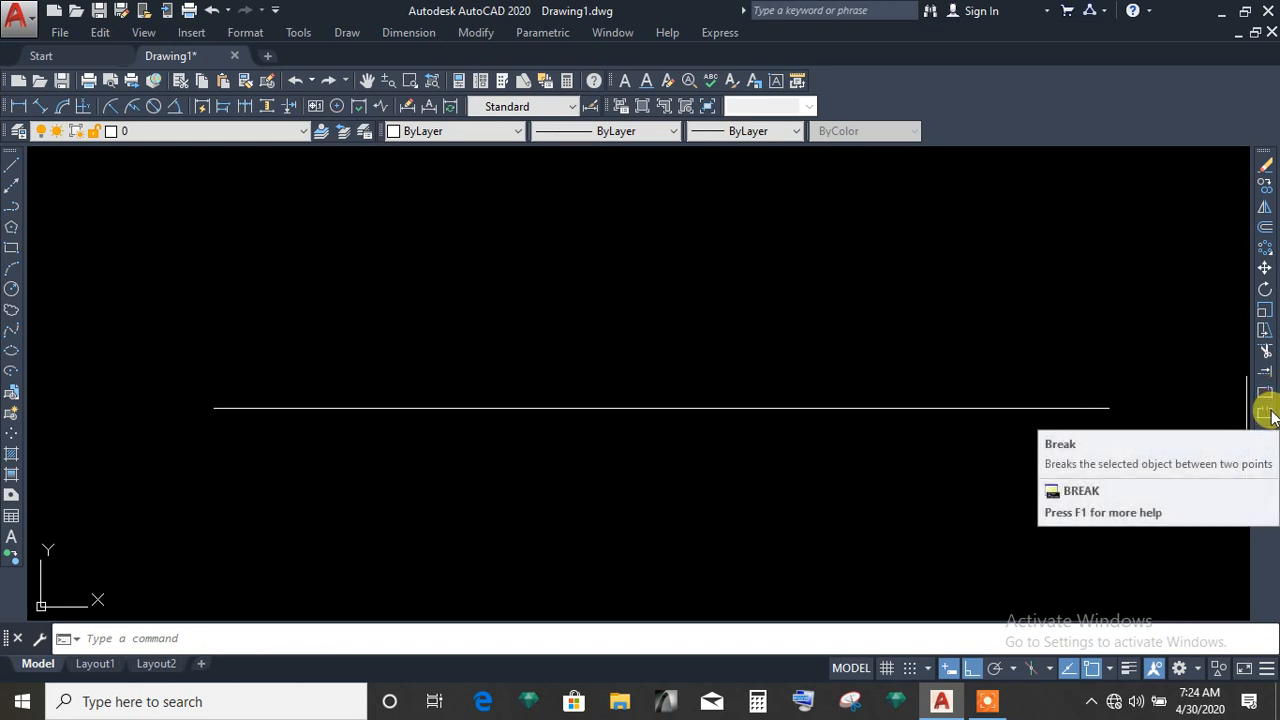
Break the long horizontal line at a single point at its midpoint.
{"action": "left_click", "coordinate": [1266, 394]}
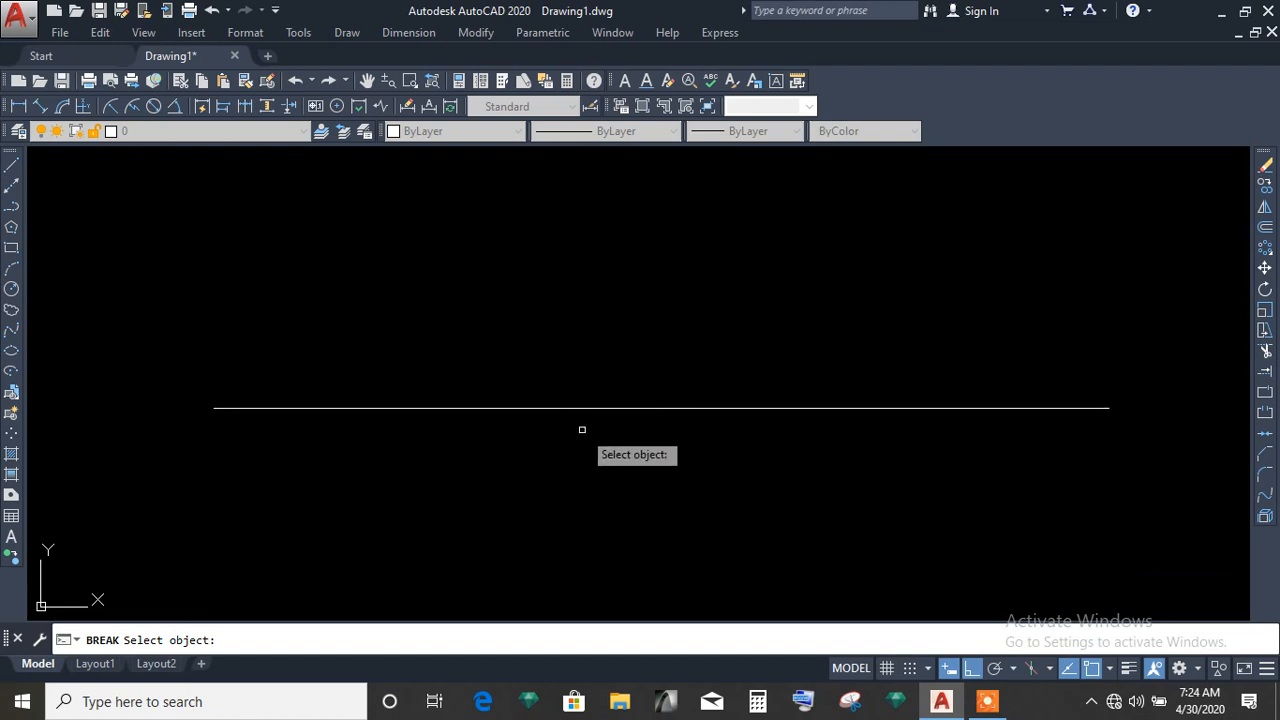
{"action": "left_click", "coordinate": [389, 408]}
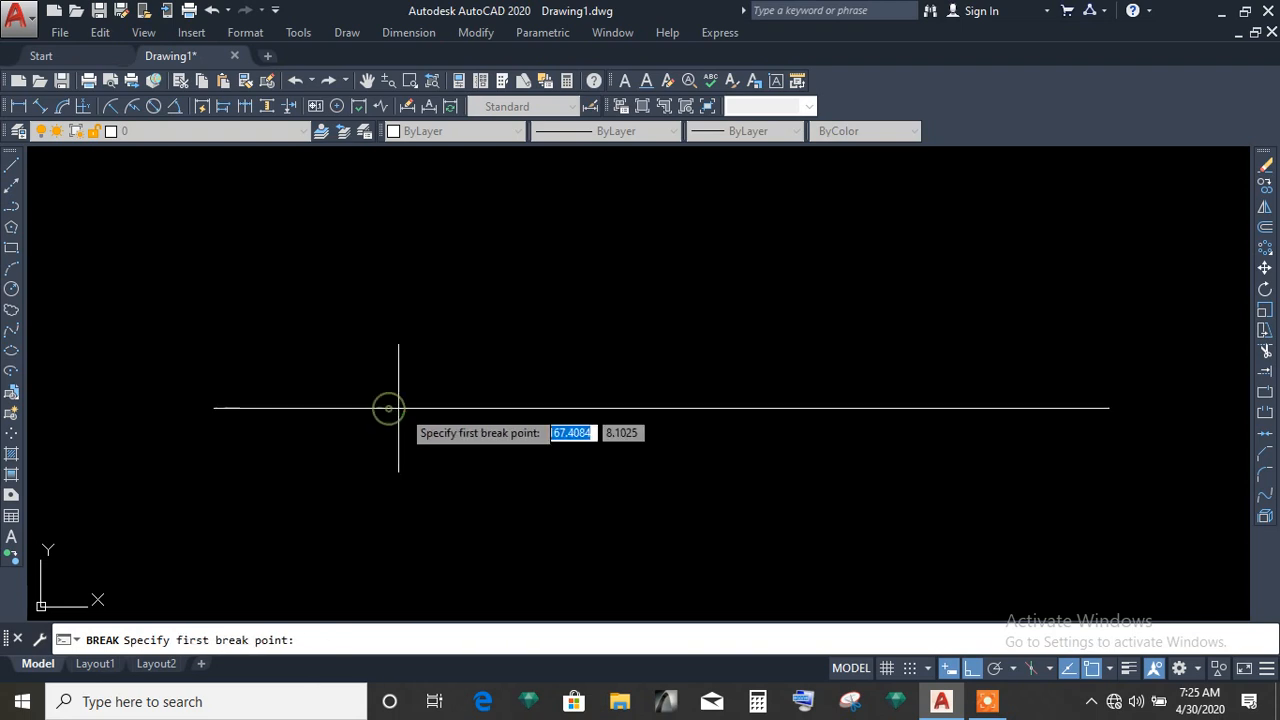
{"action": "left_click", "coordinate": [660, 408]}
Change the colour of the broken line's right half to Red.
{"action": "left_click", "coordinate": [754, 408]}
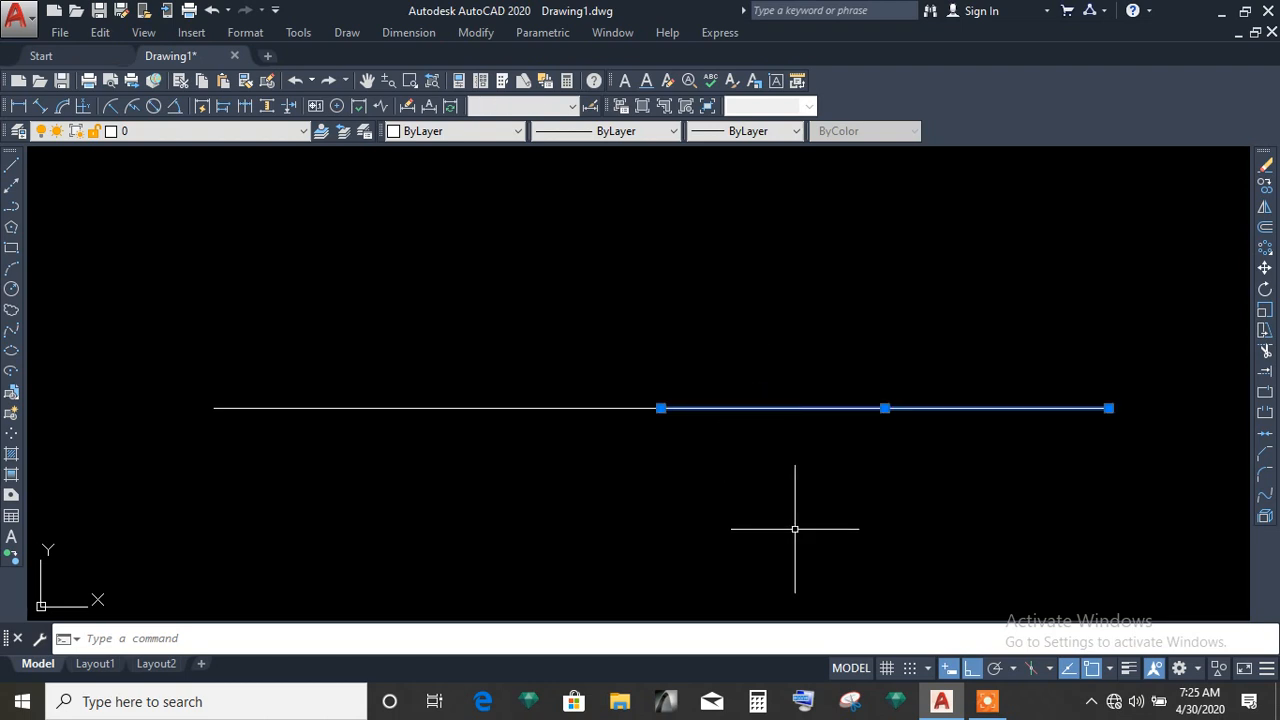
{"action": "left_click", "coordinate": [620, 136]}
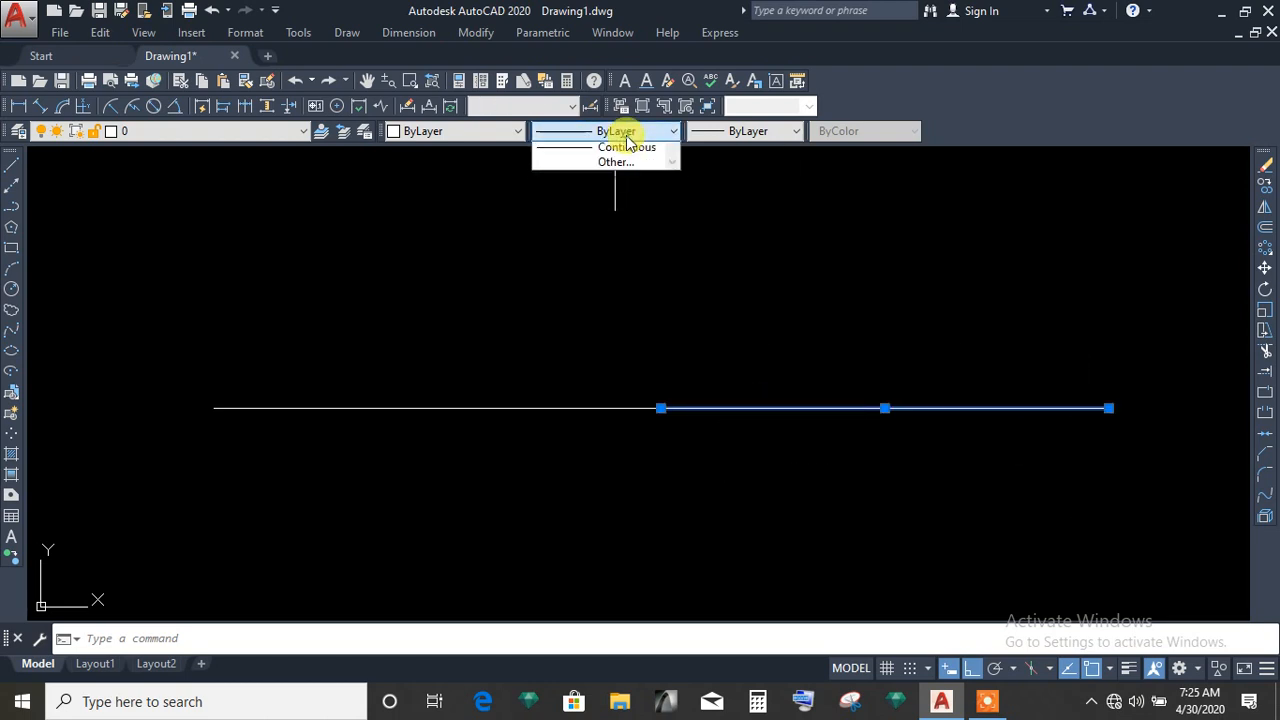
{"action": "left_click", "coordinate": [484, 133]}
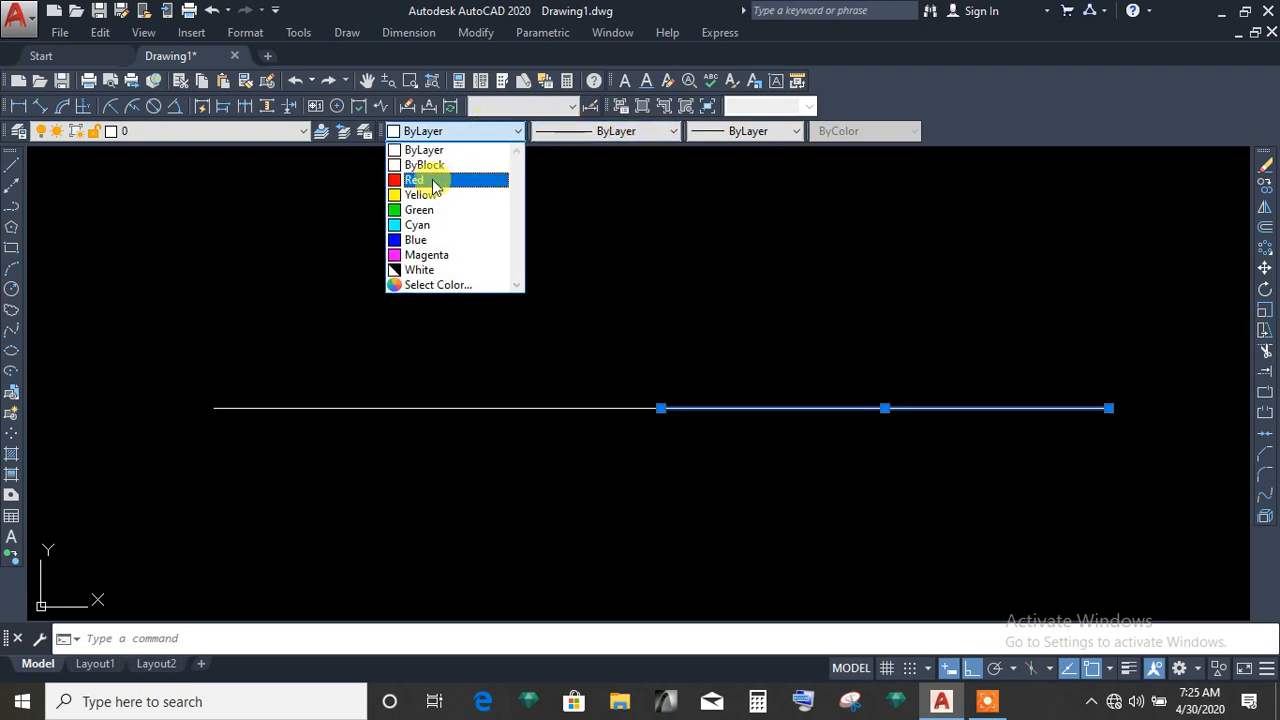
{"action": "left_click", "coordinate": [460, 177]}
{"action": "left_click", "coordinate": [11, 172]}
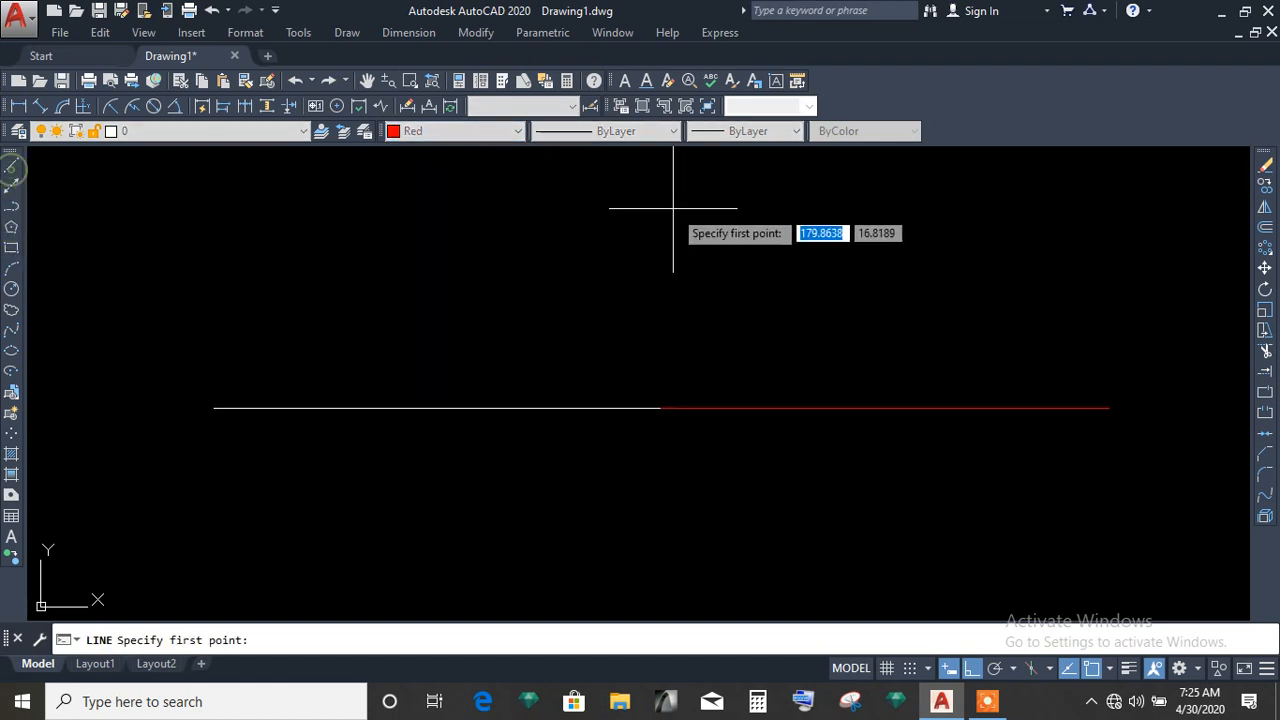
{"action": "right_click", "coordinate": [676, 217]}
{"action": "right_click", "coordinate": [749, 238]}
{"action": "left_click", "coordinate": [789, 260]}
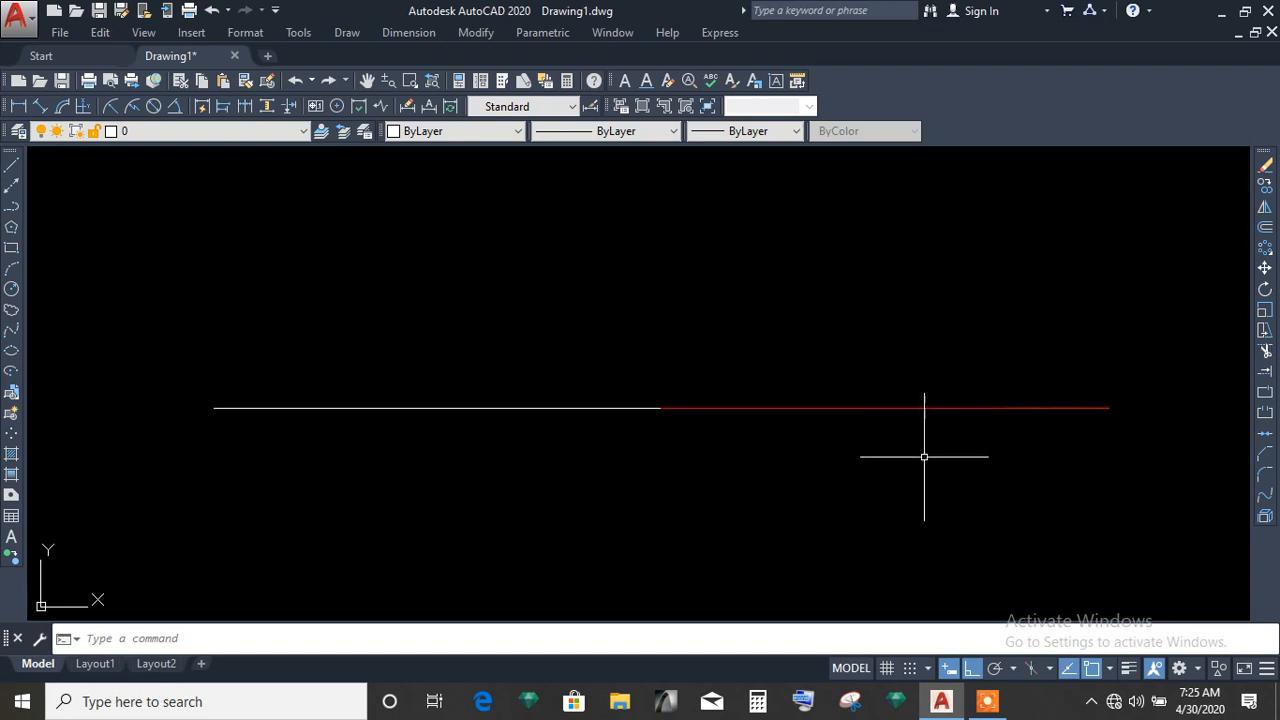
Break the red segment from a point about a third along it towards the right, entering 900 for the second break point.
{"action": "left_click", "coordinate": [1264, 414]}
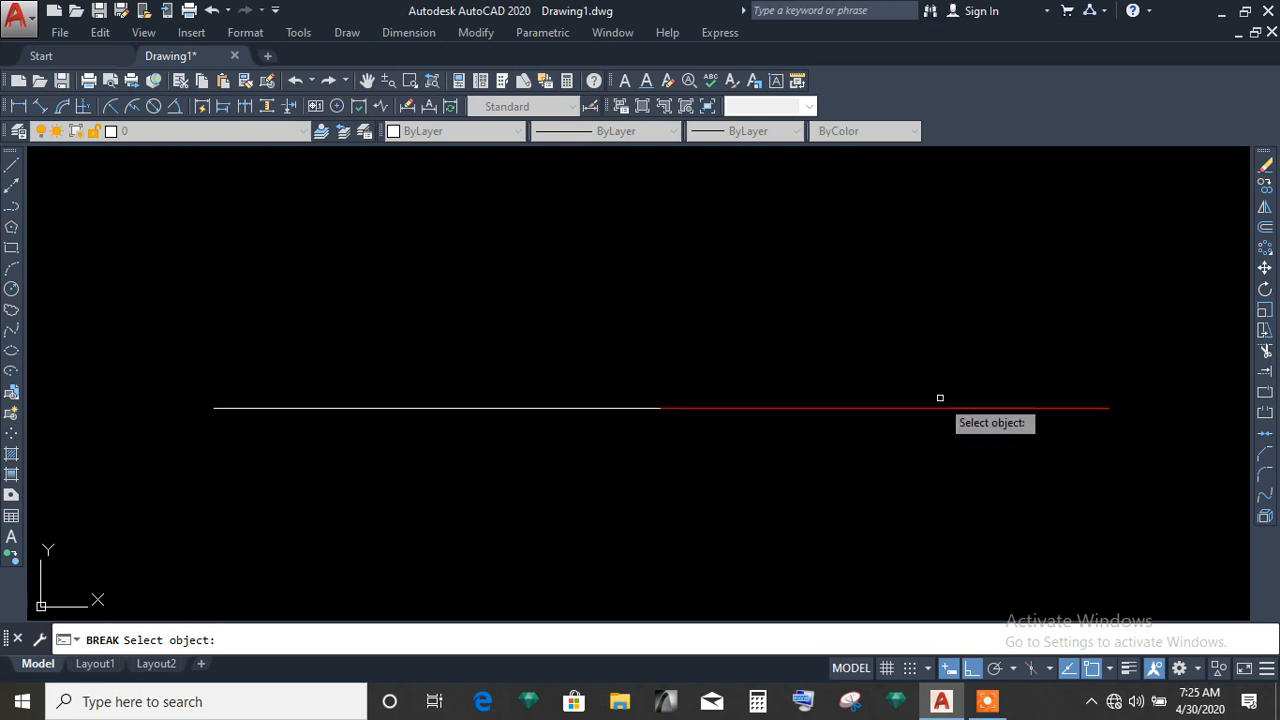
{"action": "left_click", "coordinate": [808, 406]}
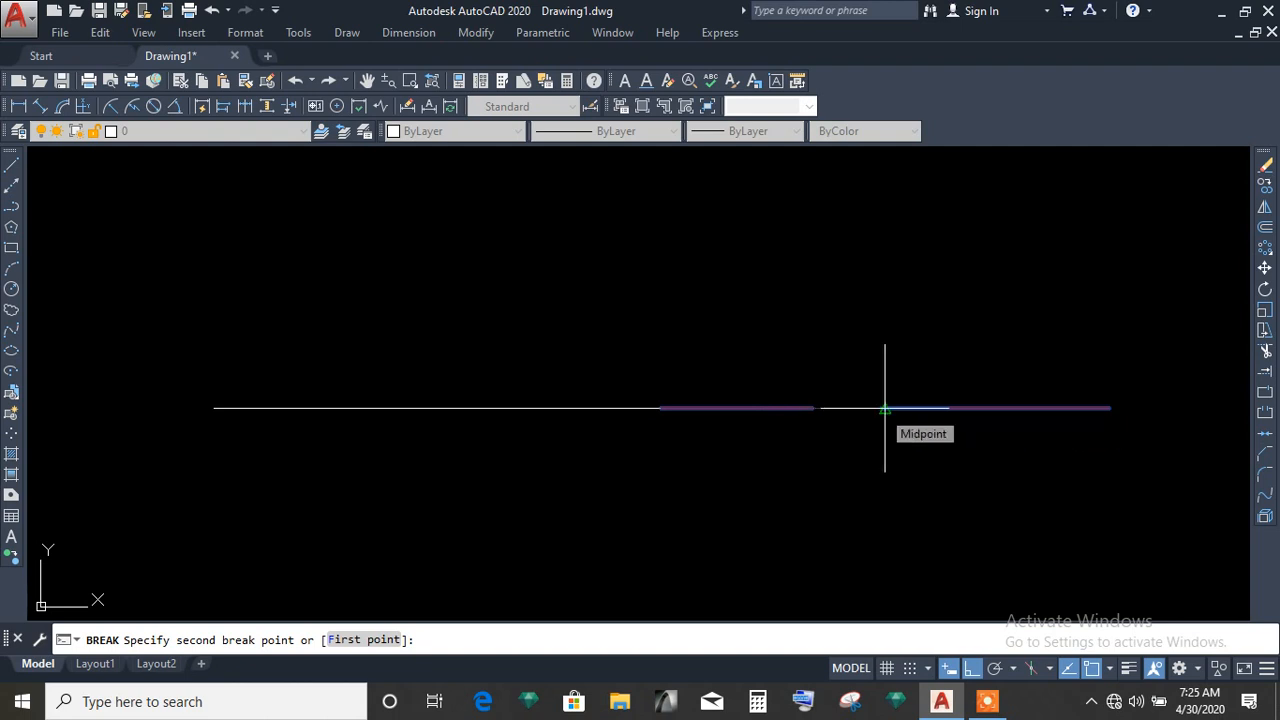
{"action": "type", "text": "900"}
{"action": "key", "text": "Return"}
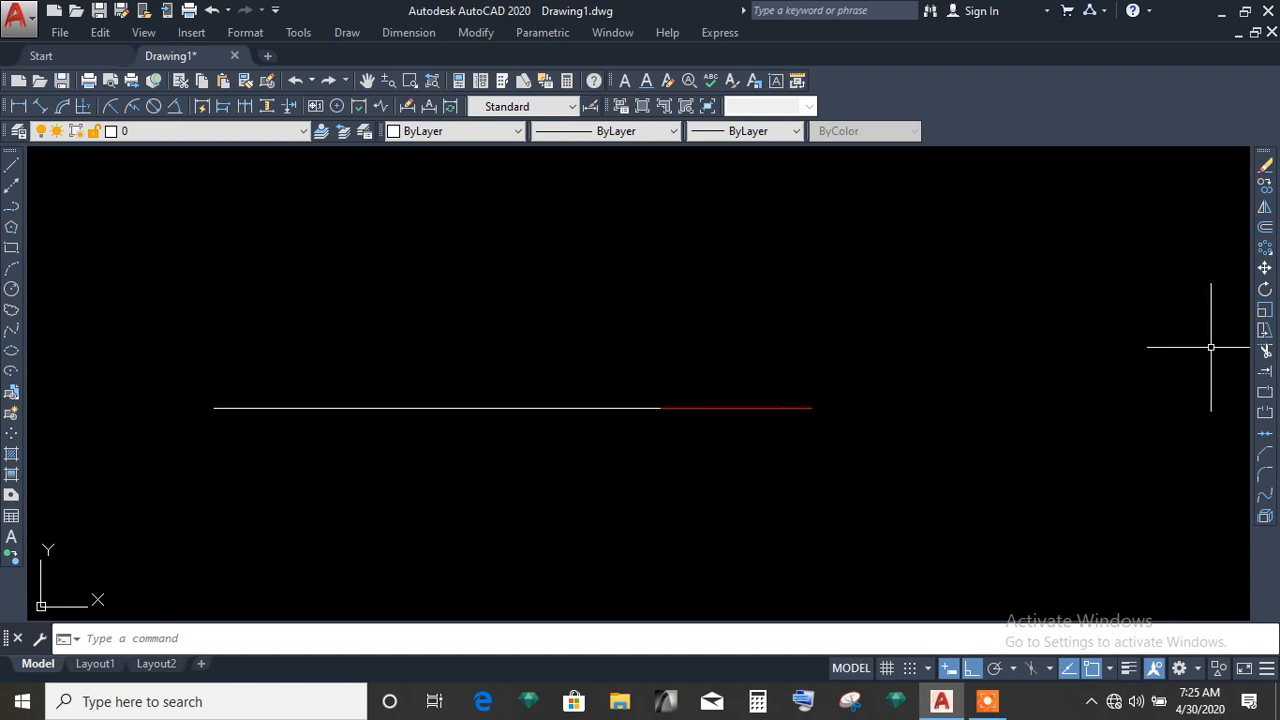
Break the white segment from a point about a quarter along it towards the right, entering 200 for the second break point.
{"action": "left_click", "coordinate": [1265, 413]}
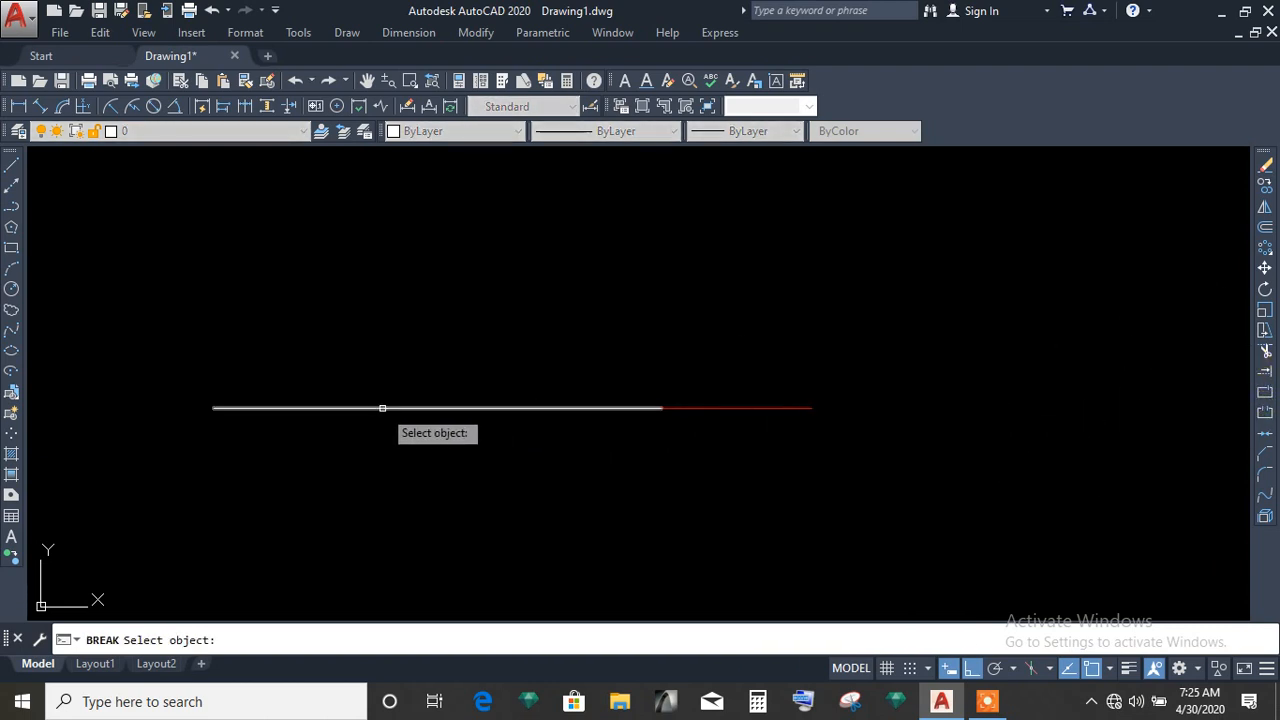
{"action": "left_click", "coordinate": [334, 408]}
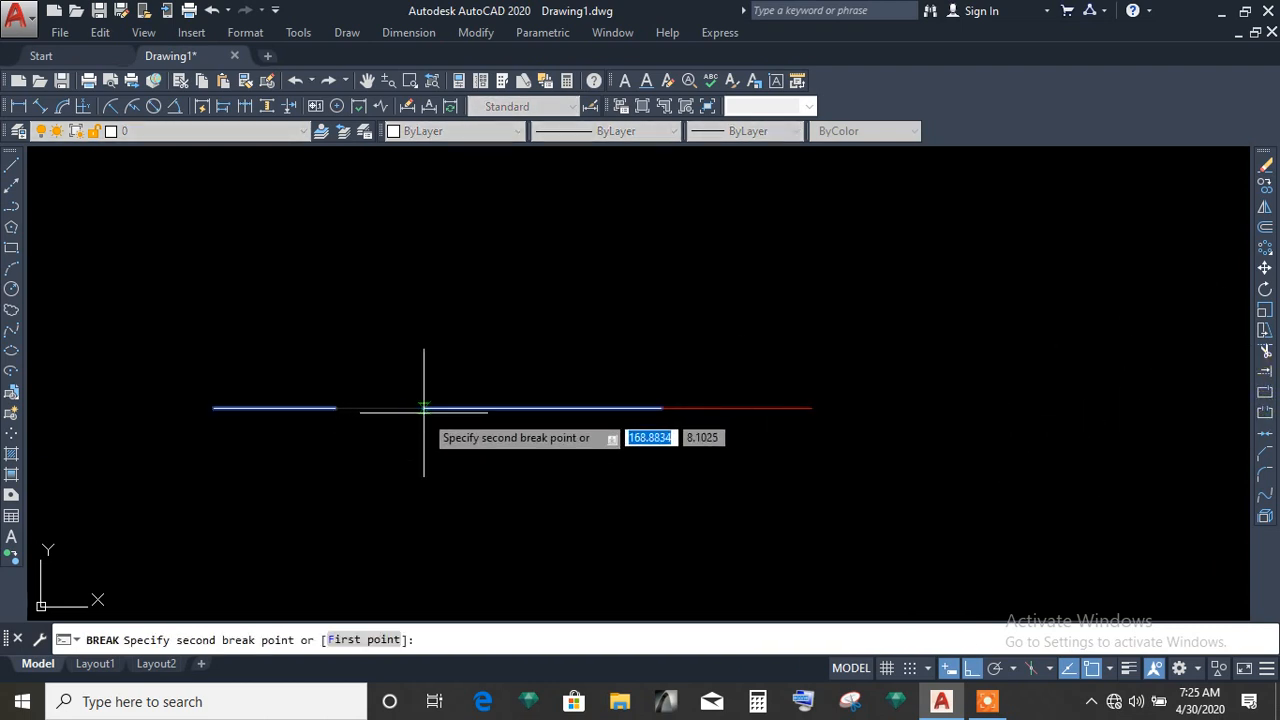
{"action": "type", "text": "200"}
{"action": "key", "text": "Return"}
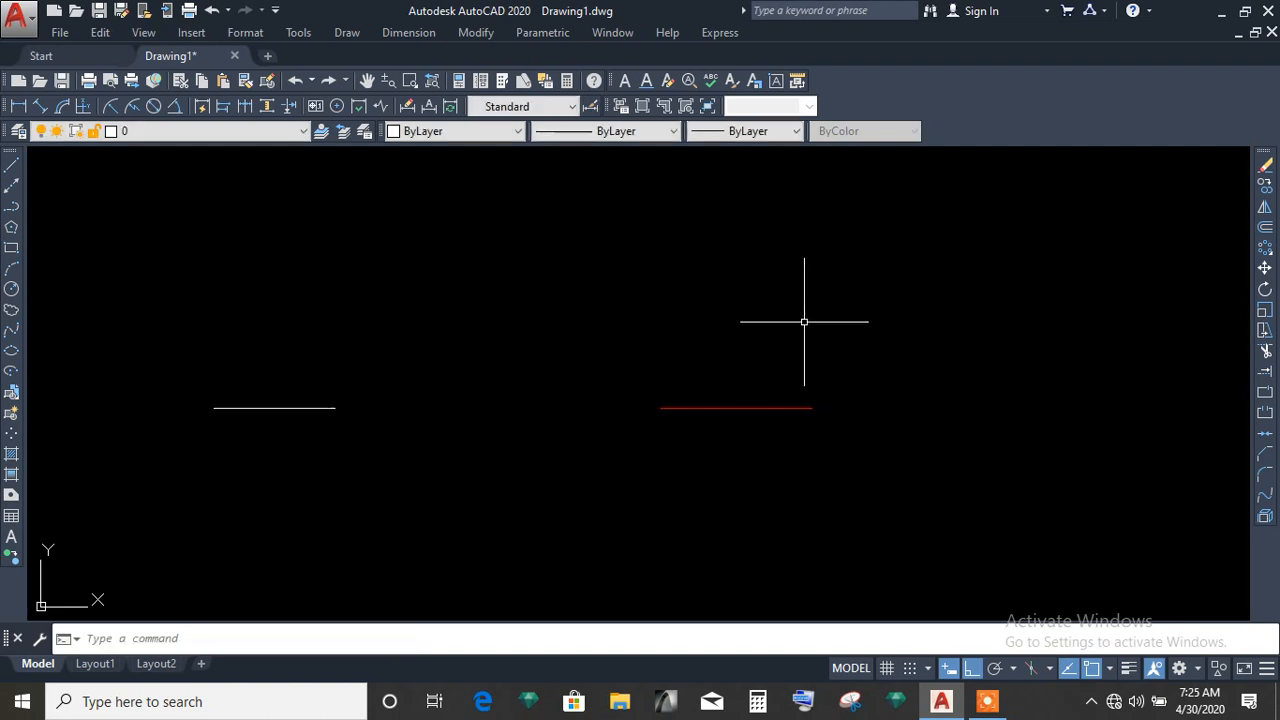
Erase the remaining white and red line segments together.
{"action": "left_click", "coordinate": [843, 451]}
{"action": "left_click", "coordinate": [194, 340]}
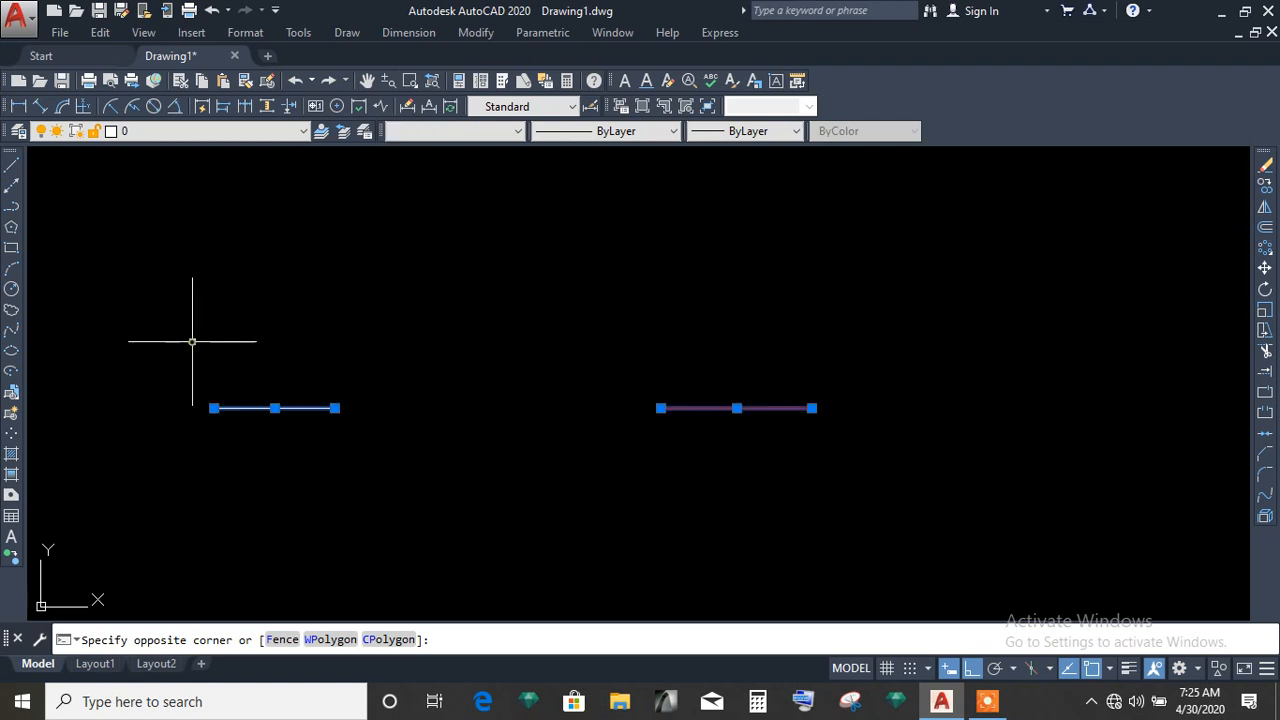
{"action": "left_click", "coordinate": [1265, 168]}
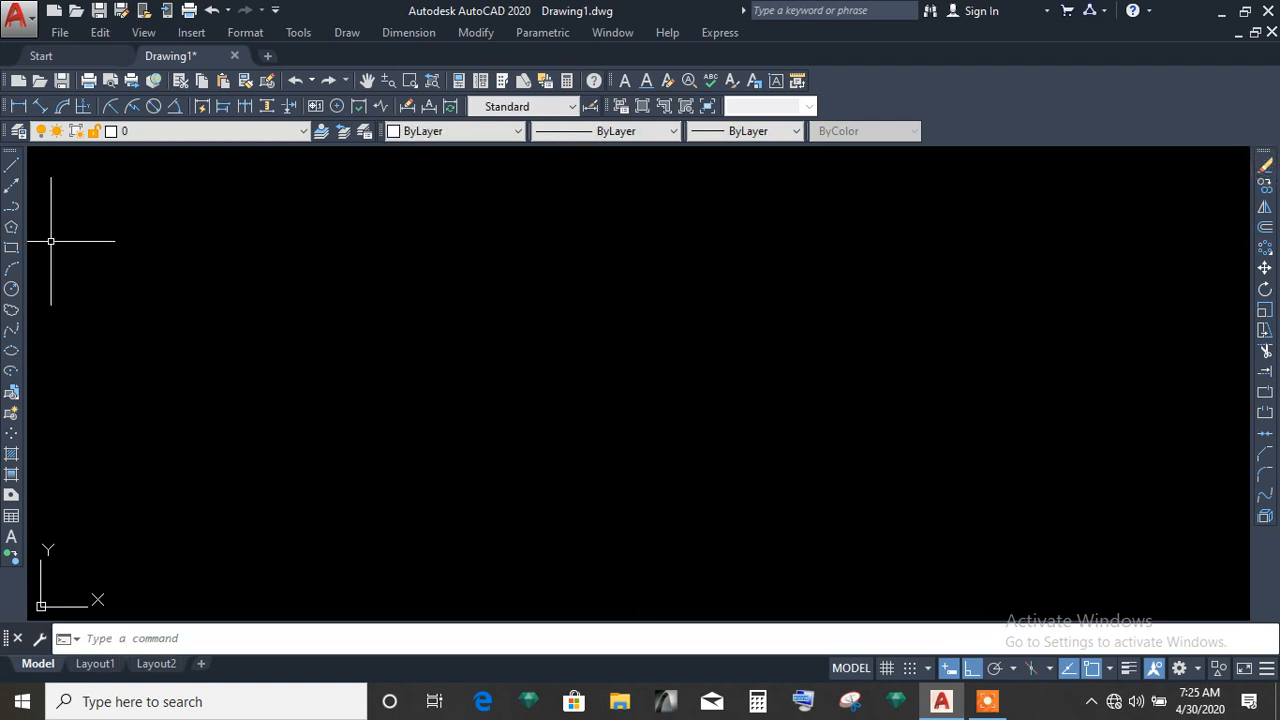
Draw a long horizontal line across the middle of the empty drawing area.
{"action": "left_click", "coordinate": [11, 163]}
{"action": "left_click", "coordinate": [236, 365]}
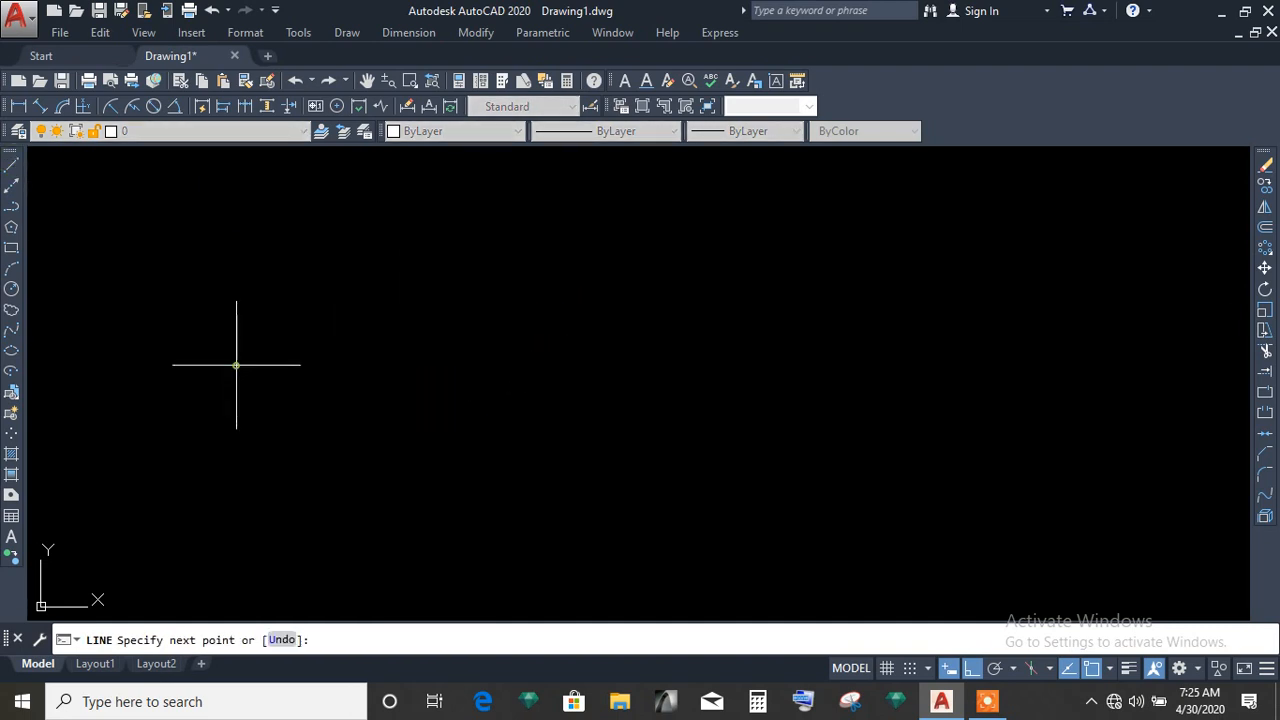
{"action": "left_click", "coordinate": [910, 365]}
{"action": "key", "text": "Escape"}
Break the horizontal line between two picked points left of its middle, leaving a gap between two segments.
{"action": "left_click", "coordinate": [1266, 436]}
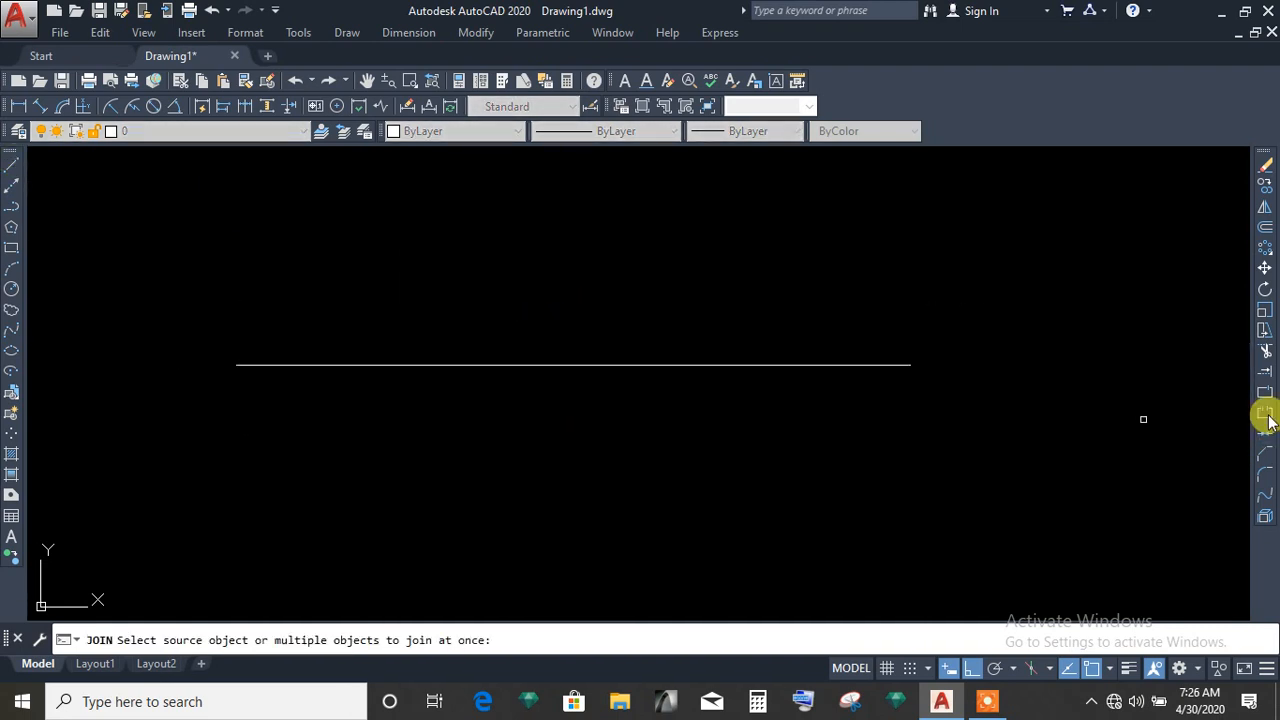
{"action": "left_click", "coordinate": [1266, 414]}
{"action": "left_click", "coordinate": [432, 365]}
{"action": "left_click", "coordinate": [501, 365]}
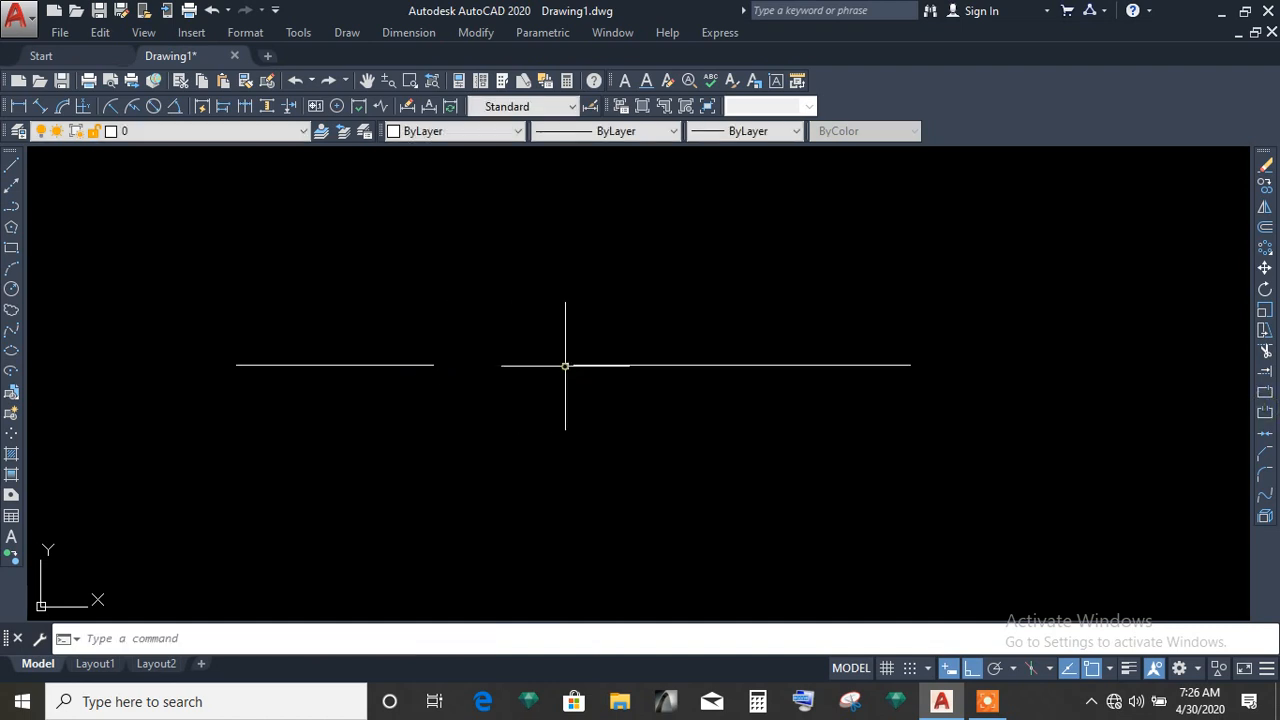
Break the right segment at a single point slightly right of its middle, without leaving a gap.
{"action": "left_click", "coordinate": [1266, 394]}
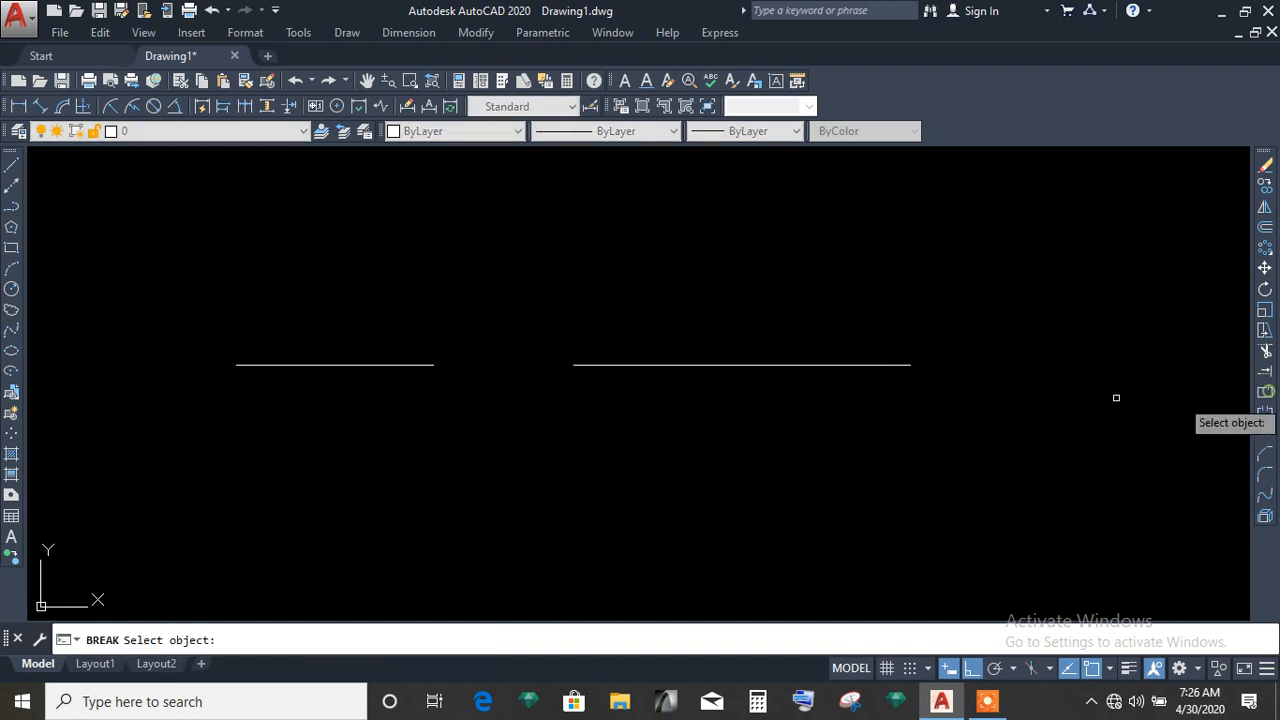
{"action": "left_click", "coordinate": [633, 365]}
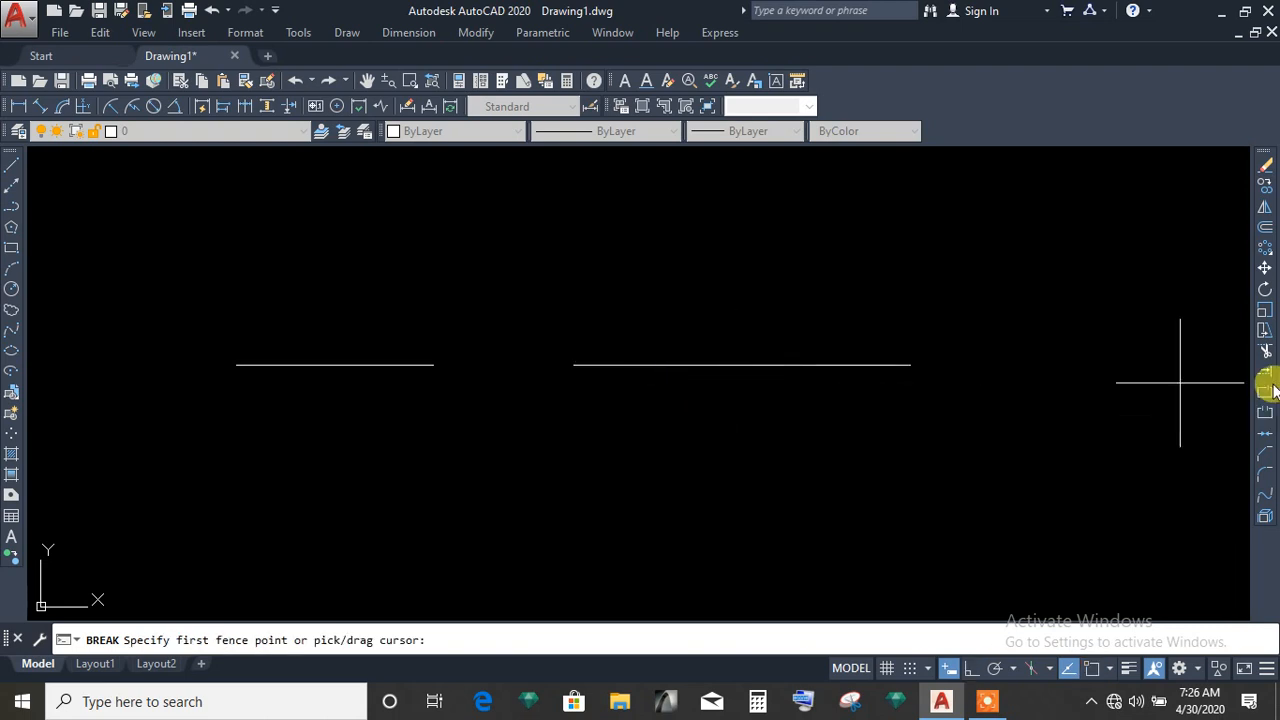
{"action": "left_click", "coordinate": [1265, 416]}
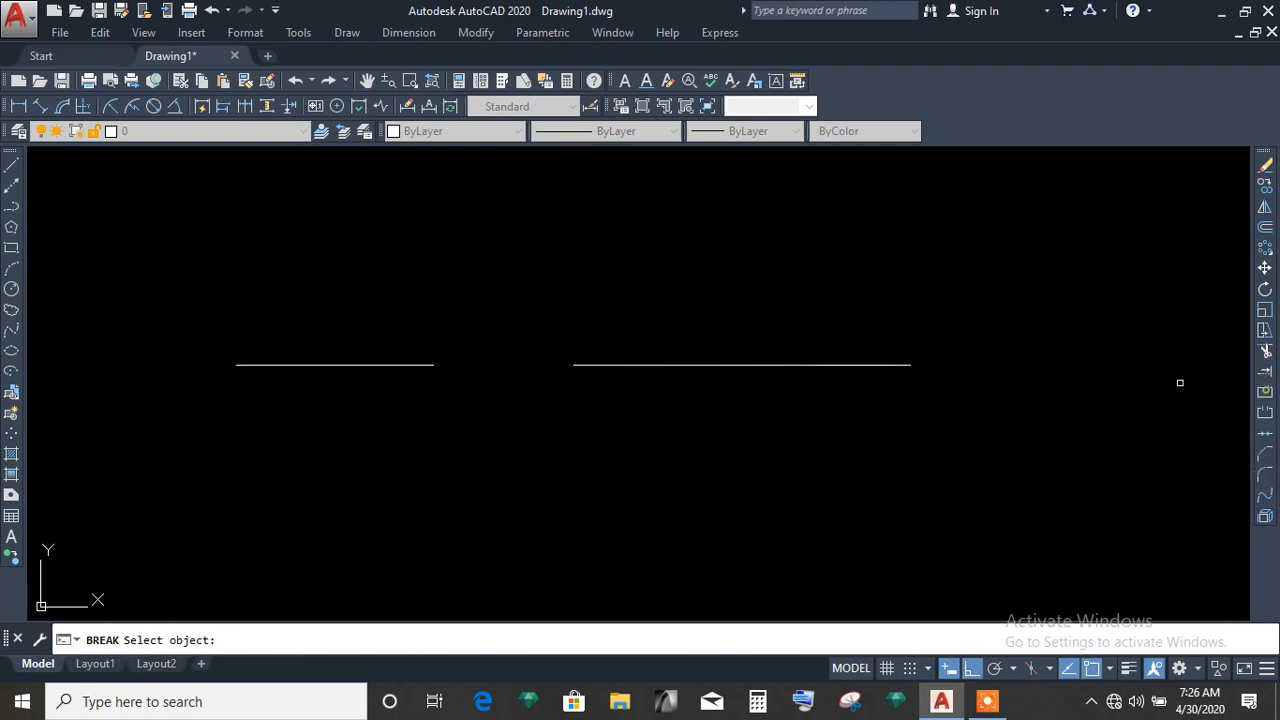
{"action": "left_click", "coordinate": [660, 365]}
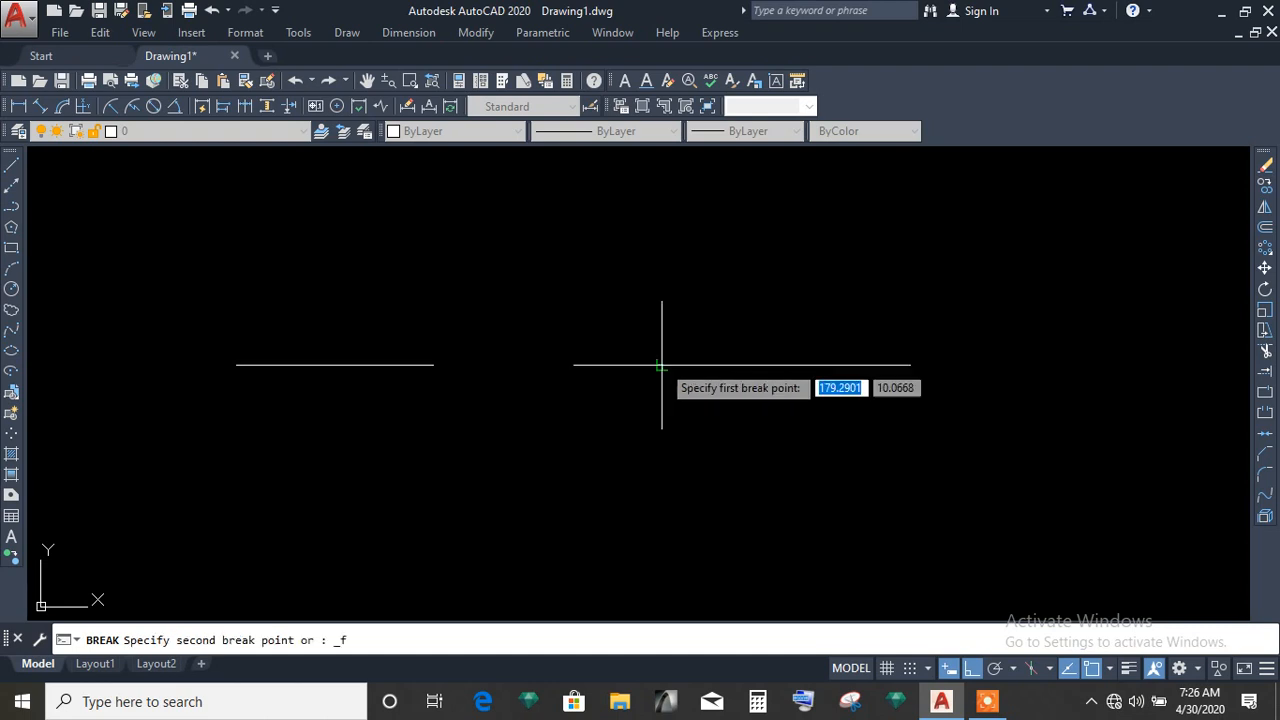
{"action": "left_click", "coordinate": [755, 365]}
Join the two touching pieces of the right segment into one line.
{"action": "left_click", "coordinate": [1264, 452]}
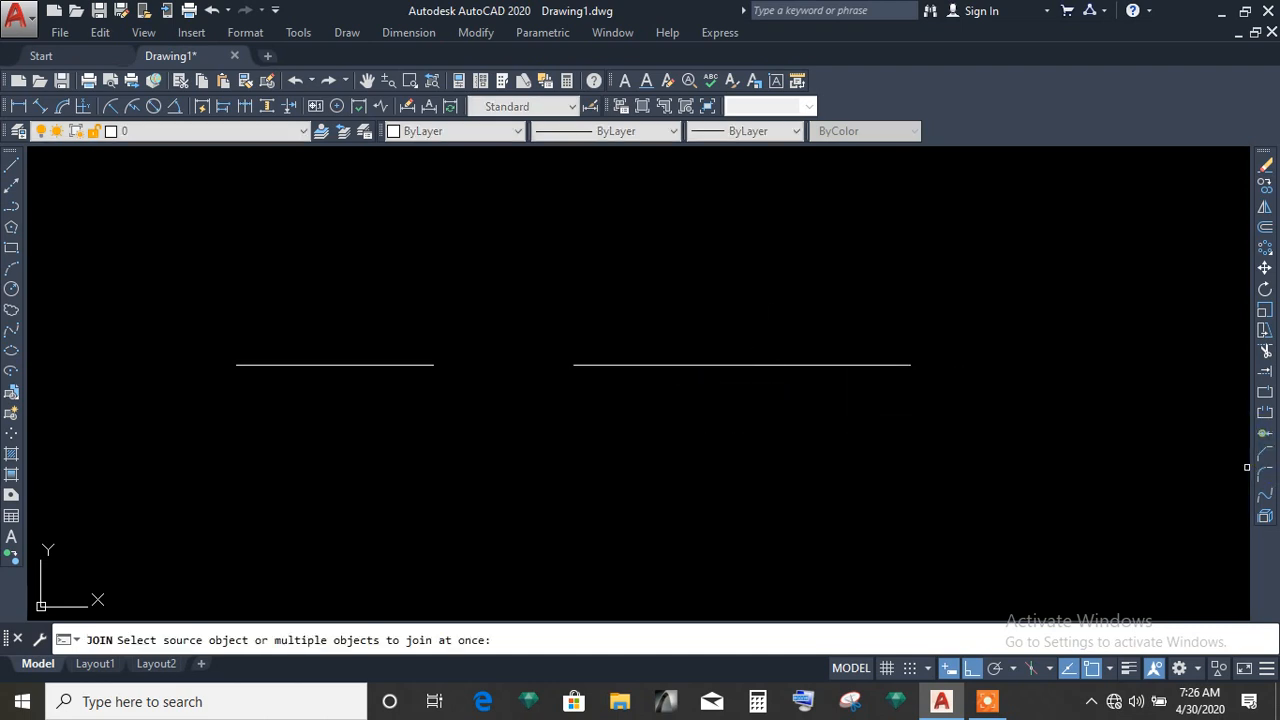
{"action": "left_click", "coordinate": [787, 365]}
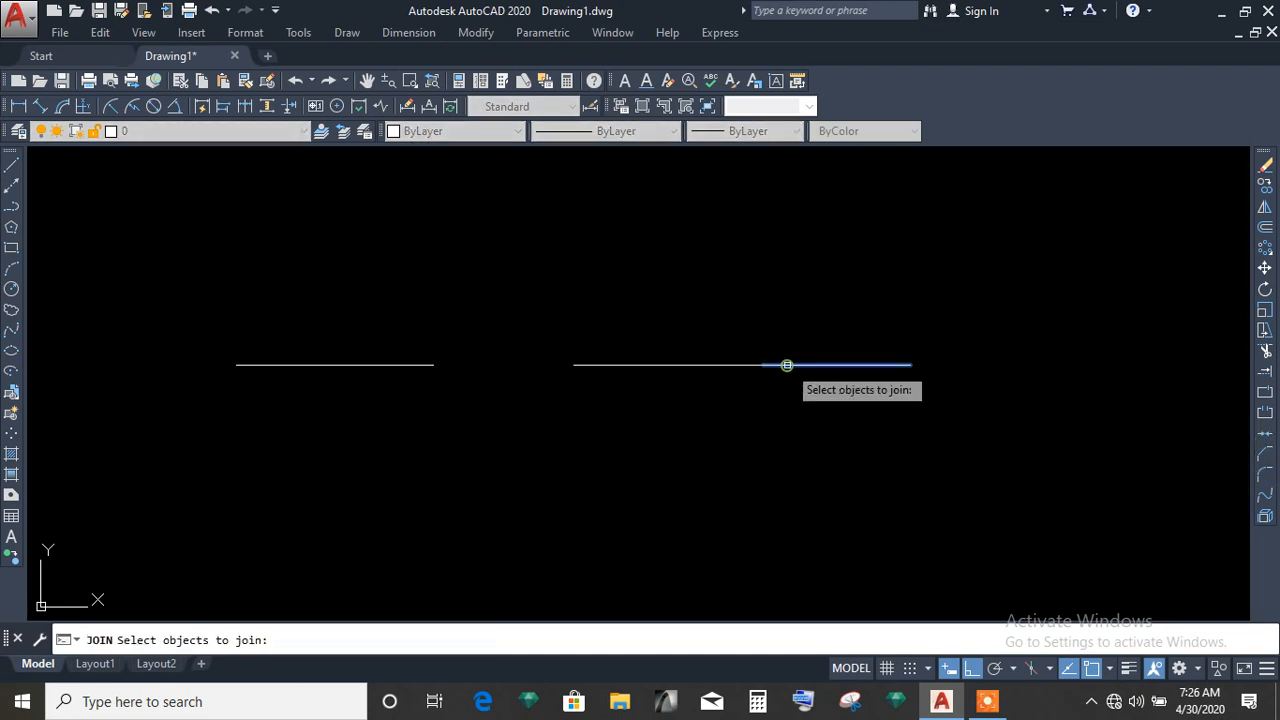
{"action": "left_click", "coordinate": [729, 364]}
{"action": "key", "text": "Return"}
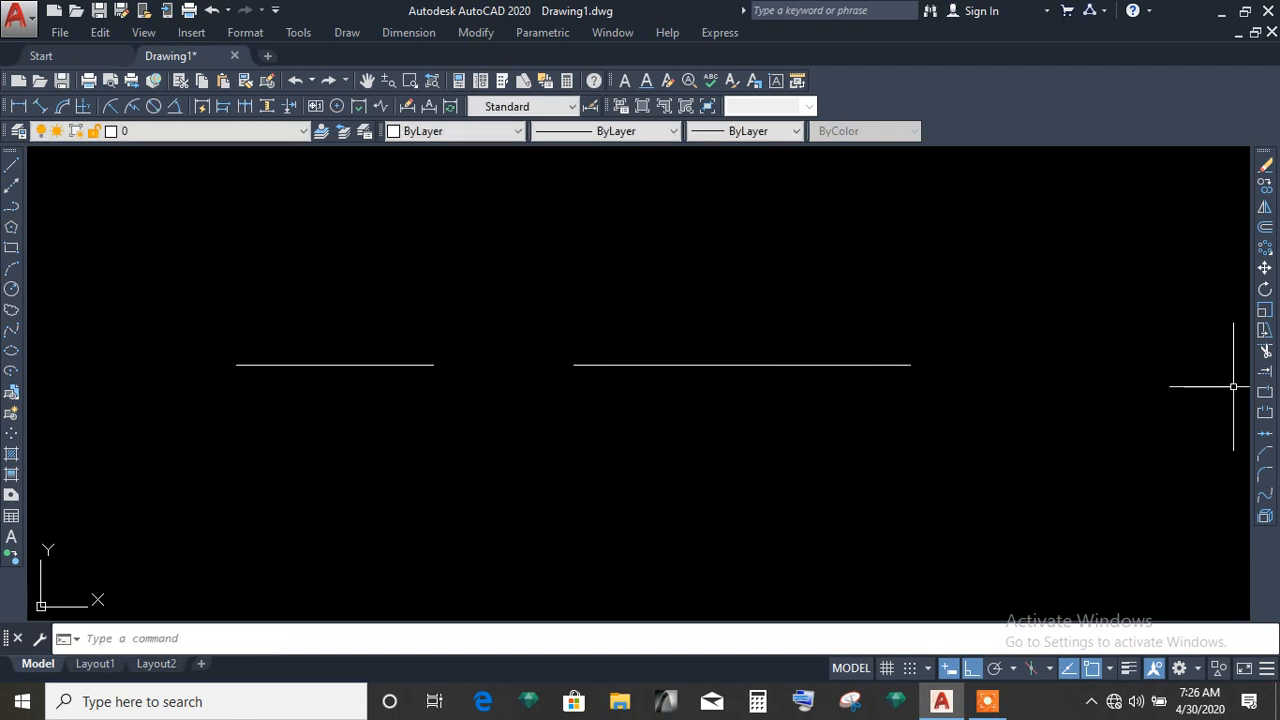
Join the right and left segments across the gap into one continuous line.
{"action": "left_click", "coordinate": [1264, 452]}
{"action": "left_click", "coordinate": [705, 364]}
{"action": "left_click", "coordinate": [409, 352]}
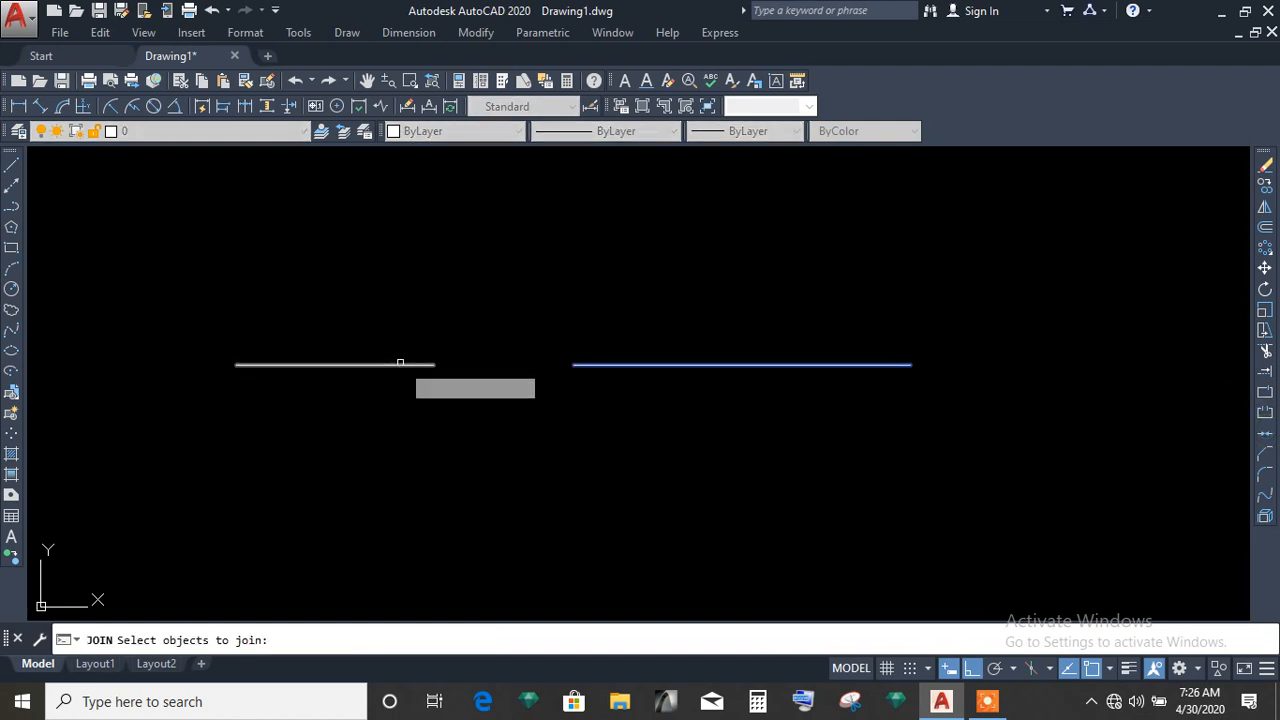
{"action": "left_click", "coordinate": [383, 380]}
{"action": "key", "text": "Return"}
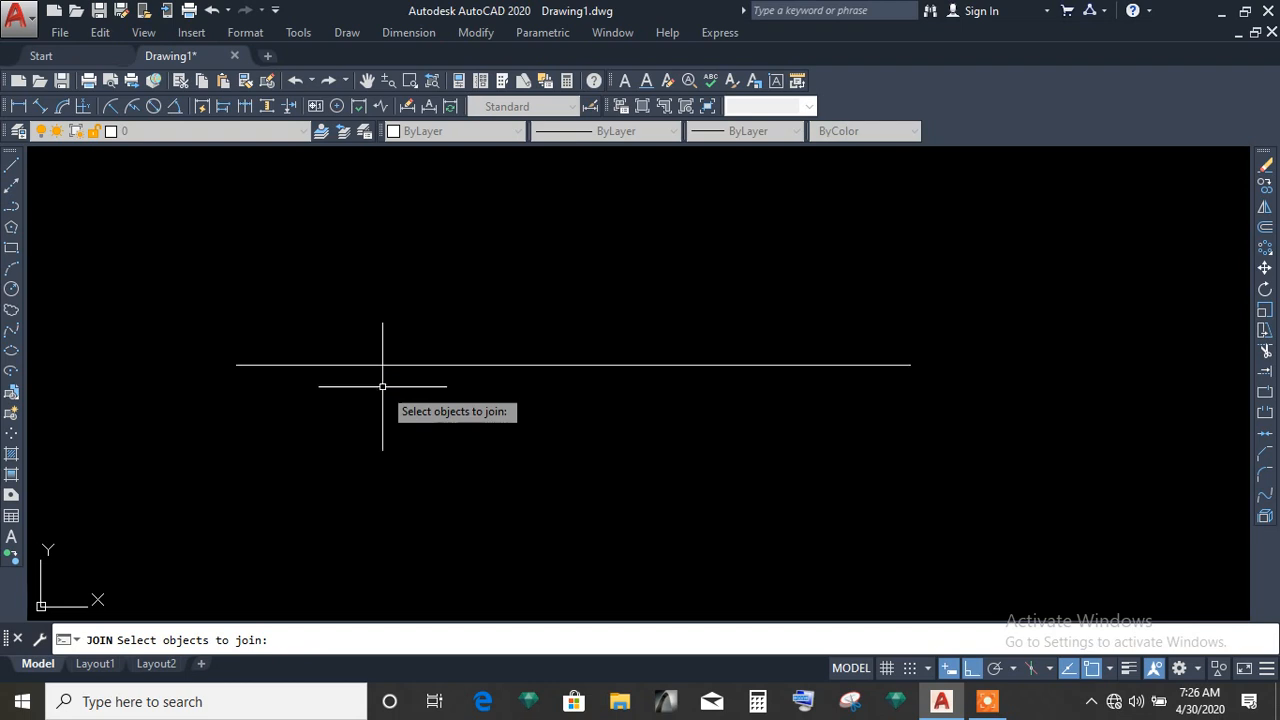
Select the joined horizontal line with a crossing window and erase it.
{"action": "left_click", "coordinate": [743, 408]}
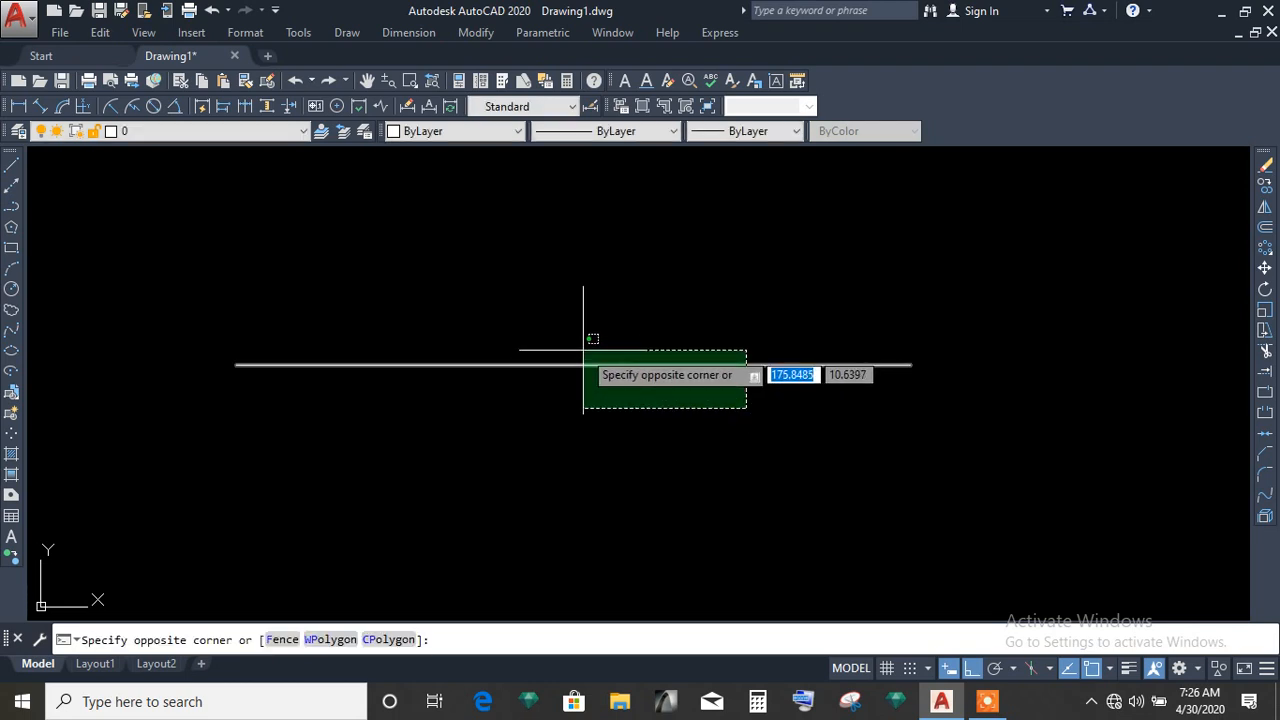
{"action": "left_click", "coordinate": [586, 358]}
{"action": "left_click", "coordinate": [1268, 168]}
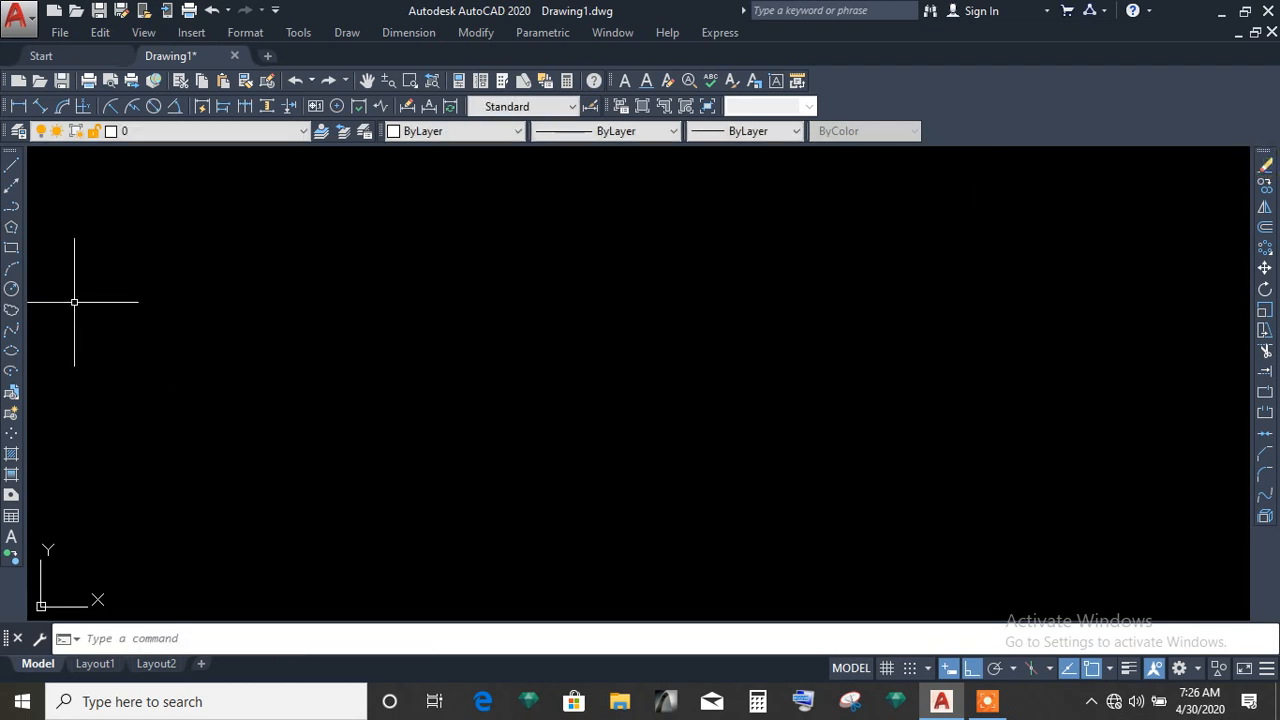
Draw a rectangle about 14.2 wide and 10.9 high near the middle of the drawing area.
{"action": "left_click", "coordinate": [11, 247]}
{"action": "left_click", "coordinate": [405, 242]}
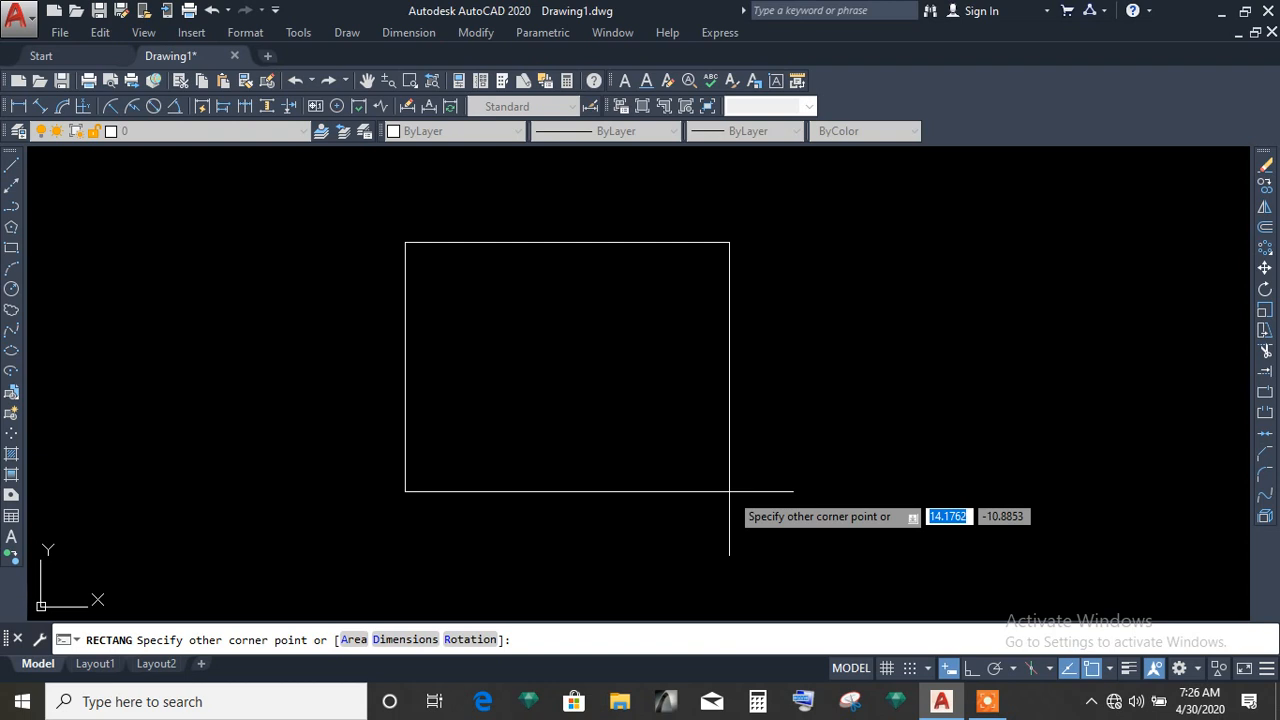
{"action": "left_click", "coordinate": [729, 491]}
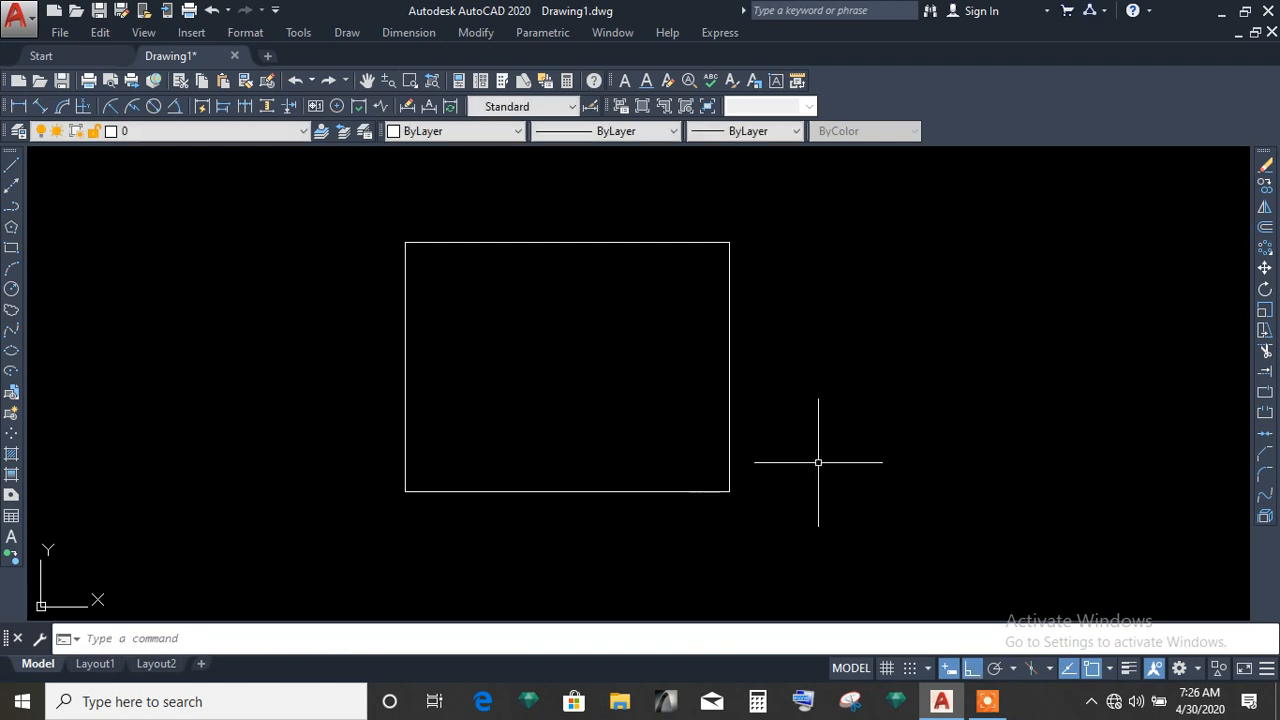
Chamfer the rectangle's upper-right corner with distance 6 along the top edge and a slightly shorter distance along the right edge.
{"action": "left_click", "coordinate": [1265, 455]}
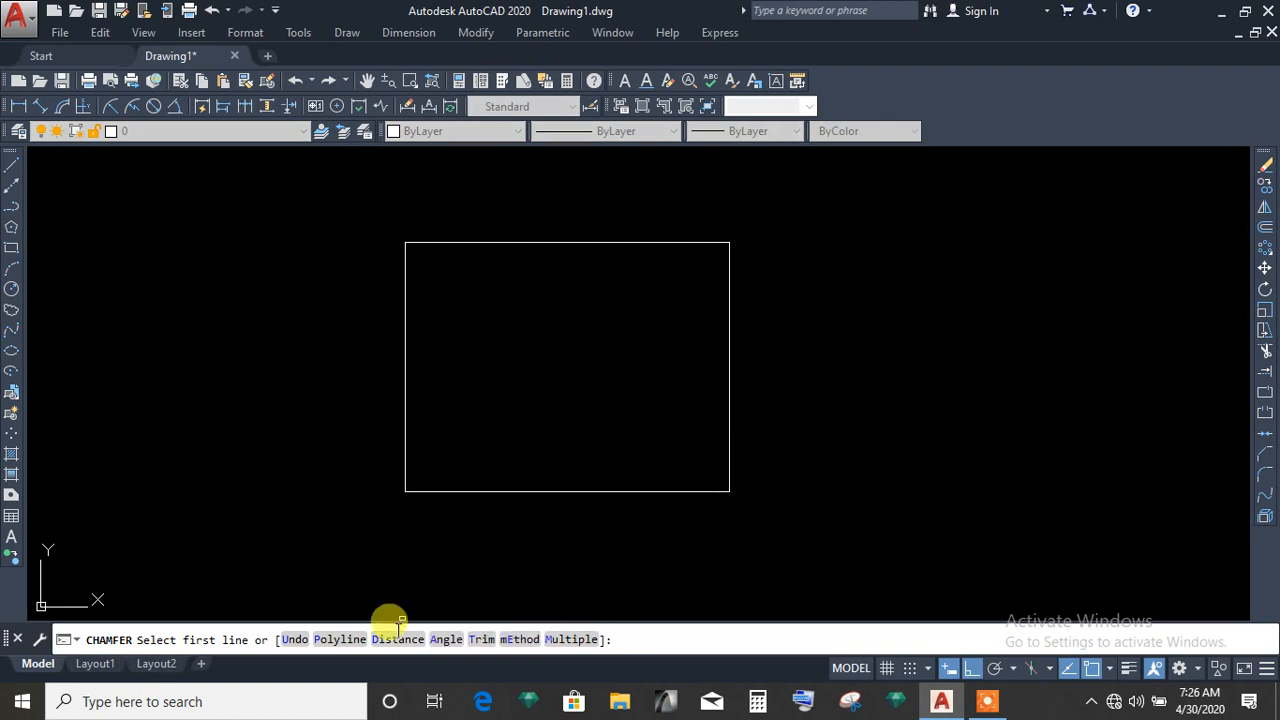
{"action": "left_click", "coordinate": [398, 637]}
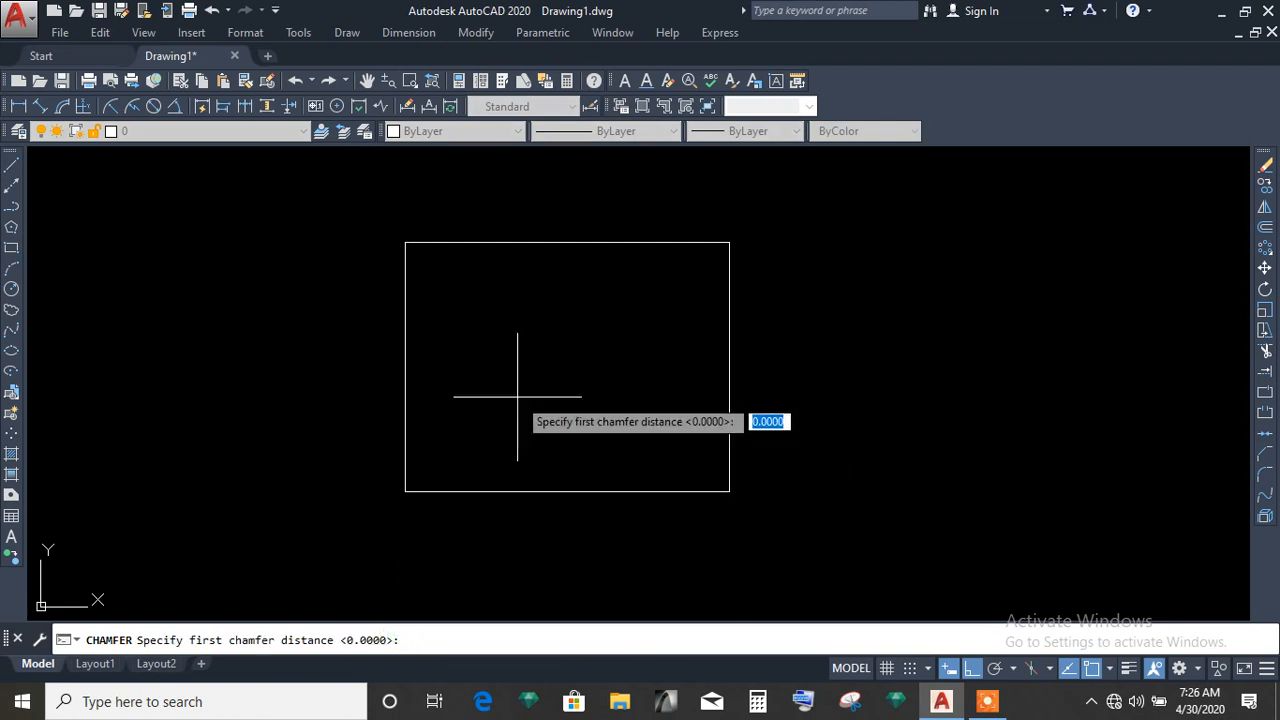
{"action": "key", "text": "Return"}
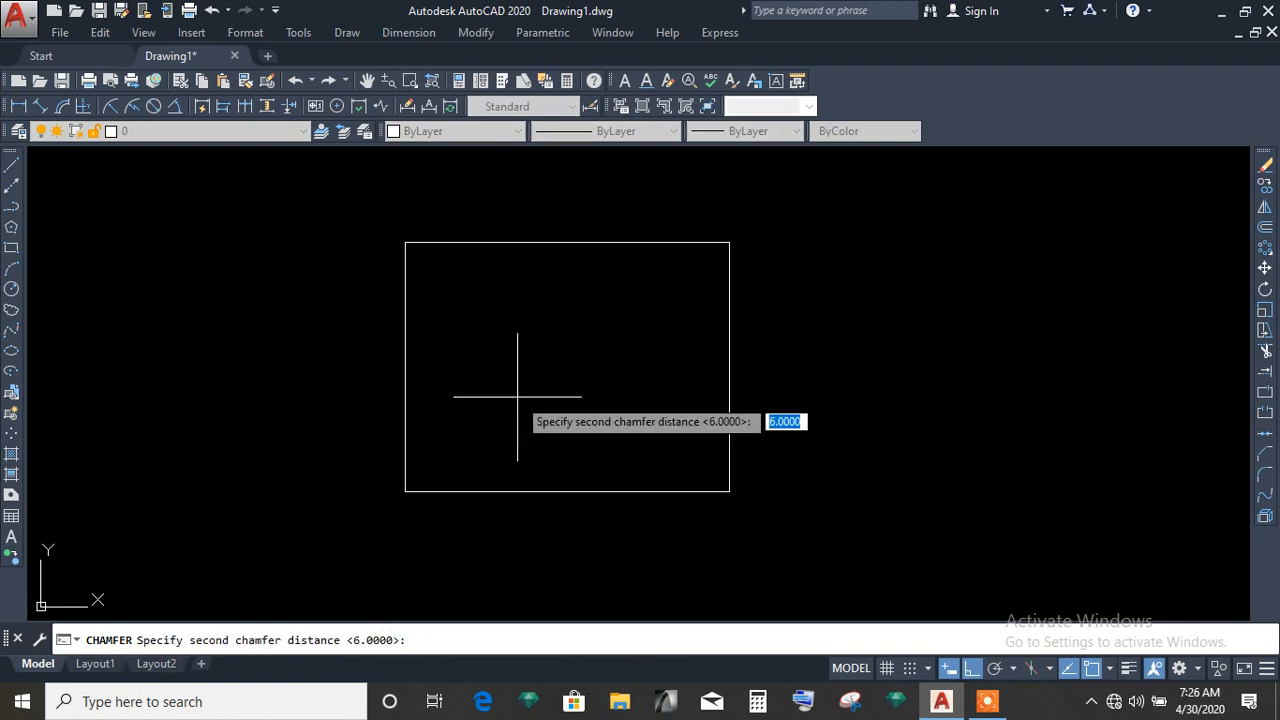
{"action": "key", "text": "Return"}
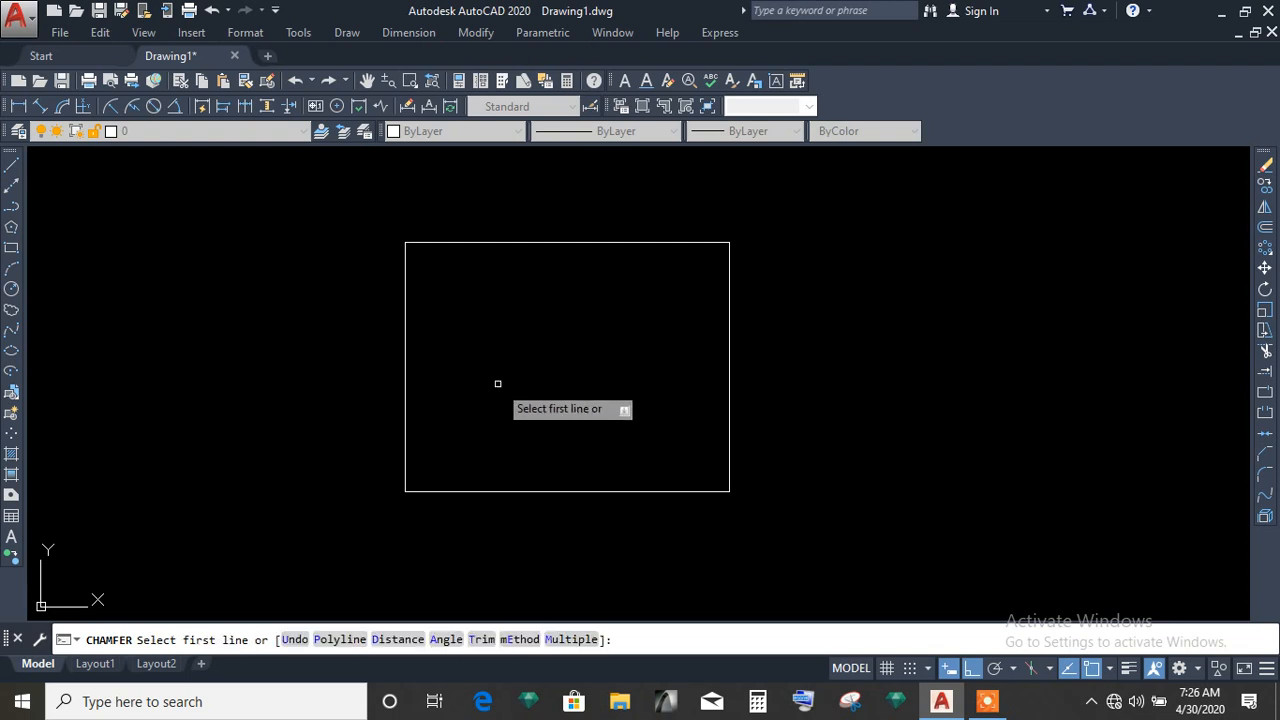
{"action": "left_click", "coordinate": [645, 244]}
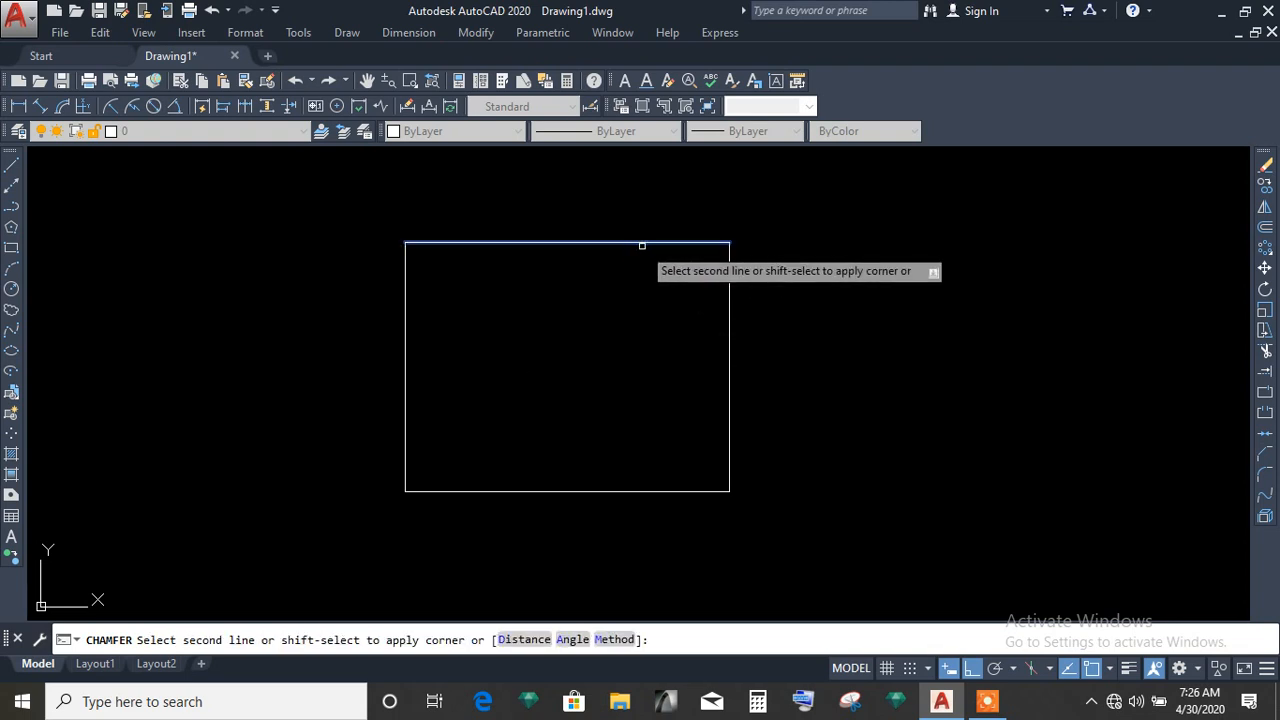
{"action": "left_click", "coordinate": [726, 348]}
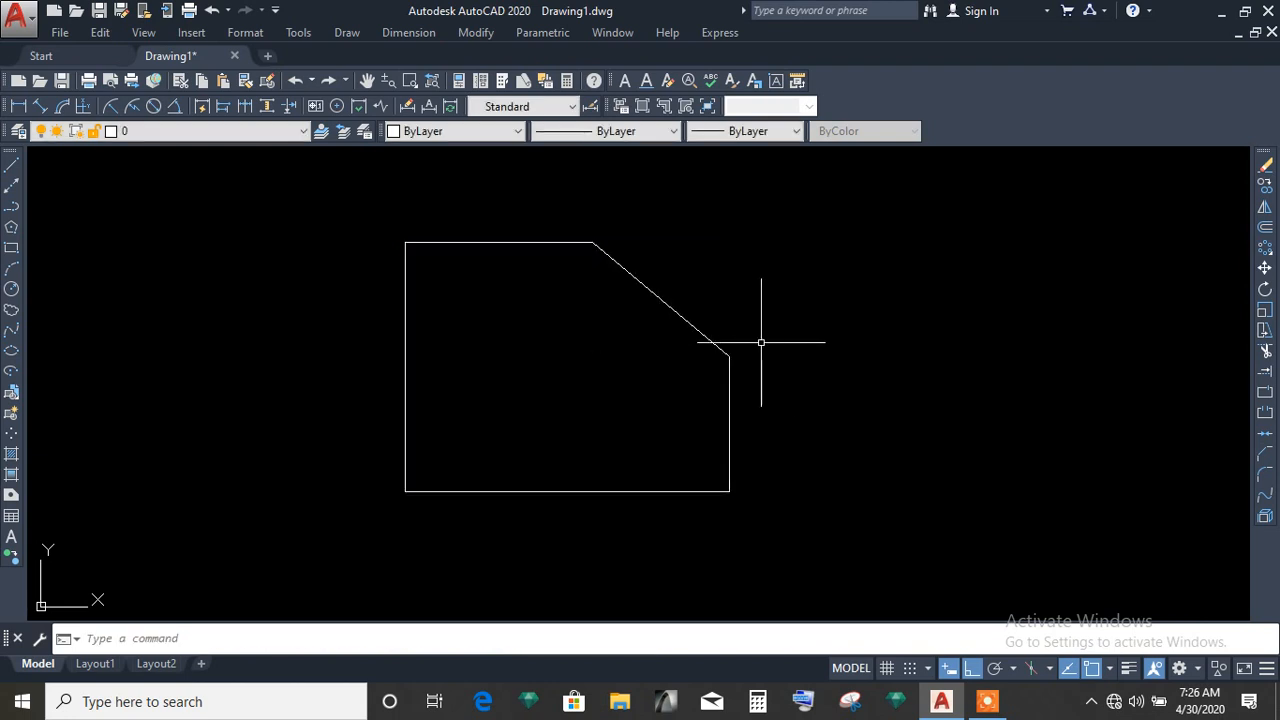
Draw a new rectangle, slightly taller than wide, in the empty space right of the chamfered one.
{"action": "middle_click_drag", "start_coordinate": [898, 345], "coordinate": [106, 357]}
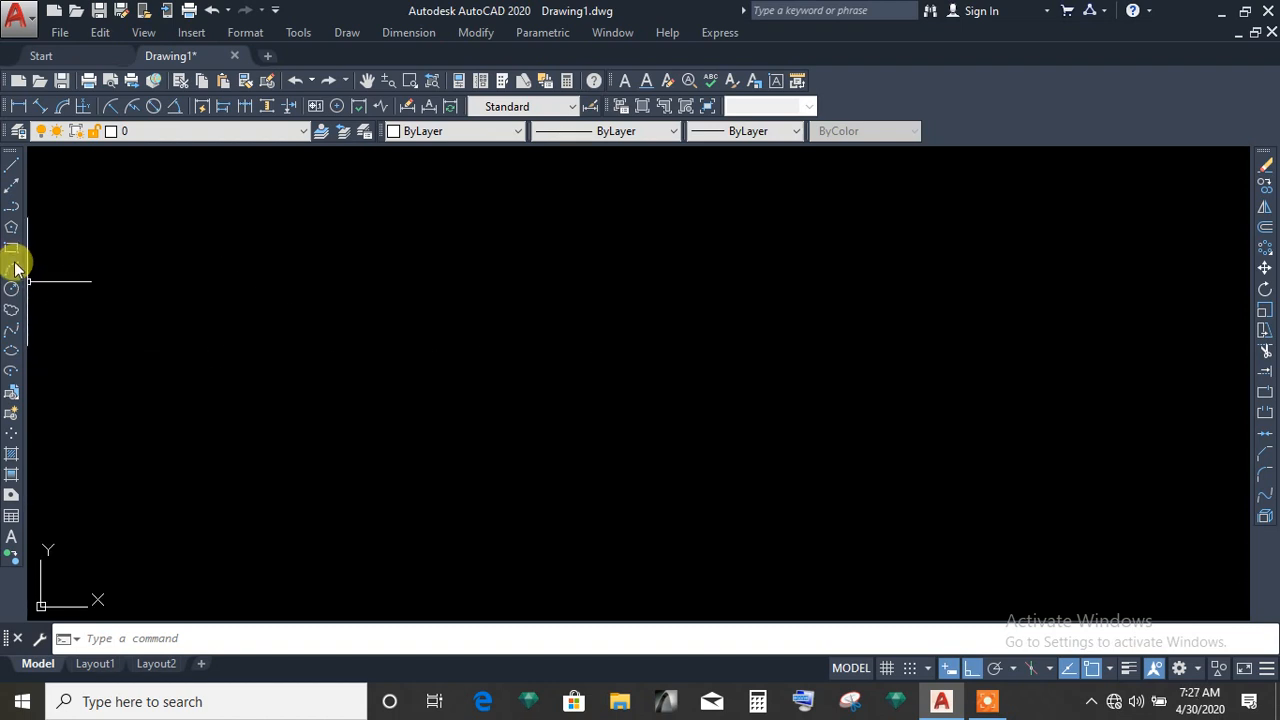
{"action": "type", "text": "rec"}
{"action": "key", "text": "Return"}
{"action": "left_click", "coordinate": [484, 225]}
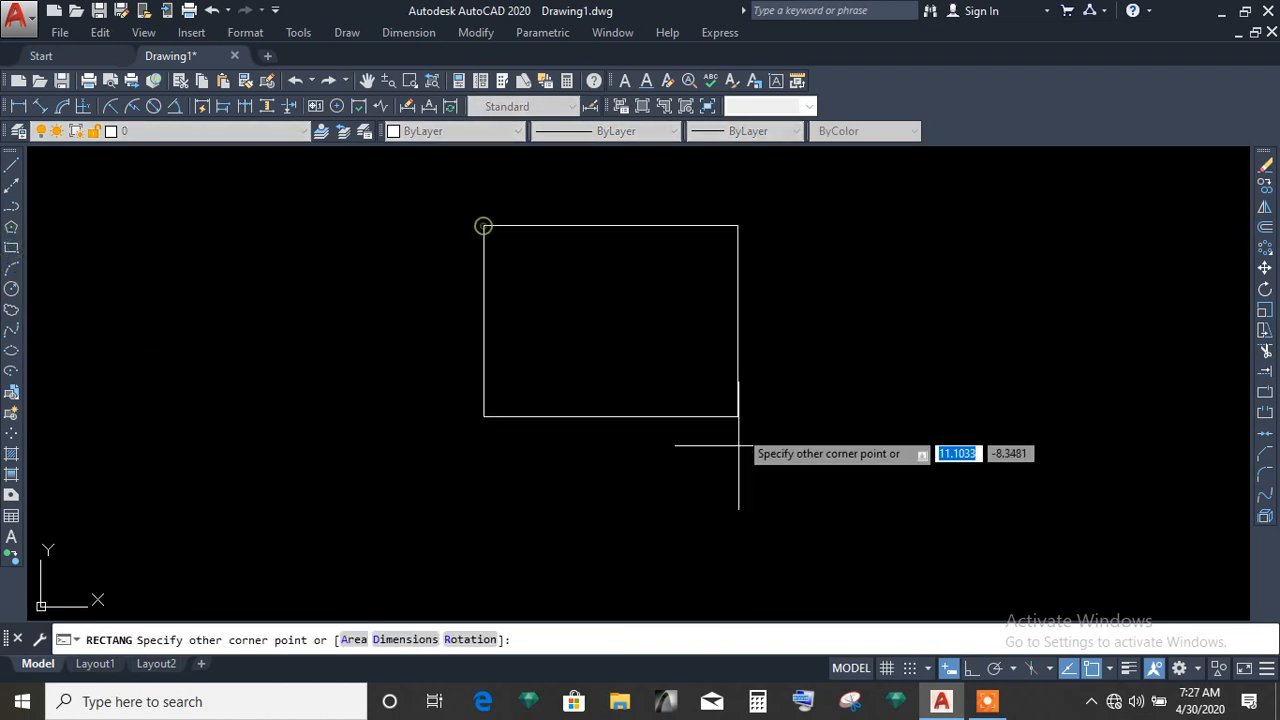
{"action": "left_click", "coordinate": [766, 542]}
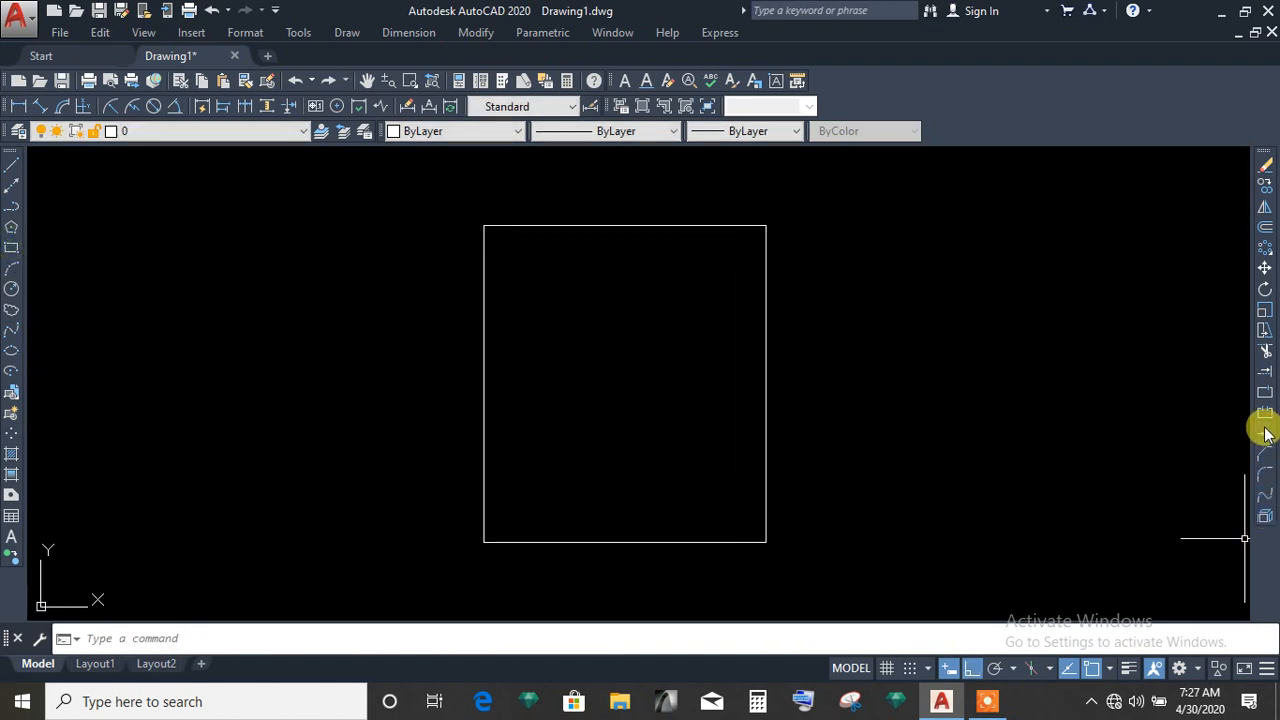
Fillet the new rectangle's upper-left corner between the top and left edges with a radius of 10.
{"action": "left_click", "coordinate": [1266, 476]}
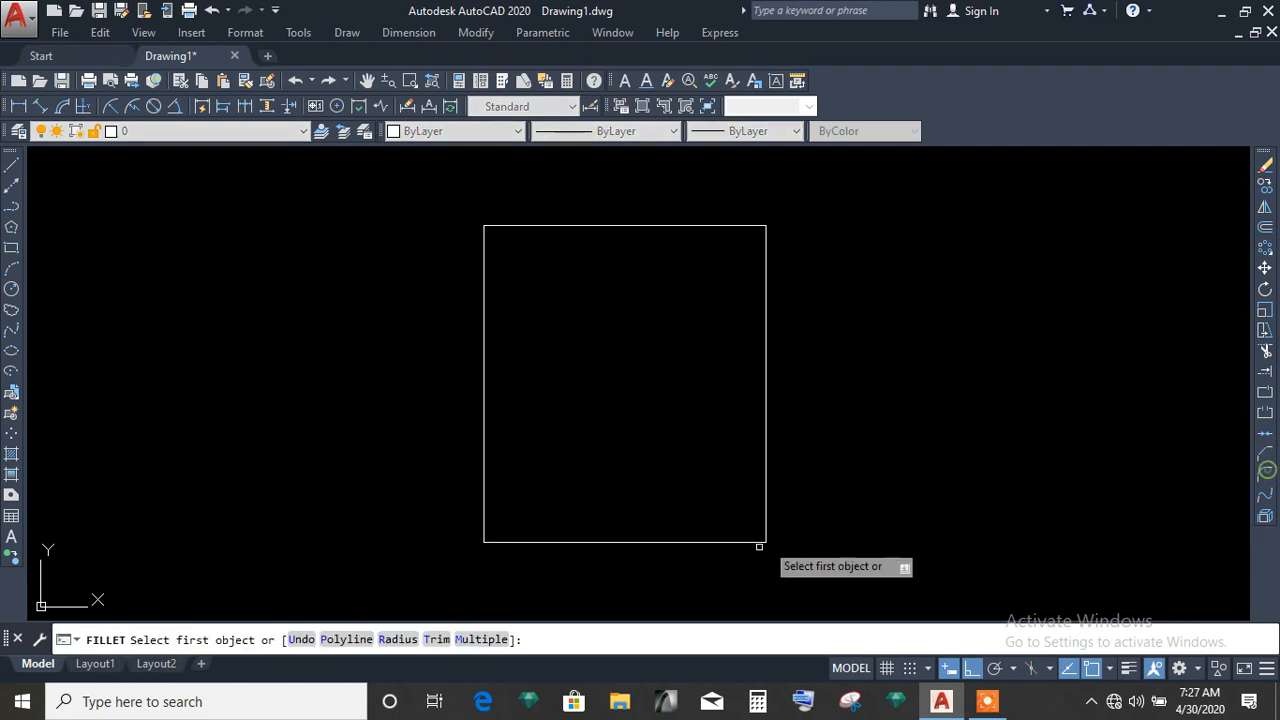
{"action": "left_click", "coordinate": [397, 639]}
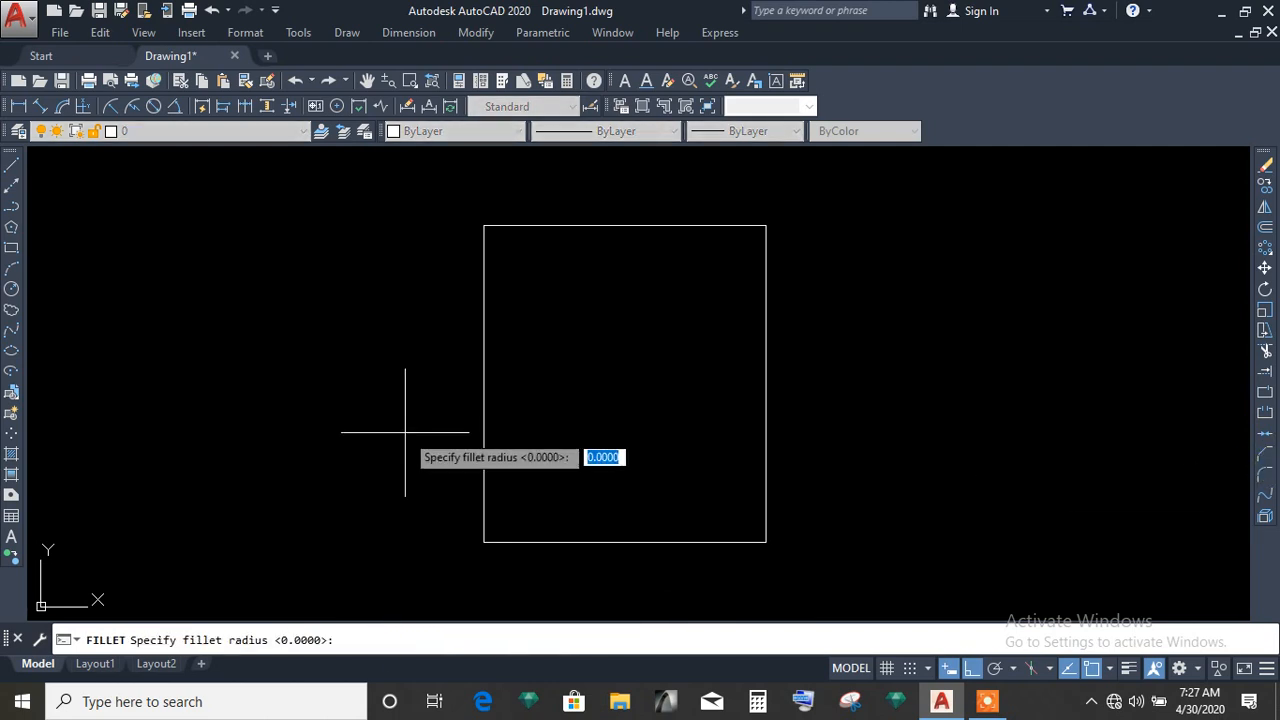
{"action": "type", "text": "10"}
{"action": "key", "text": "Return"}
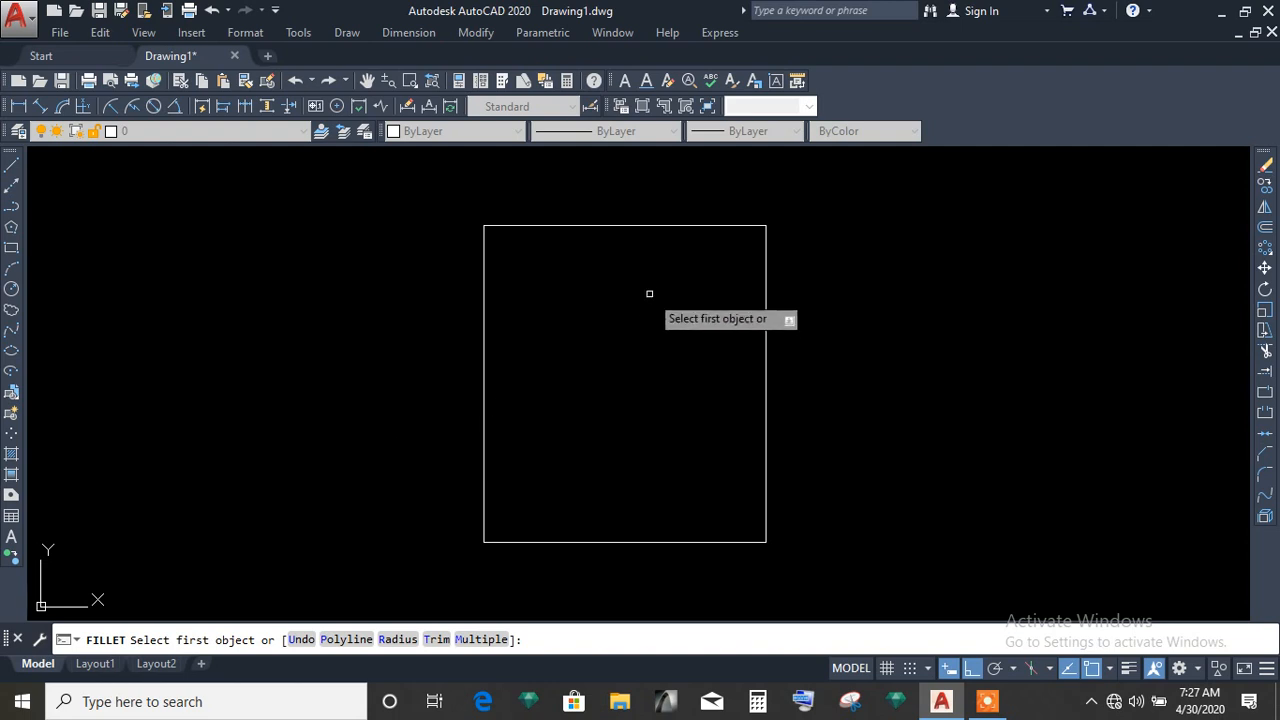
{"action": "left_click", "coordinate": [581, 225]}
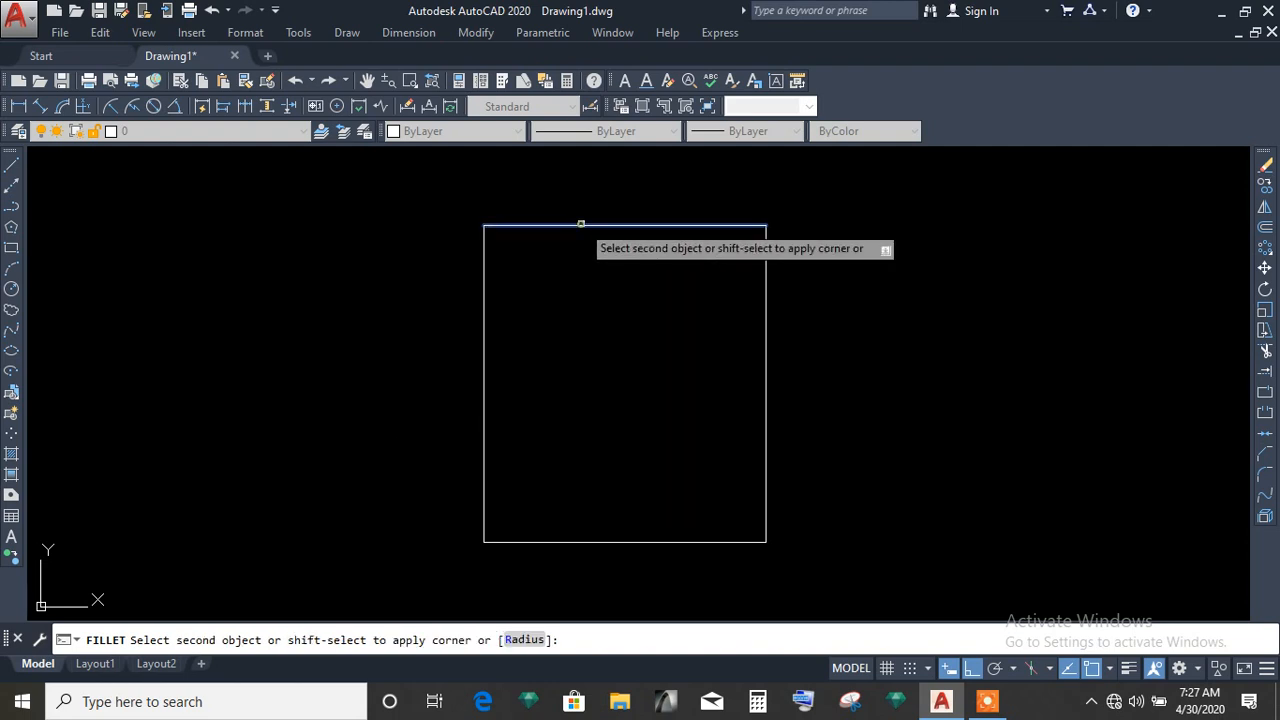
{"action": "left_click", "coordinate": [484, 374]}
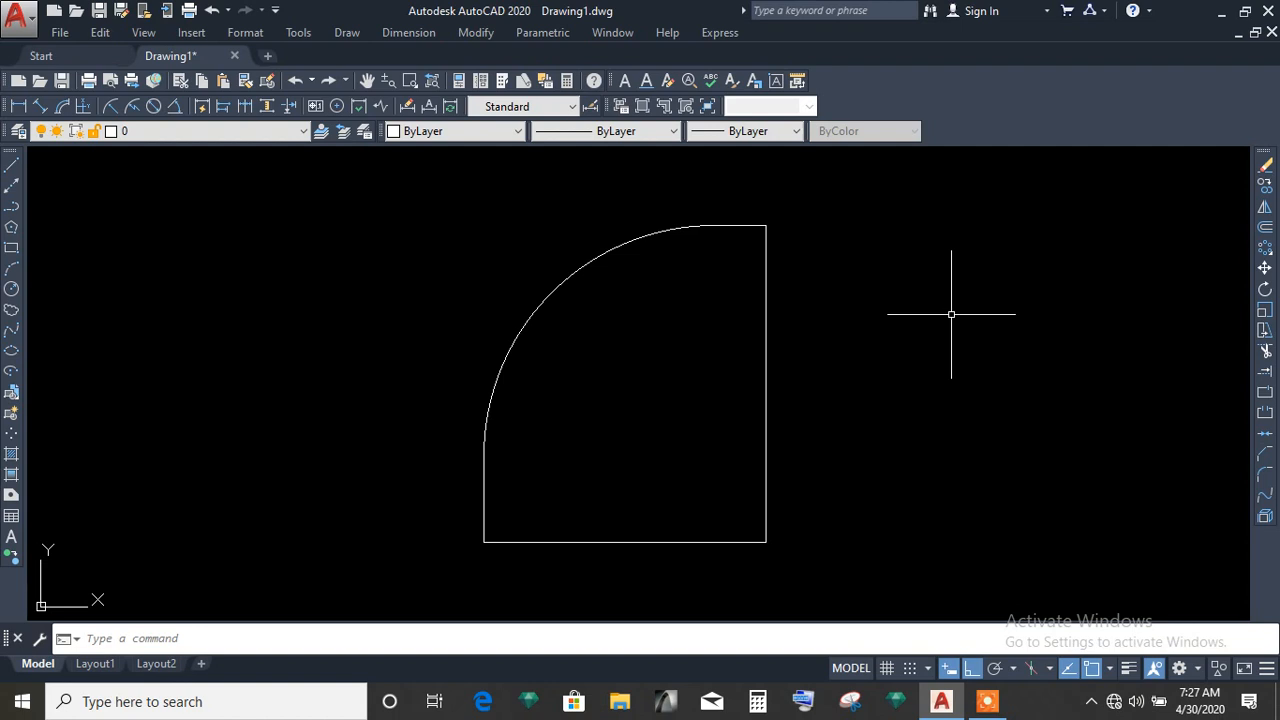
Draw a horizontal line in the empty space right of the filleted rectangle.
{"action": "middle_click_drag", "start_coordinate": [919, 328], "coordinate": [57, 345]}
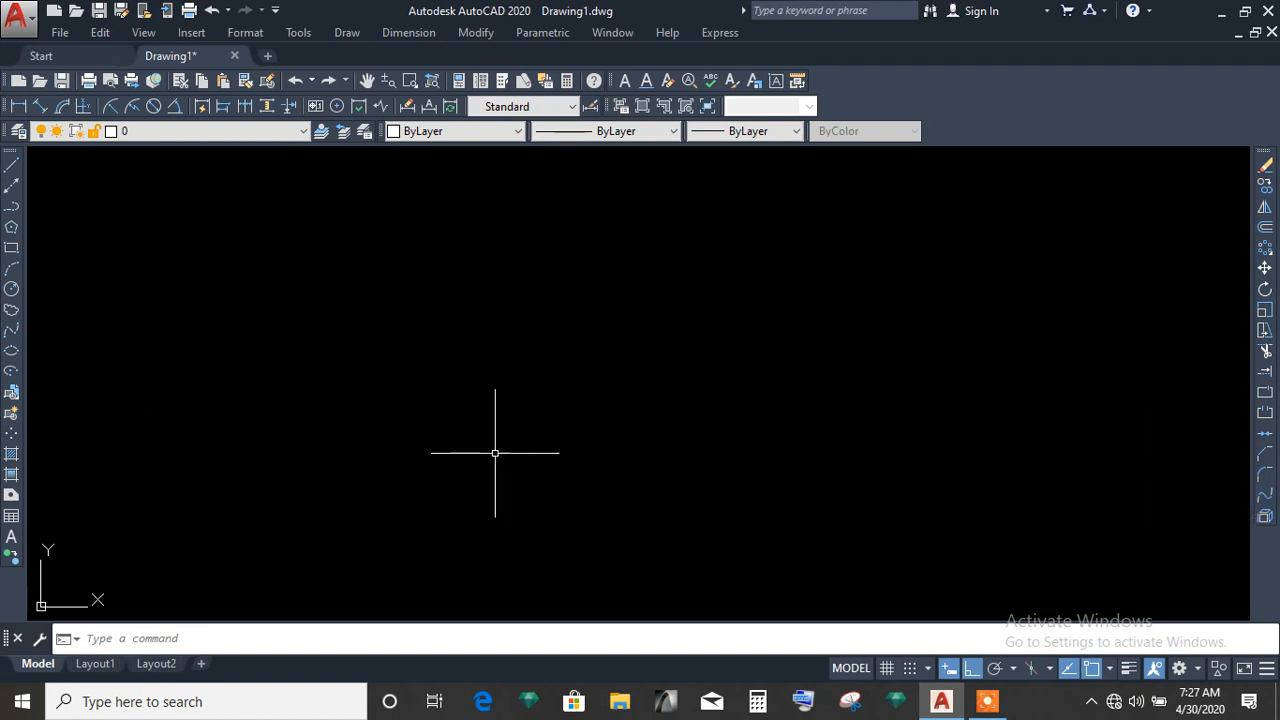
{"action": "left_click", "coordinate": [11, 166]}
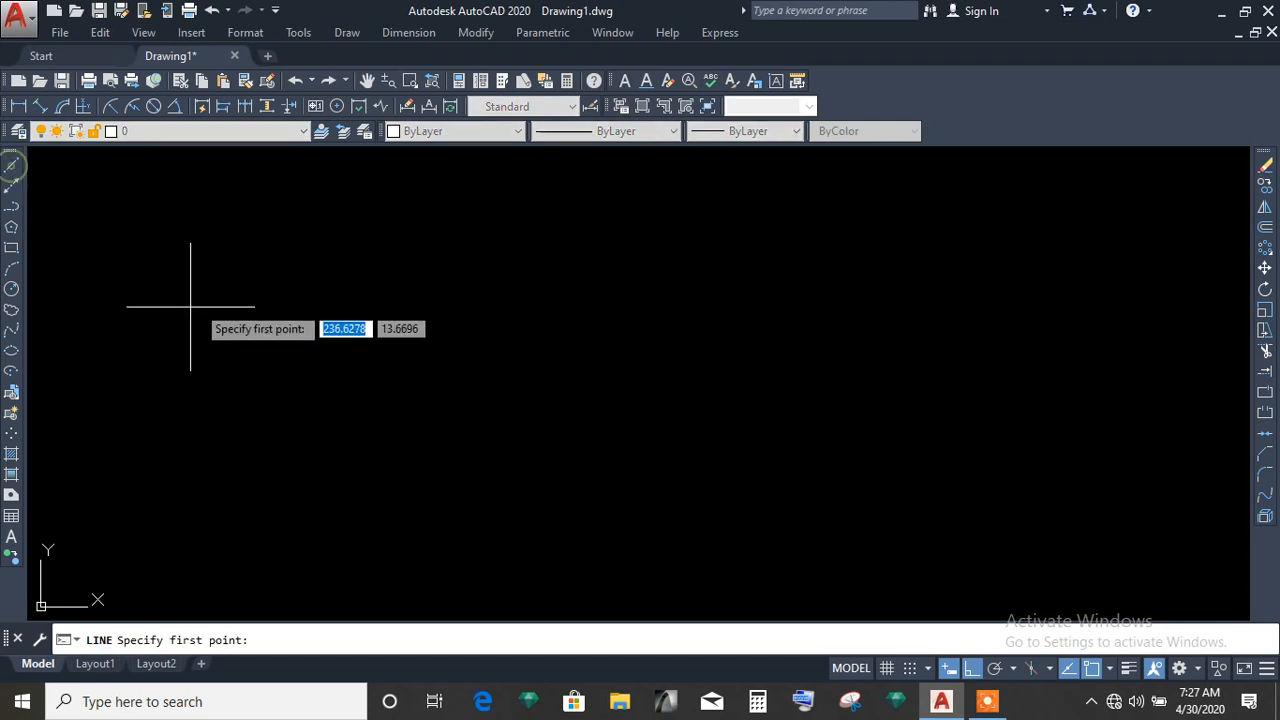
{"action": "left_click", "coordinate": [128, 296]}
{"action": "left_click", "coordinate": [501, 294]}
{"action": "right_click", "coordinate": [501, 294]}
{"action": "left_click", "coordinate": [529, 308]}
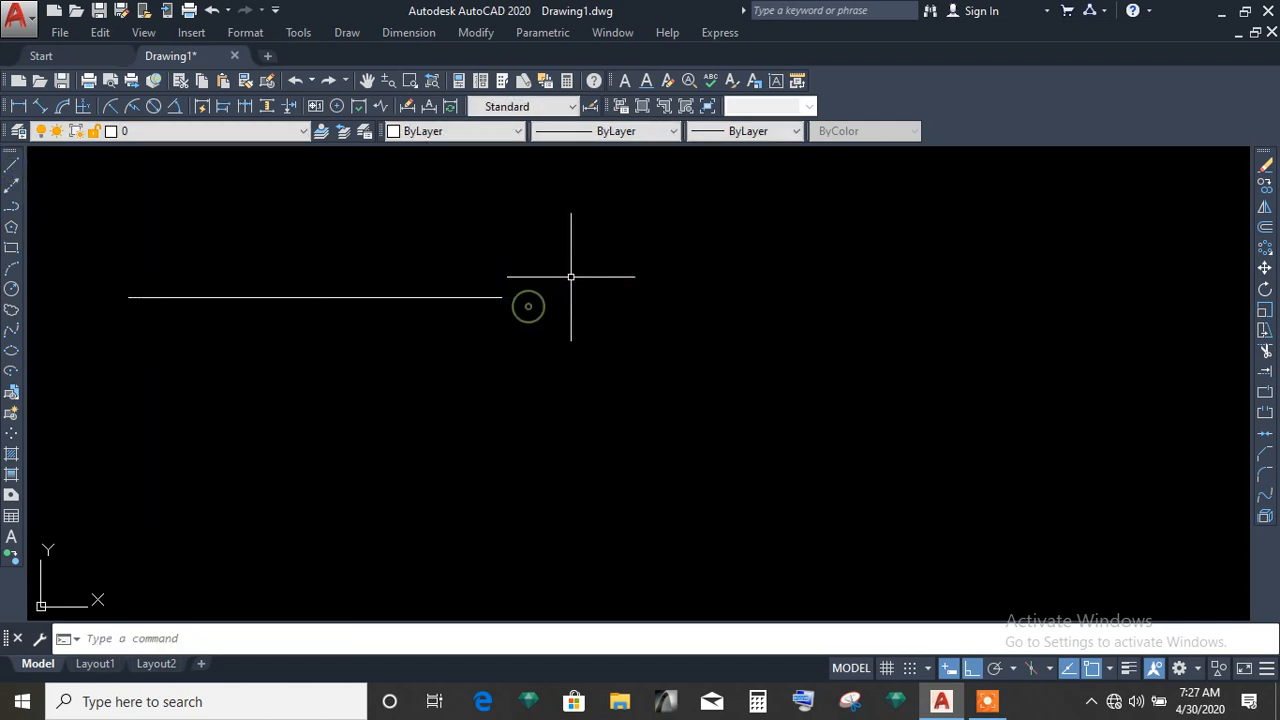
Draw a second, longer horizontal line below the first, starting near its right end and running to the right.
{"action": "right_click", "coordinate": [571, 277]}
{"action": "left_click", "coordinate": [603, 289]}
{"action": "left_click", "coordinate": [513, 422]}
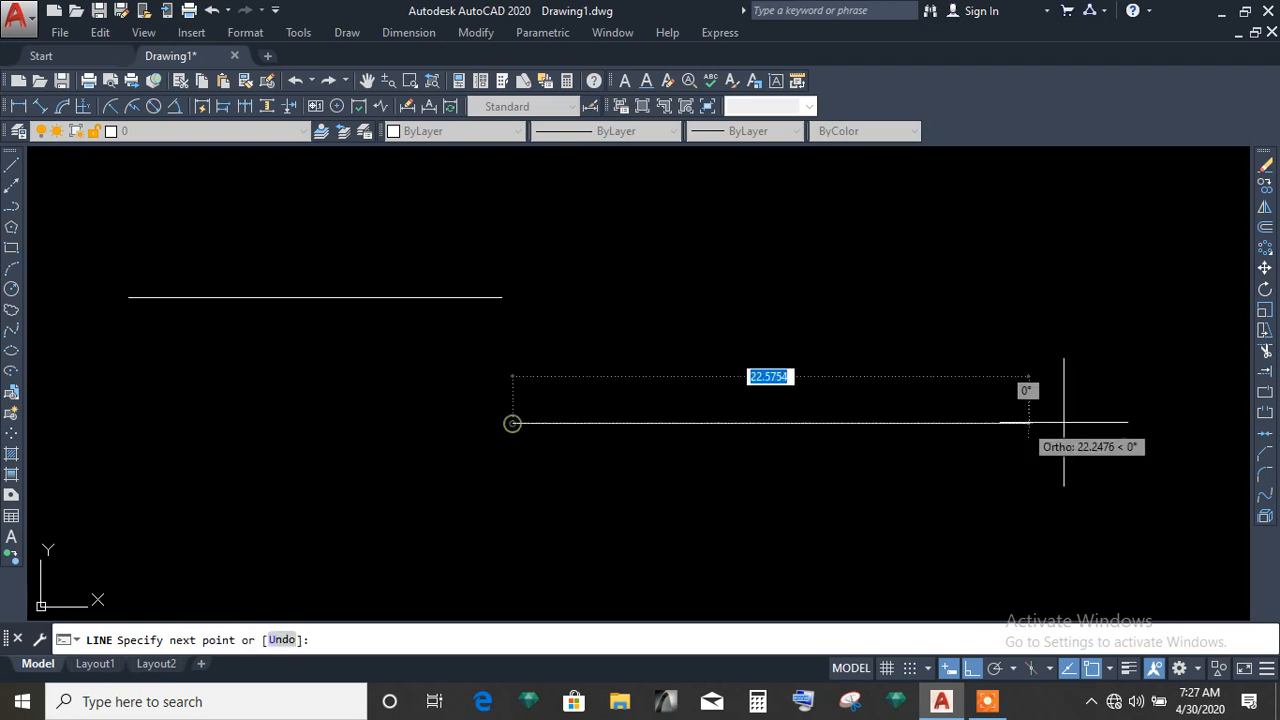
{"action": "left_click", "coordinate": [1087, 422]}
{"action": "right_click", "coordinate": [1090, 423]}
{"action": "left_click", "coordinate": [1124, 433]}
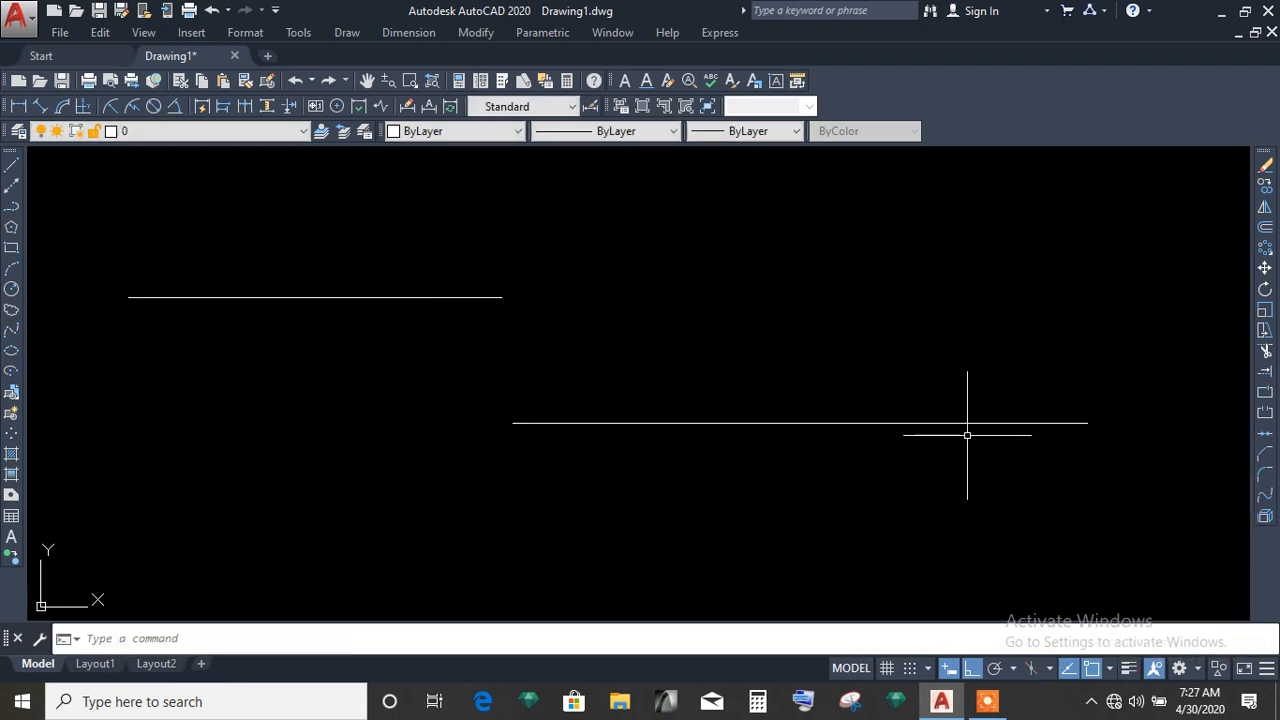
Try a Blend curve between the upper line's right end and the lower line's left end, and undo it.
{"action": "left_click", "coordinate": [1266, 500]}
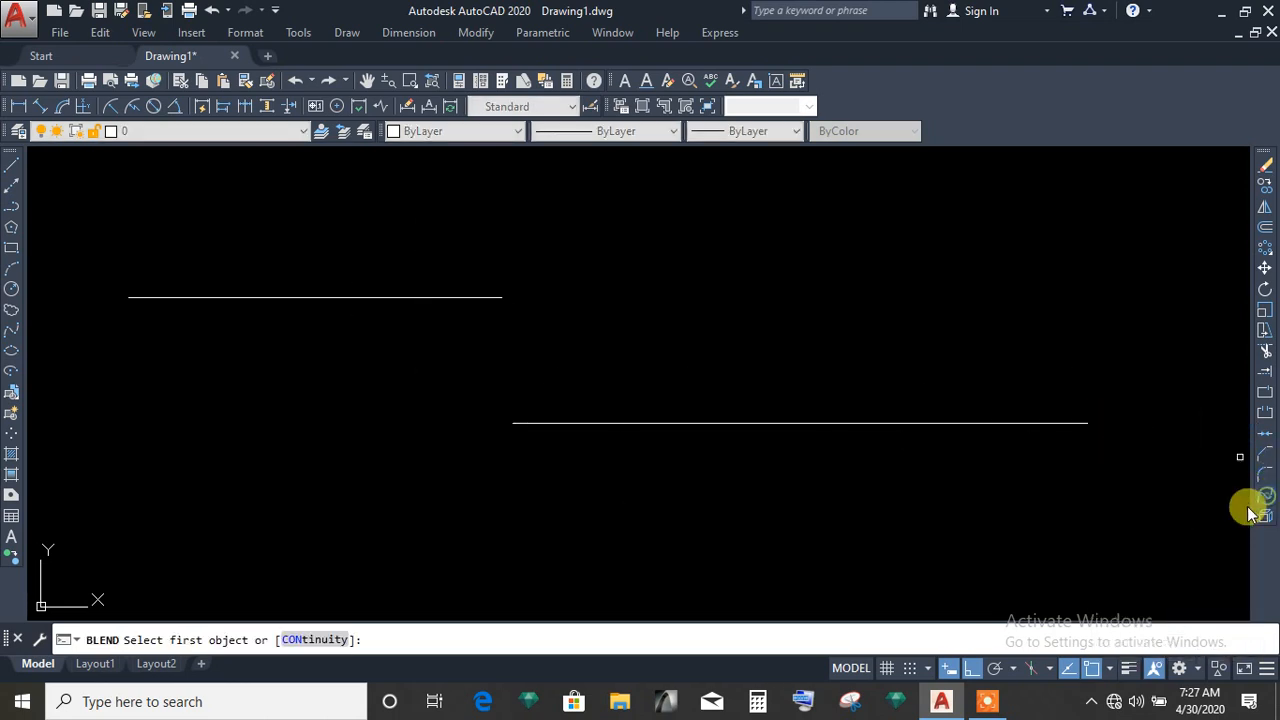
{"action": "left_click", "coordinate": [439, 298]}
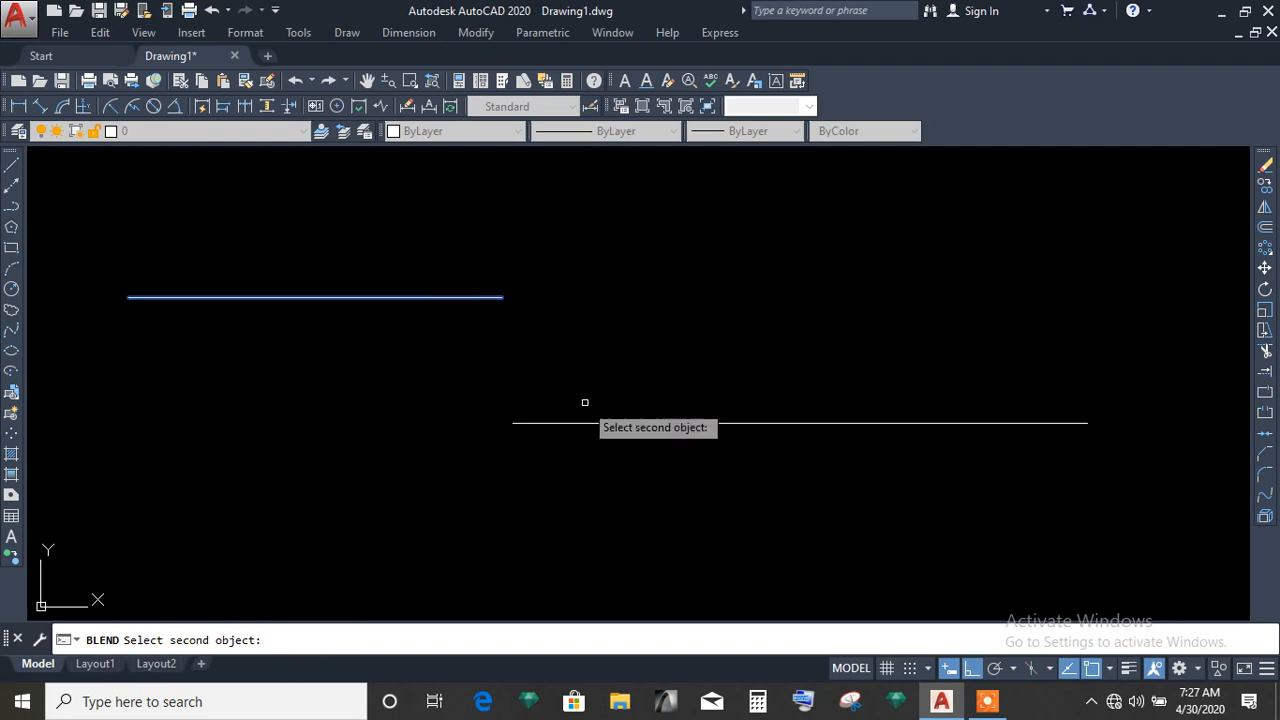
{"action": "left_click", "coordinate": [597, 422]}
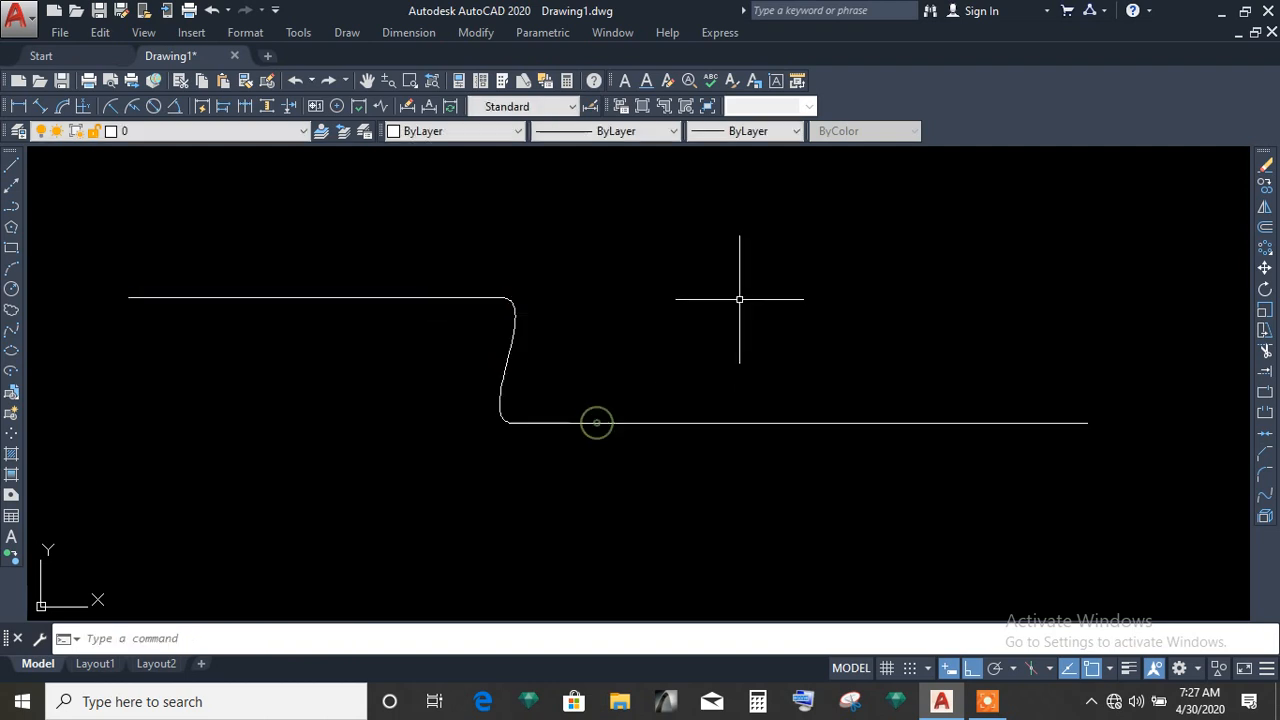
{"action": "left_click", "coordinate": [213, 10]}
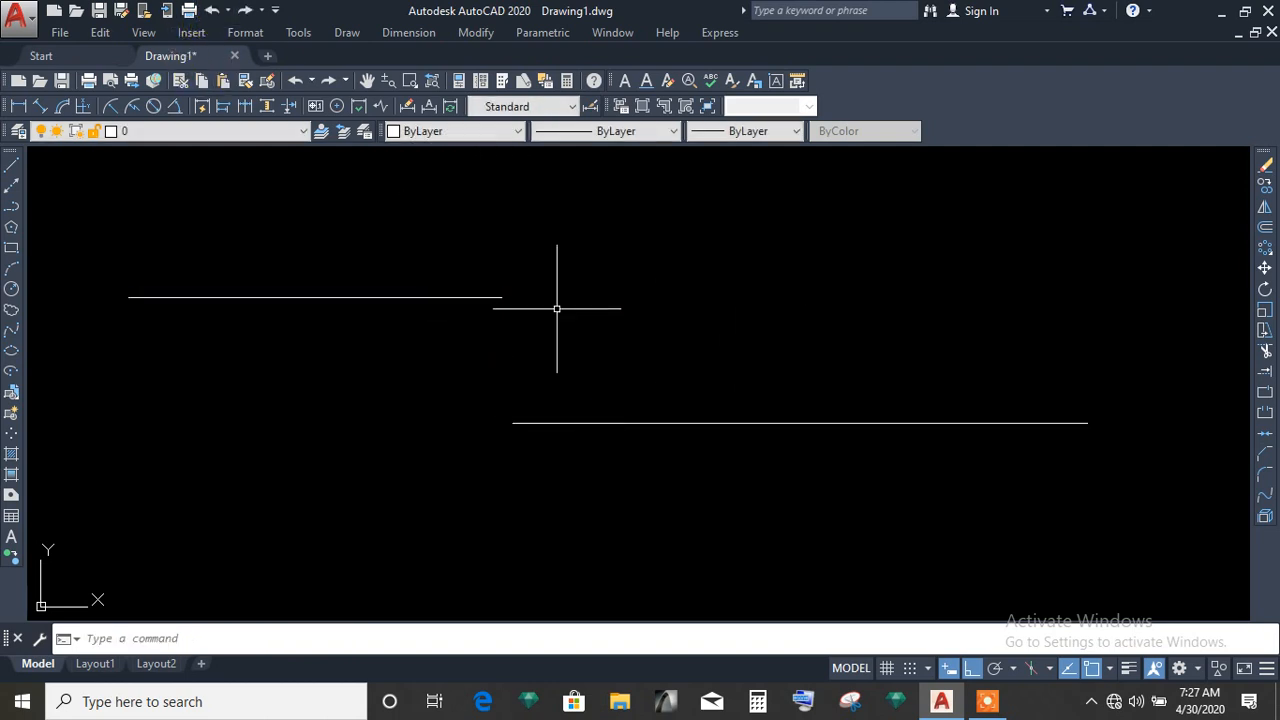
Shorten the lower horizontal line by stretching its left endpoint to the right, widening the gap to the upper line.
{"action": "left_click", "coordinate": [528, 421]}
{"action": "left_click", "coordinate": [513, 423]}
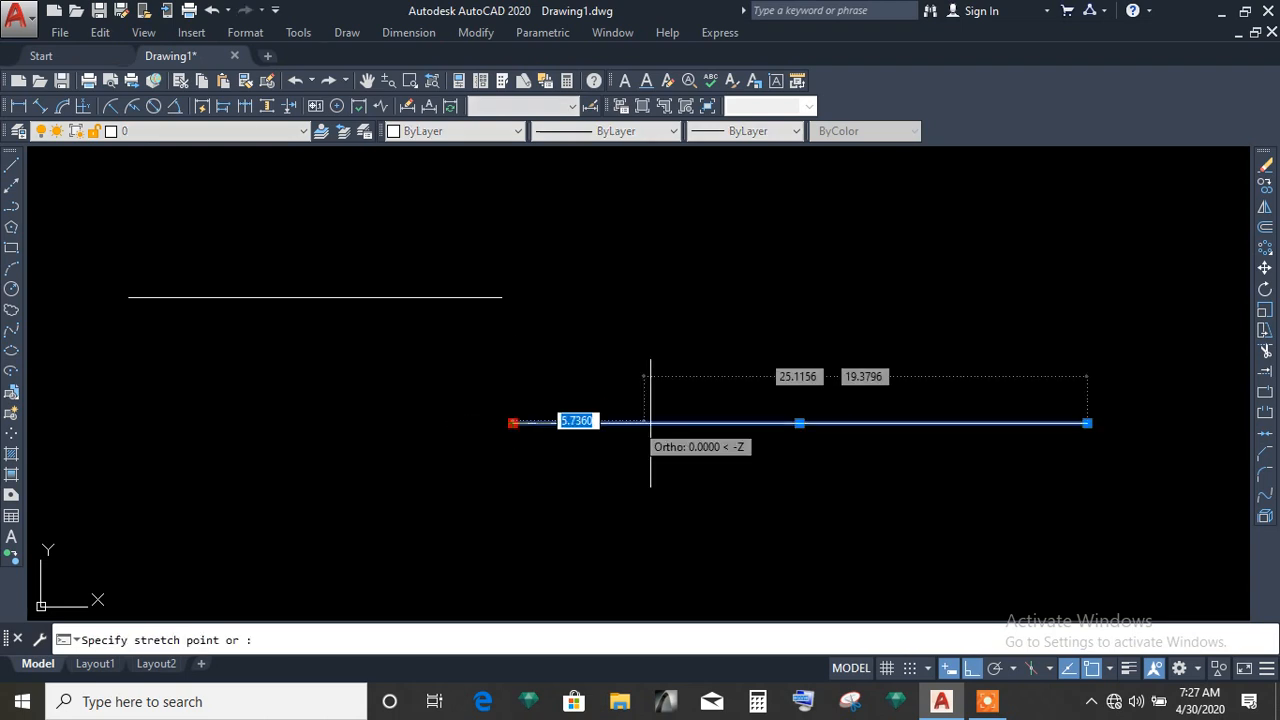
{"action": "left_click", "coordinate": [674, 423]}
{"action": "key", "text": "Escape"}
{"action": "left_click", "coordinate": [11, 163]}
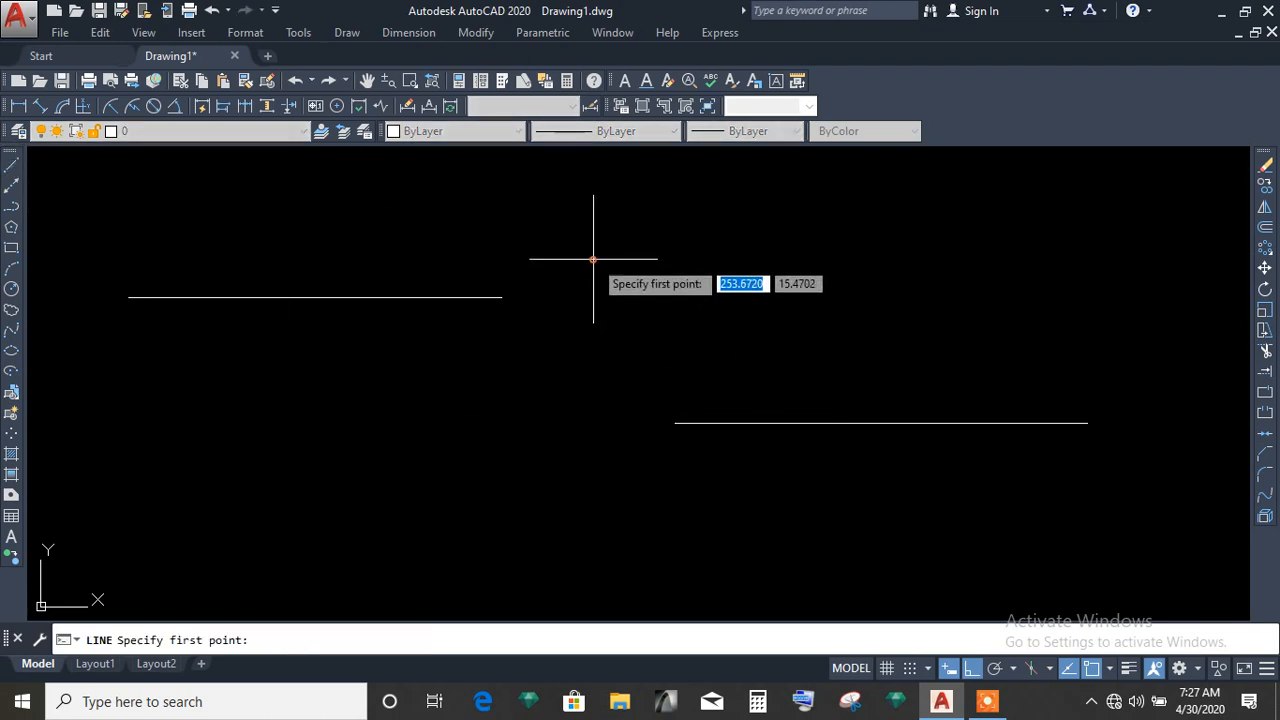
{"action": "left_click", "coordinate": [675, 423]}
{"action": "right_click", "coordinate": [674, 263]}
{"action": "left_click", "coordinate": [737, 291]}
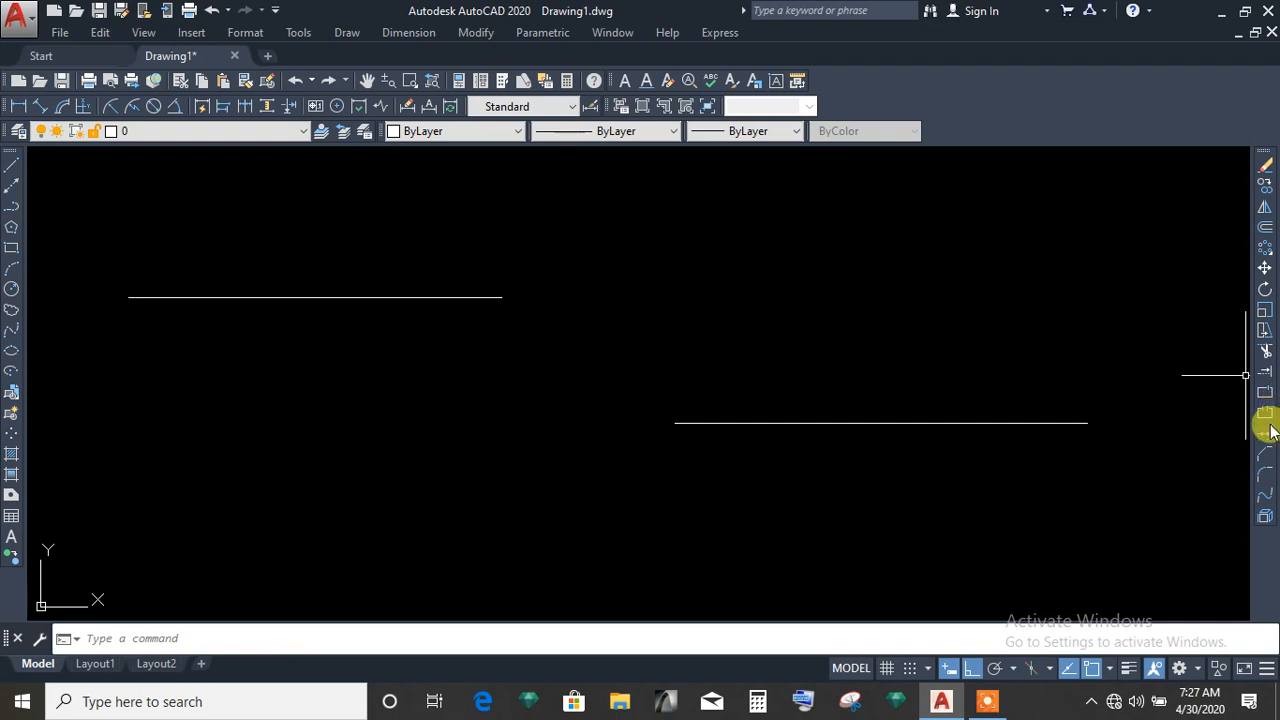
Blend the upper line's right end with the shortened lower line's left end, and undo the curve.
{"action": "left_click", "coordinate": [1266, 496]}
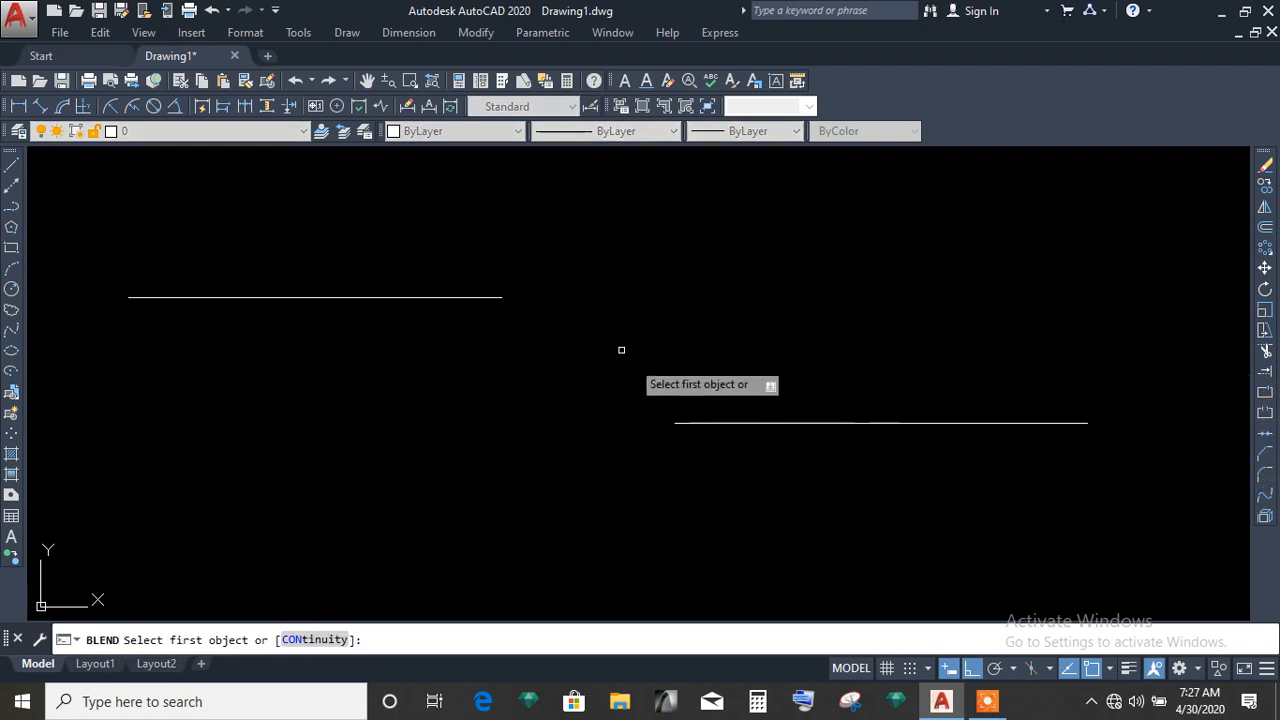
{"action": "left_click", "coordinate": [480, 297]}
{"action": "left_click", "coordinate": [725, 421]}
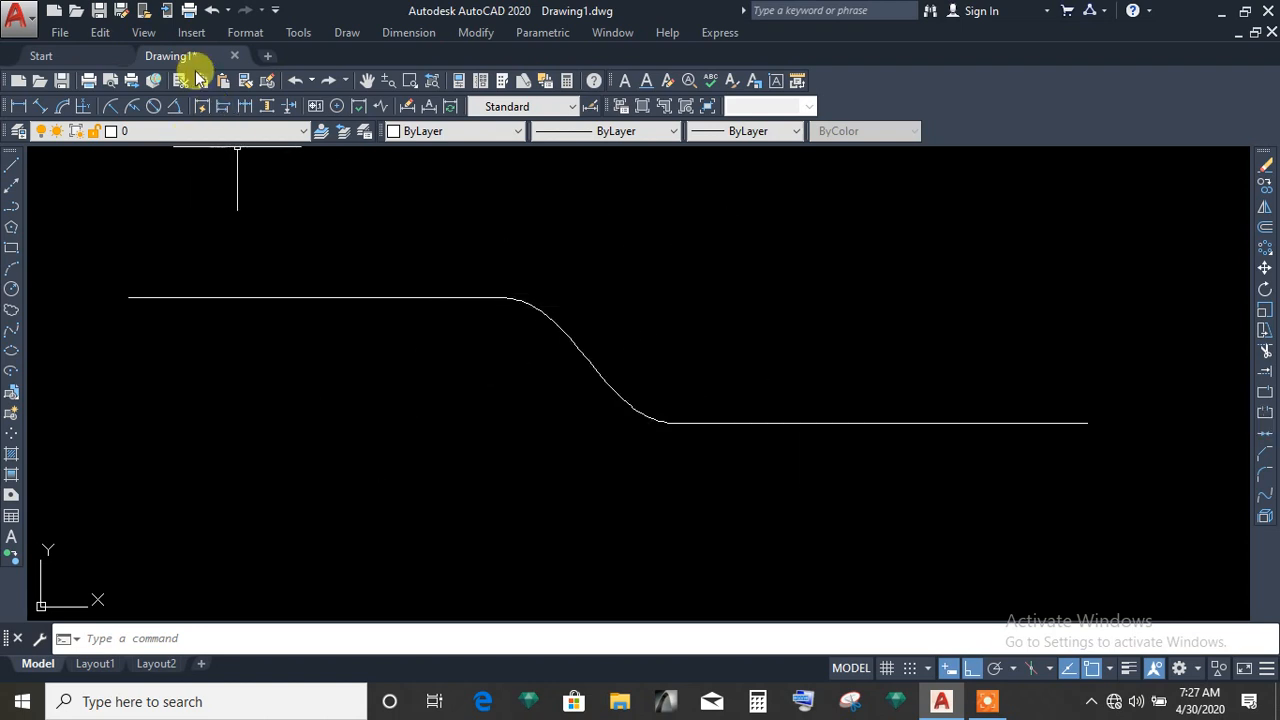
{"action": "left_click", "coordinate": [213, 11]}
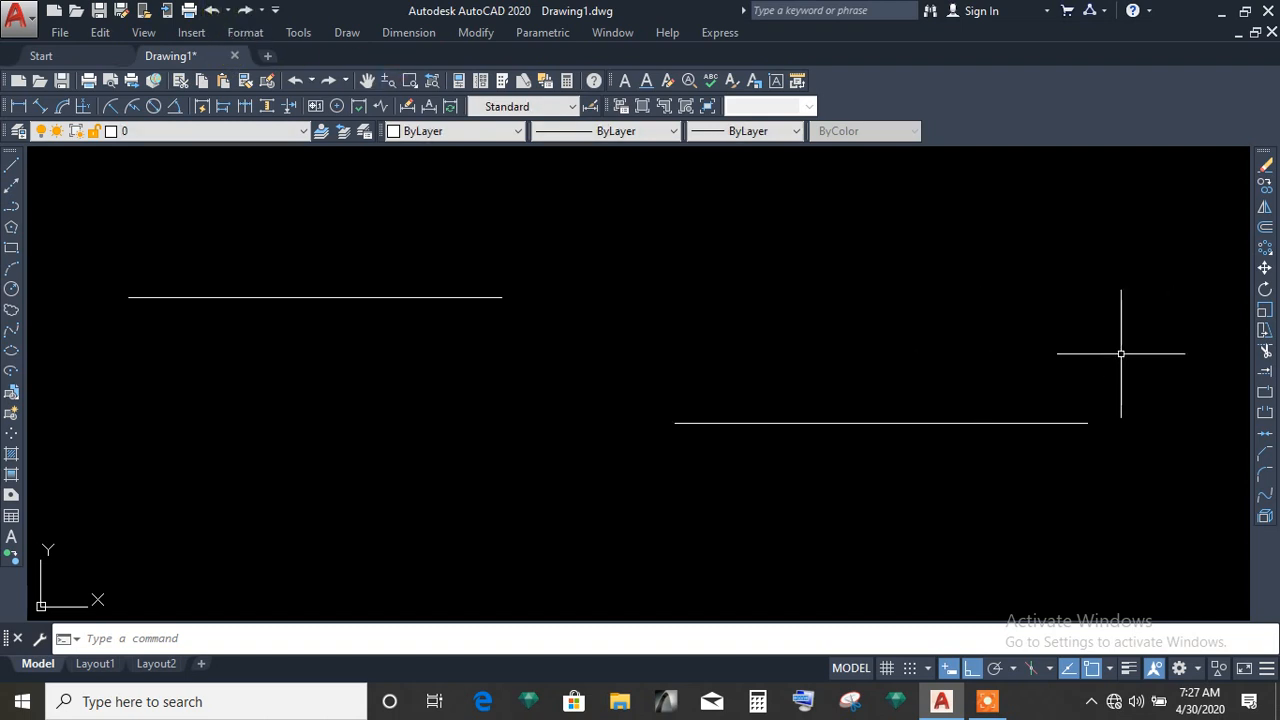
Blend the lower line's left end with the upper line's far left end, and undo the curve.
{"action": "left_click", "coordinate": [1265, 494]}
{"action": "left_click", "coordinate": [855, 424]}
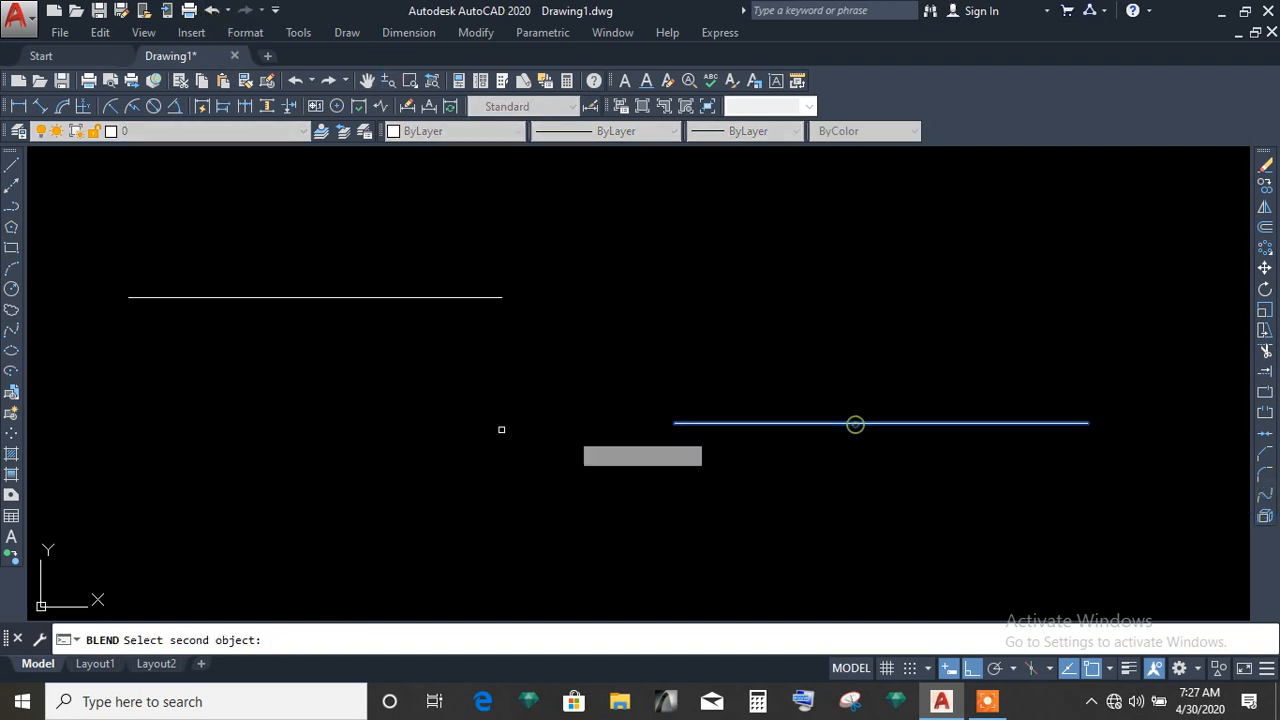
{"action": "left_click", "coordinate": [269, 297]}
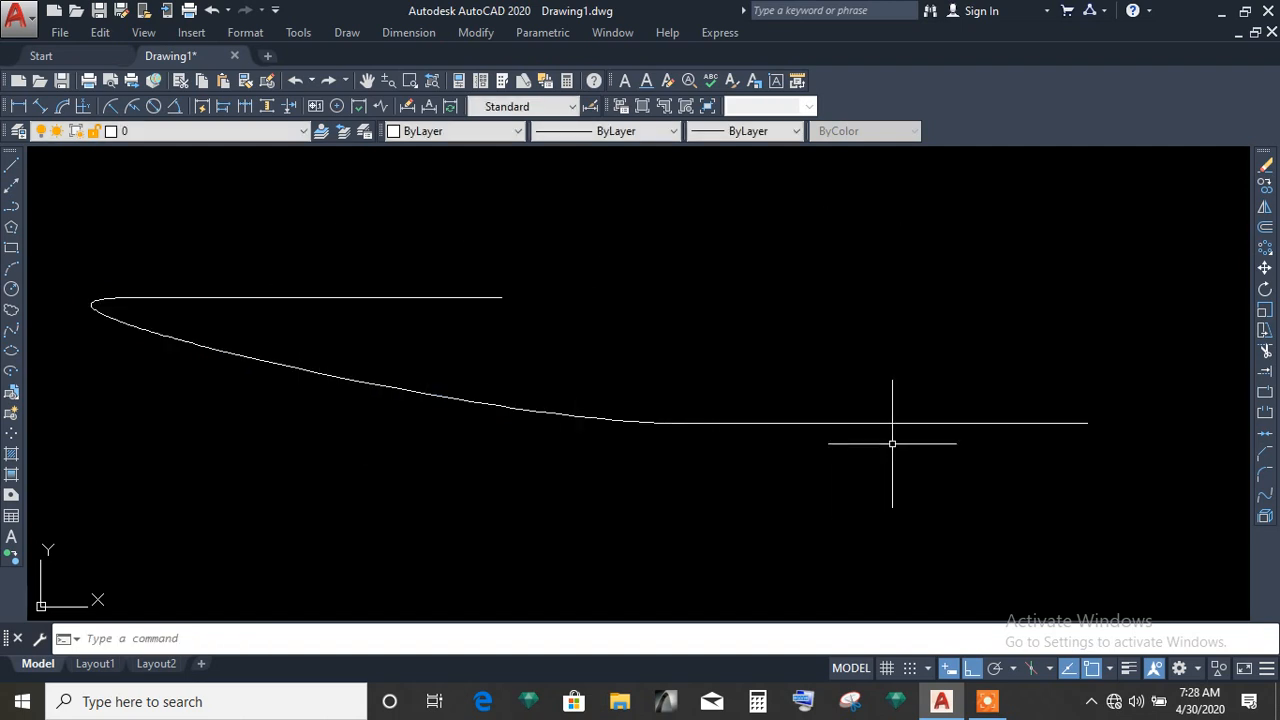
{"action": "left_click", "coordinate": [212, 10]}
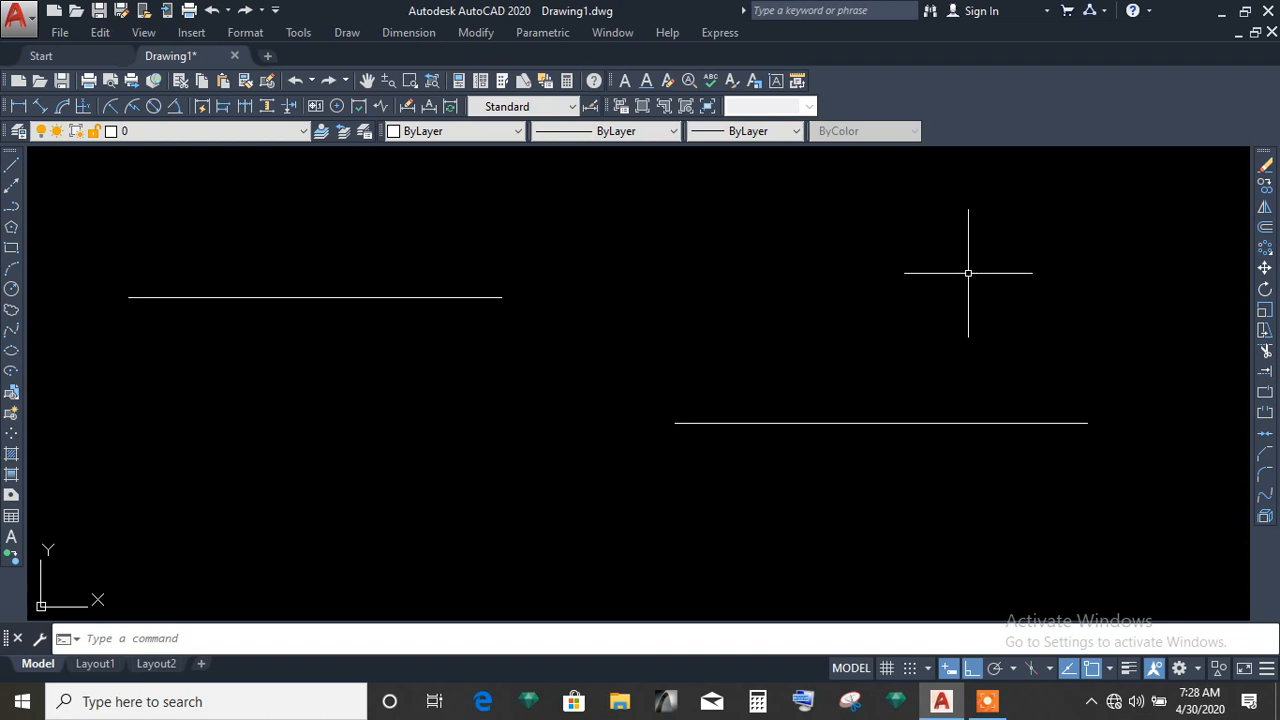
Erase both horizontal lines.
{"action": "left_click", "coordinate": [1026, 518]}
{"action": "left_click", "coordinate": [363, 283]}
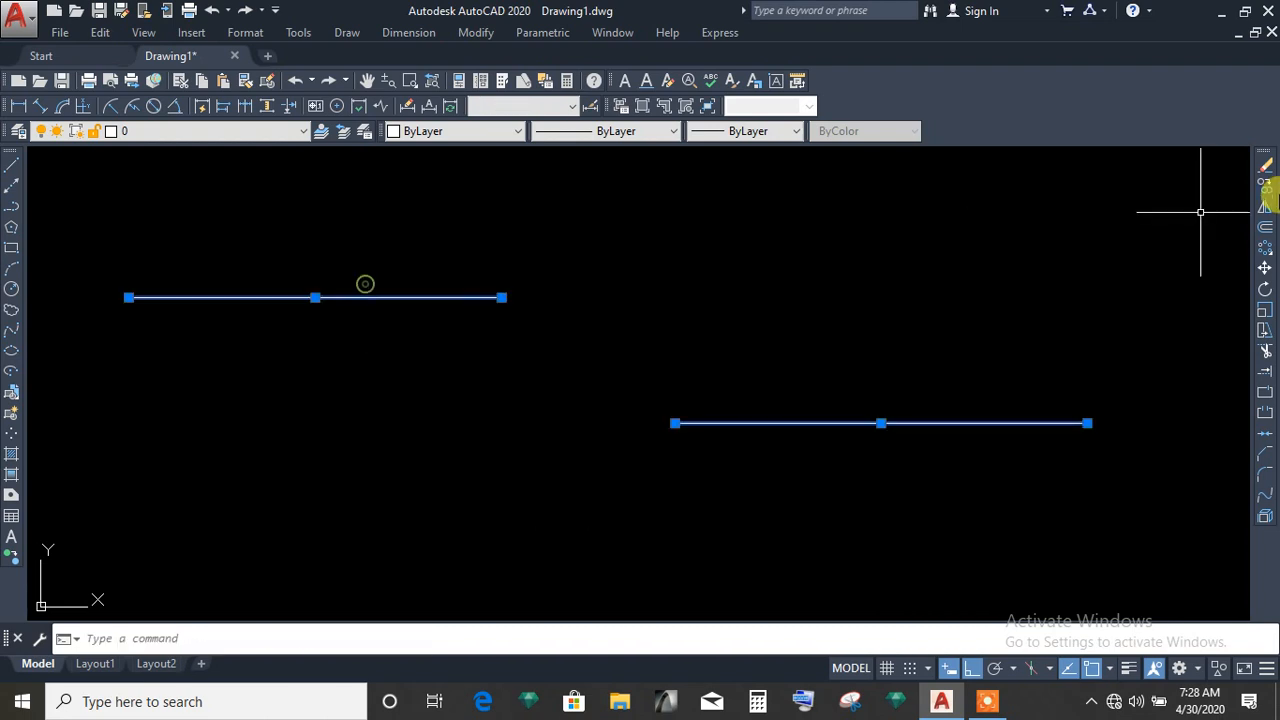
{"action": "left_click", "coordinate": [1265, 165]}
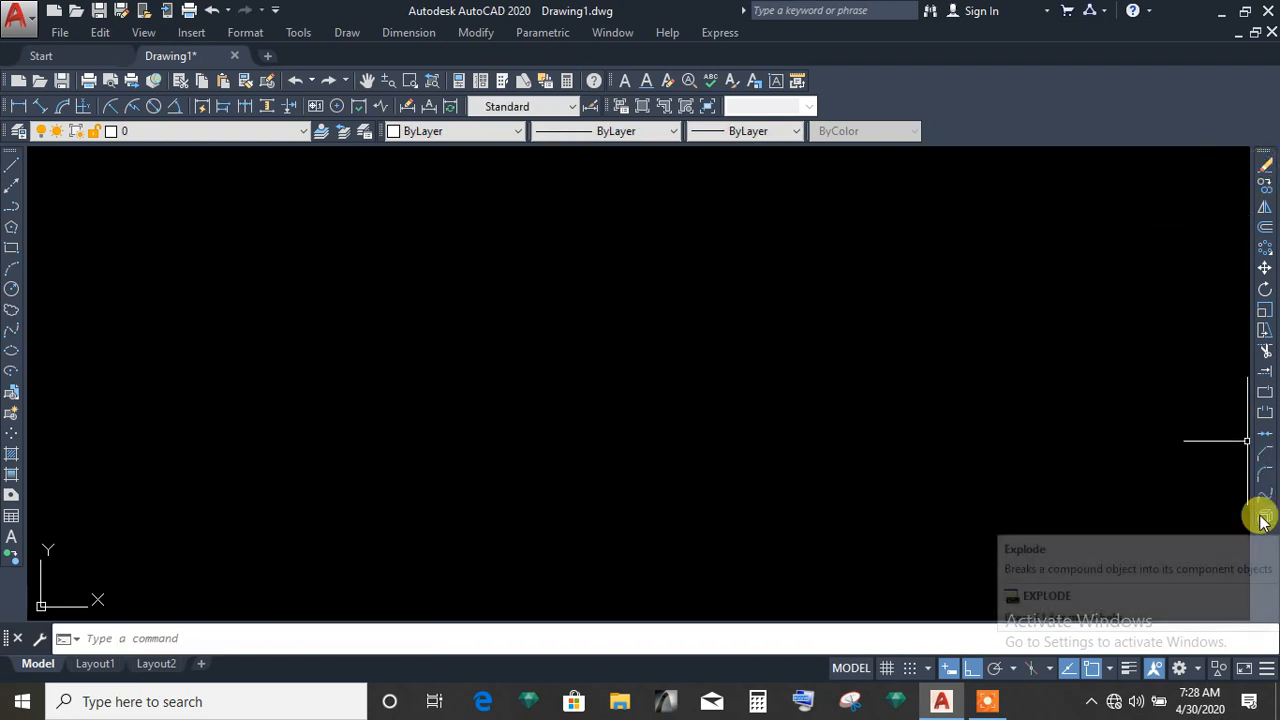
Draw a rectangle, slightly wider than tall, near the middle of the empty drawing area.
{"action": "left_click", "coordinate": [12, 250]}
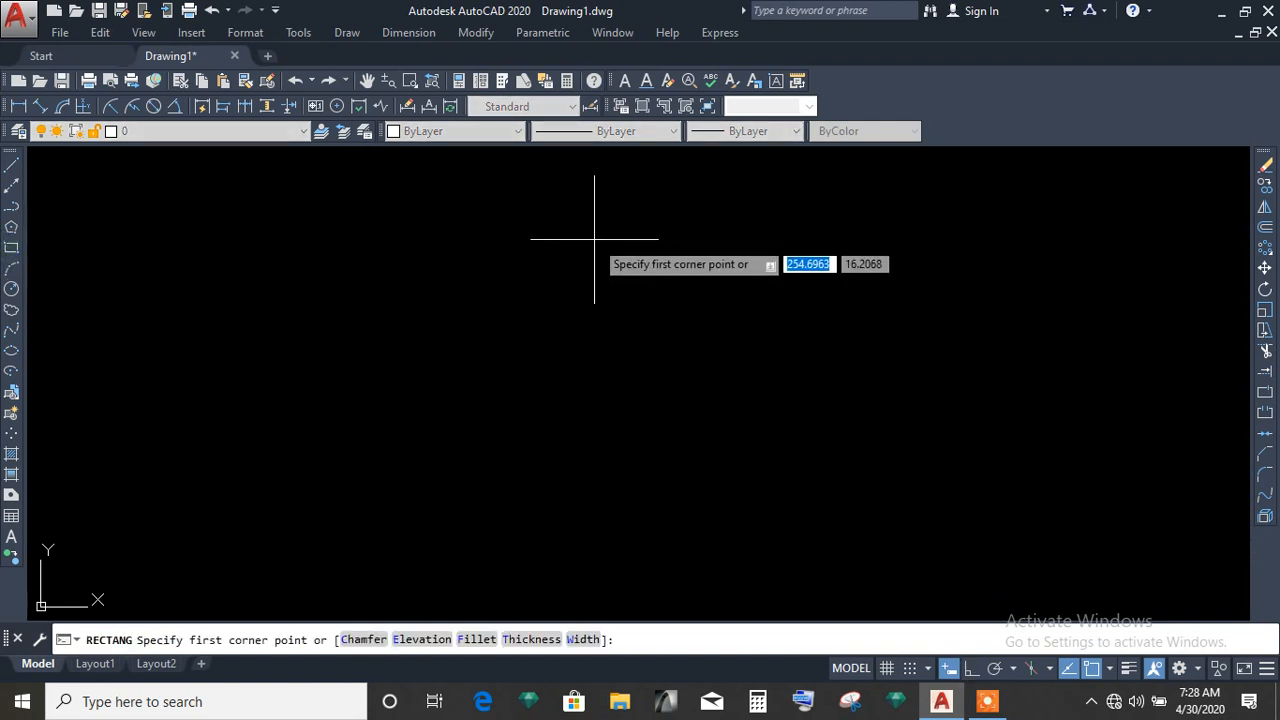
{"action": "left_click", "coordinate": [371, 229]}
{"action": "left_click", "coordinate": [669, 476]}
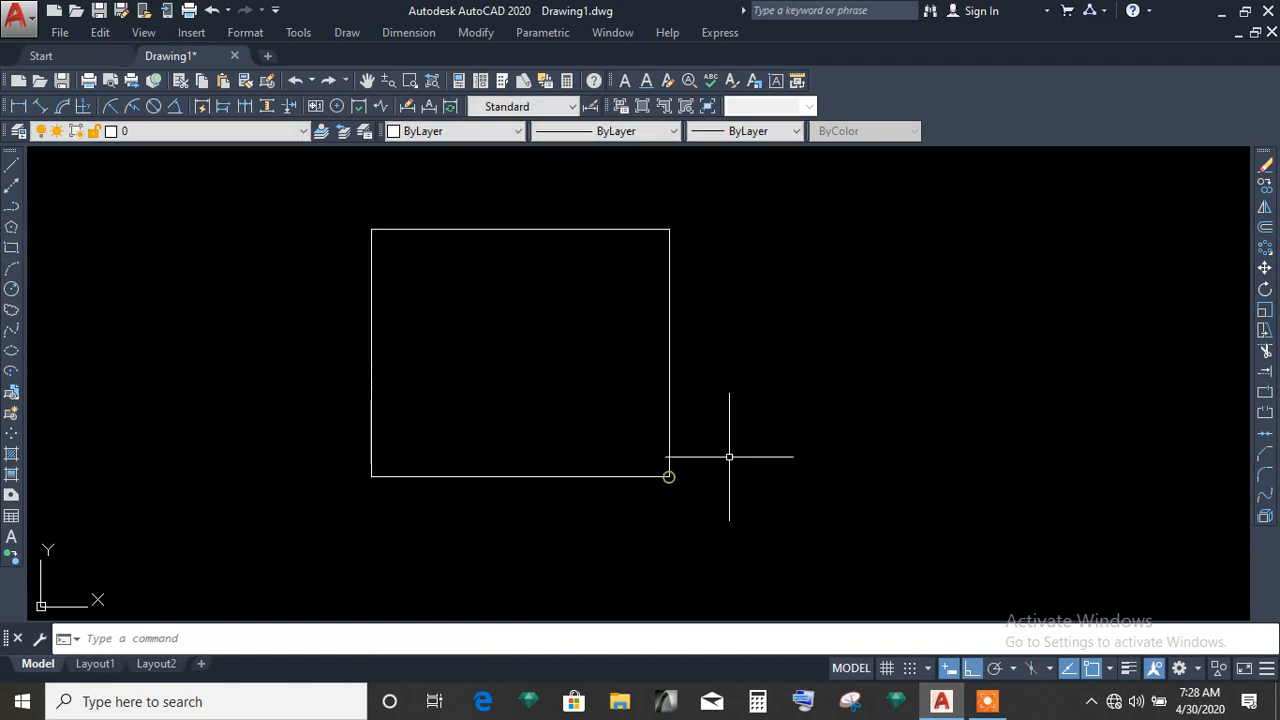
Explode the rectangle into separate line segments.
{"action": "left_click", "coordinate": [669, 320]}
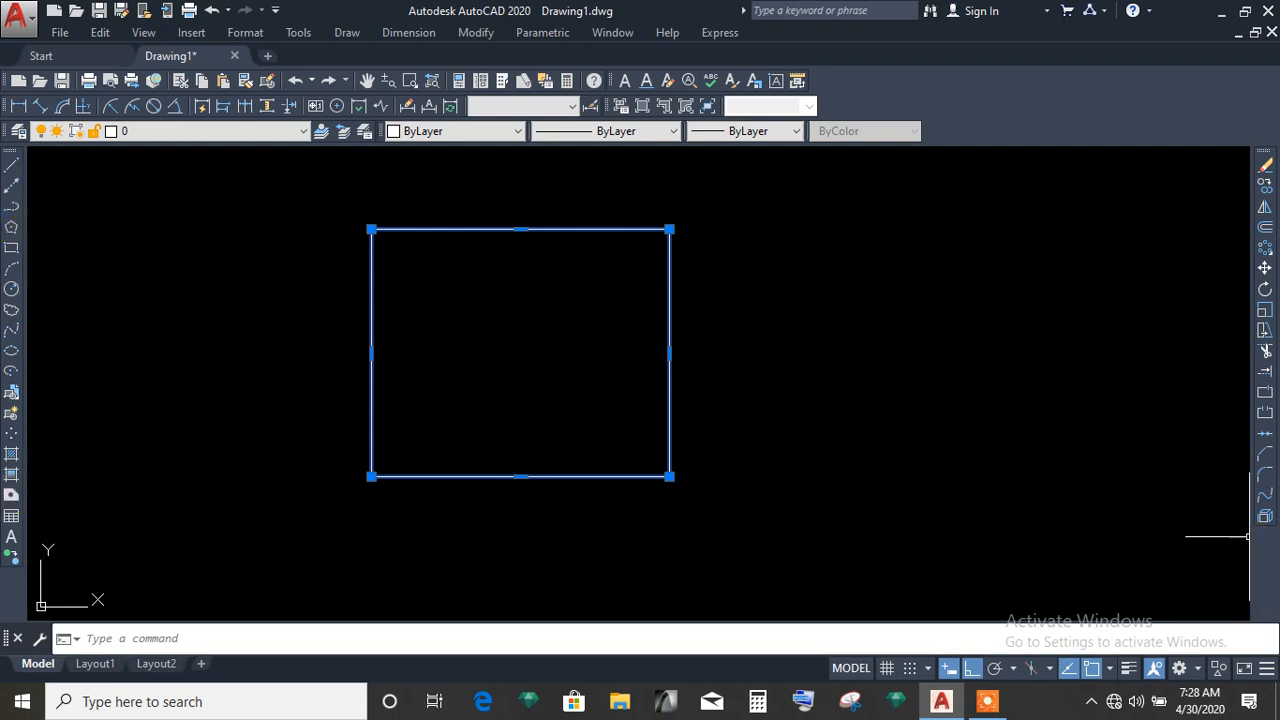
{"action": "key", "text": "Escape"}
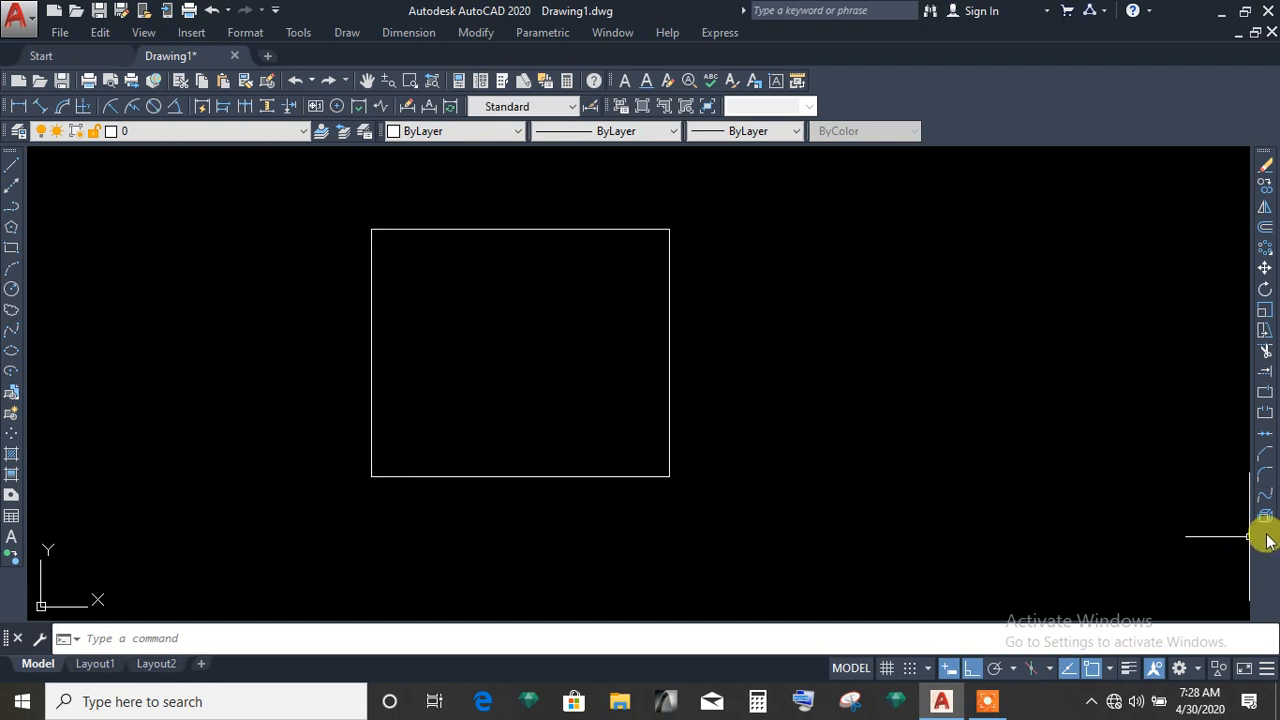
{"action": "left_click", "coordinate": [1265, 518]}
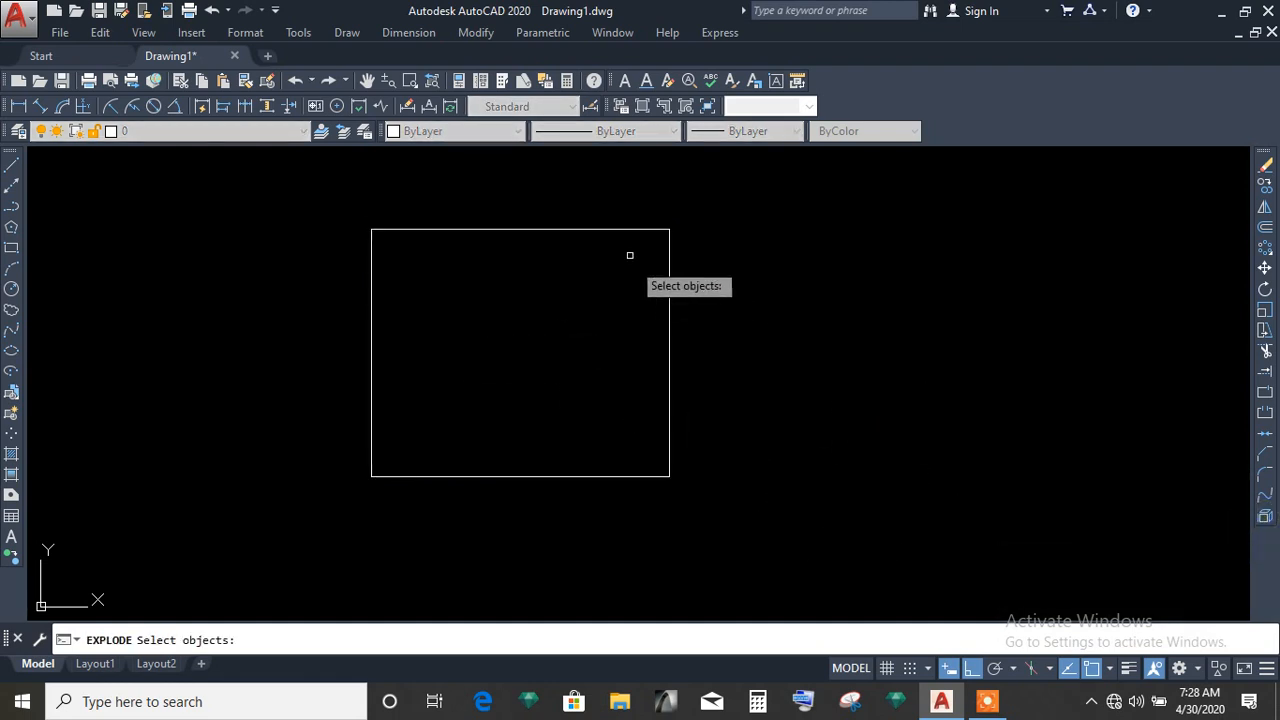
{"action": "key", "text": "Return"}
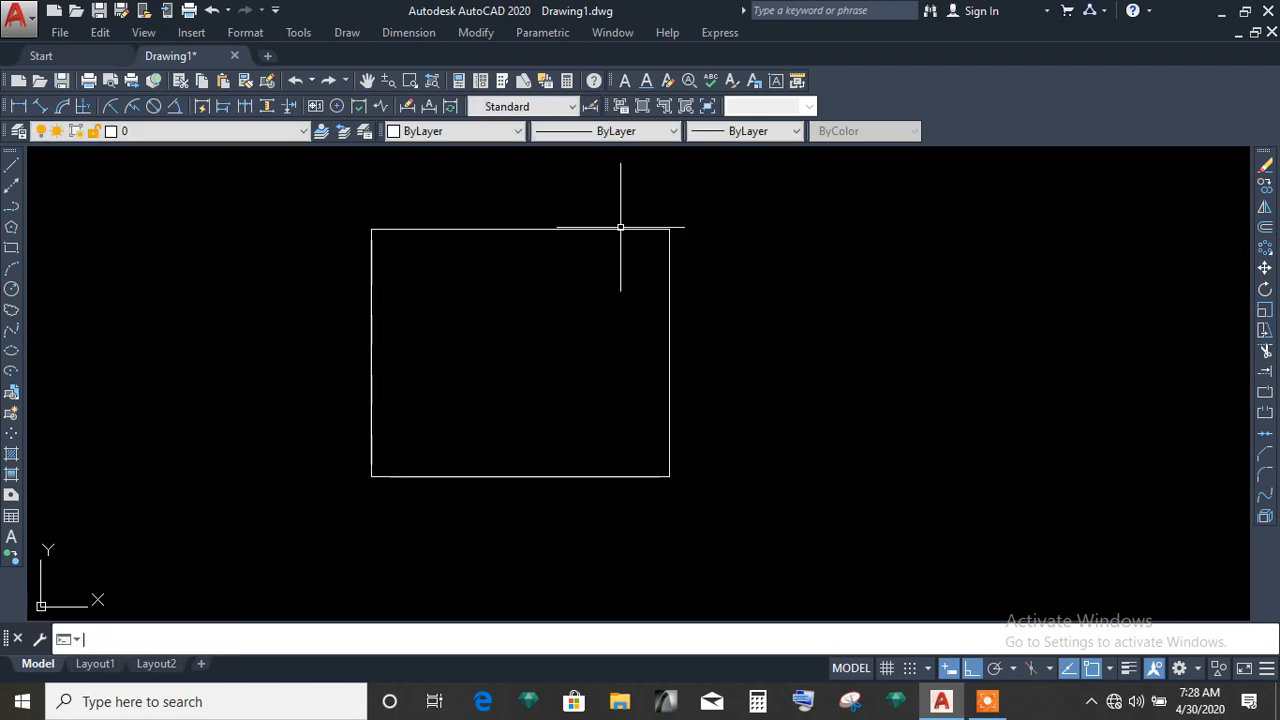
Select the exploded rectangle's four sides one by one to check that they are separate objects, and clear the selection.
{"action": "left_click", "coordinate": [583, 228]}
{"action": "left_click", "coordinate": [614, 340]}
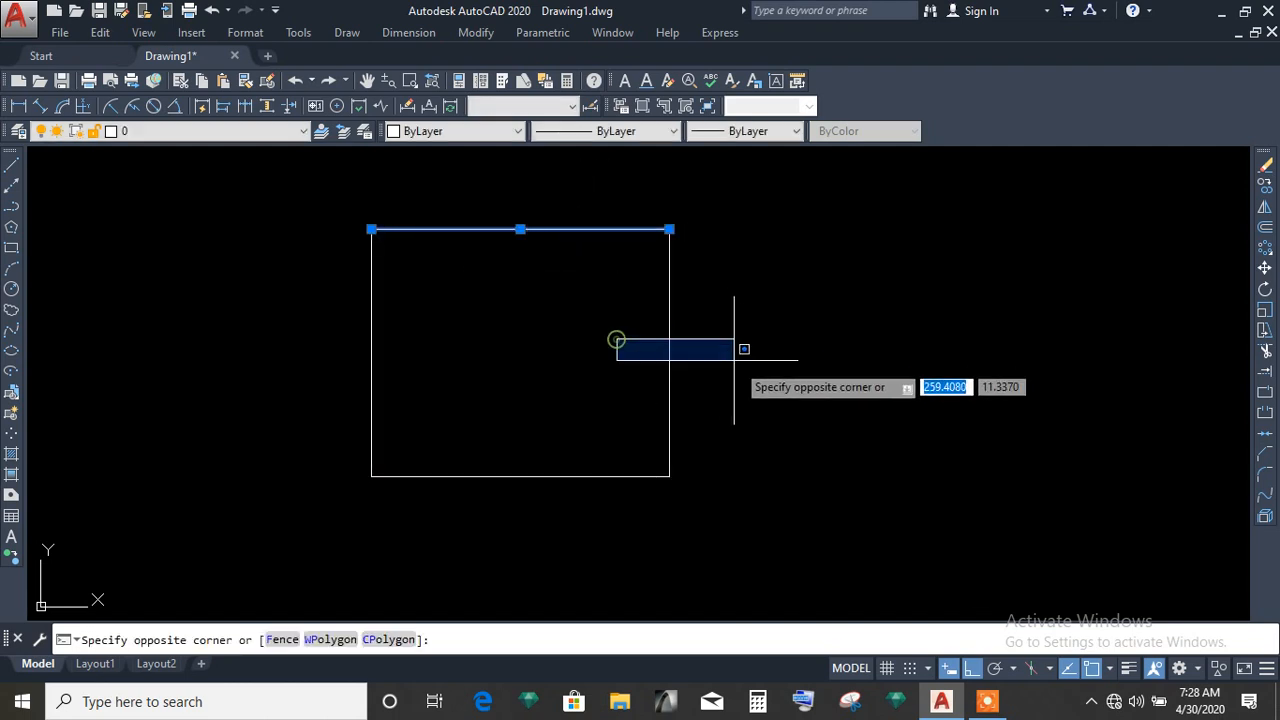
{"action": "left_click", "coordinate": [737, 362]}
{"action": "left_click", "coordinate": [669, 394]}
{"action": "left_click", "coordinate": [605, 519]}
{"action": "left_click", "coordinate": [368, 326]}
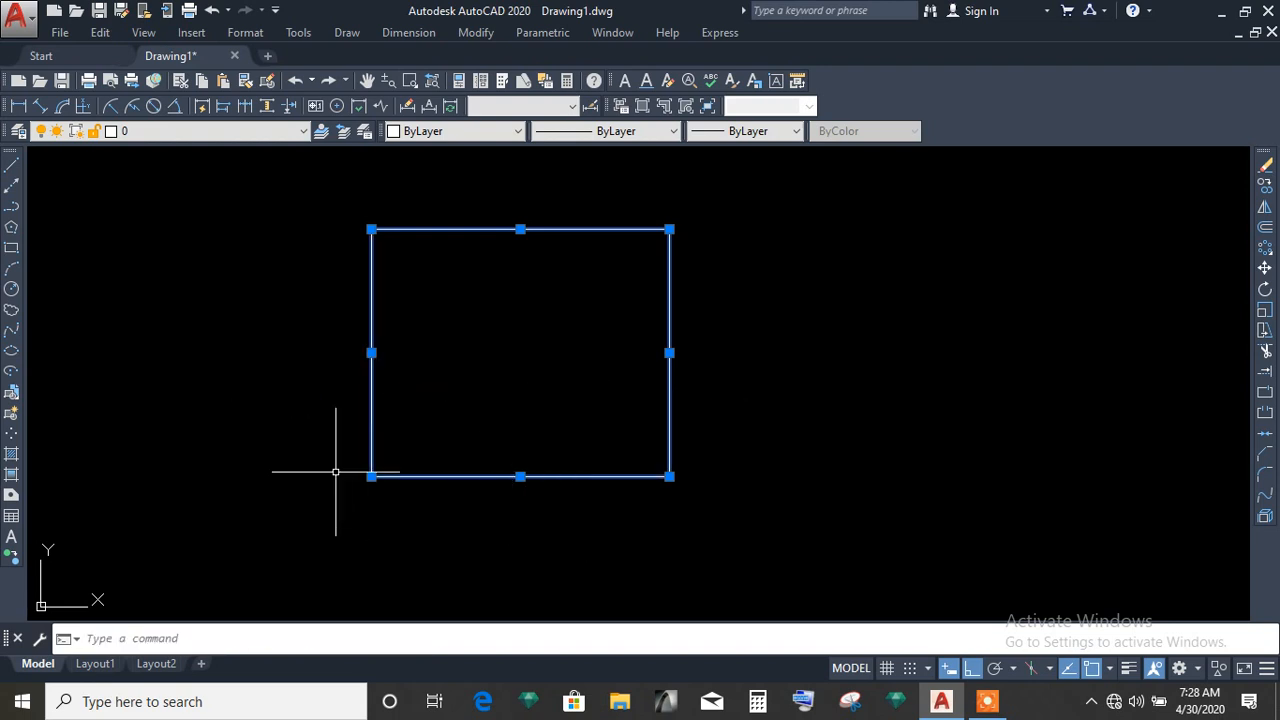
{"action": "key", "text": "Escape"}
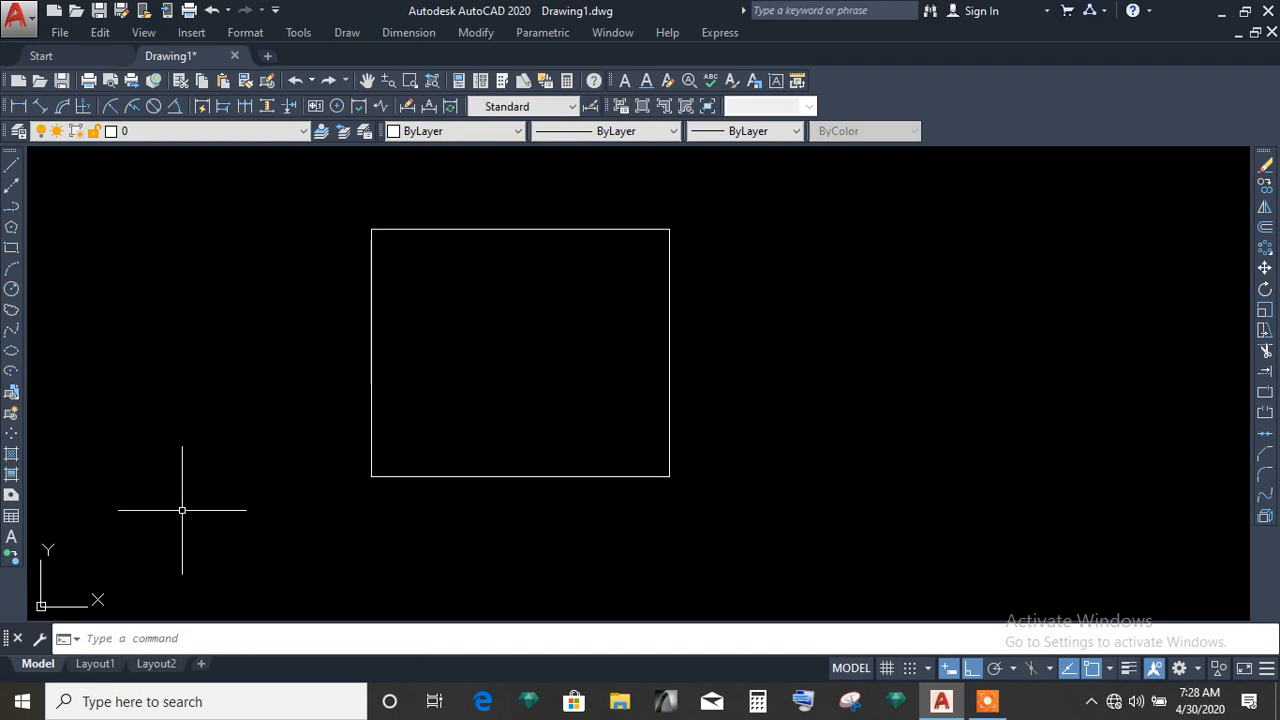
Convert the four connected lines into a single region.
{"action": "left_click", "coordinate": [11, 495]}
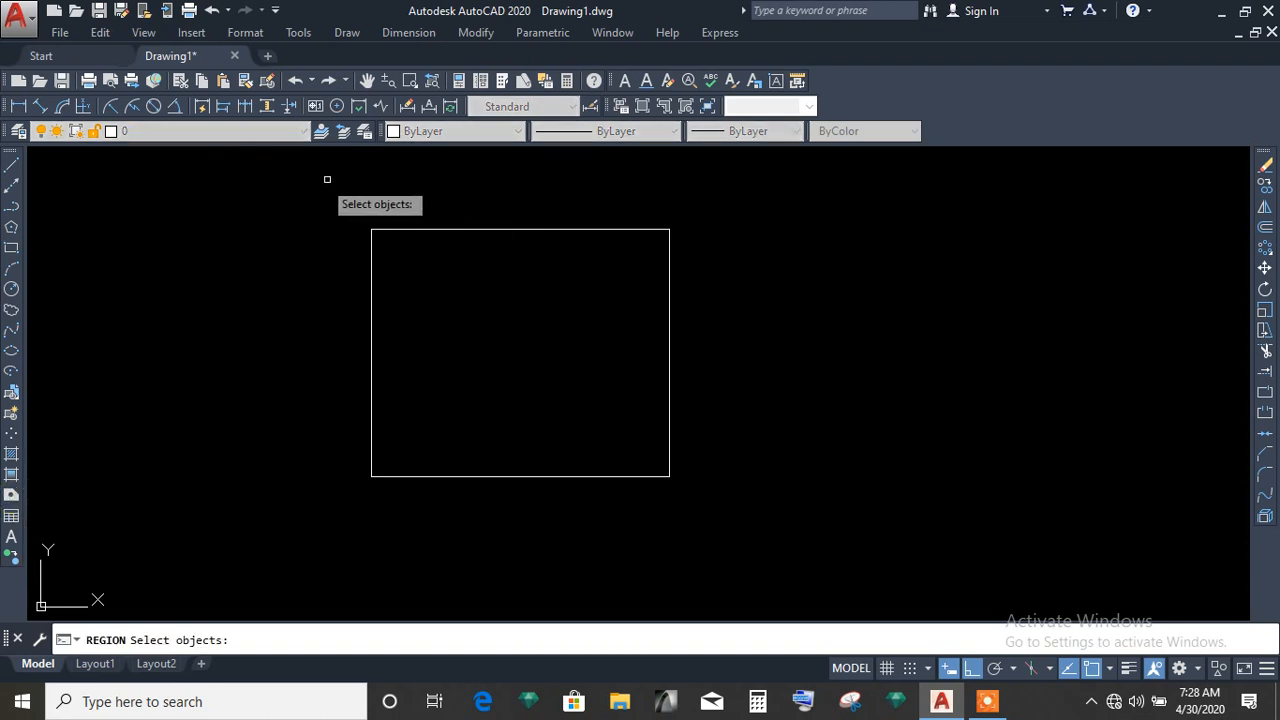
{"action": "left_click", "coordinate": [288, 182]}
{"action": "left_click", "coordinate": [803, 527]}
{"action": "key", "text": "Return"}
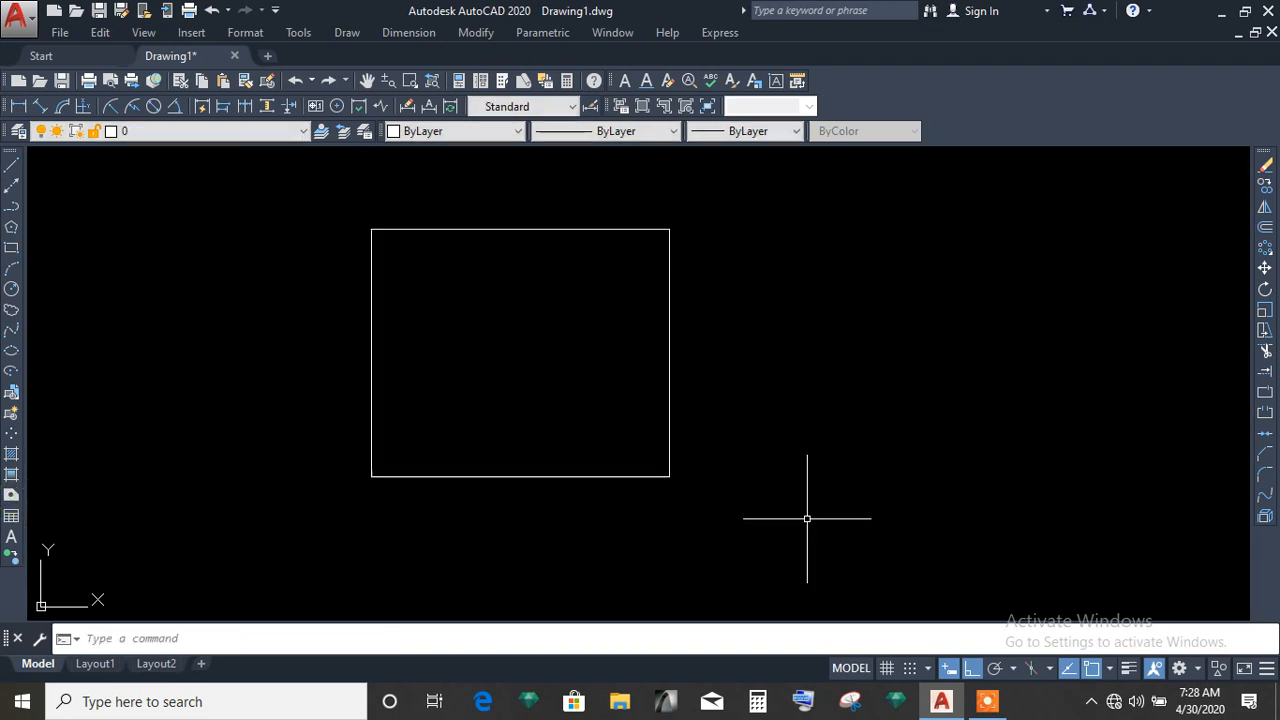
Explode the region back into separate lines.
{"action": "left_click", "coordinate": [671, 402]}
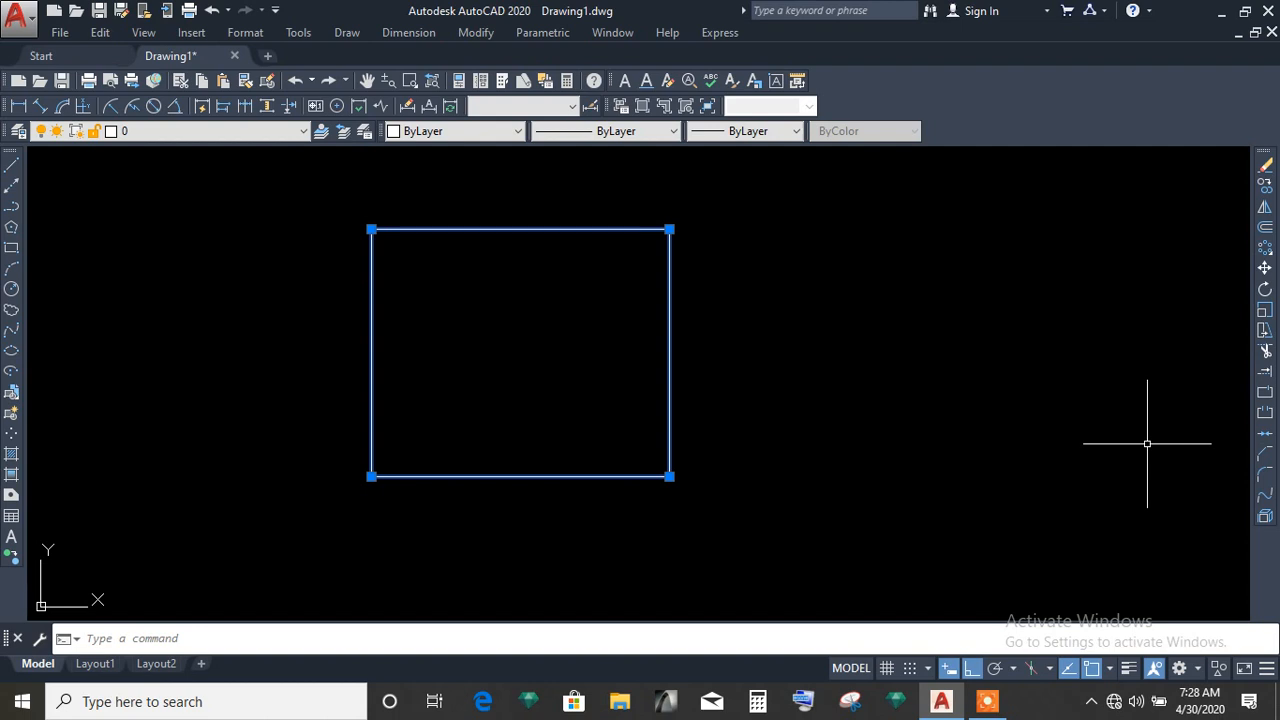
{"action": "left_click", "coordinate": [1265, 516]}
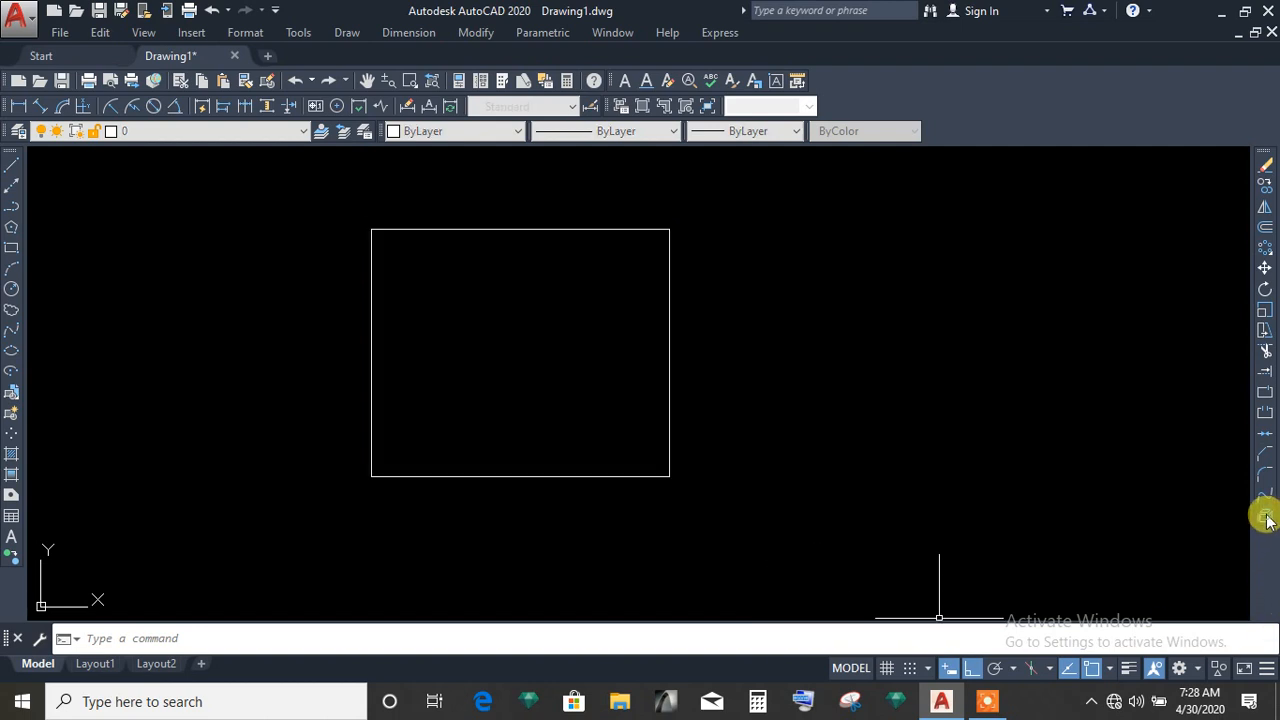
{"action": "left_click", "coordinate": [1265, 516]}
{"action": "left_click", "coordinate": [273, 195]}
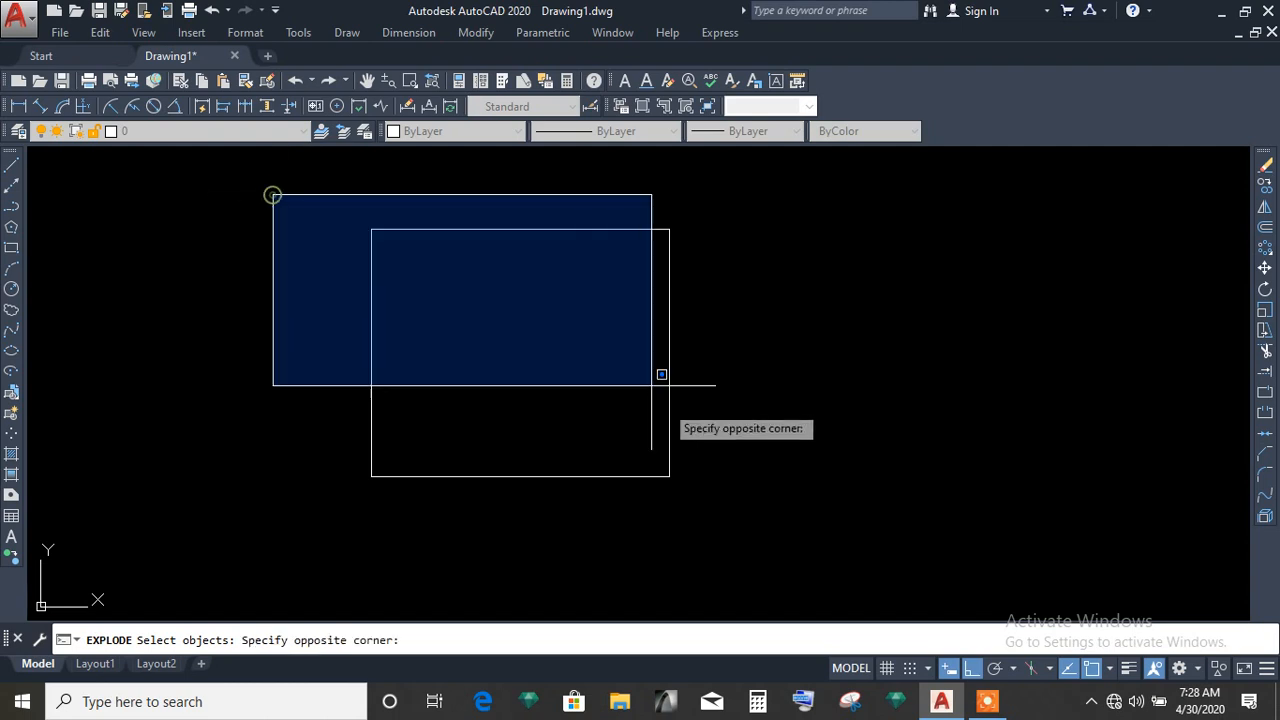
{"action": "left_click", "coordinate": [661, 374]}
{"action": "left_click", "coordinate": [803, 538]}
{"action": "left_click", "coordinate": [243, 198]}
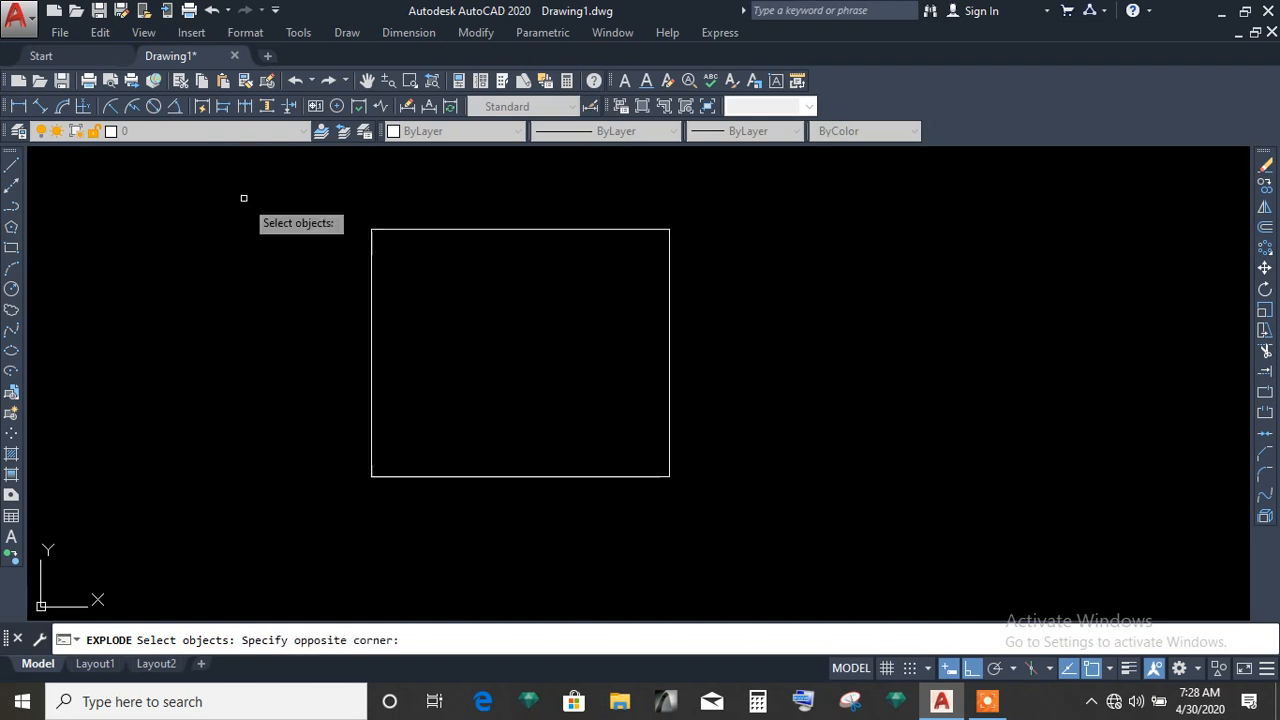
{"action": "key", "text": "Return"}
Select the top, right, bottom and left lines individually and erase all four.
{"action": "left_click", "coordinate": [499, 230]}
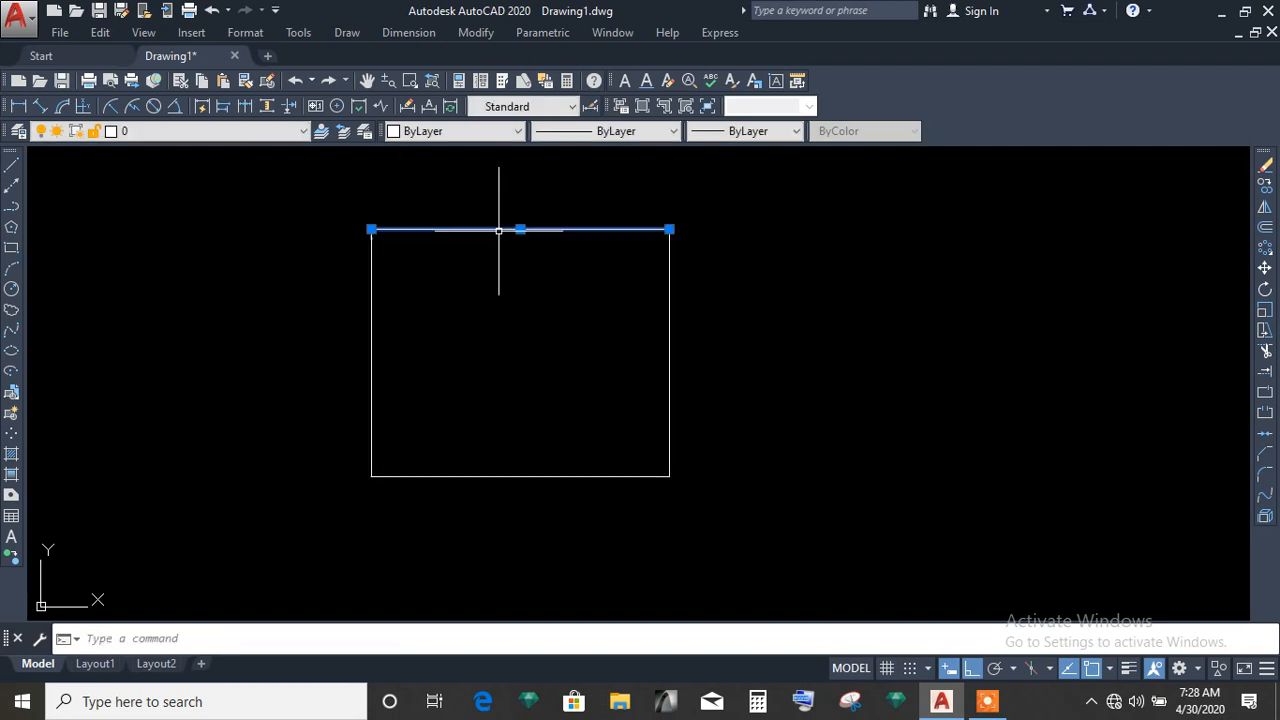
{"action": "left_click", "coordinate": [672, 355]}
{"action": "left_click", "coordinate": [622, 370]}
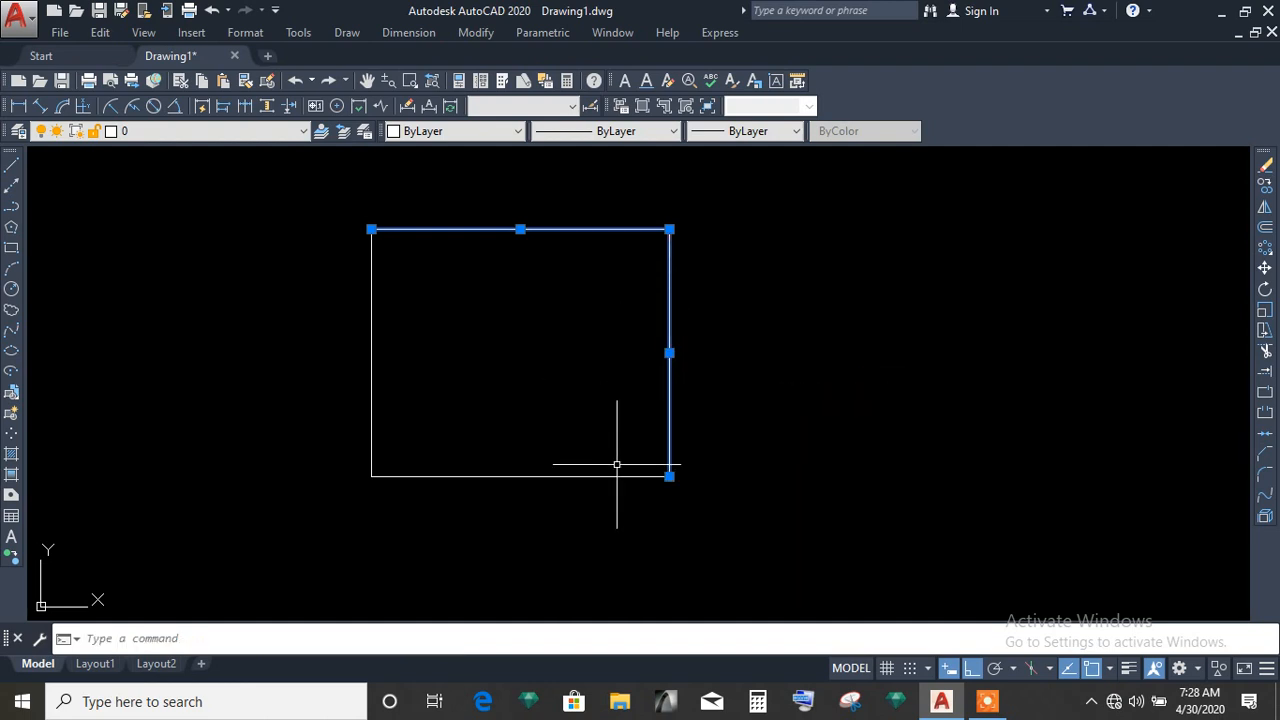
{"action": "left_click", "coordinate": [593, 493]}
{"action": "left_click", "coordinate": [536, 422]}
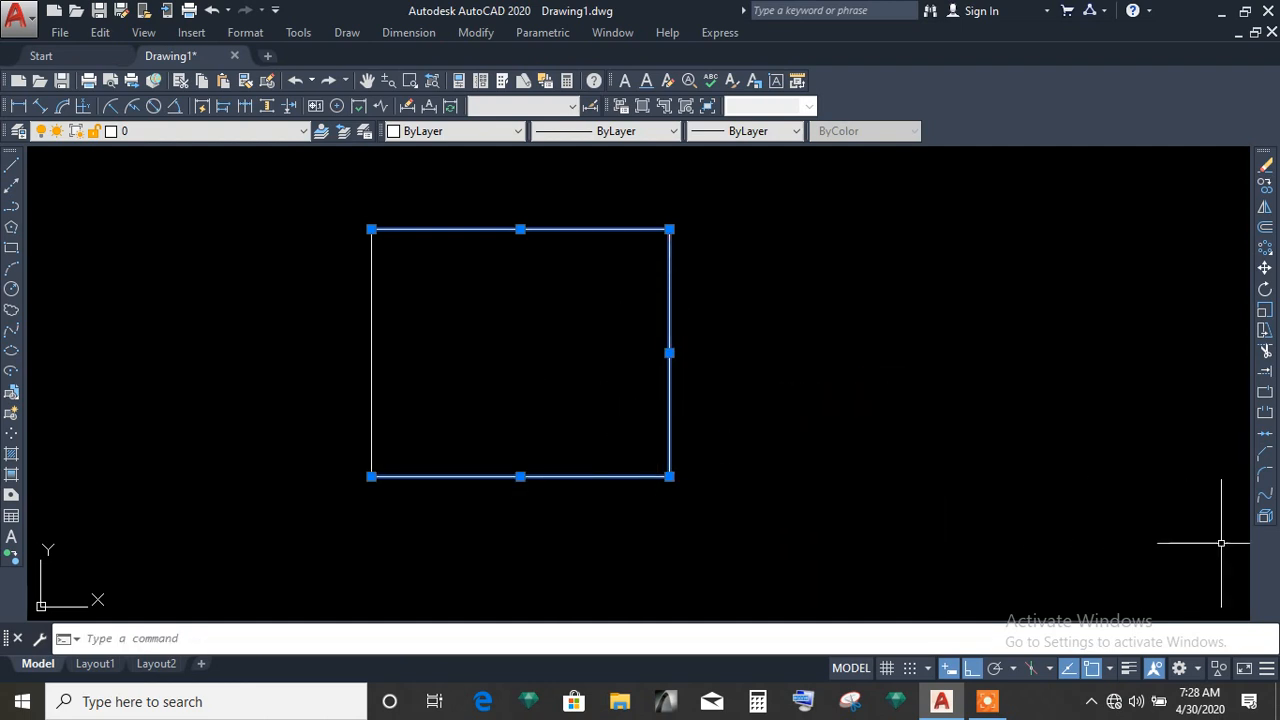
{"action": "left_click", "coordinate": [440, 380]}
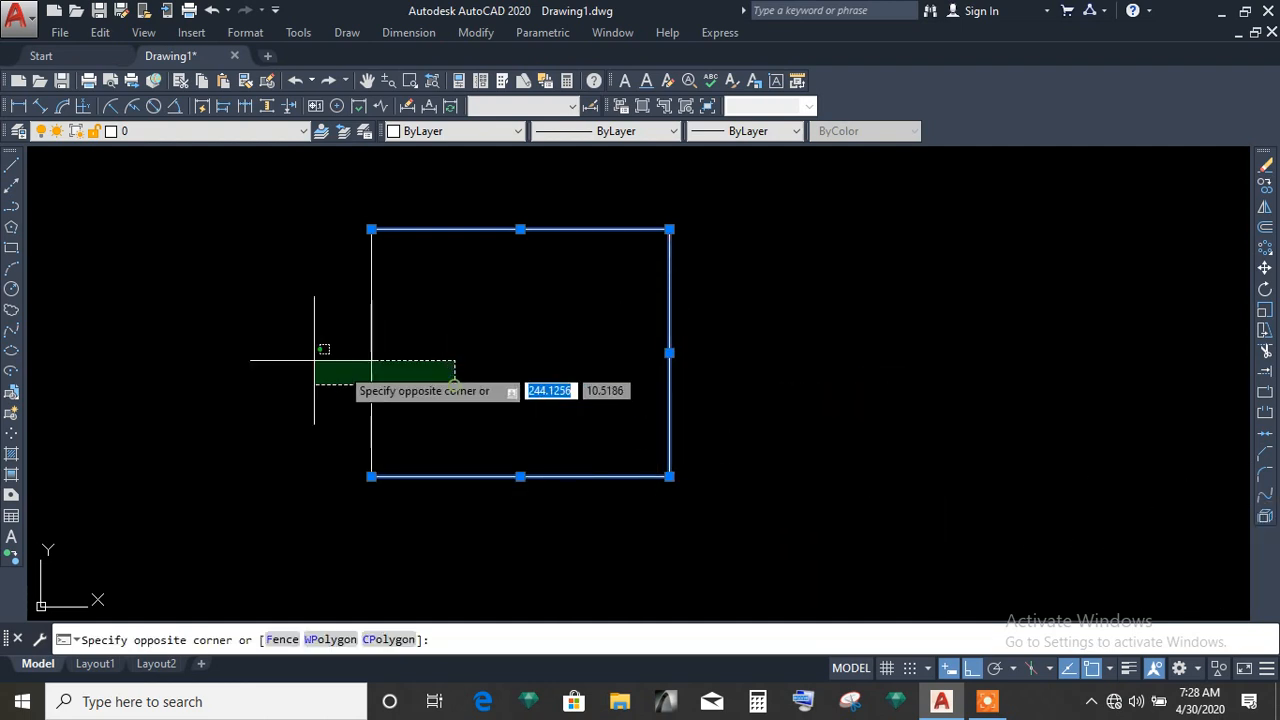
{"action": "left_click", "coordinate": [250, 358]}
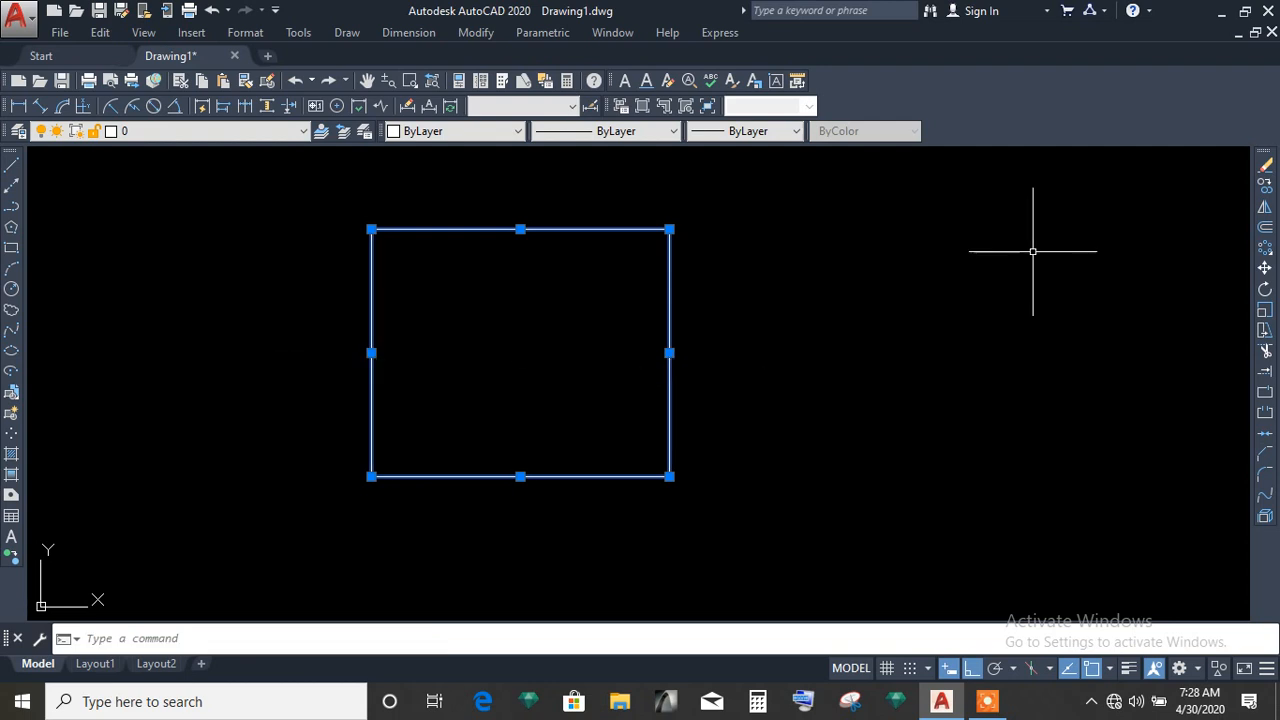
{"action": "left_click", "coordinate": [1266, 166]}
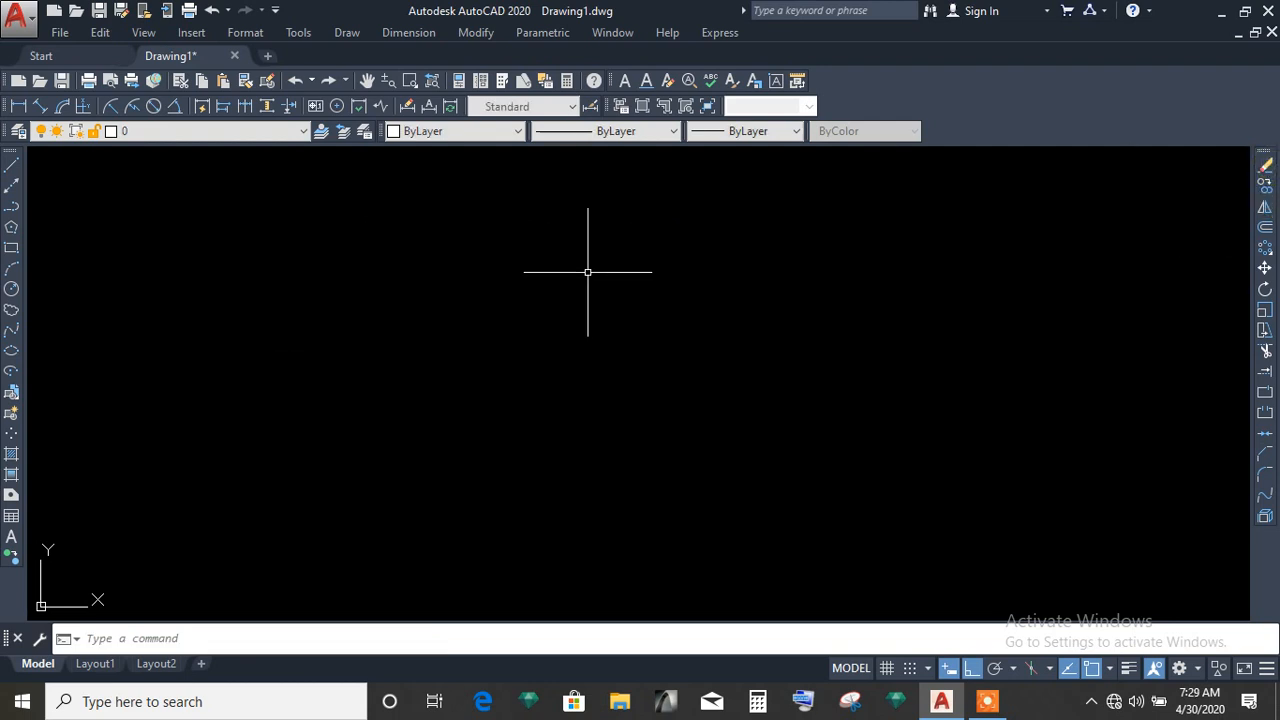